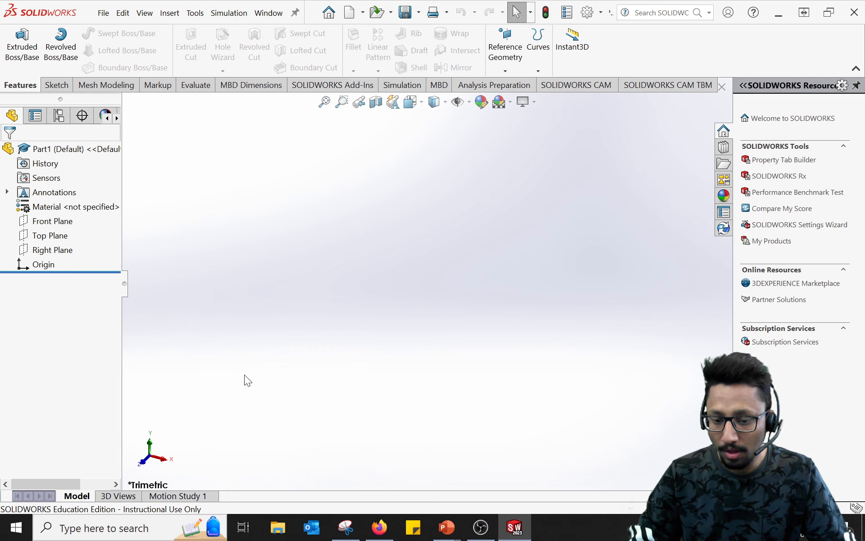
Check the Extruded Boss/Base slide in PowerPoint, and start an Extruded Boss/Base sketch on the Top Plane in SOLIDWORKS.
key("alt+Tab")
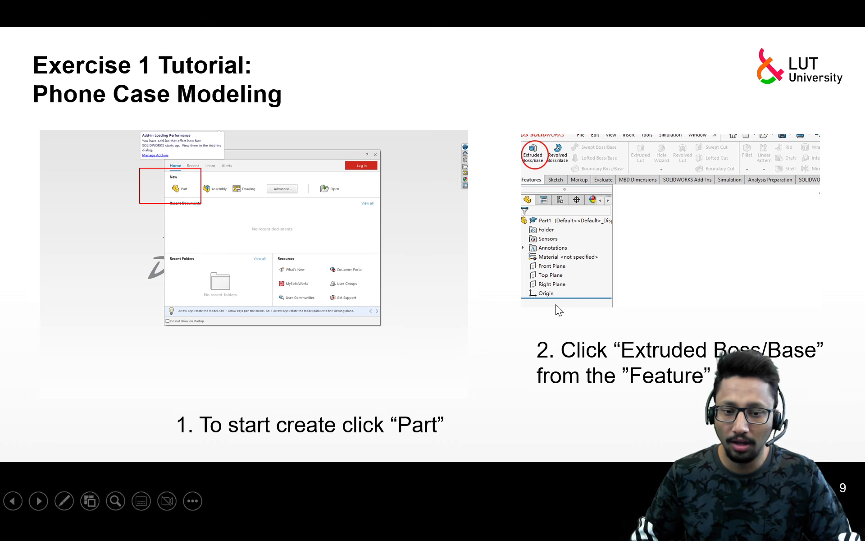
key("alt+Tab")
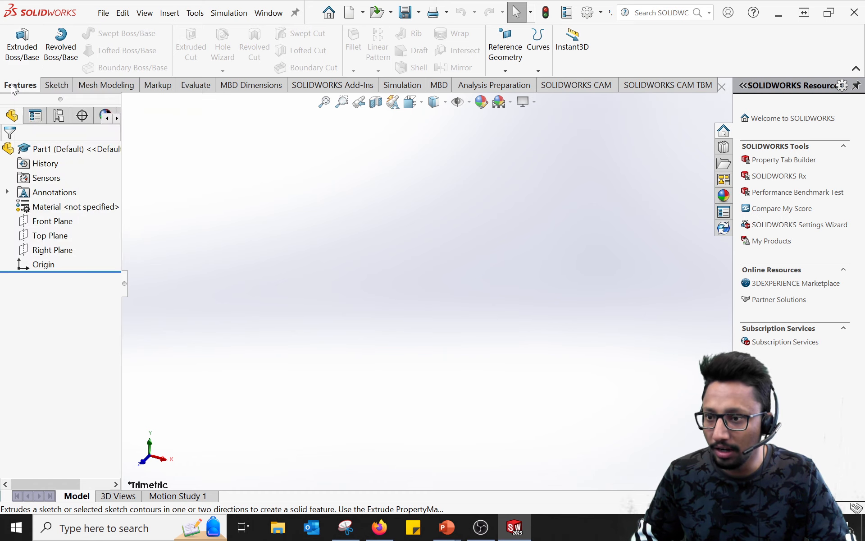
left_click(23, 51)
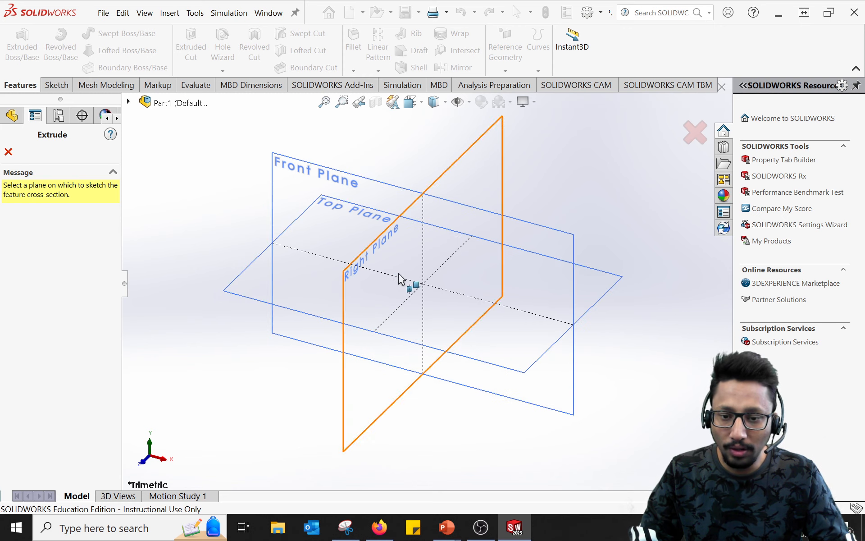
left_click(589, 285)
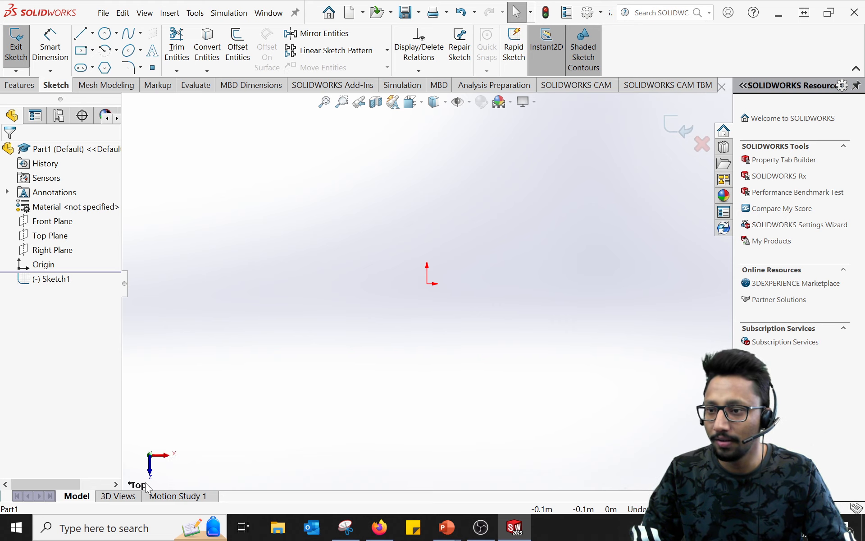
Consult the Center Rectangle slide in PowerPoint and sketch a center rectangle about 77 by 133 mm from the origin in SOLIDWORKS.
key("alt+Tab")
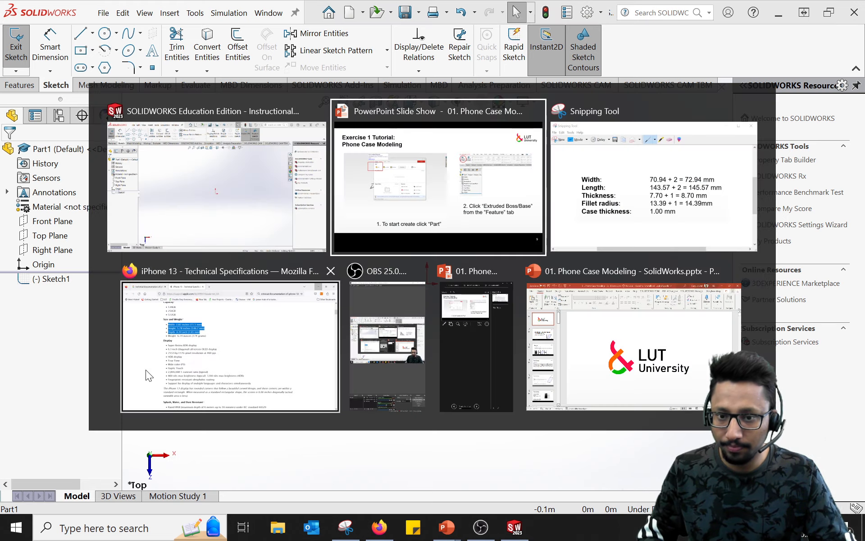
key("Right")
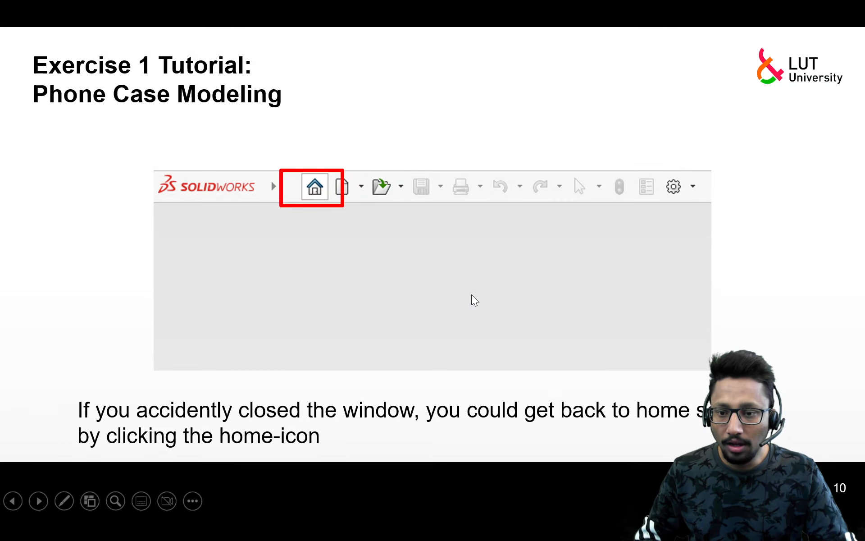
key("Right")
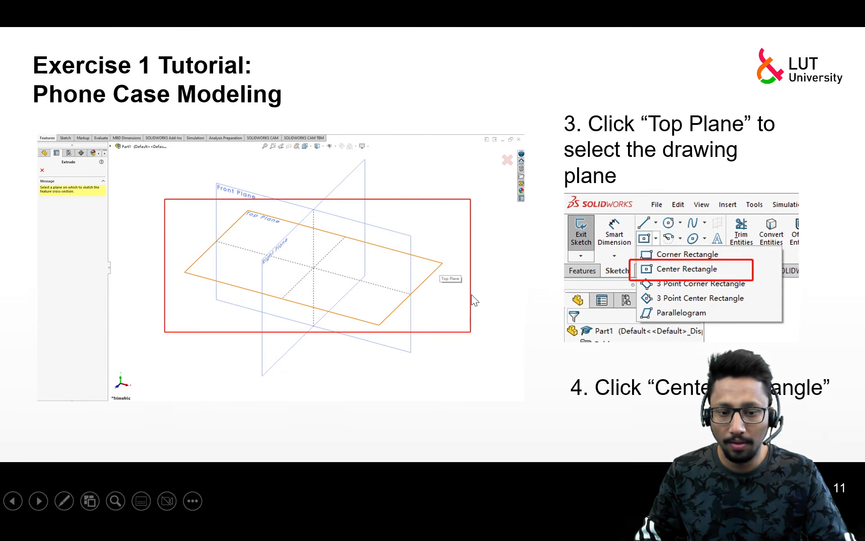
key("alt+Tab")
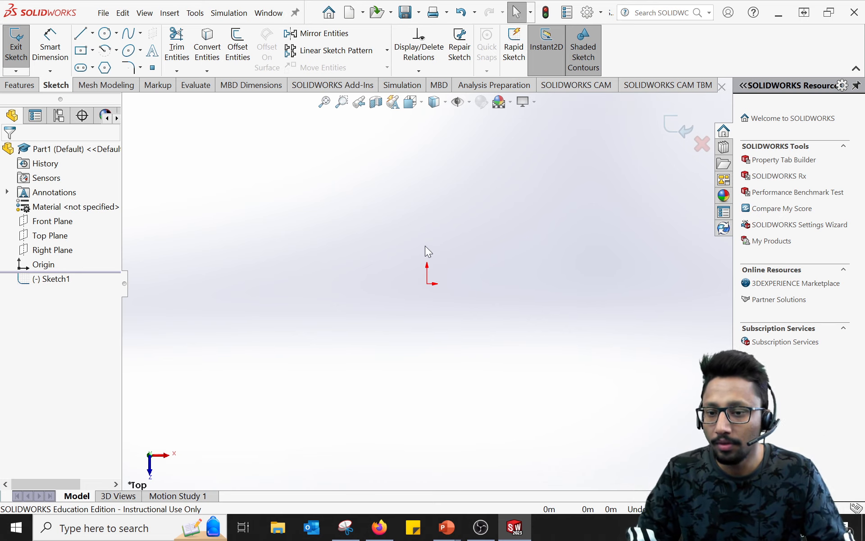
left_click(94, 52)
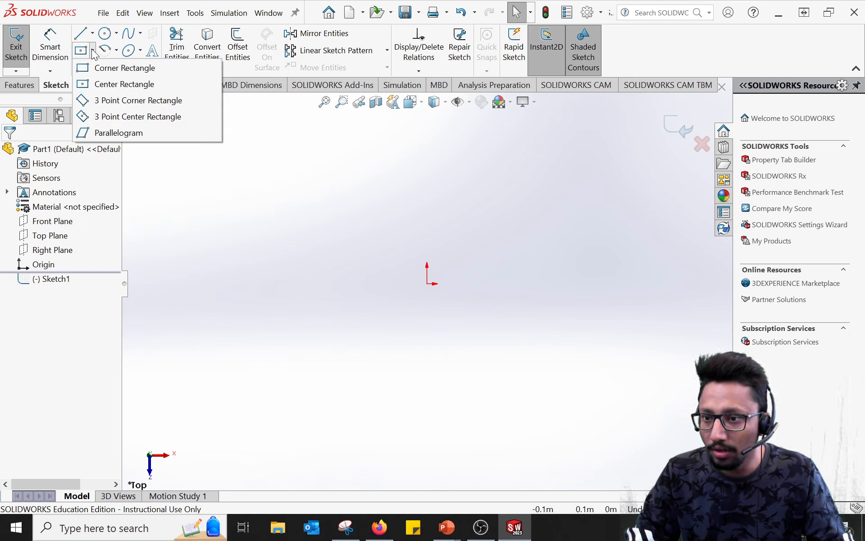
left_click(112, 85)
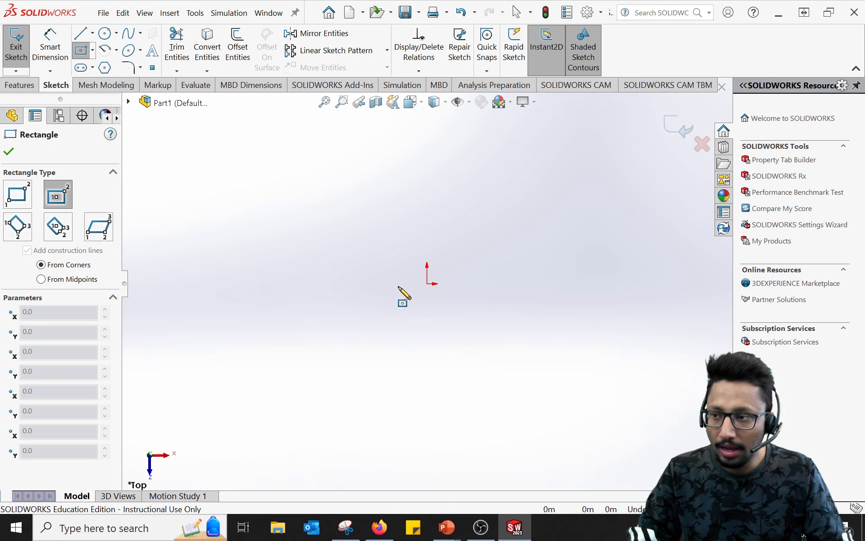
left_click(427, 283)
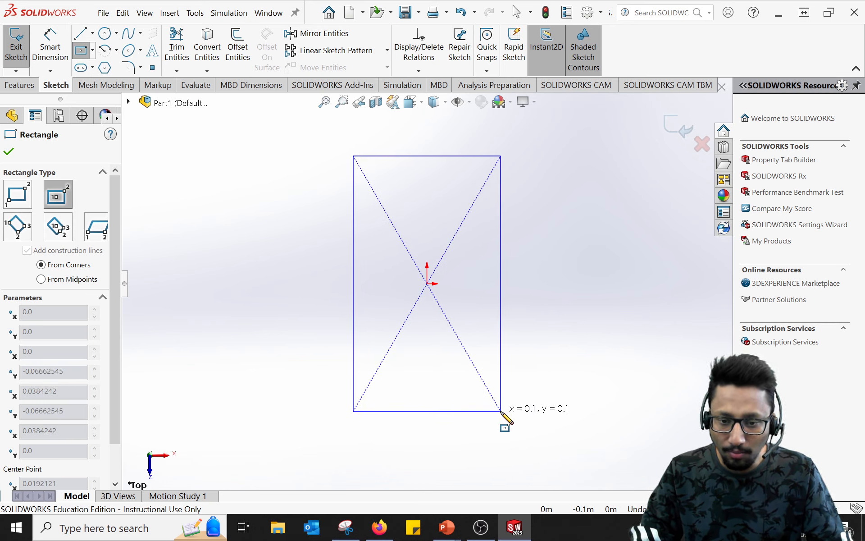
left_click(500, 411)
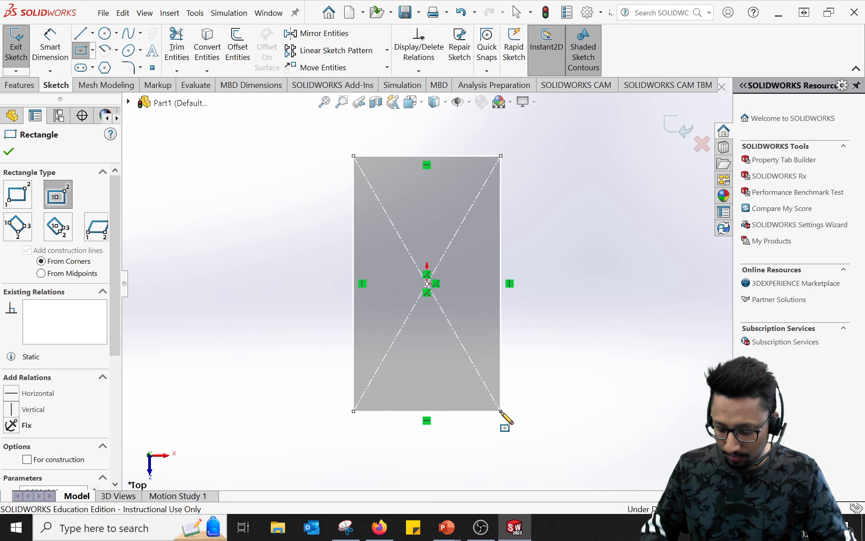
Consult the Smart Dimension slide in PowerPoint and add a Smart Dimension to the rectangle's right vertical edge in SOLIDWORKS.
key("alt+Tab")
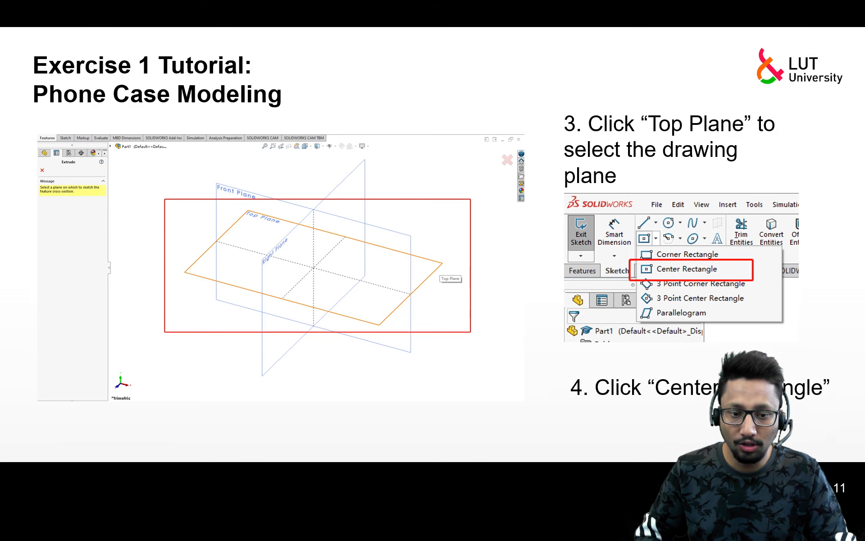
key("Right")
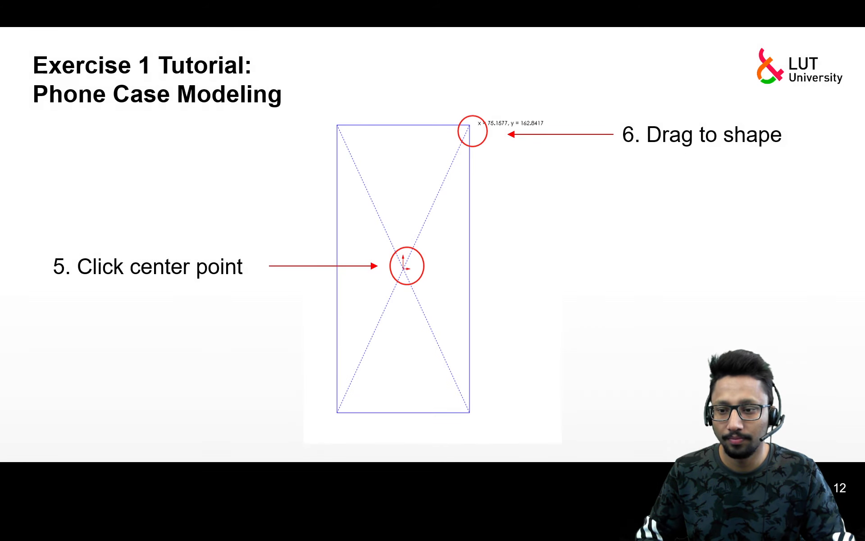
key("Right")
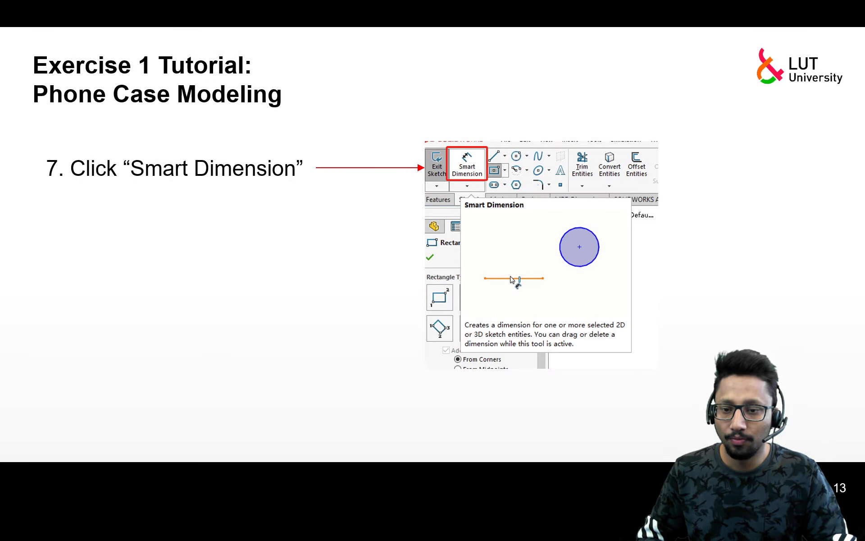
key("alt+Tab")
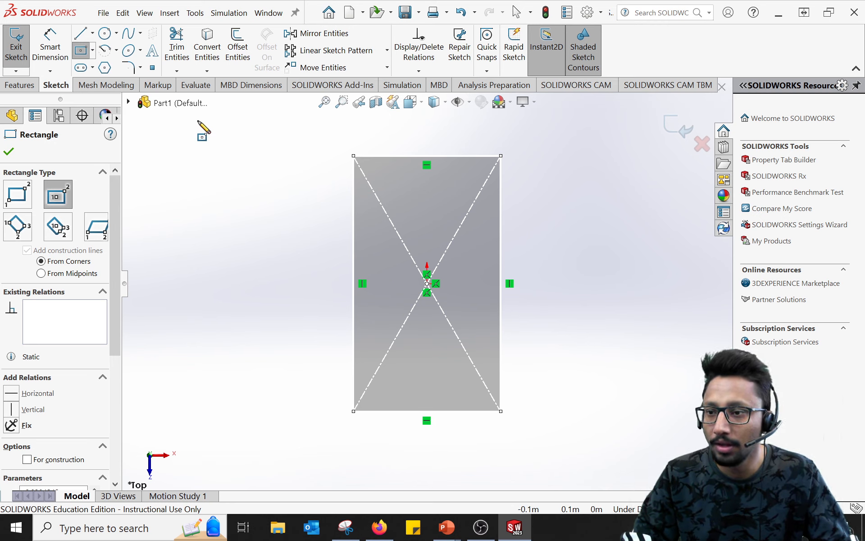
left_click(54, 49)
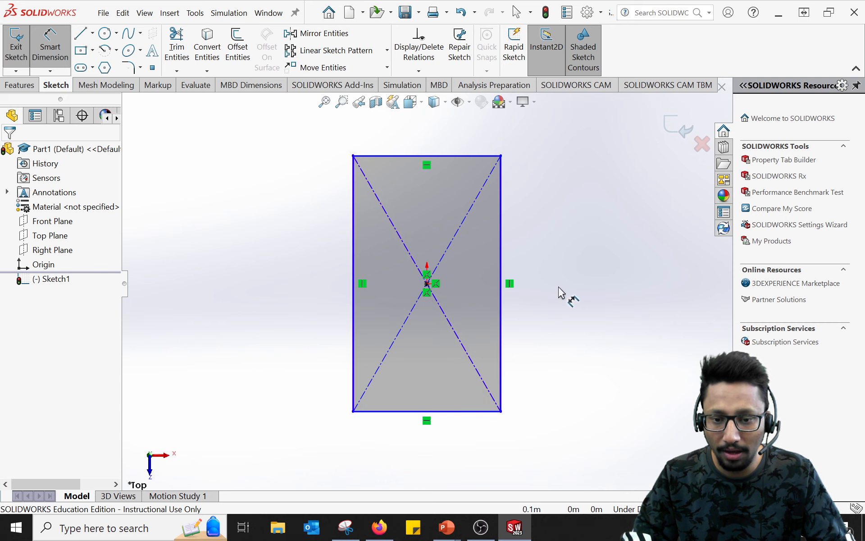
left_click(504, 277)
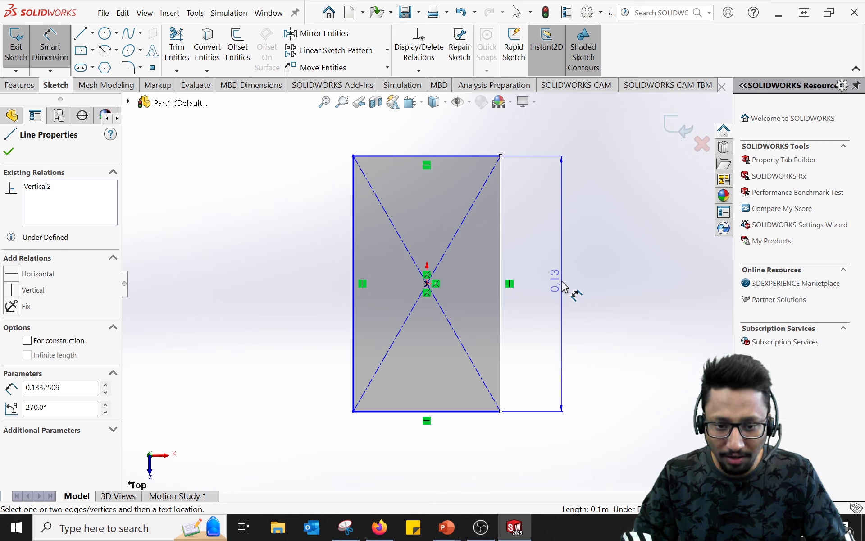
left_click(562, 285)
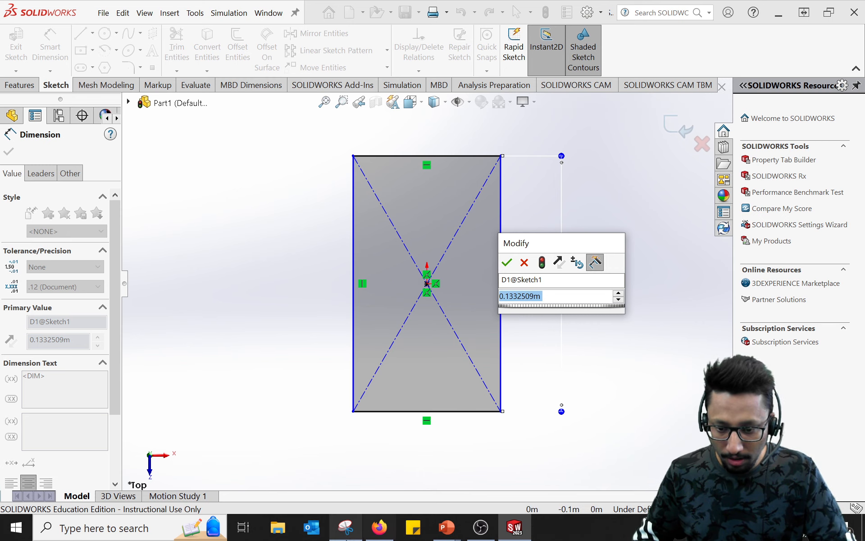
Underline the 145.57 mm length with the pen in the Snipping Tool capture and return to the dimension value in SOLIDWORKS.
left_click(345, 527)
left_click(305, 158)
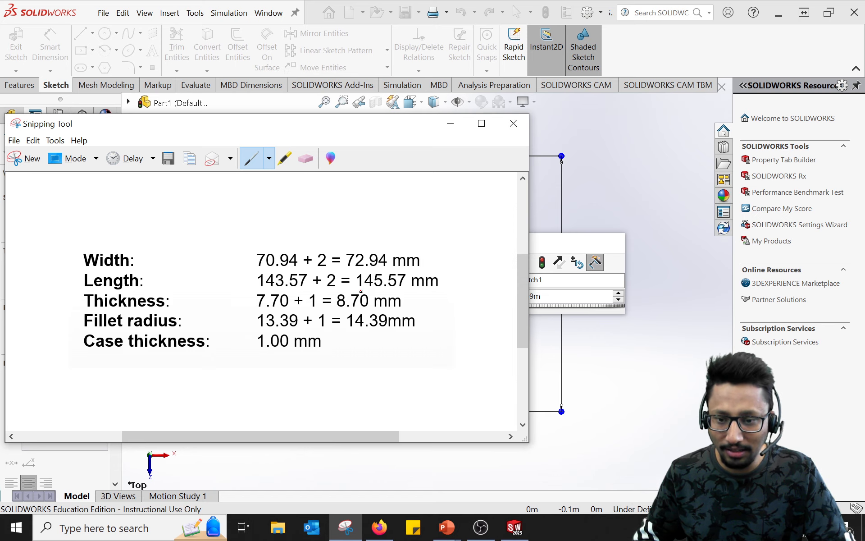
left_click_drag(363, 291, 439, 292)
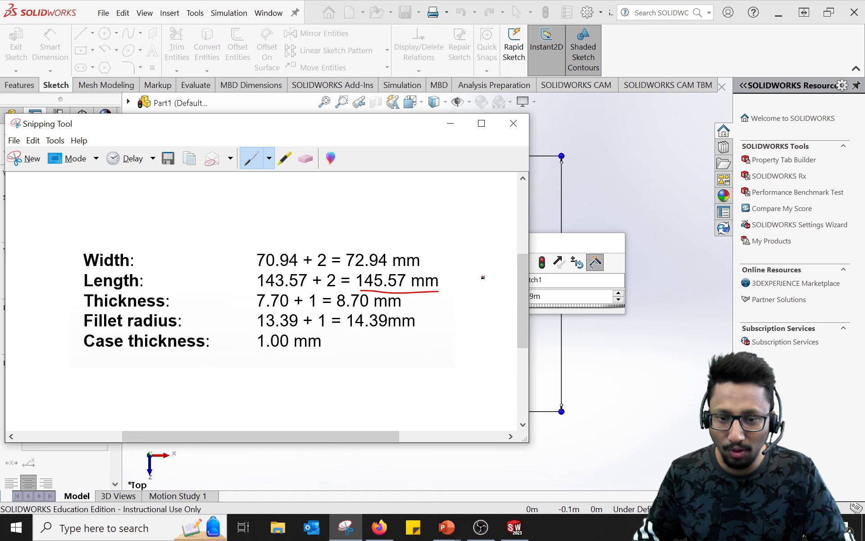
left_click(553, 242)
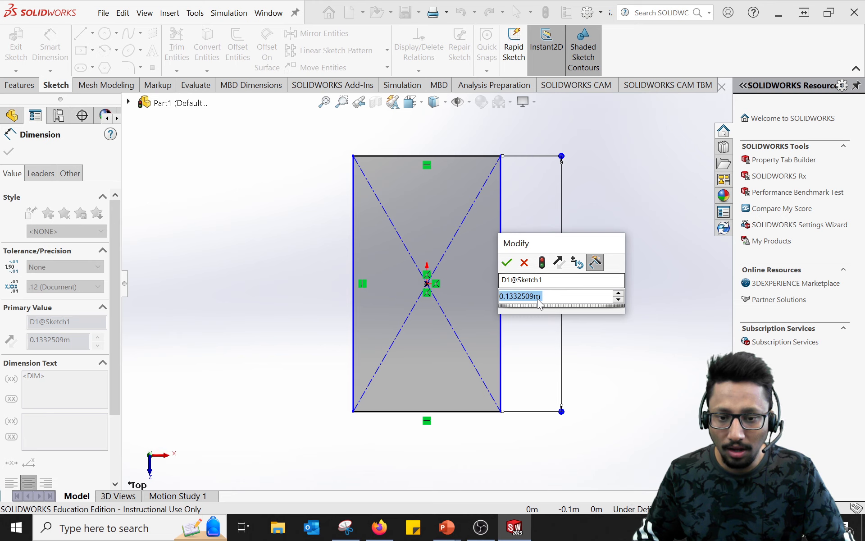
Set the rectangle's vertical length to 145.57 mm and reopen the dimension to check its value.
type("145")
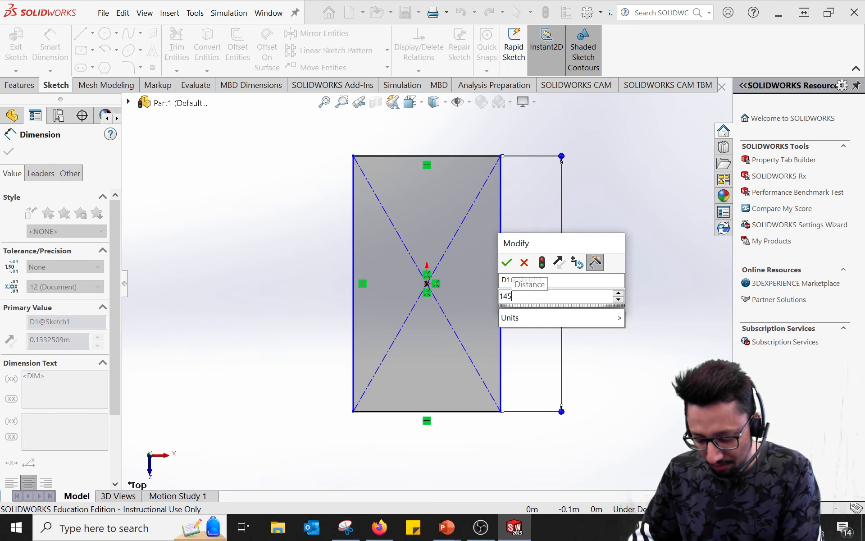
type(".57")
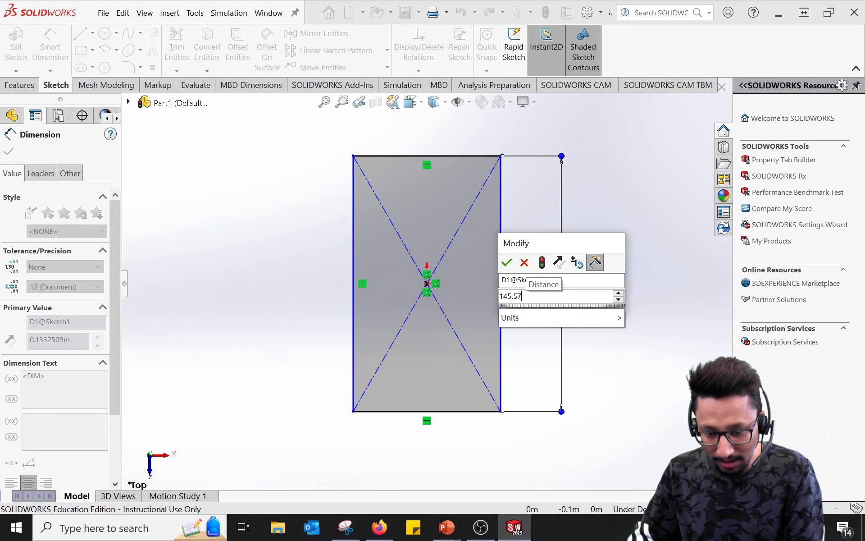
type("mm")
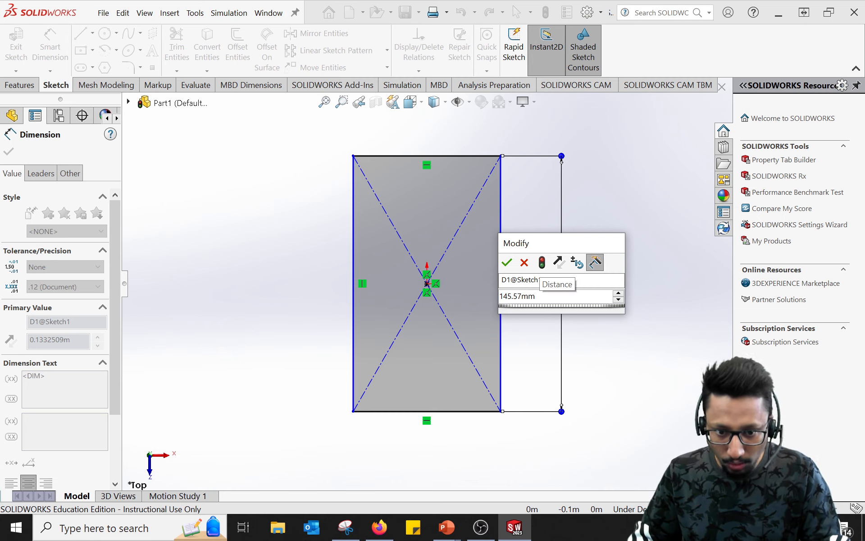
key("Left")
key("Left")
key("Left")
key("Left")
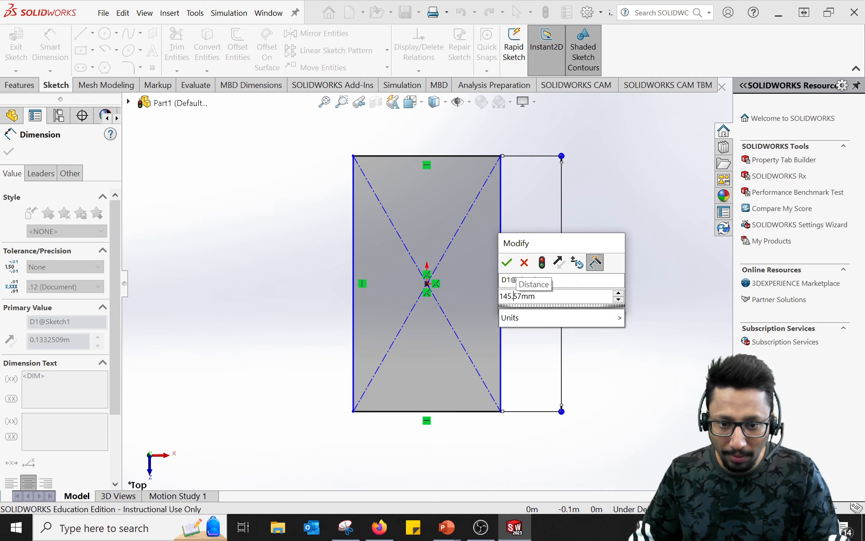
key("BackSpace")
type(",")
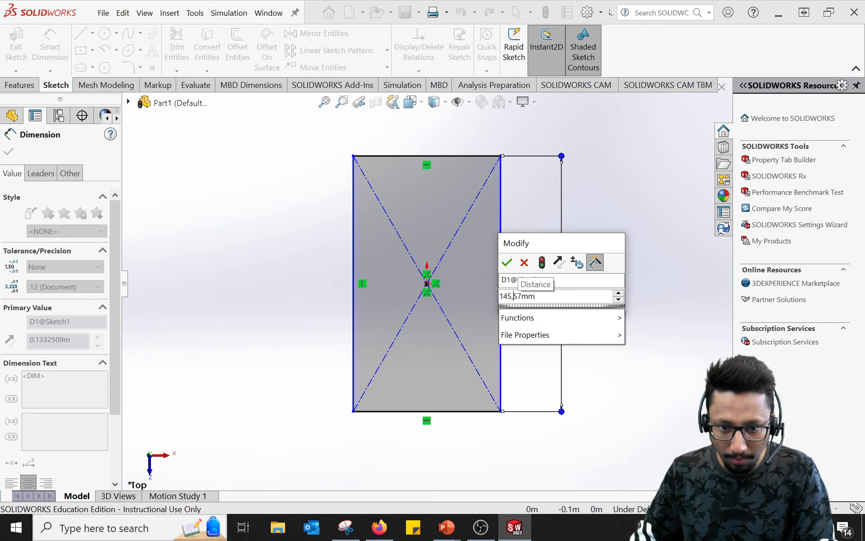
key("BackSpace")
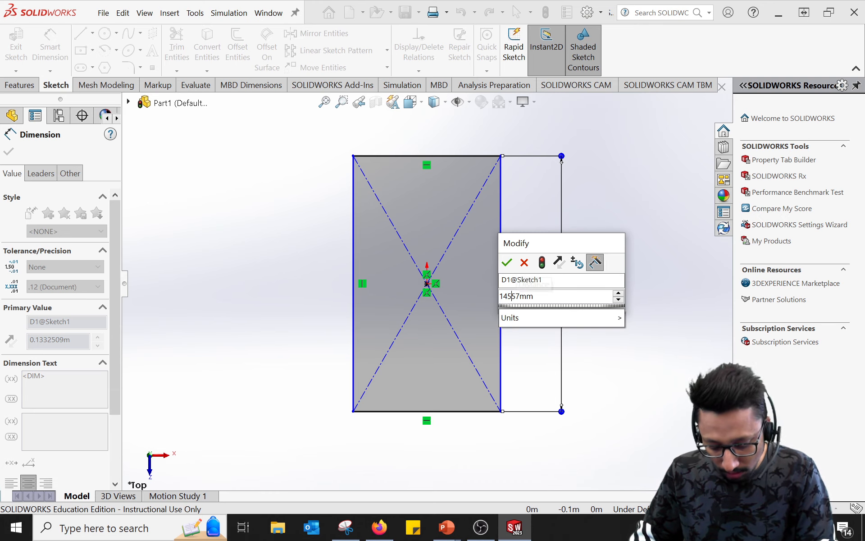
type(".")
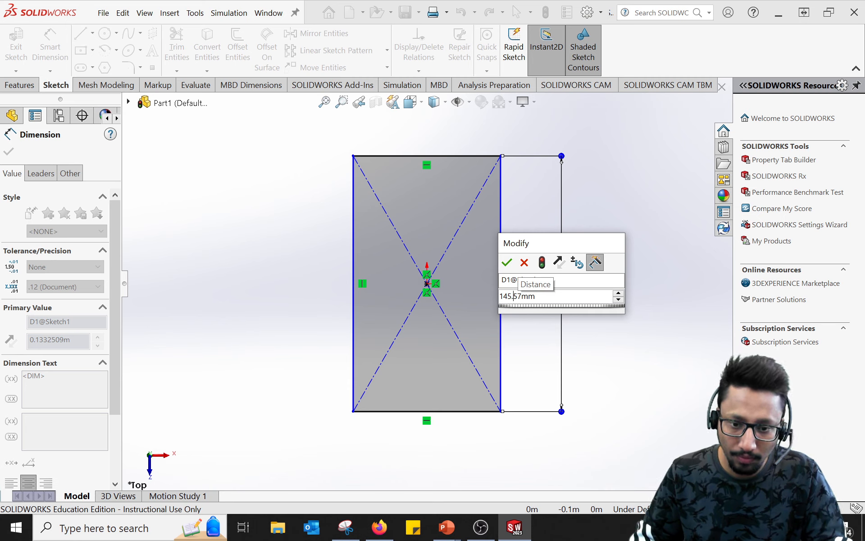
key("Right")
key("Right")
key("Right")
key("Right")
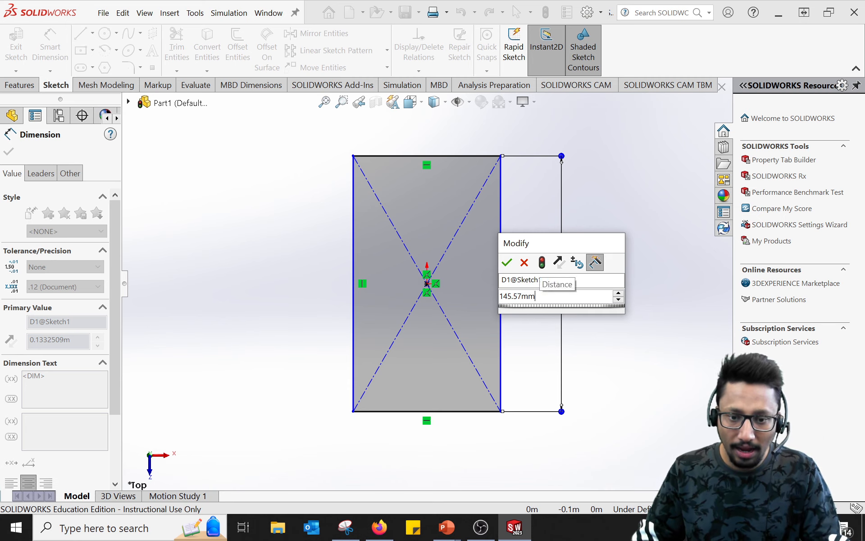
key("Return")
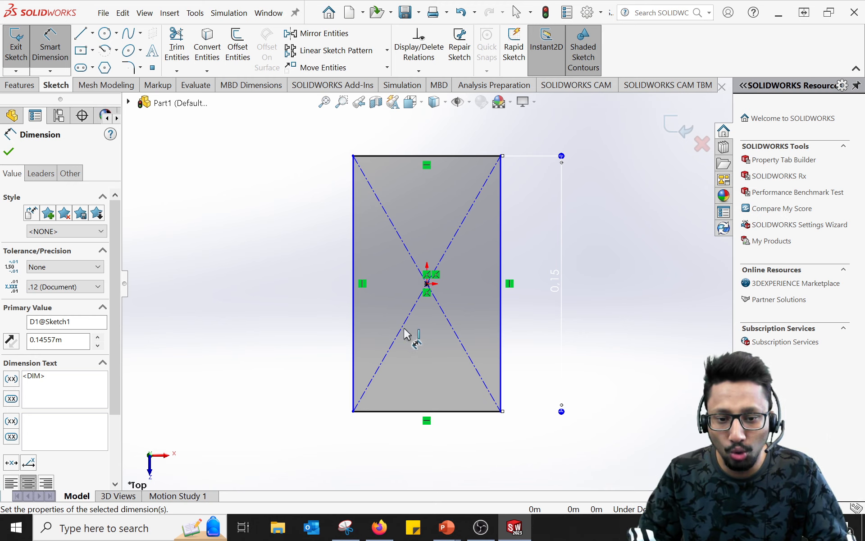
double_click(559, 291)
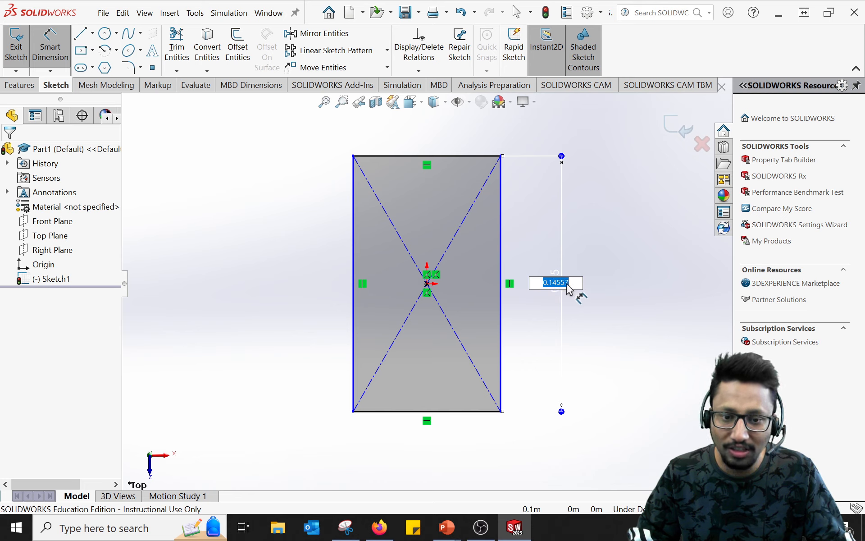
Dimension the rectangle's lower horizontal edge and set its width to 72.94 mm, consulting the Snipping Tool capture for the value.
left_click(458, 411)
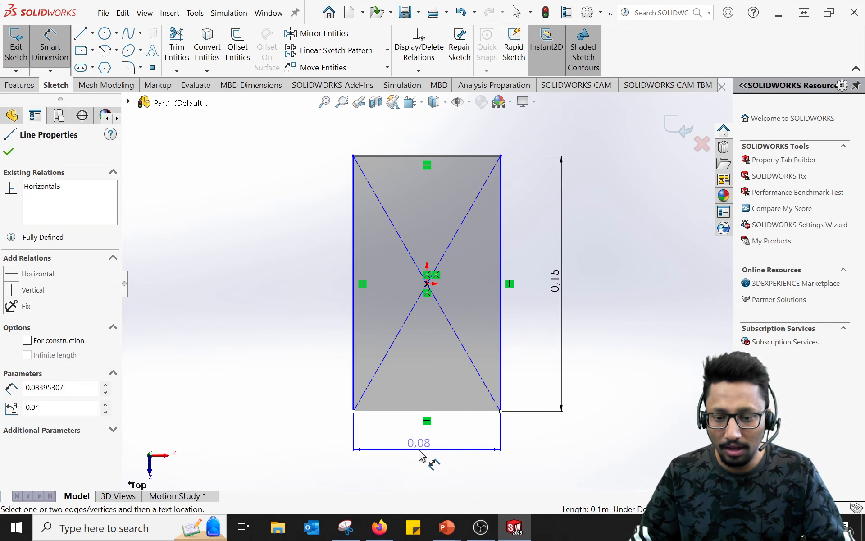
left_click(423, 457)
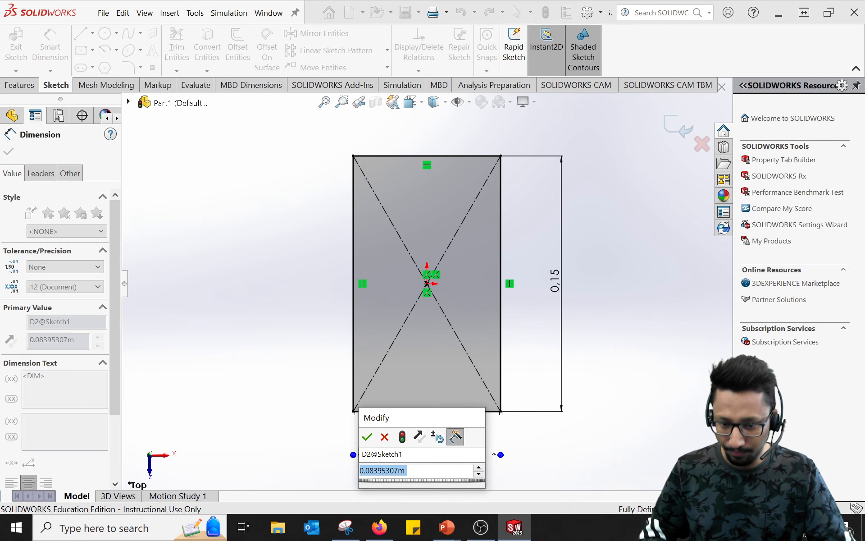
key("alt+Tab")
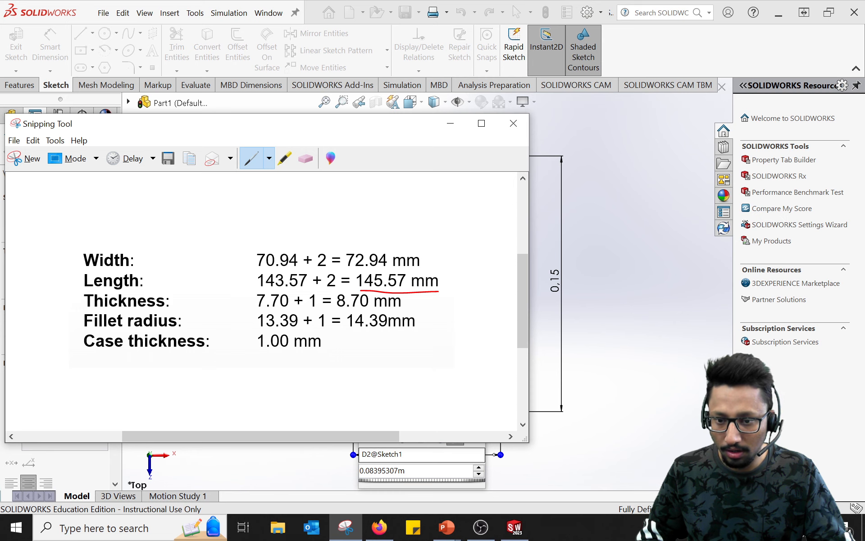
key("alt+Tab")
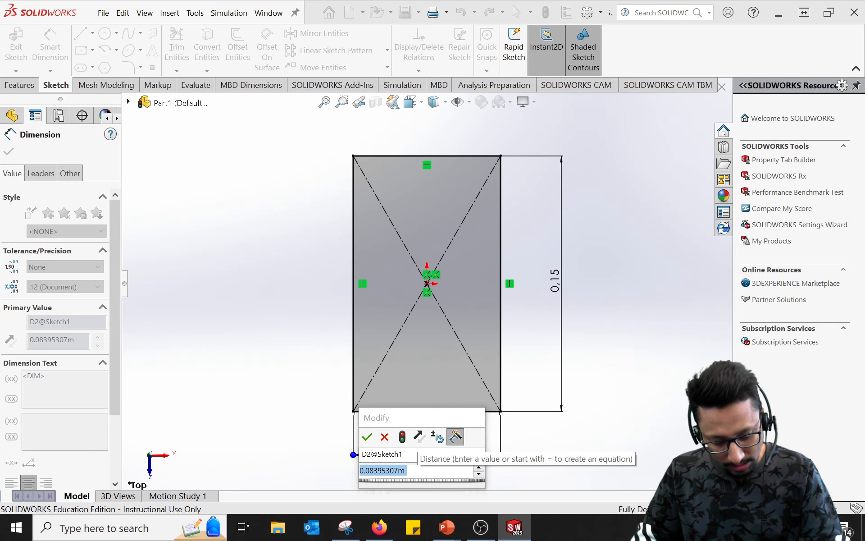
type("72.94mm")
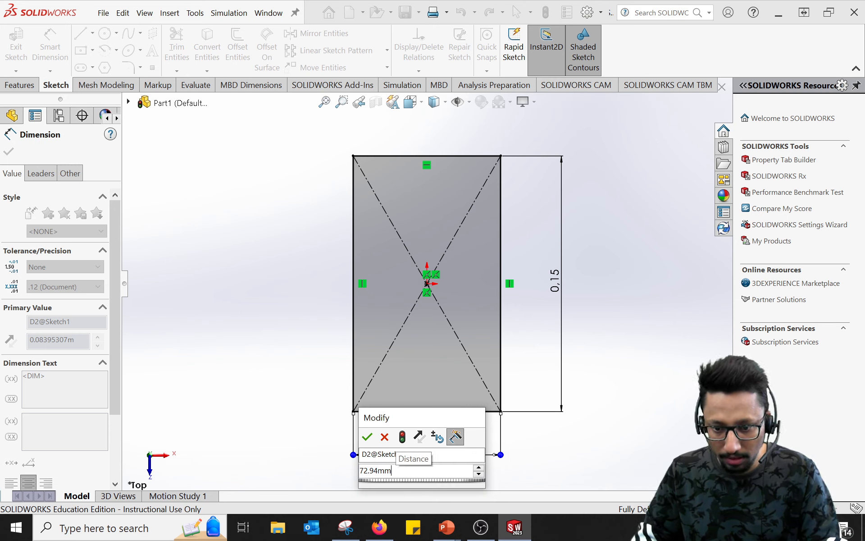
key("Return")
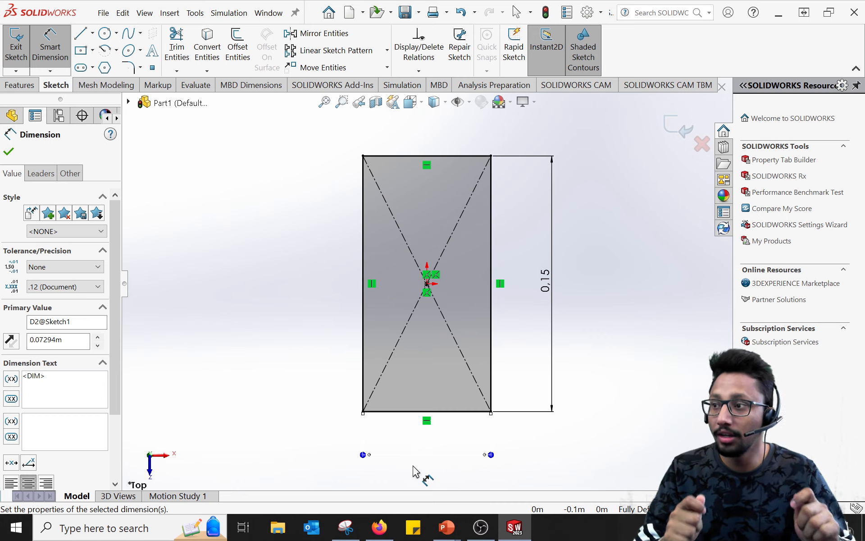
Read the PowerPoint slides on the length and width dimensions and the Sketch Fillet settings, and return to SOLIDWORKS.
key("alt+Tab")
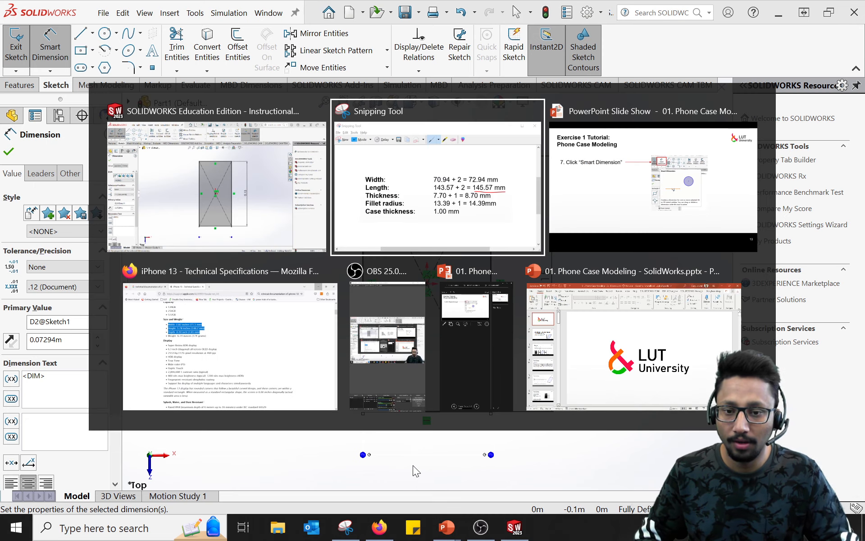
key("Tab")
key("Right")
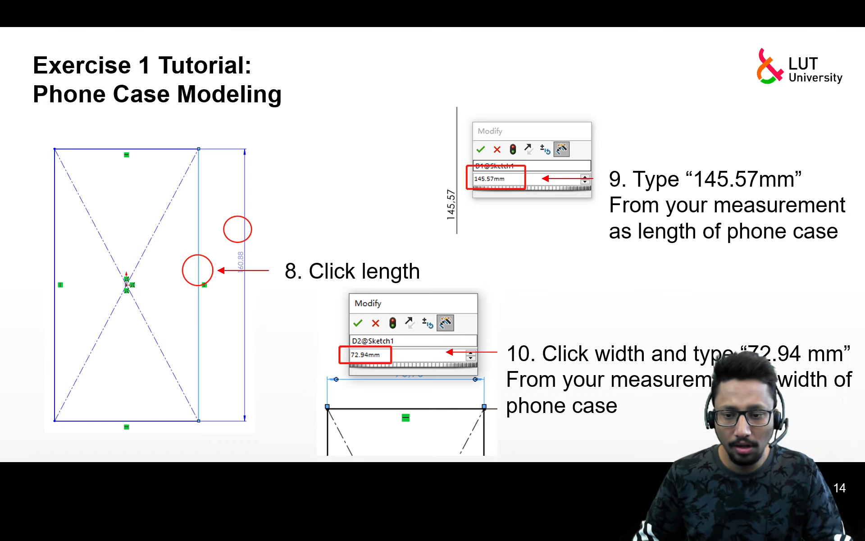
key("Right")
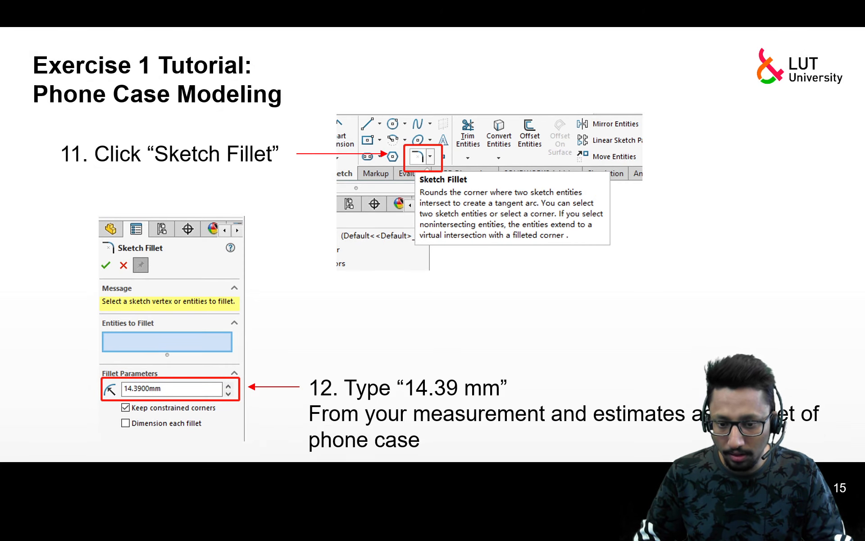
key("alt+Tab")
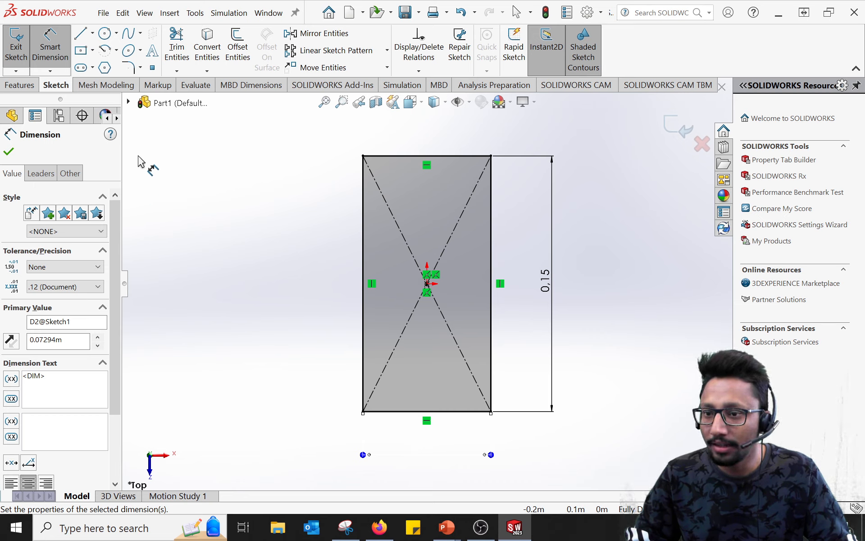
Start a Sketch Fillet, underline the 14.39 mm fillet radius in the Snipping Tool capture, and return to SOLIDWORKS.
left_click(141, 68)
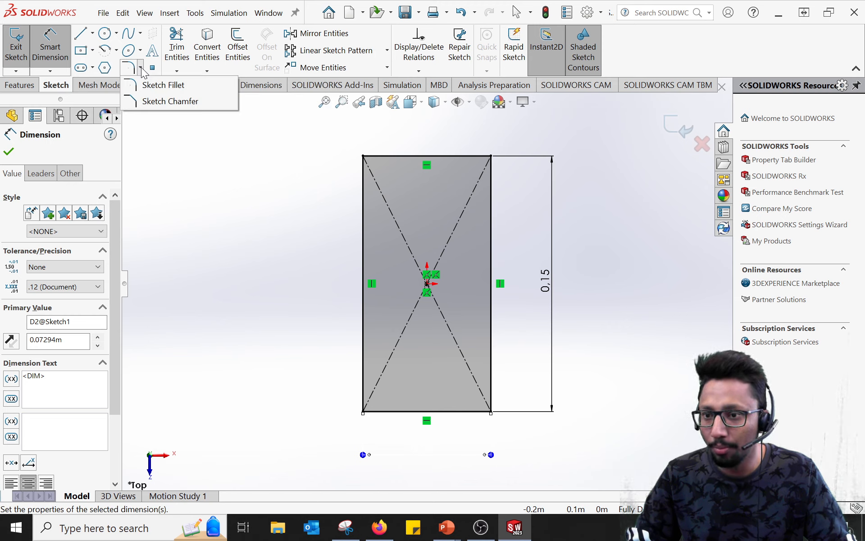
left_click(180, 90)
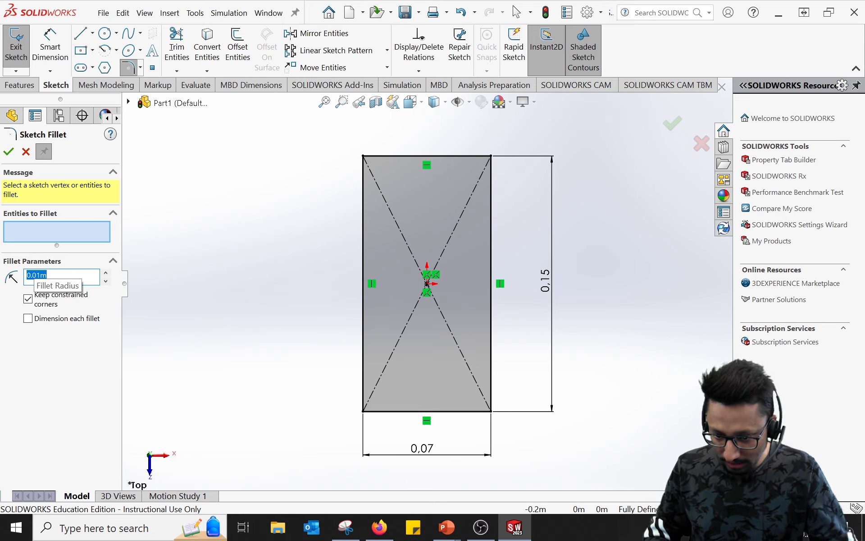
left_click(346, 527)
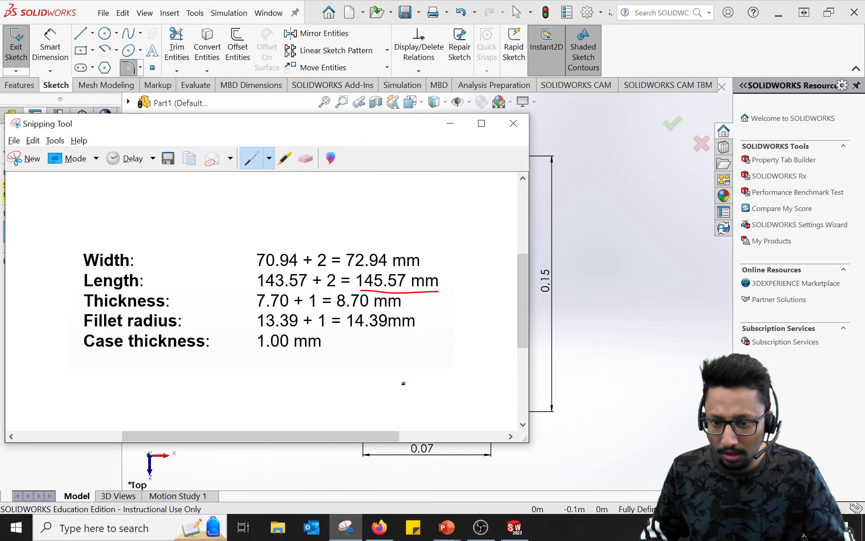
left_click_drag(351, 335, 412, 332)
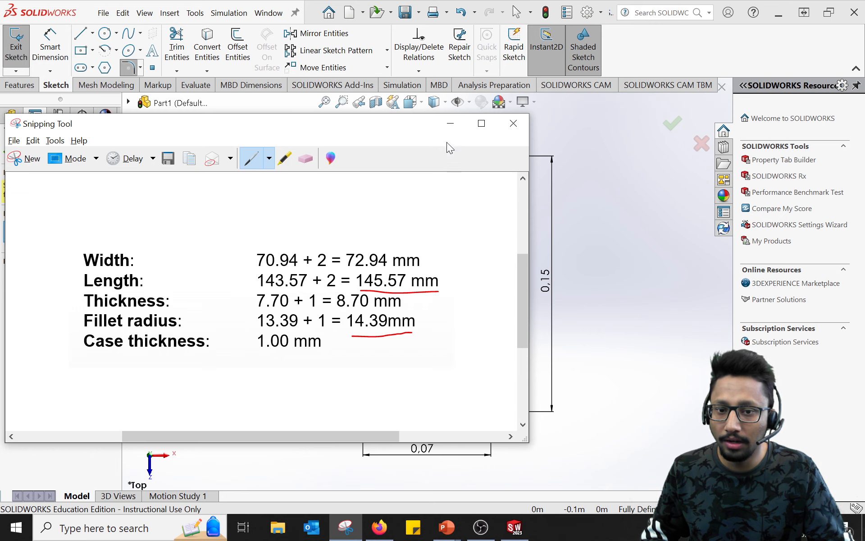
left_click(449, 124)
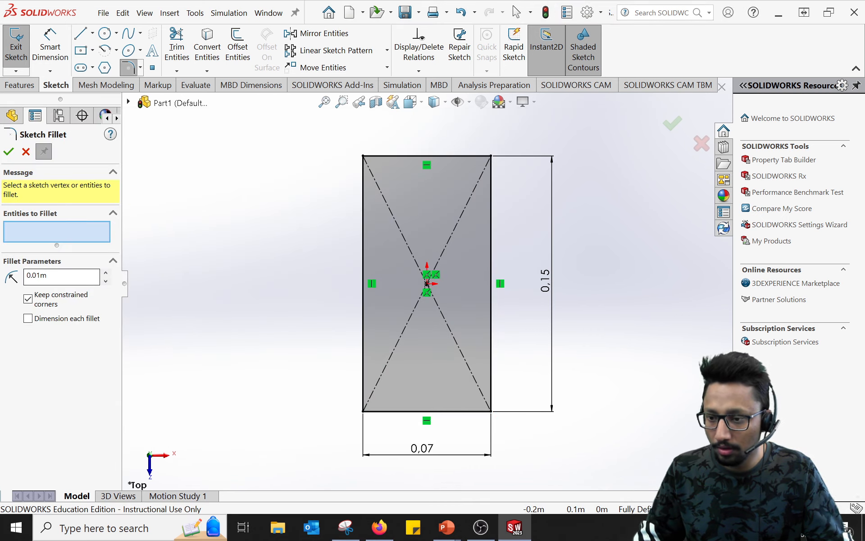
Set the sketch fillet radius to 14.39 mm.
left_click(49, 275)
double_click(48, 275)
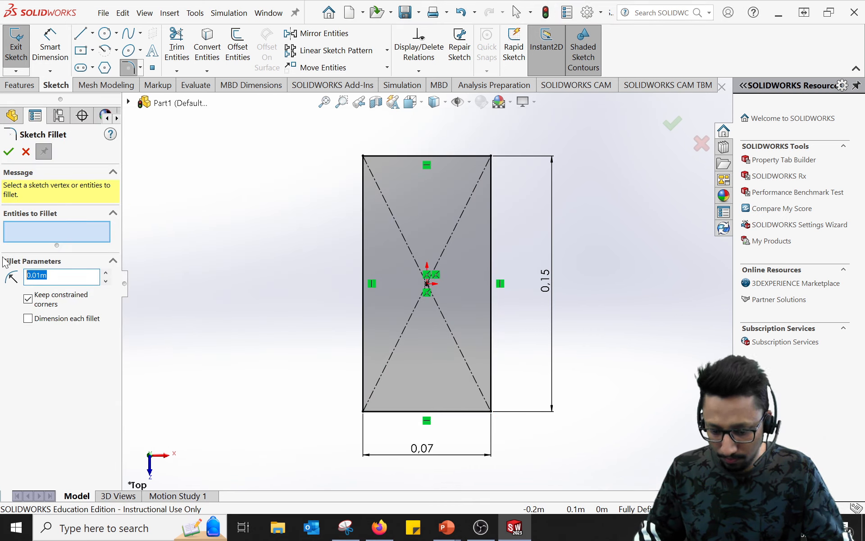
type("14.3")
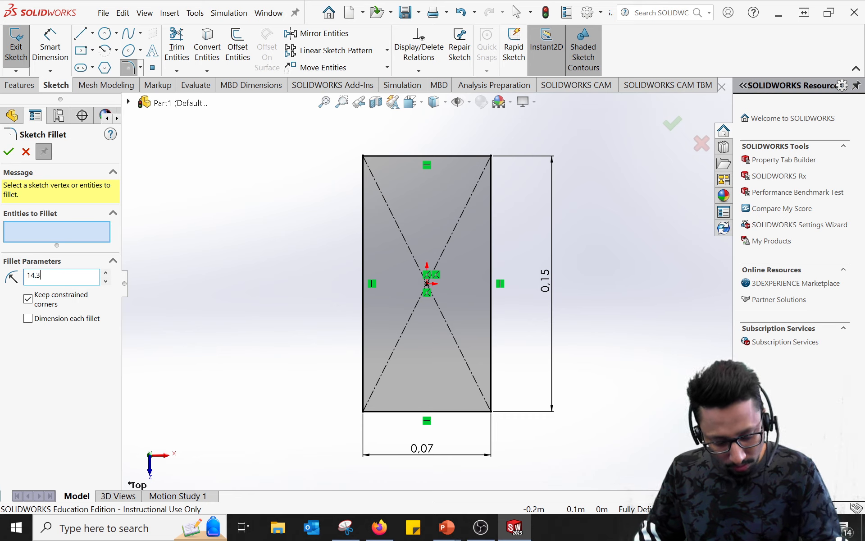
type("9mm")
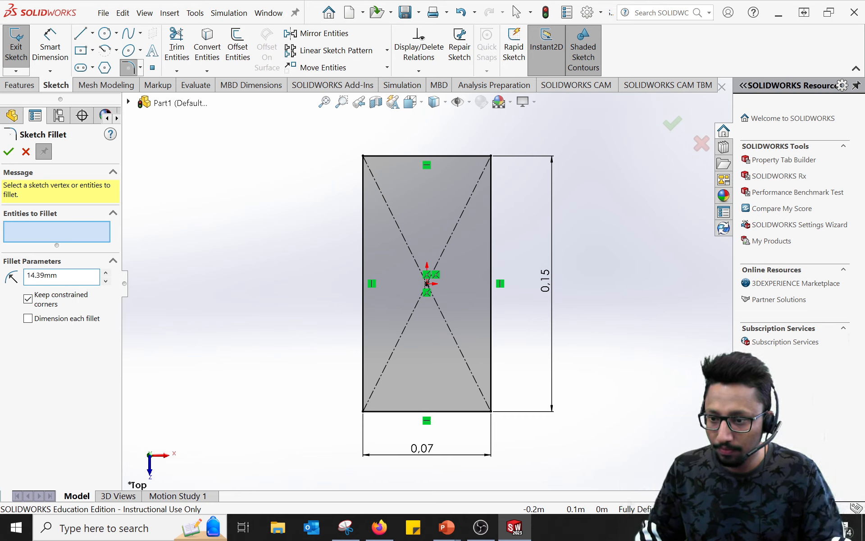
key("Return")
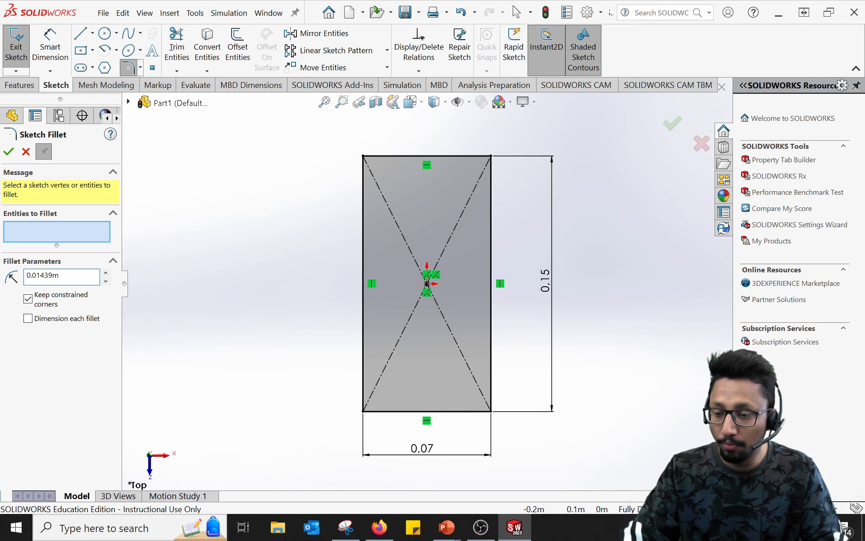
Box the 1.00 mm case thickness and draw a vertical line beside the values in the Snipping Tool capture, then return to SOLIDWORKS.
left_click(346, 527)
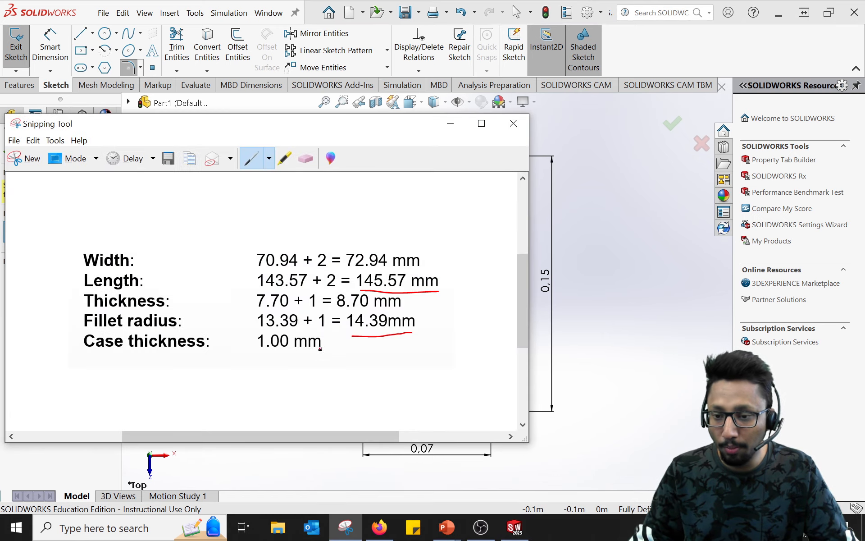
mouse_move(261, 356)
left_mouse_down()
mouse_move(315, 356)
mouse_move(333, 334)
mouse_move(258, 326)
mouse_move(257, 356)
mouse_move(272, 356)
left_mouse_up()
left_click_drag(450, 251, 449, 324)
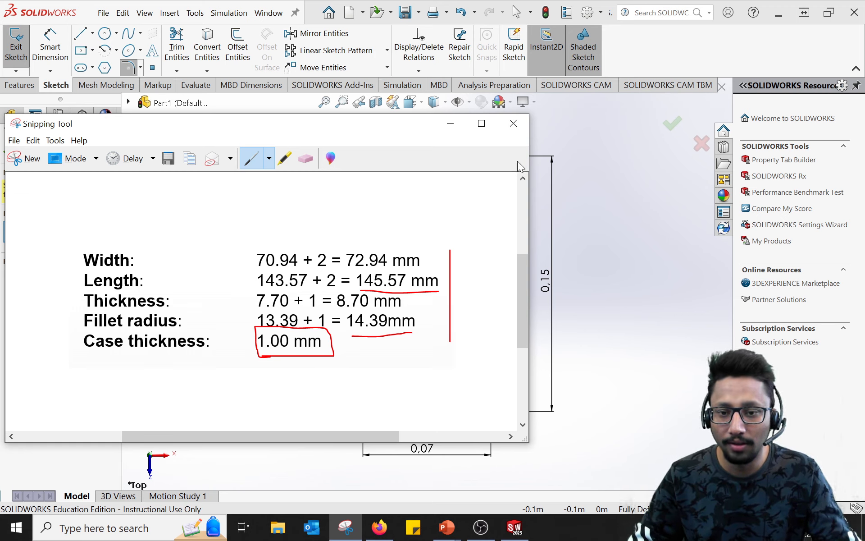
left_click(449, 124)
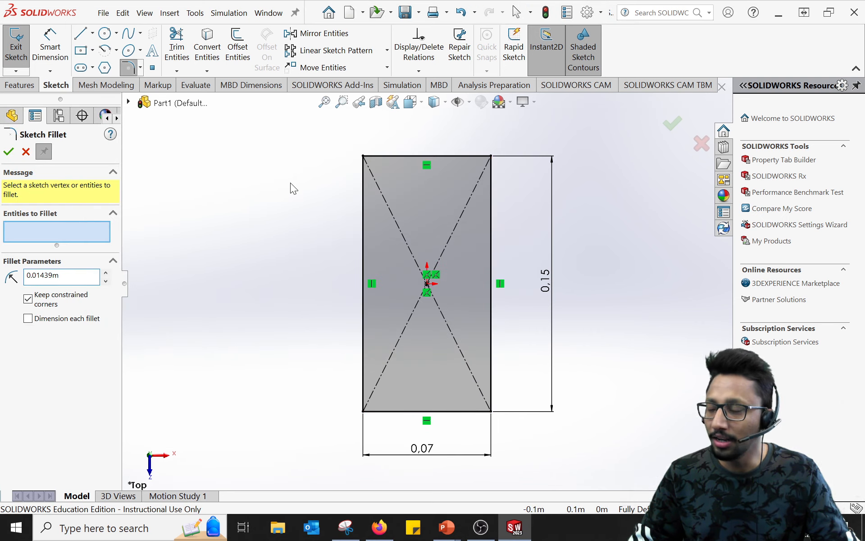
Apply the sketch fillet to all four corners of the rectangle.
left_click(364, 157)
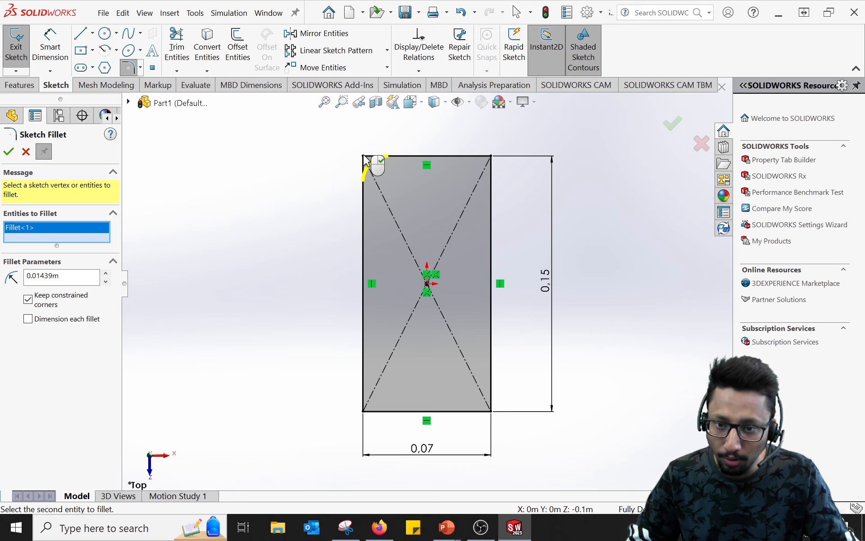
right_click(365, 160)
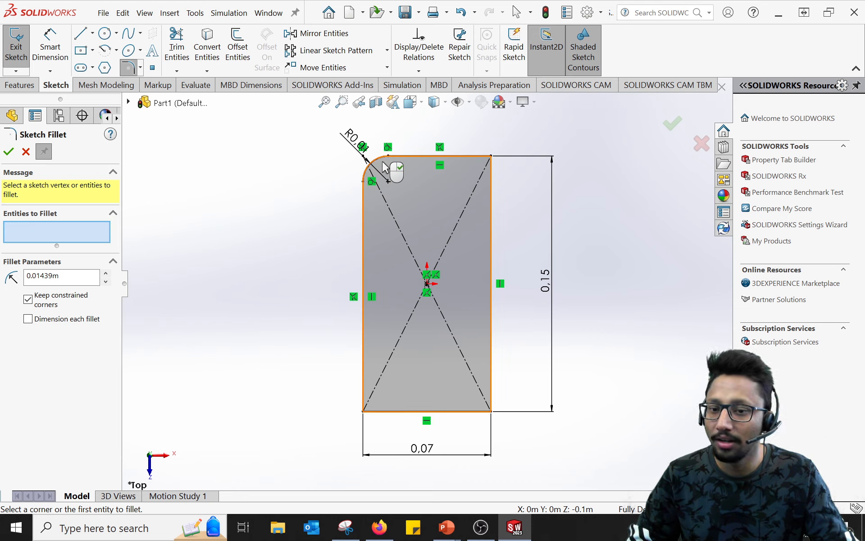
left_click(491, 156)
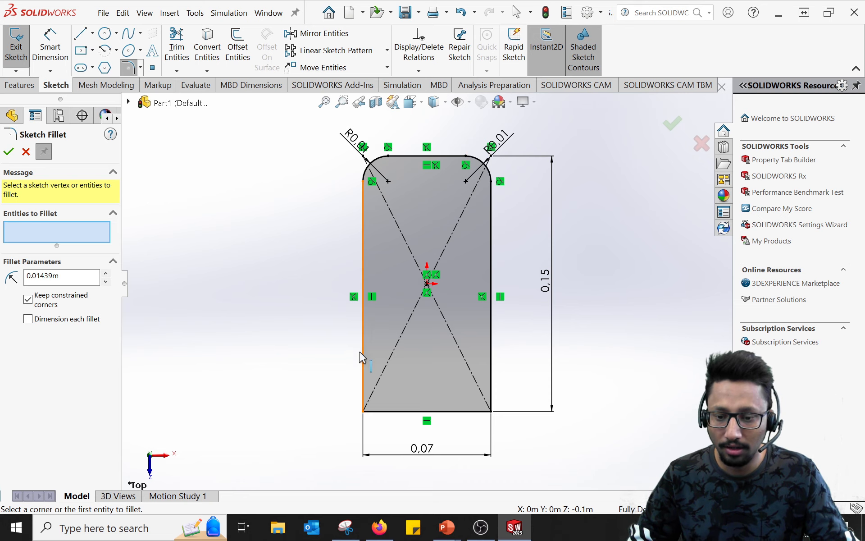
left_click(364, 412)
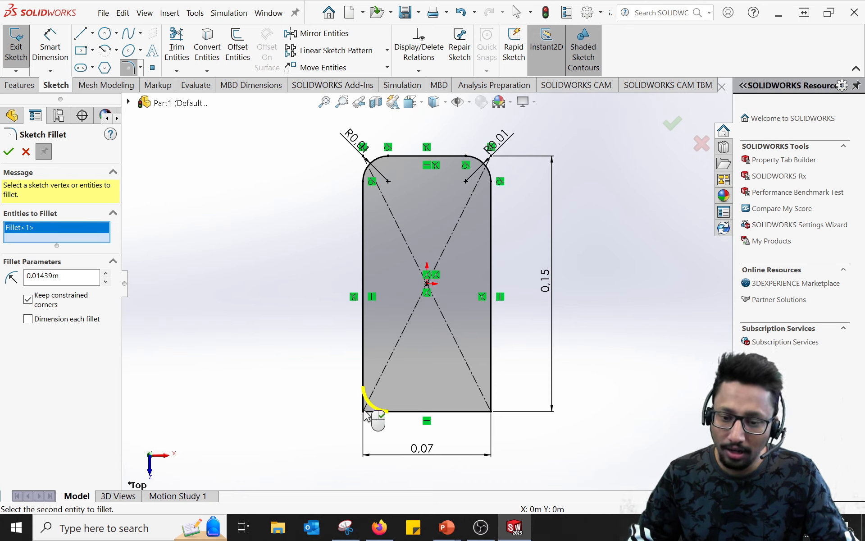
left_click(491, 412)
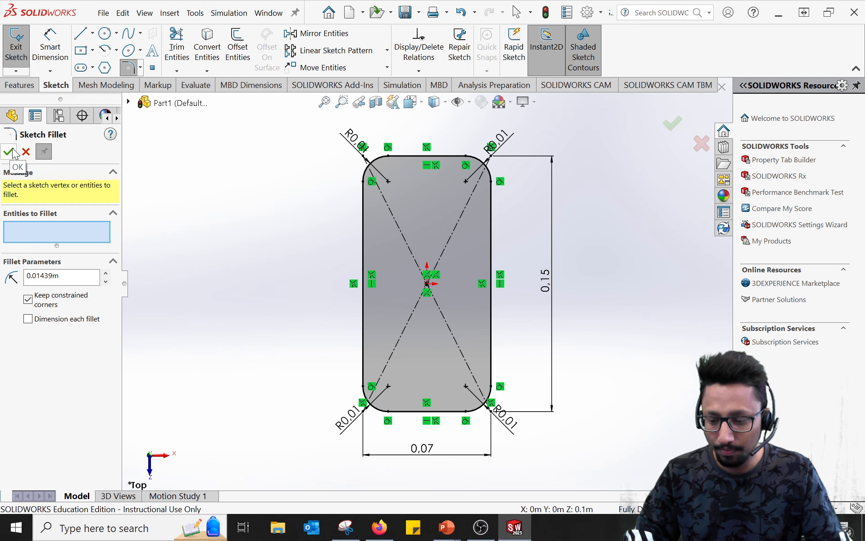
Consult the PowerPoint slides on finishing the sketch, and accept the corner fillets and exit the sketch to Boss-Extrude in SOLIDWORKS.
key("alt+Tab")
key("alt+Tab")
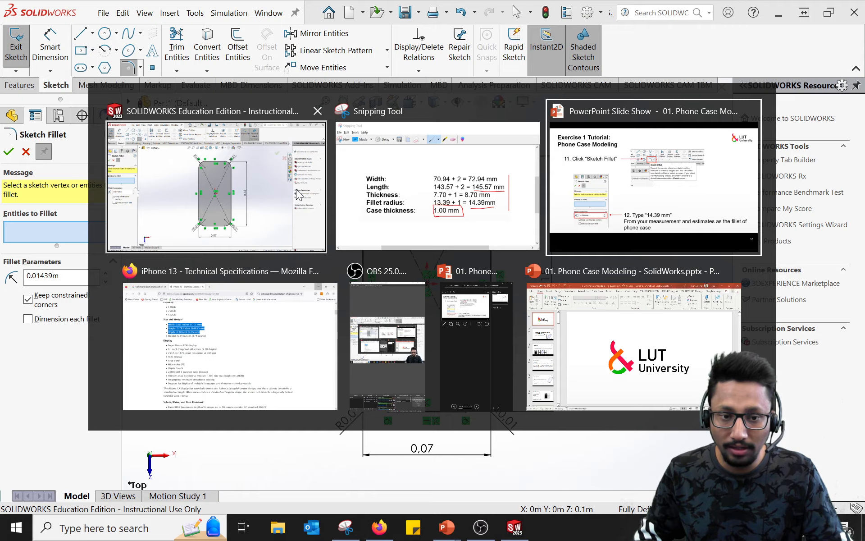
key("Right")
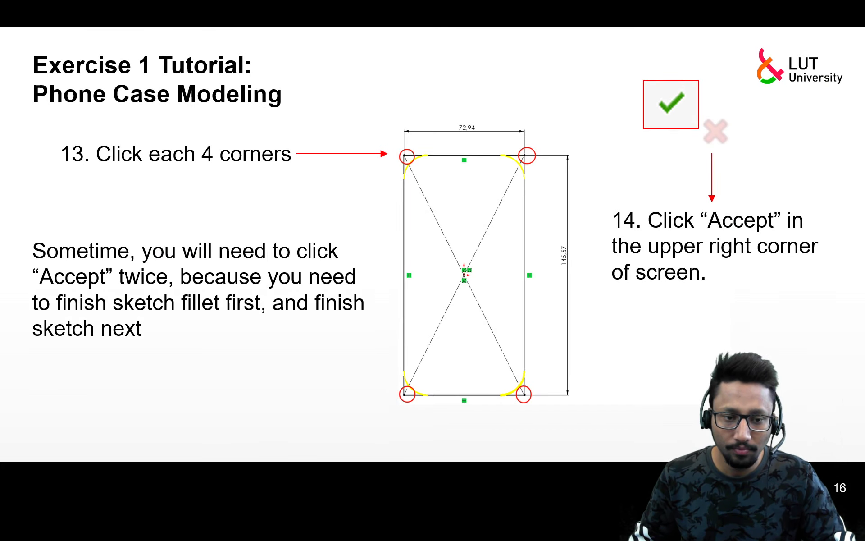
key("Right")
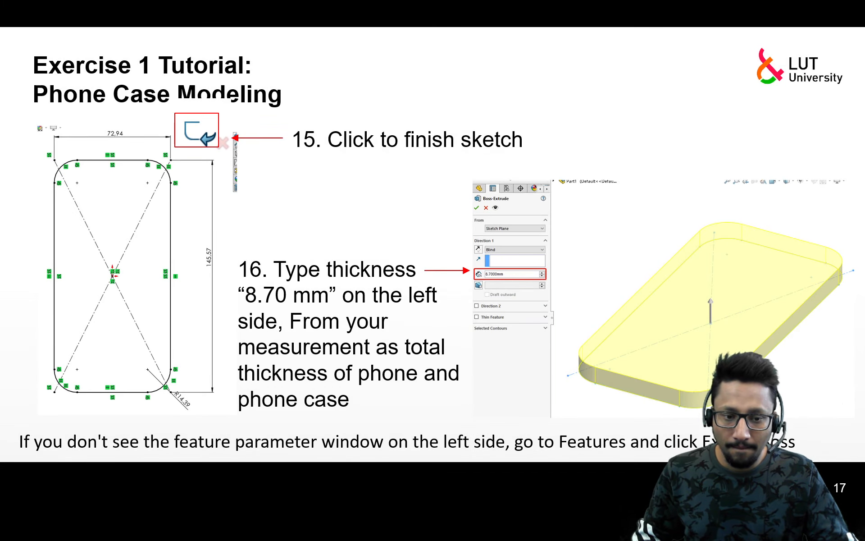
key("alt+Tab")
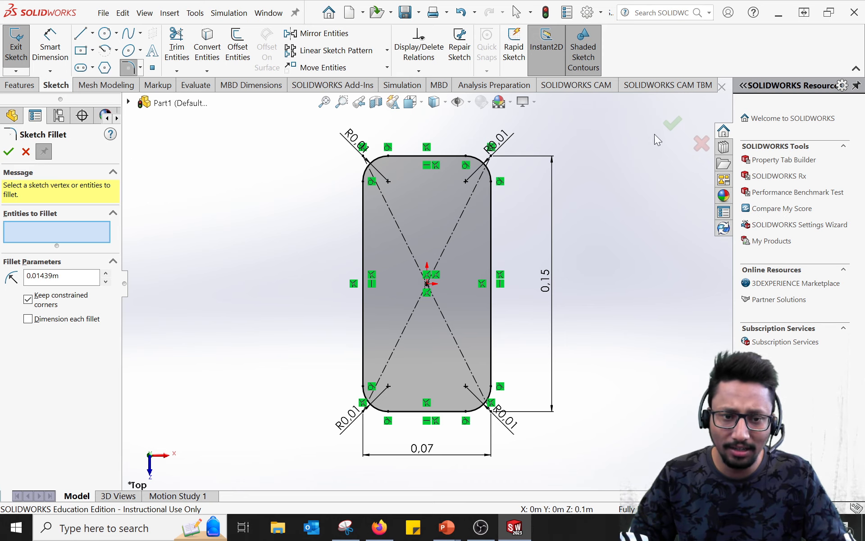
left_click(9, 153)
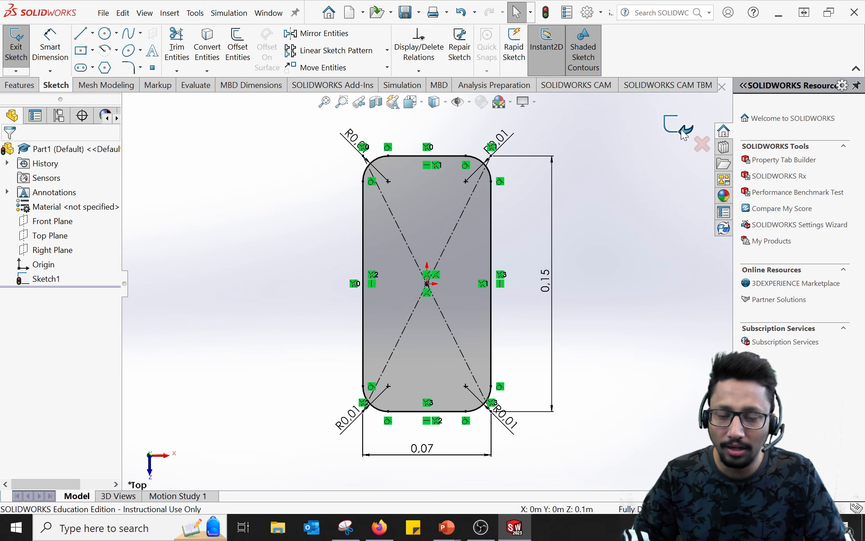
left_click(682, 131)
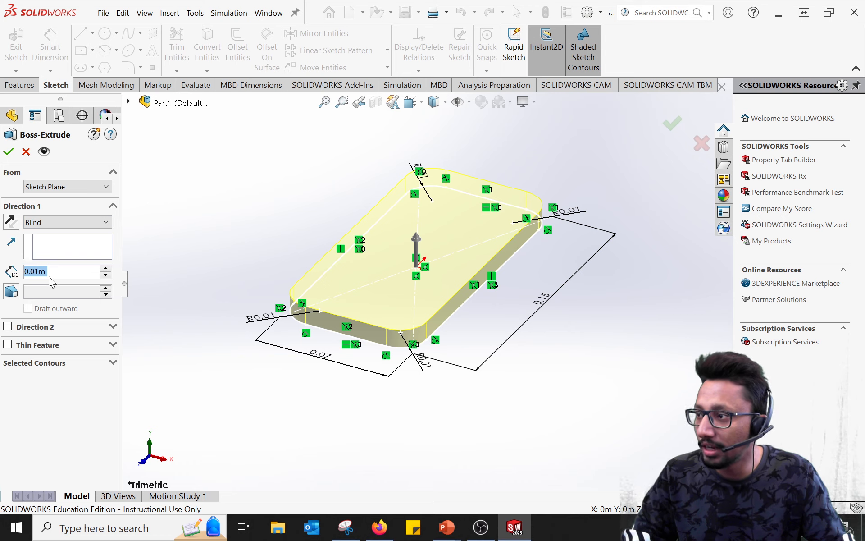
Underline the 8.70 mm total thickness in the Snipping Tool capture, and return to SOLIDWORKS.
left_click(345, 527)
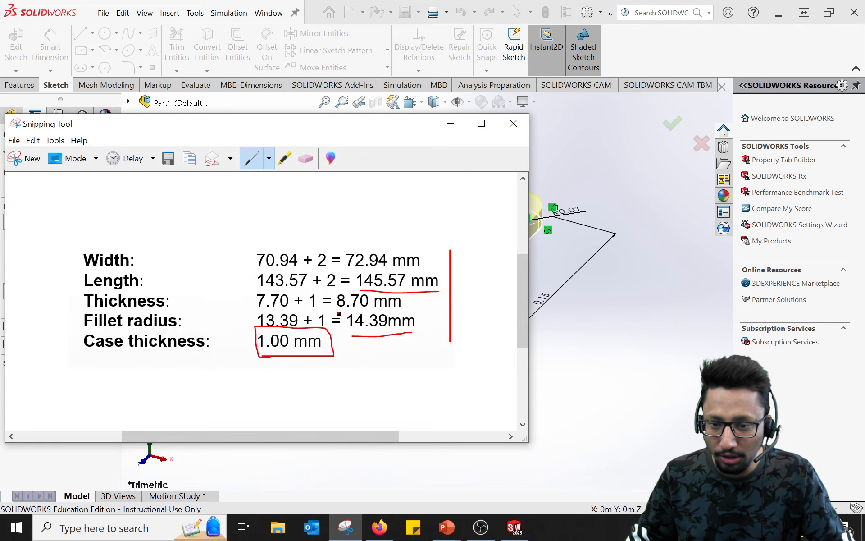
left_click_drag(338, 314, 407, 311)
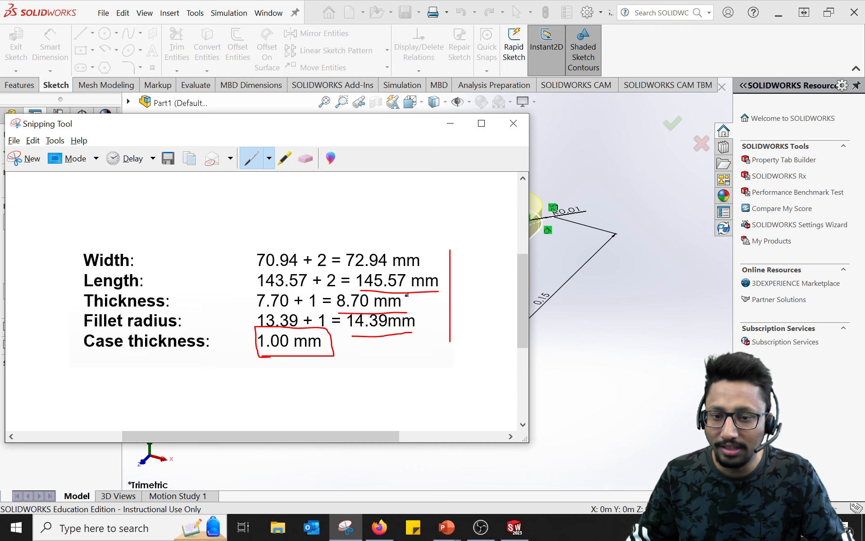
left_click(450, 123)
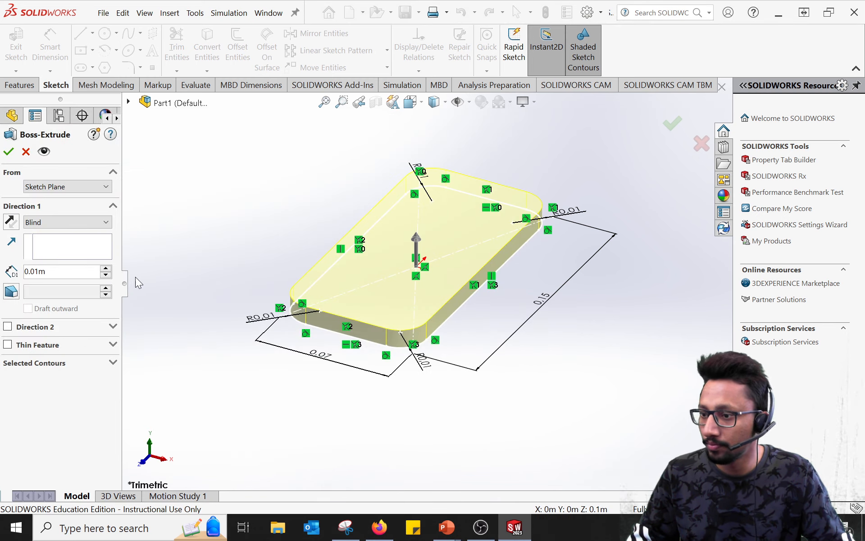
Set the blind depth of the Boss-Extrude to 8.70 mm.
left_click_drag(55, 276, 15, 275)
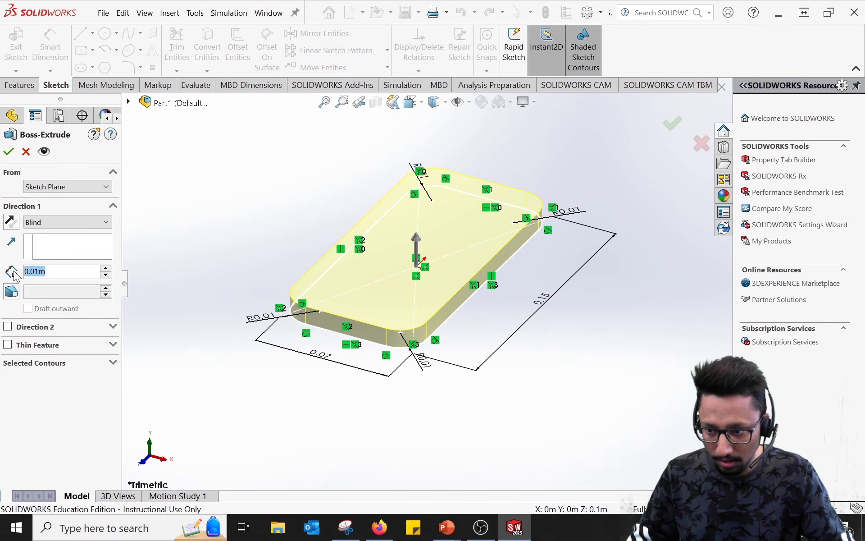
type("8.")
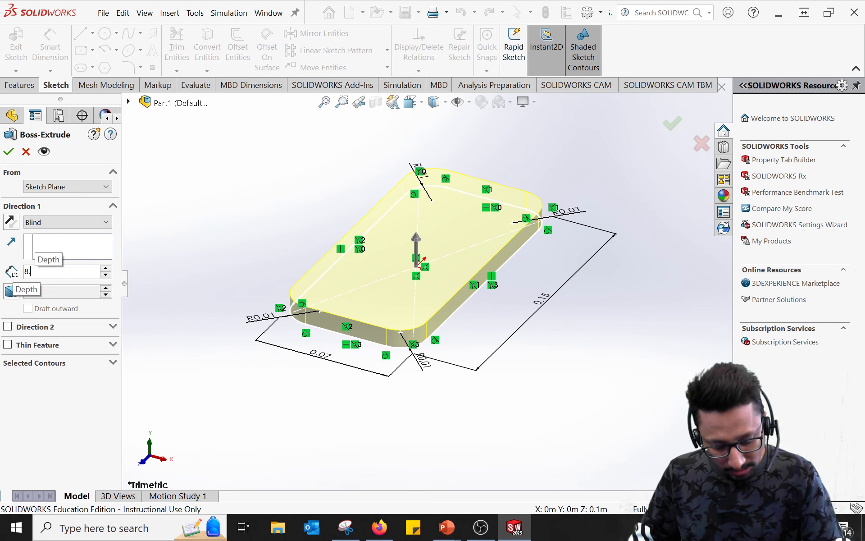
type("70mm")
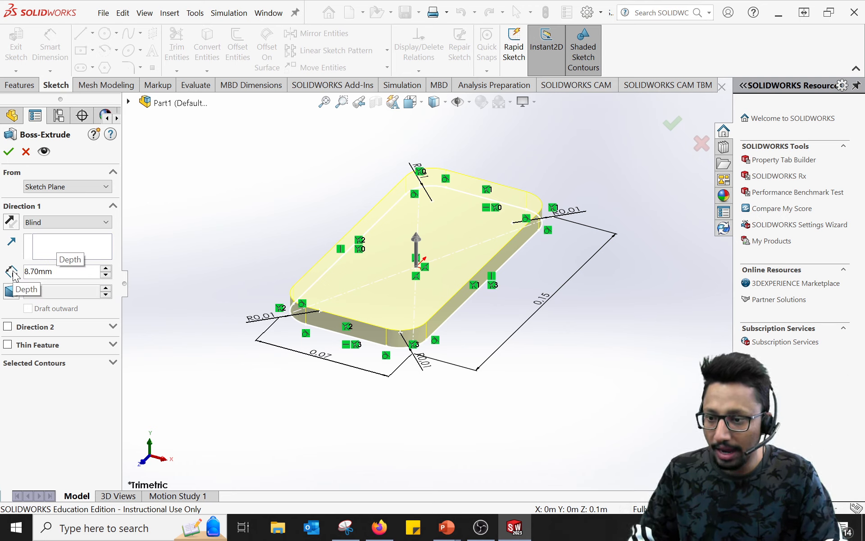
key("Return")
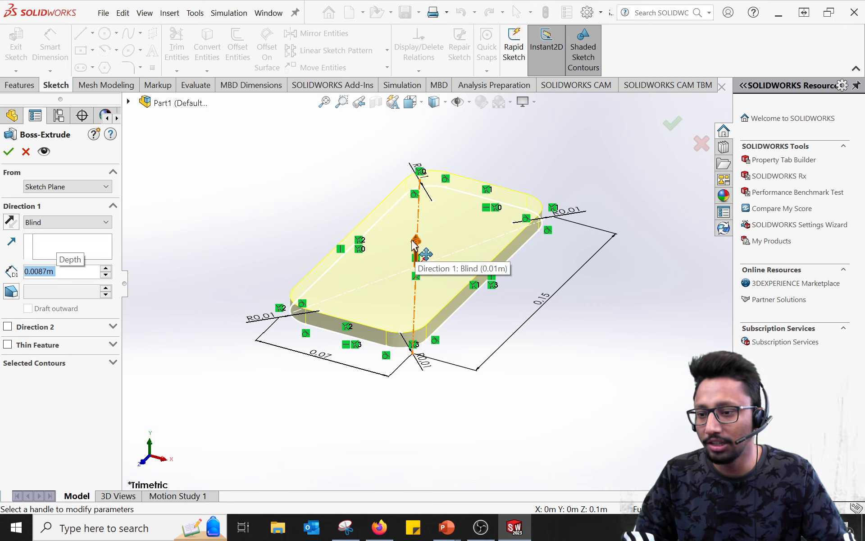
Try the reversed extrusion direction, restore the upward direction and accept the Boss-Extrude.
left_click(10, 222)
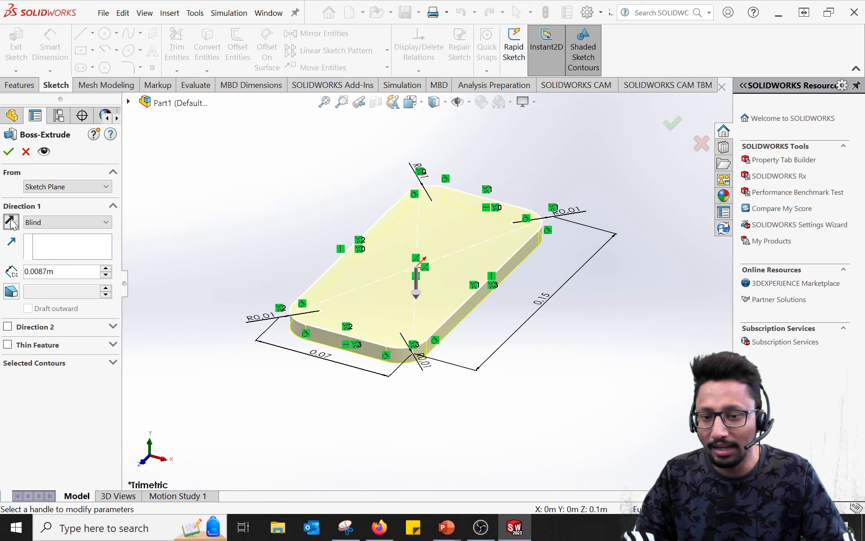
left_click(11, 222)
left_click(10, 222)
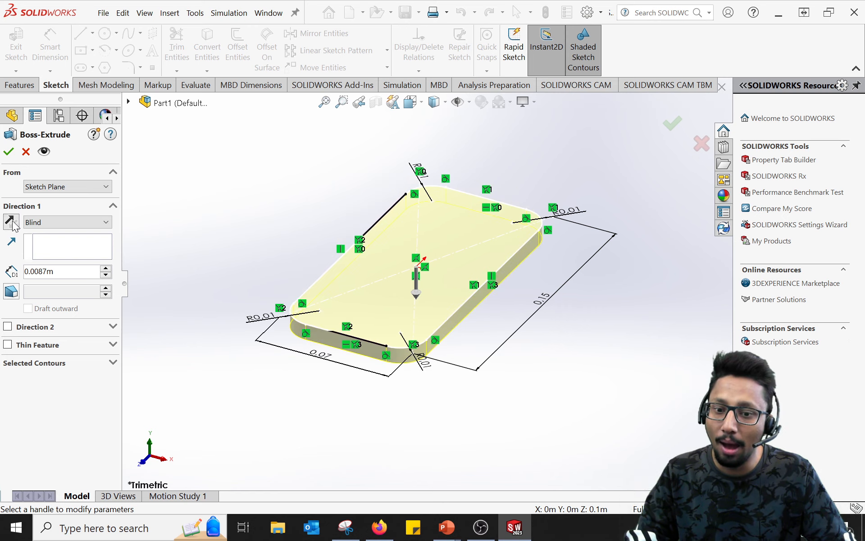
left_click(11, 222)
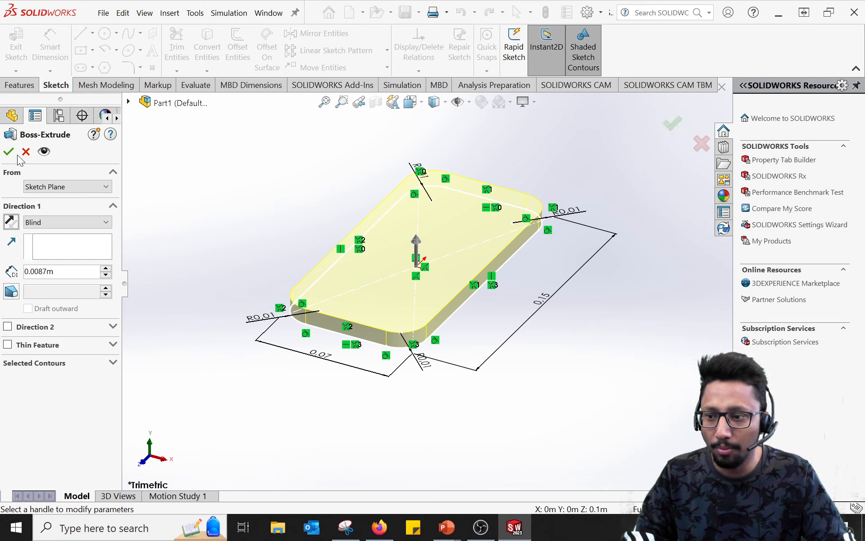
left_click(672, 123)
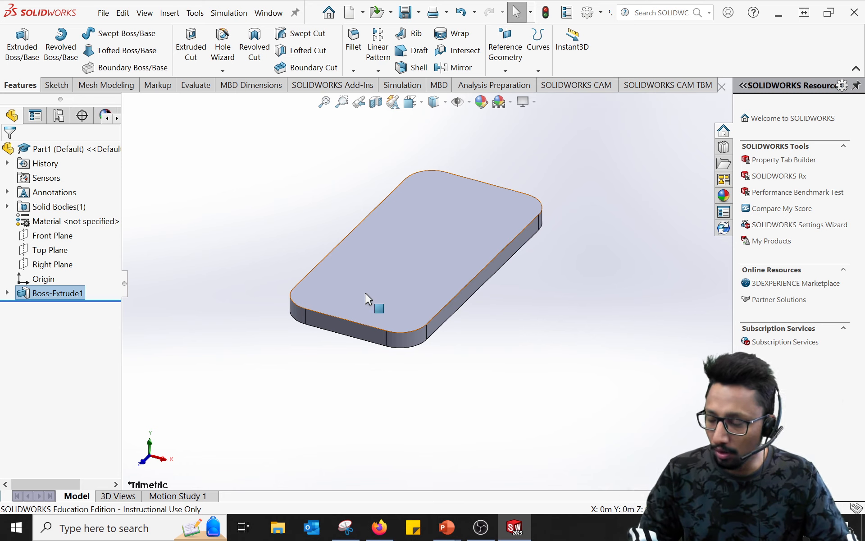
Consult the PowerPoint slides up to the Extruded Cut instructions, and start an Extruded Cut sketch on the body's top face in SOLIDWORKS.
key("alt+Tab")
key("alt+Tab")
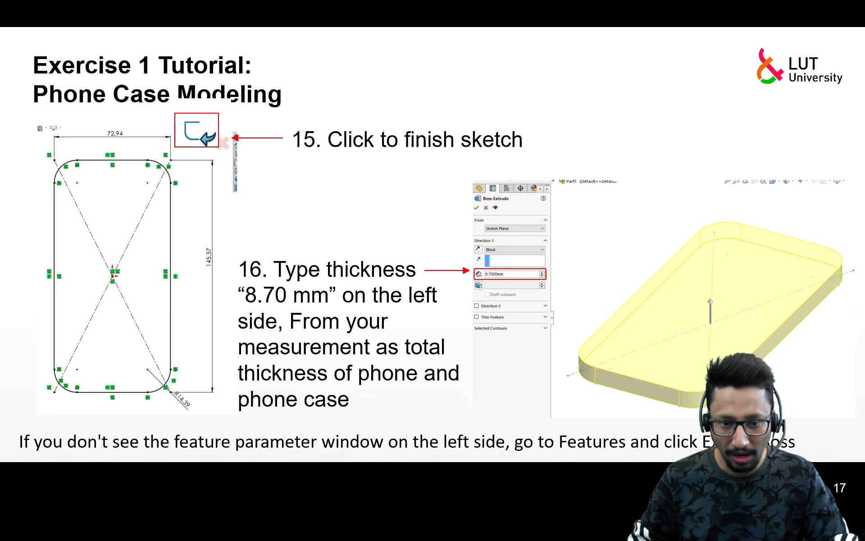
key("Right")
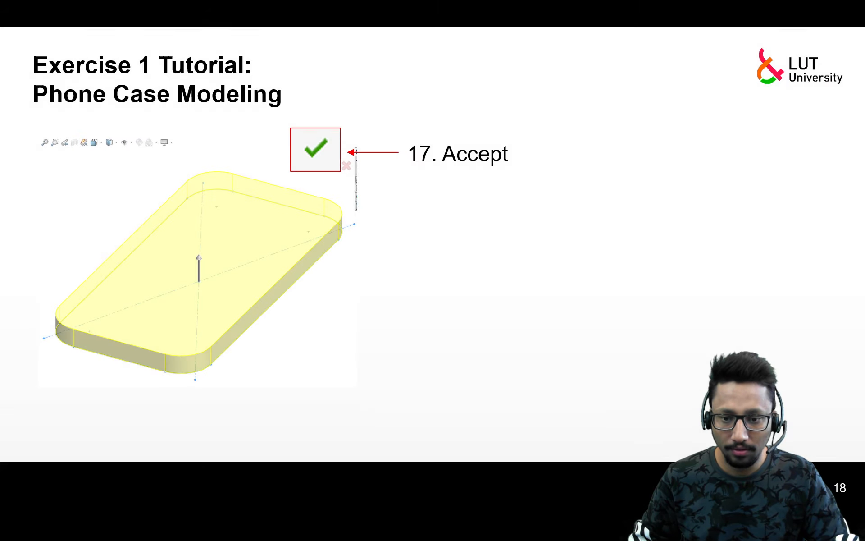
key("Right")
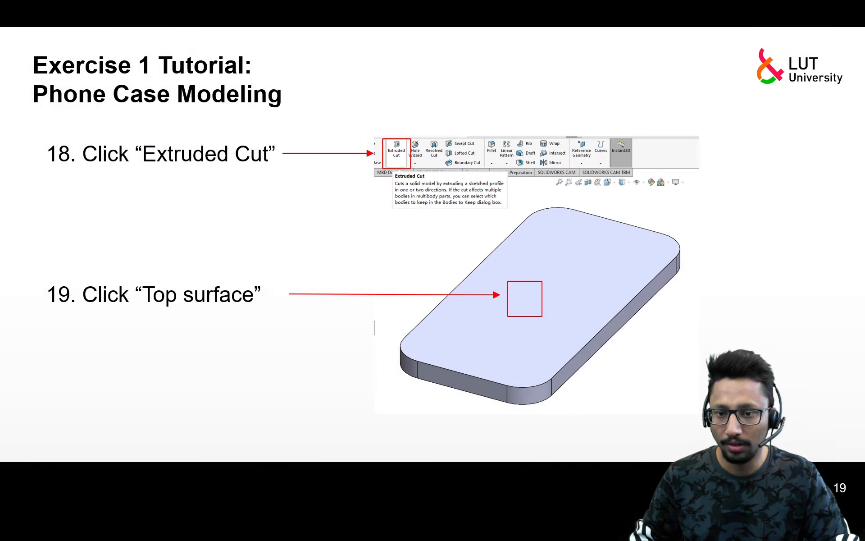
key("alt+Tab")
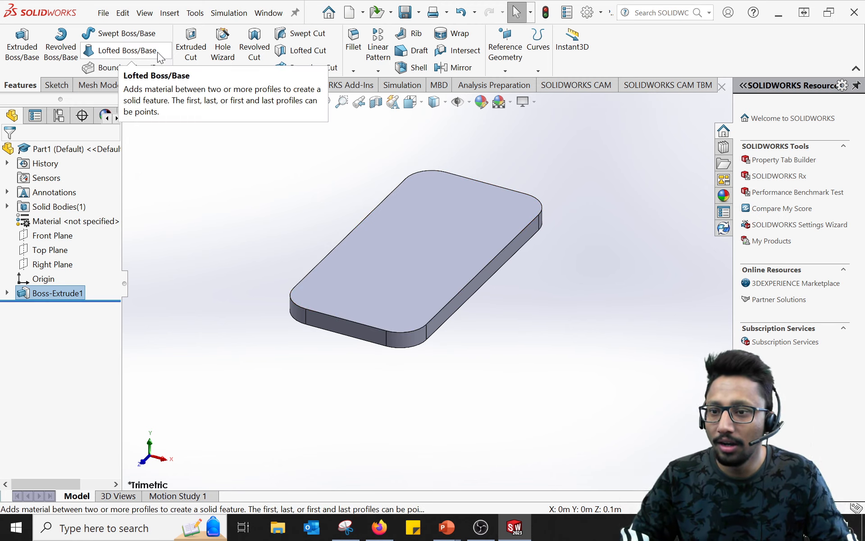
left_click(192, 53)
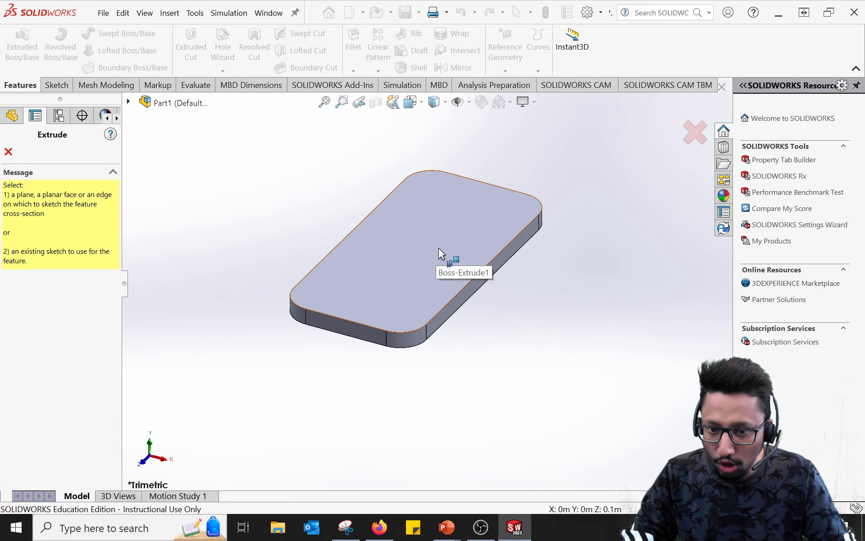
left_click(423, 255)
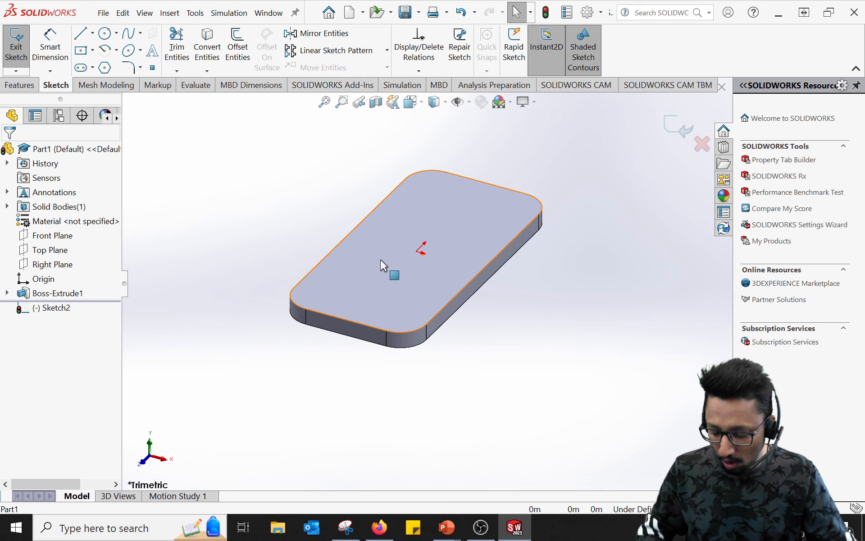
Consult the PowerPoint slide on view orientation, and orient the SOLIDWORKS view normal to the sketch plane.
key("alt+Tab")
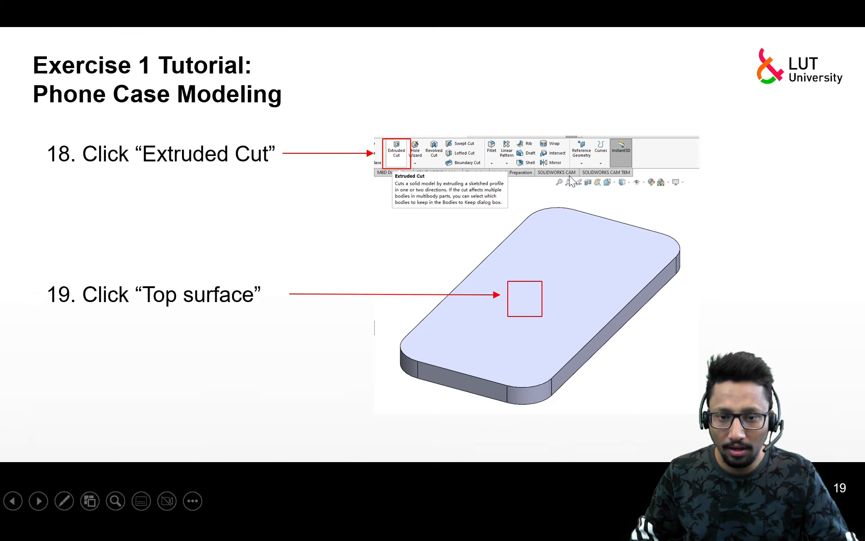
left_click(569, 175)
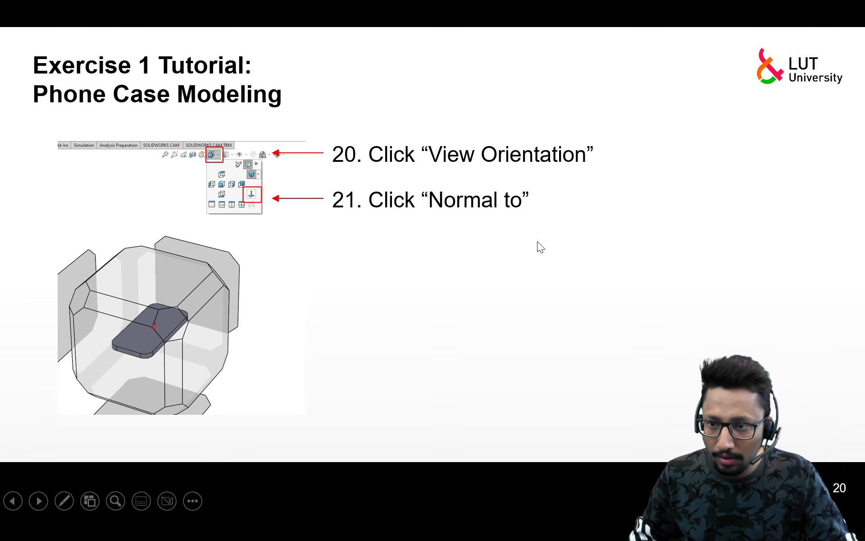
key("alt+Tab")
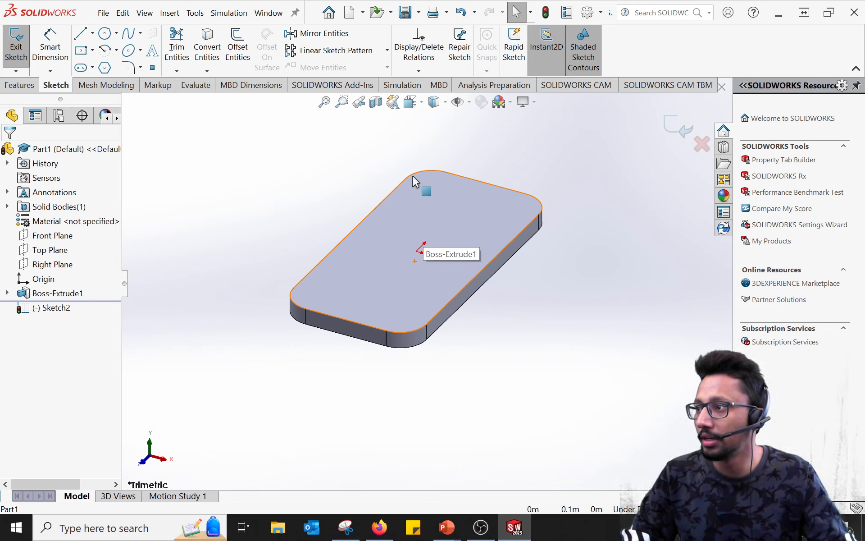
left_click(422, 107)
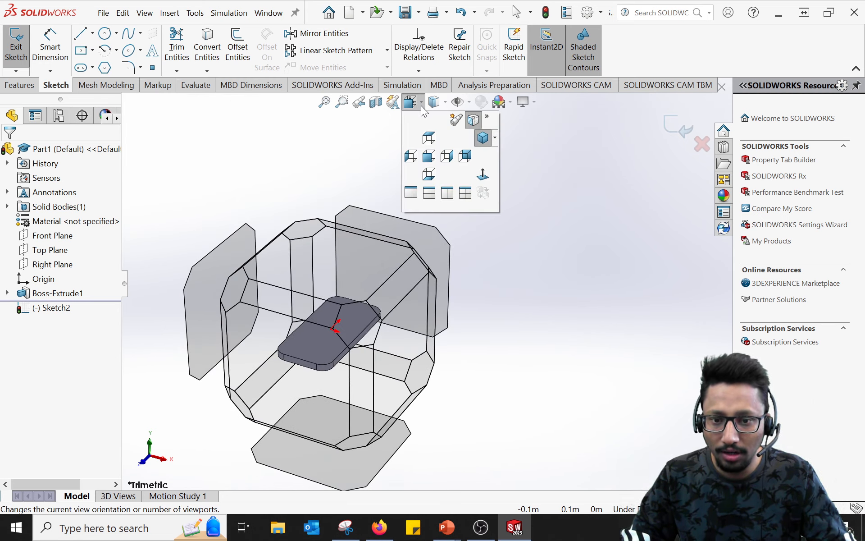
left_click(483, 177)
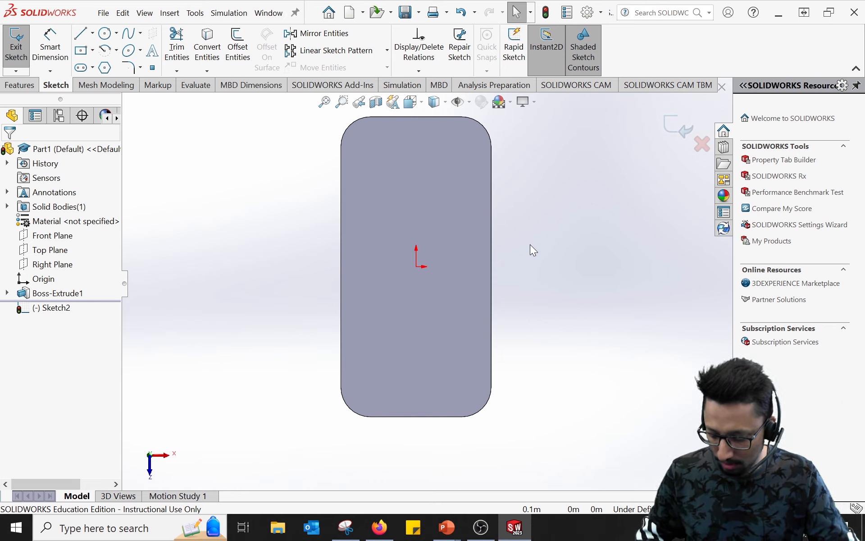
Consult the PowerPoint slide on offsetting the case outline with Offset Entities, and return to SOLIDWORKS.
key("alt+Tab")
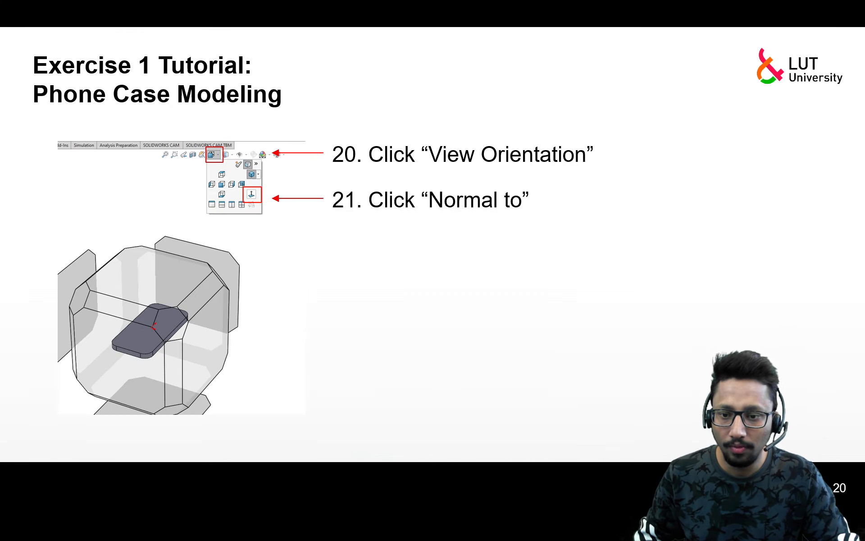
key("Right")
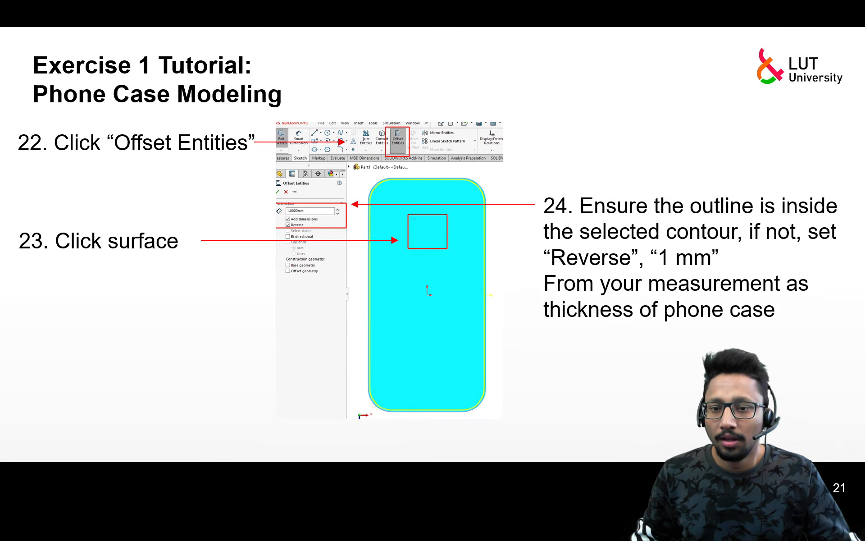
key("alt+Tab")
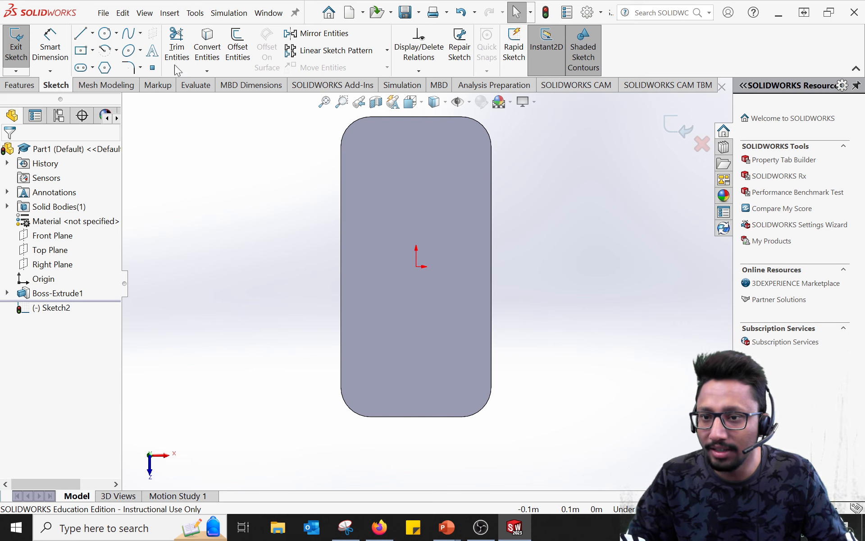
Start Offset Entities and set the offset distance to 1 mm.
left_click(242, 54)
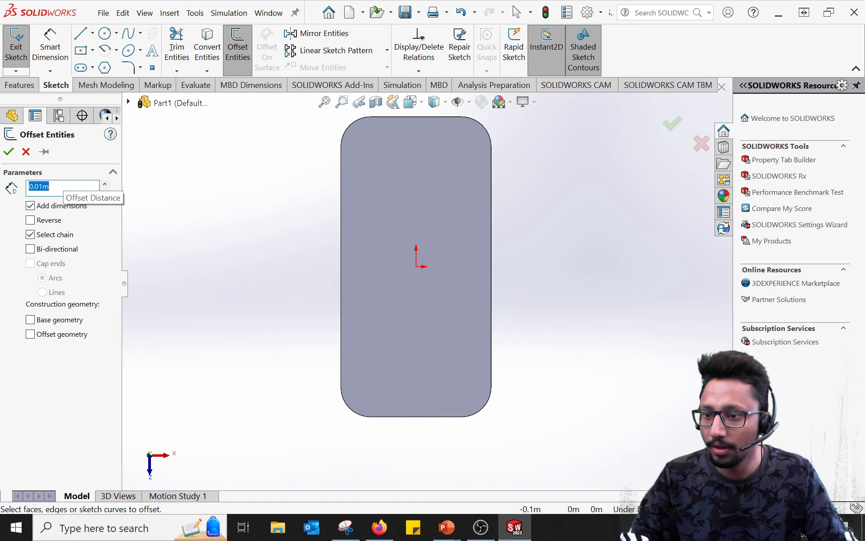
left_click(62, 186)
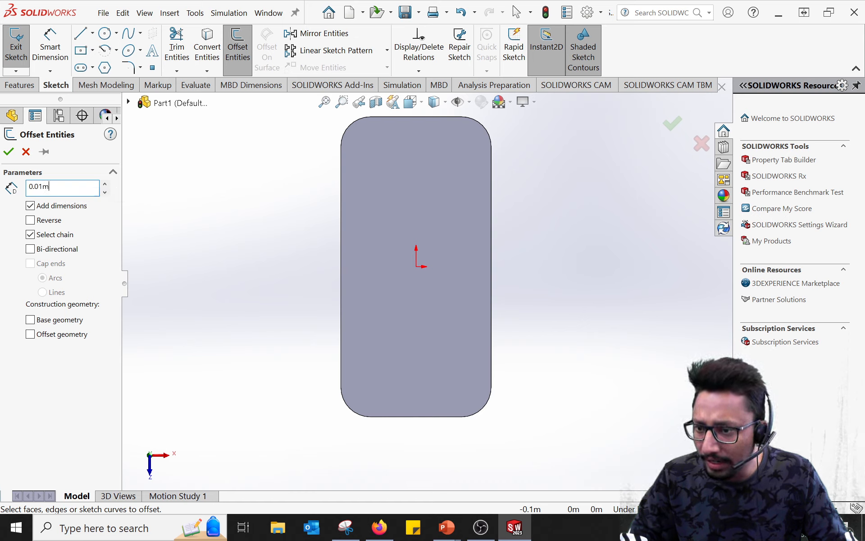
left_click_drag(52, 186, 28, 186)
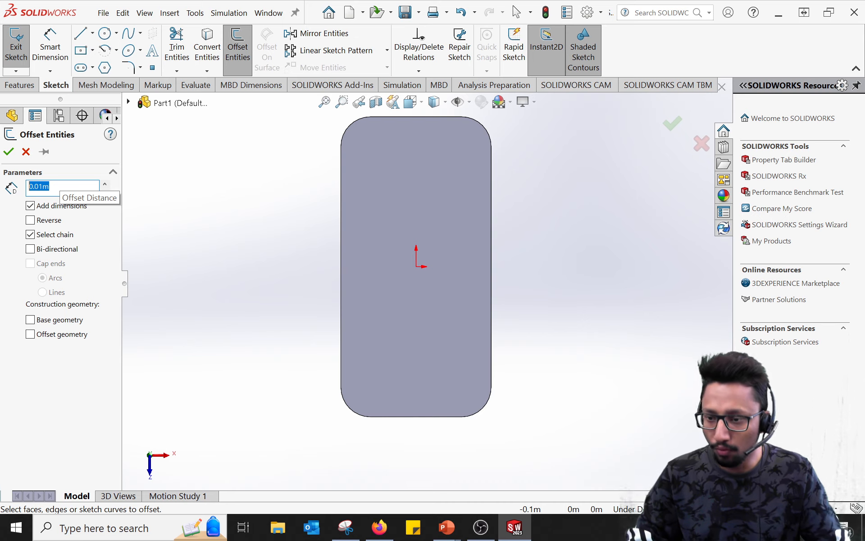
type("1mm")
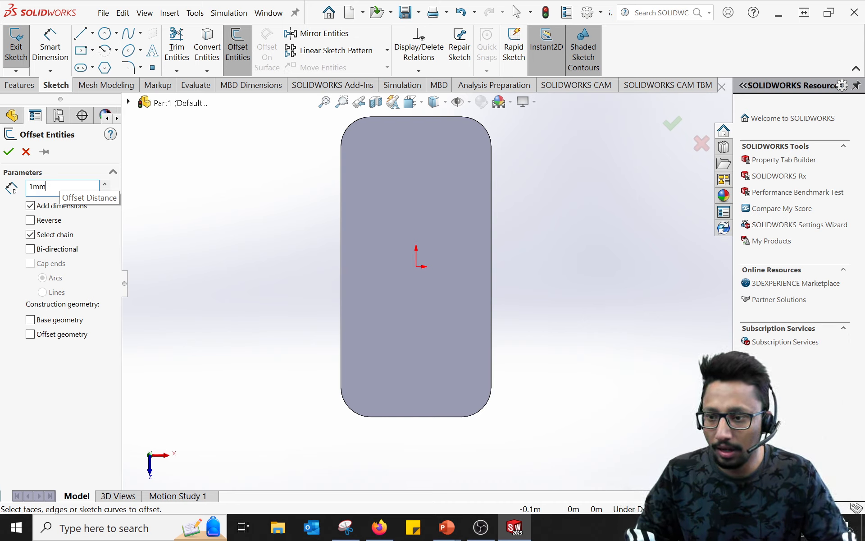
key("Return")
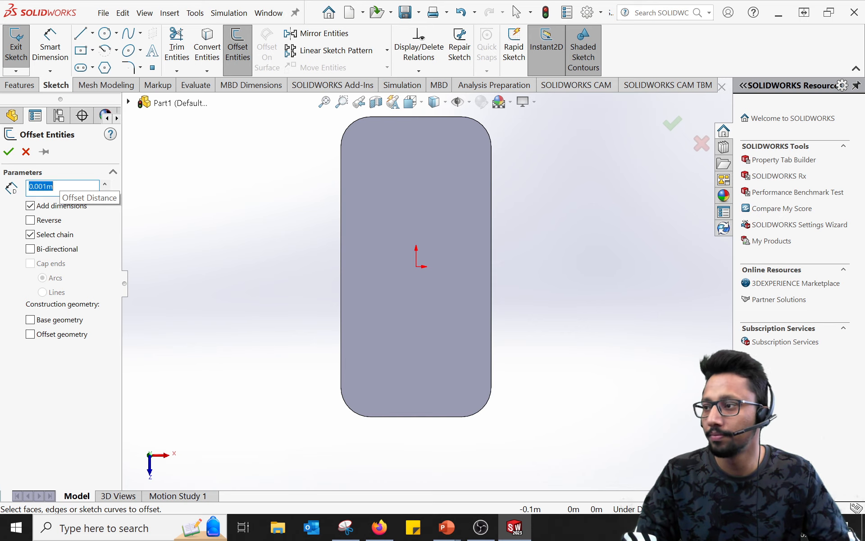
Select the body's top face for the 1 mm offset and reverse the direction so the outline lies inside the face's edges.
left_click(408, 203)
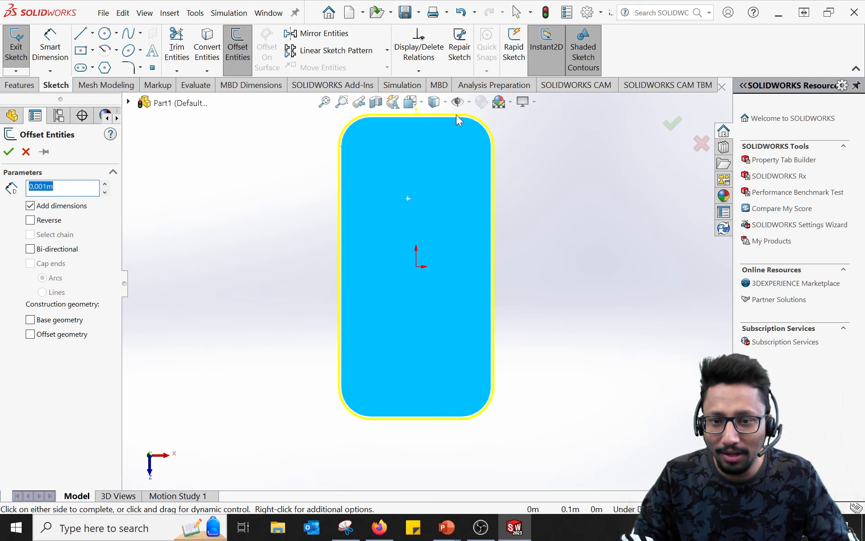
scroll(476, 121, "up", 1)
scroll(476, 124, "down", 1)
scroll(462, 173, "down", 1)
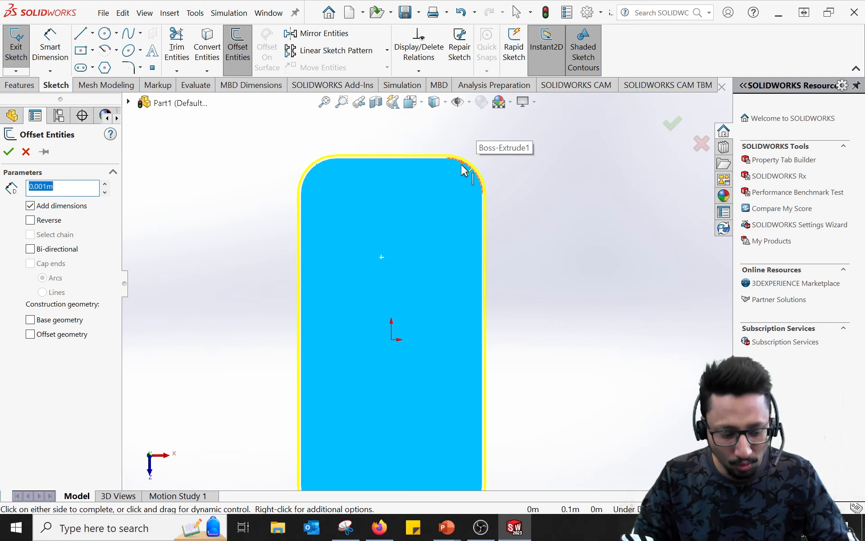
scroll(412, 203, "down", 2)
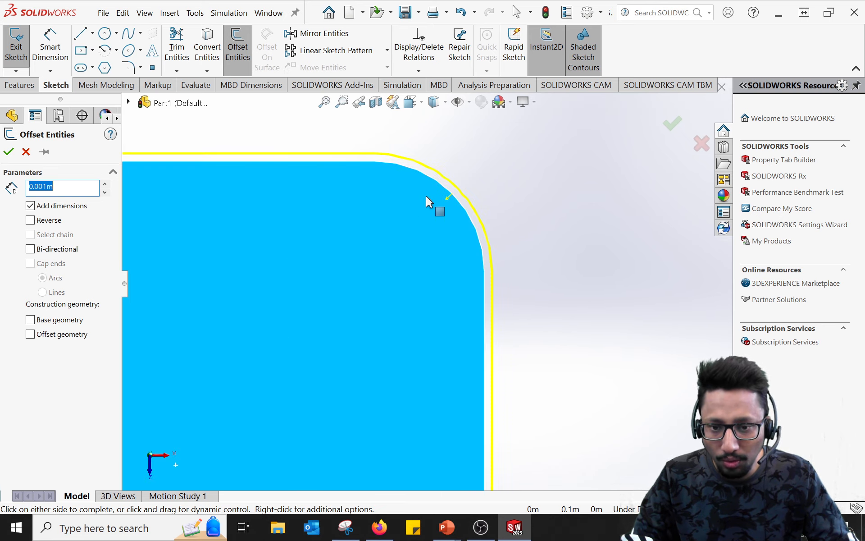
left_click(30, 219)
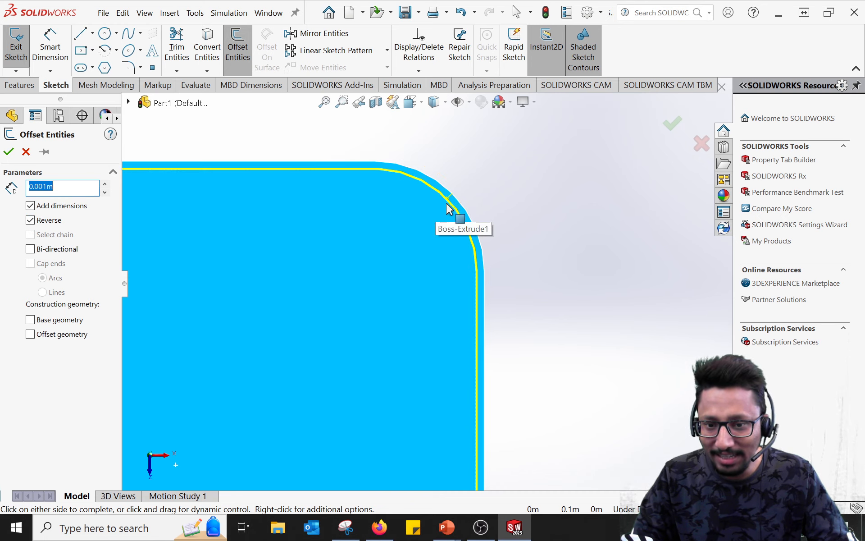
scroll(599, 227, "up", 5)
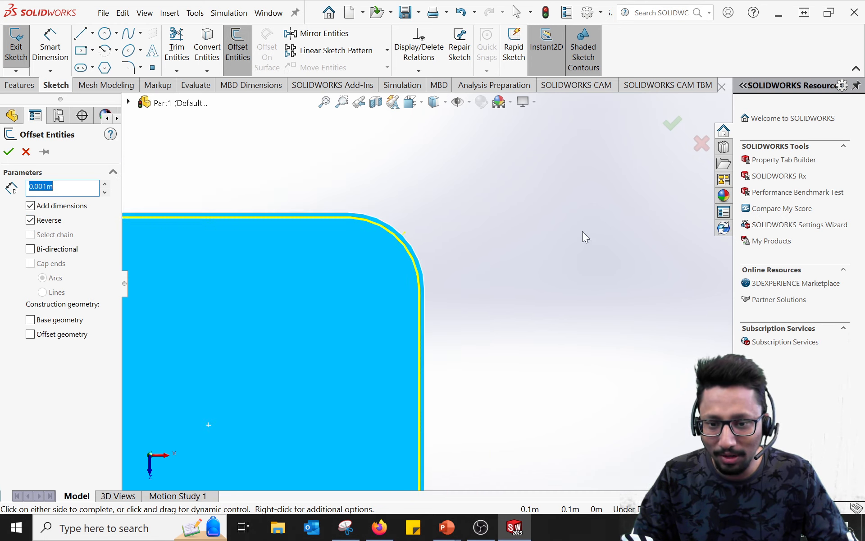
scroll(571, 262, "up", 3)
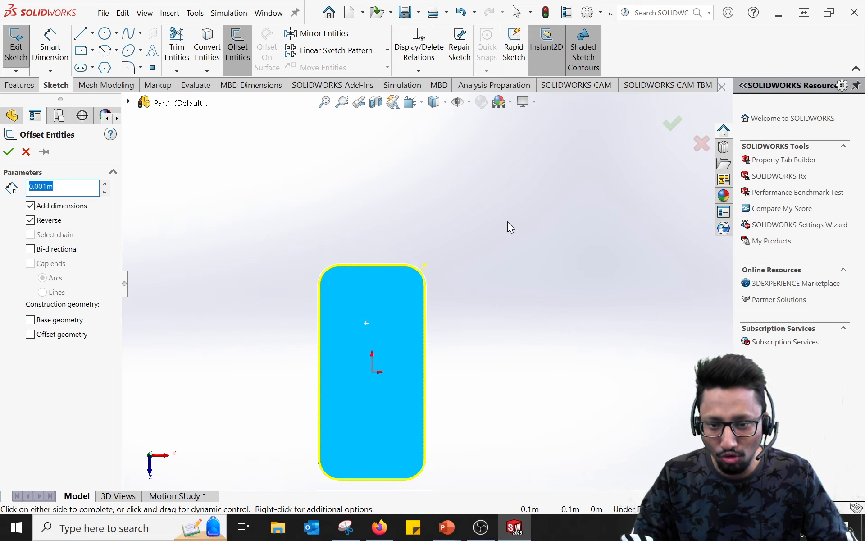
scroll(360, 412, "down", 3)
scroll(425, 328, "up", 3)
scroll(403, 317, "down", 3)
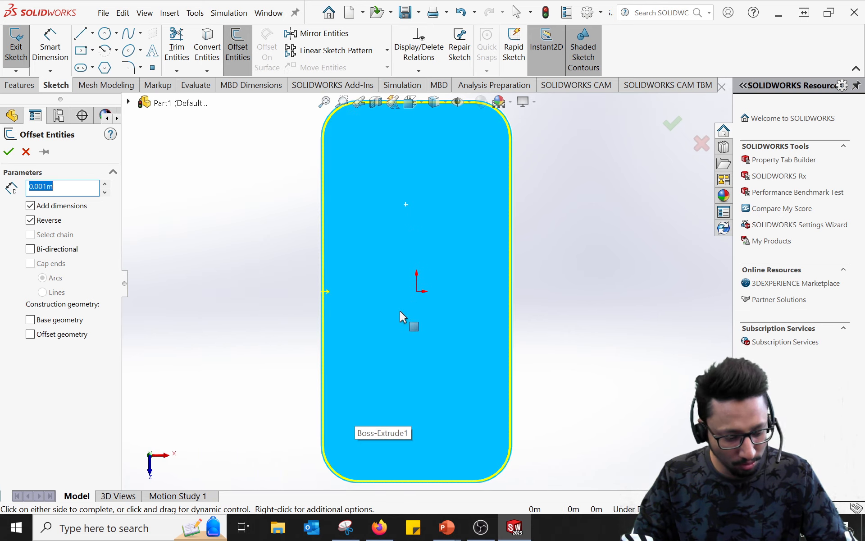
scroll(368, 233, "up", 2)
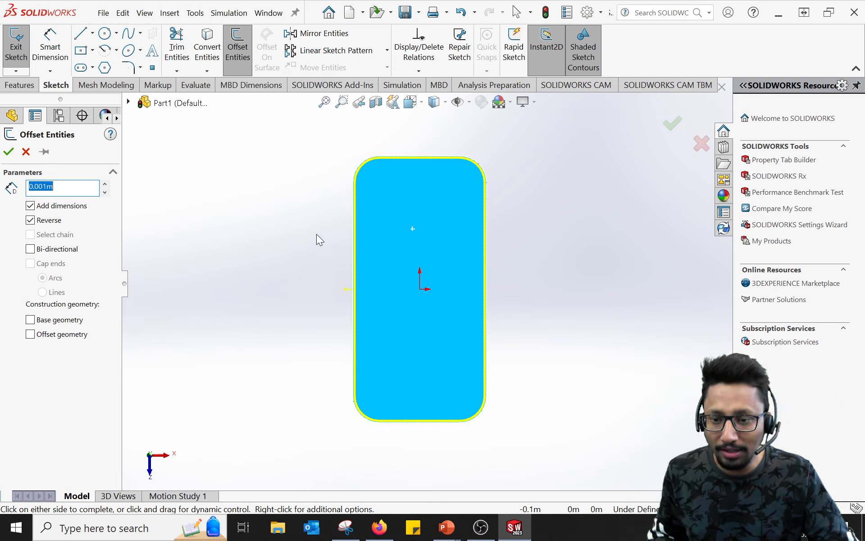
mouse_move(316, 234)
middle_mouse_down("ctrl")
mouse_move(319, 245)
mouse_move(296, 250)
mouse_move(366, 249)
mouse_move(313, 261)
mouse_move(363, 253)
mouse_move(342, 247)
middle_mouse_up("ctrl")
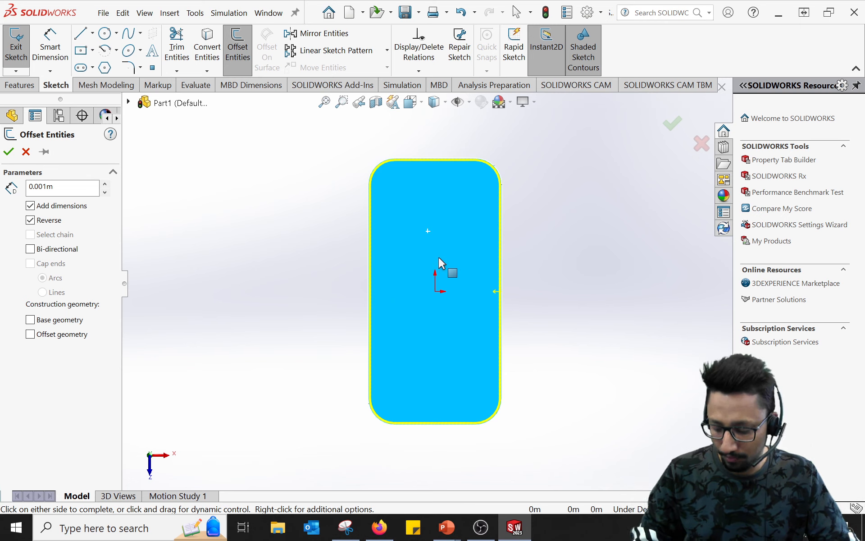
Consult the PowerPoint slide on accepting the offset and setting the cut depth, and return to SOLIDWORKS.
key("alt+Tab")
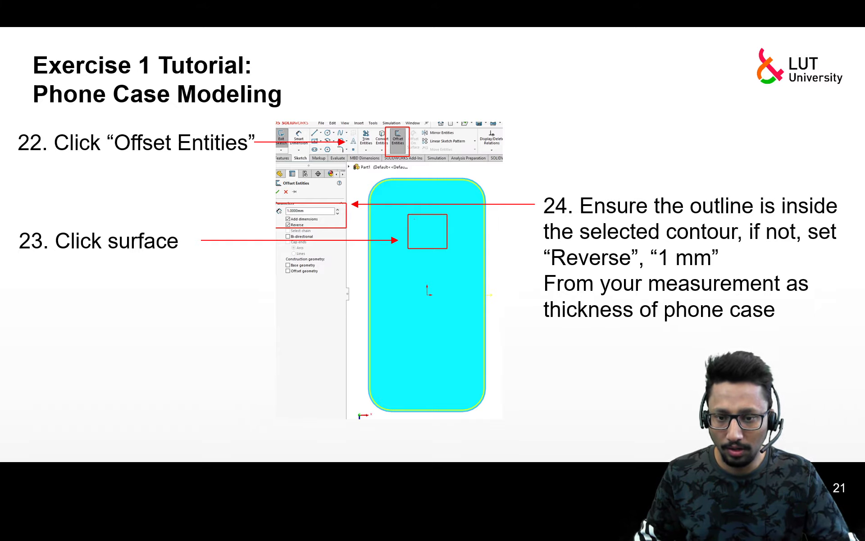
key("Right")
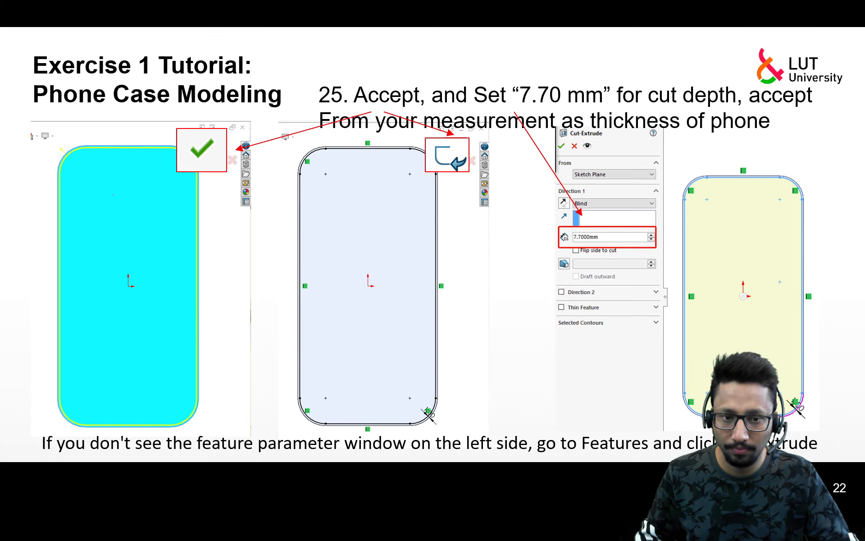
key("alt+Tab")
Accept the inward offset and exit the sketch to proceed to the Cut-Extrude settings.
left_click(490, 207)
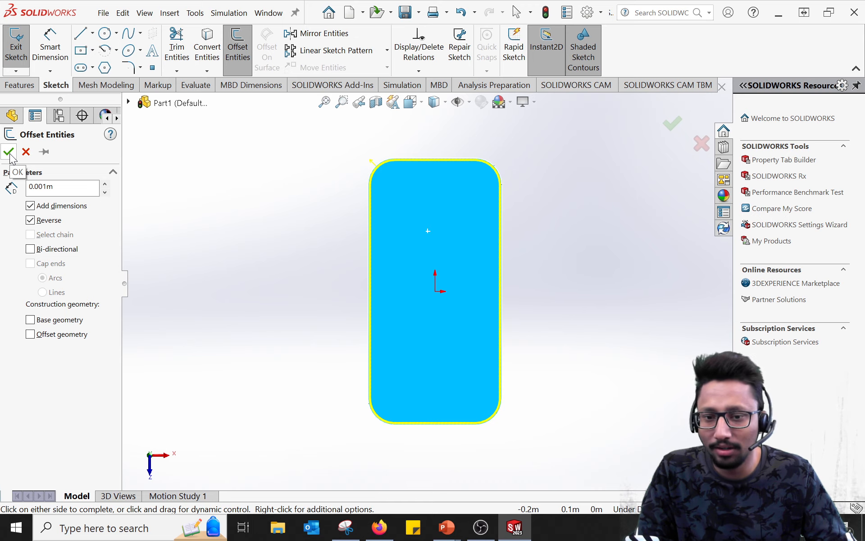
left_click(672, 126)
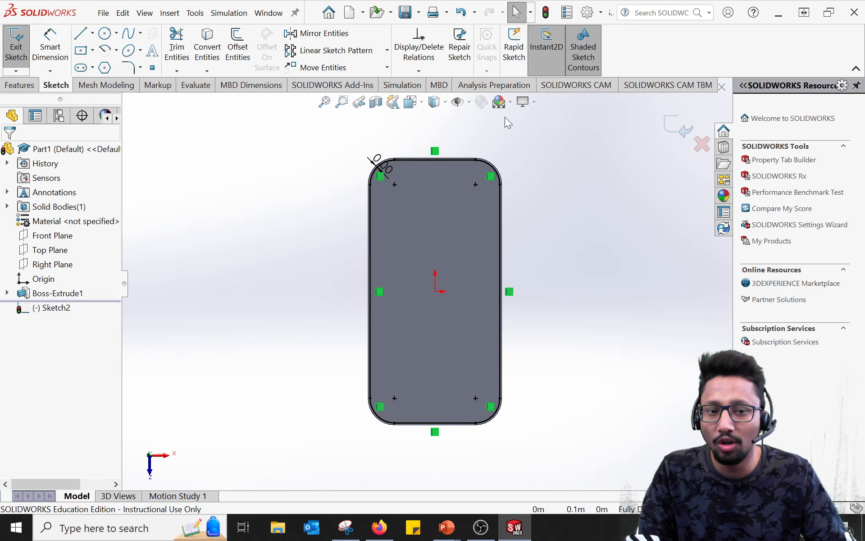
left_click(682, 131)
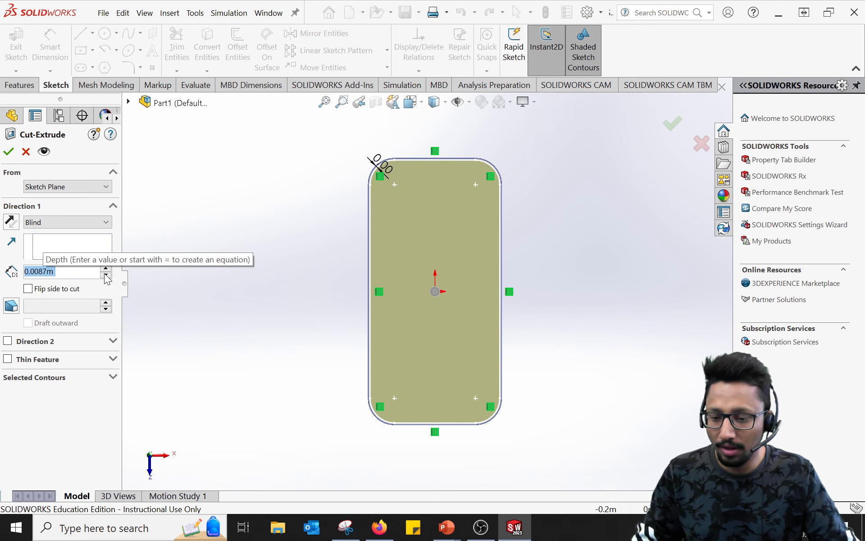
Consult the measurements in Snipping Tool, underlining 8.70 and 7.70 and circling the added 1 in the thickness row, and minimize it.
left_click(346, 534)
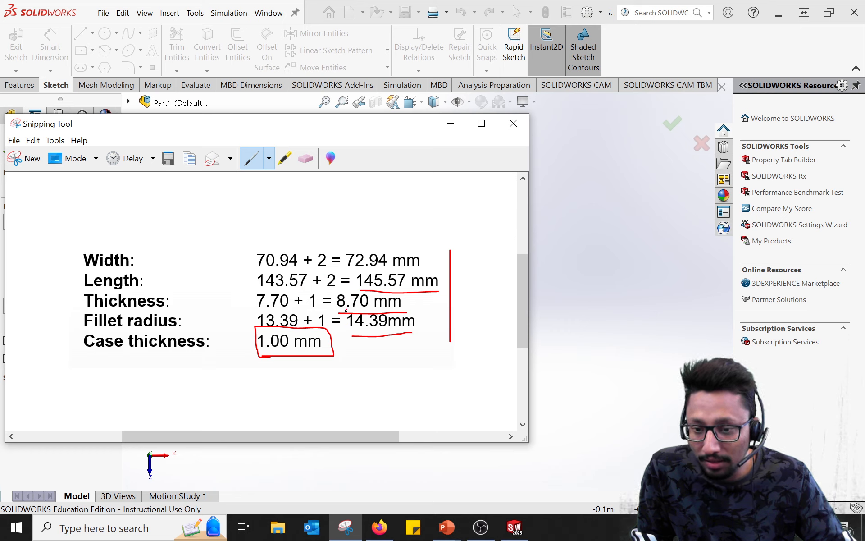
left_click_drag(342, 310, 380, 308)
left_click_drag(256, 311, 290, 311)
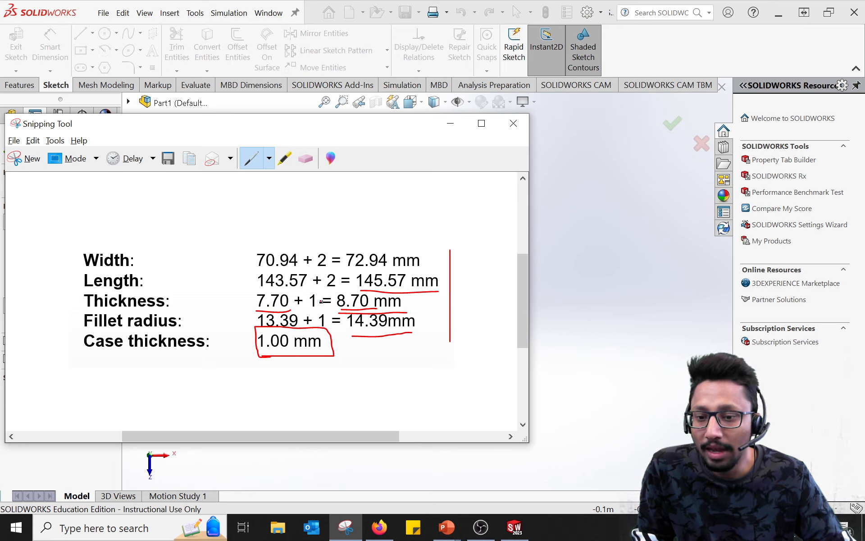
mouse_move(320, 291)
left_mouse_down()
mouse_move(305, 294)
mouse_move(308, 309)
mouse_move(320, 307)
mouse_move(314, 287)
left_mouse_up()
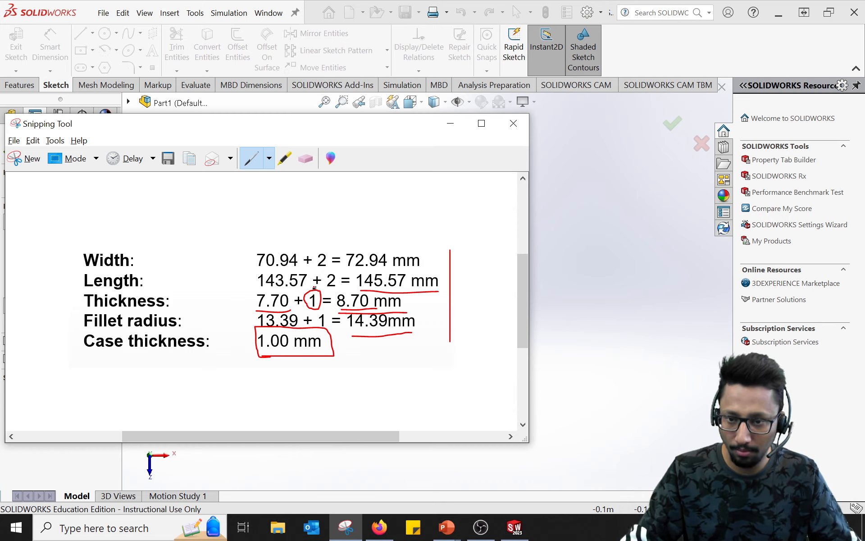
left_click(450, 123)
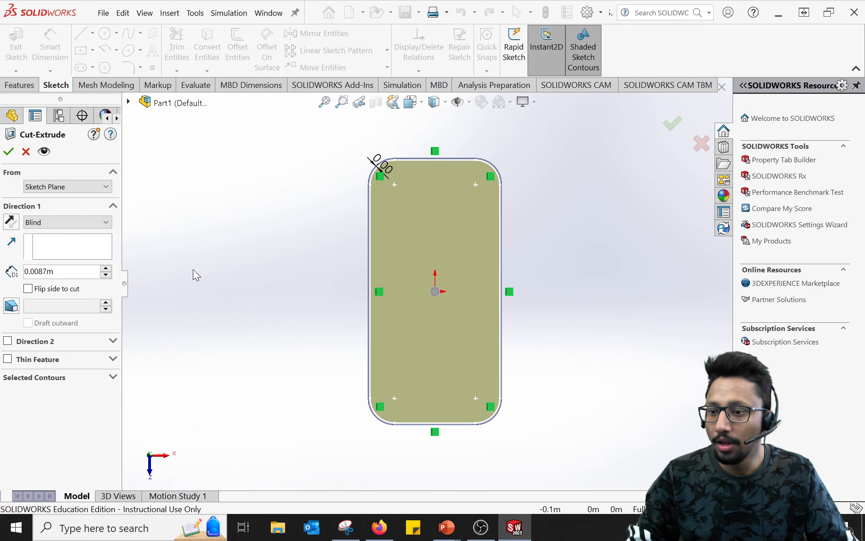
Set the blind depth of the Cut-Extrude to 7.70 mm.
left_click(49, 273)
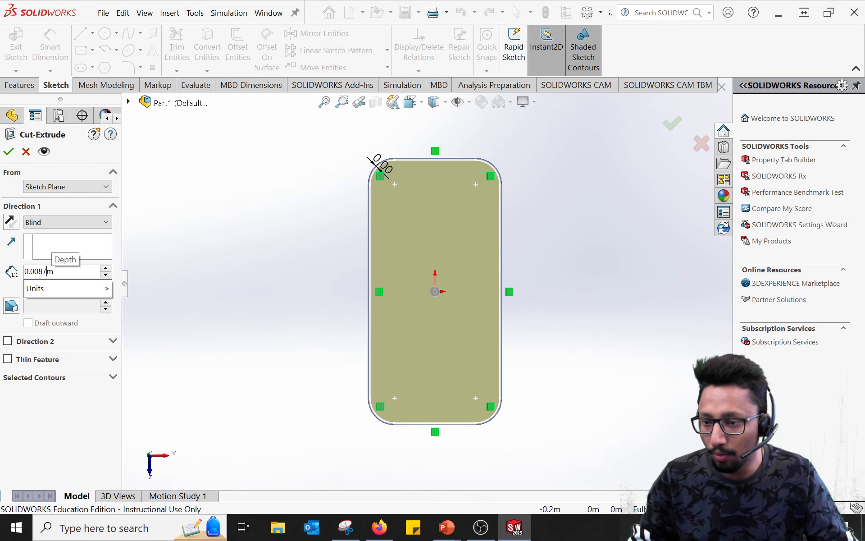
key("ctrl+a")
type("7.")
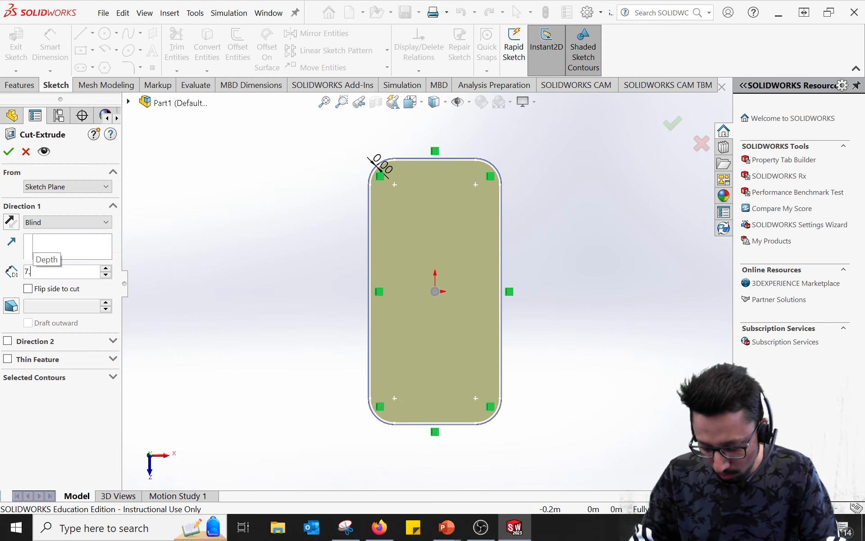
type("70mm")
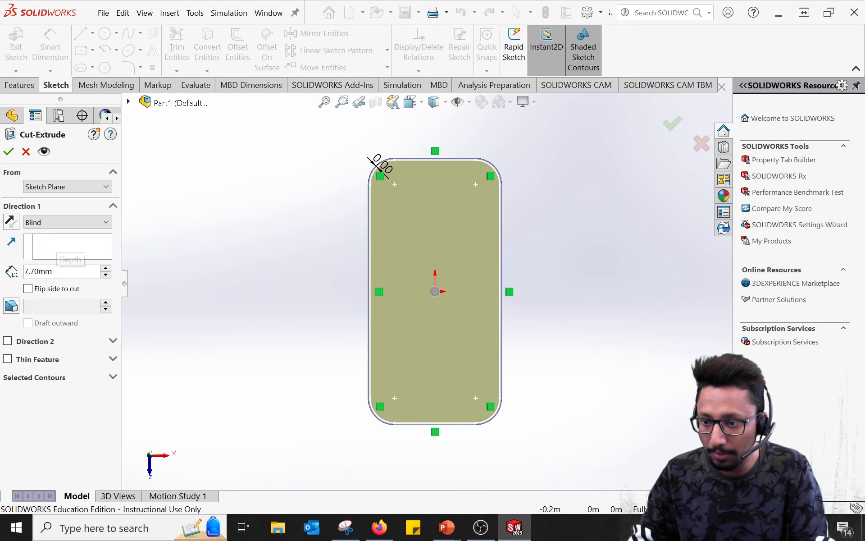
key("Return")
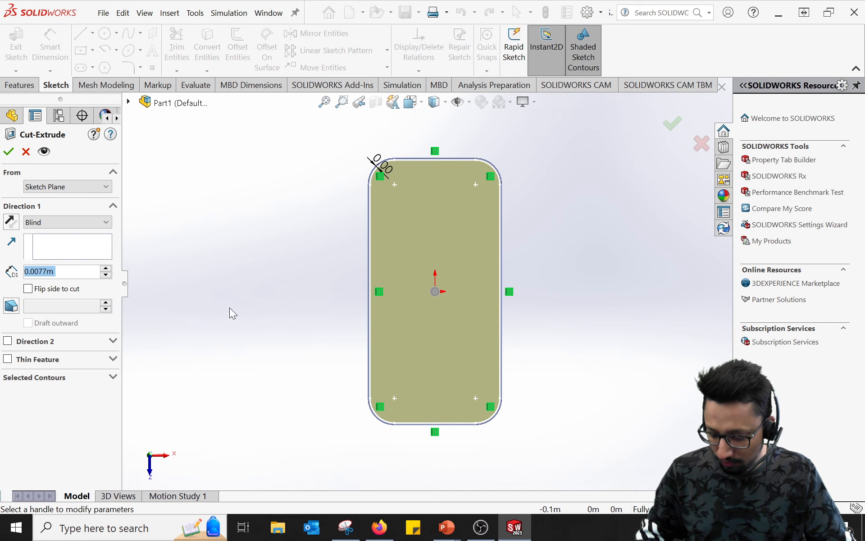
Check the cut settings against the PowerPoint slide, and accept the pocket cut in SOLIDWORKS.
key("alt+Tab")
key("Tab")
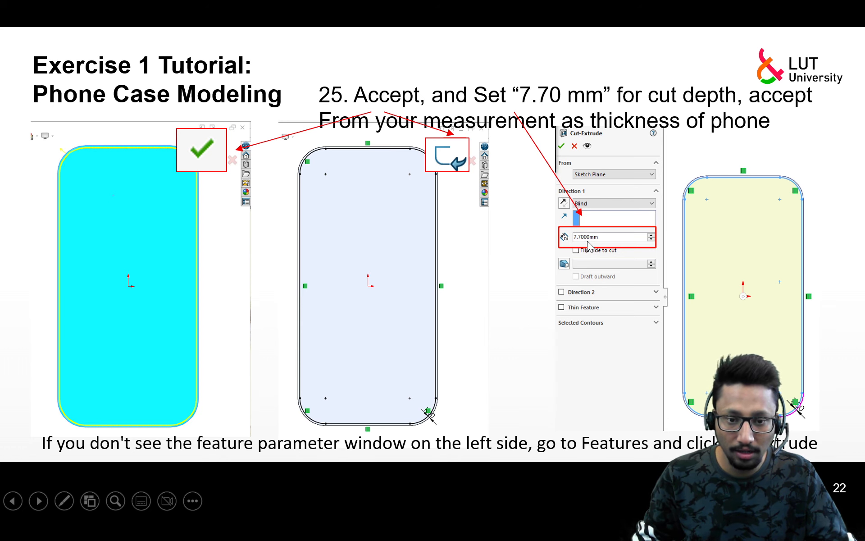
key("alt+Tab")
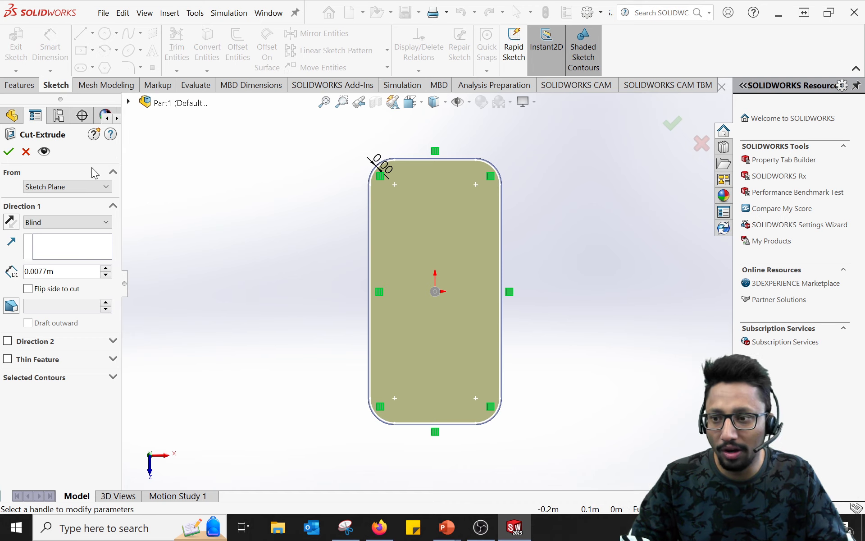
left_click(671, 126)
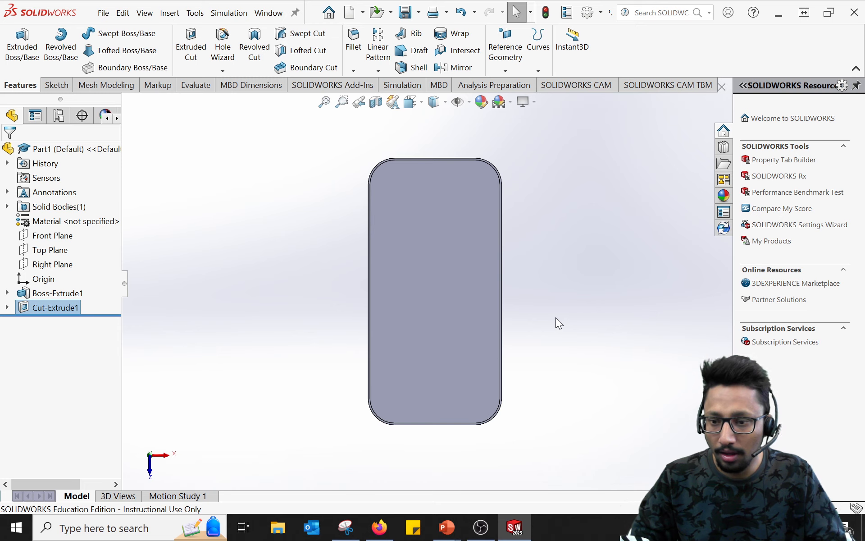
middle_click_drag(556, 317, 541, 250)
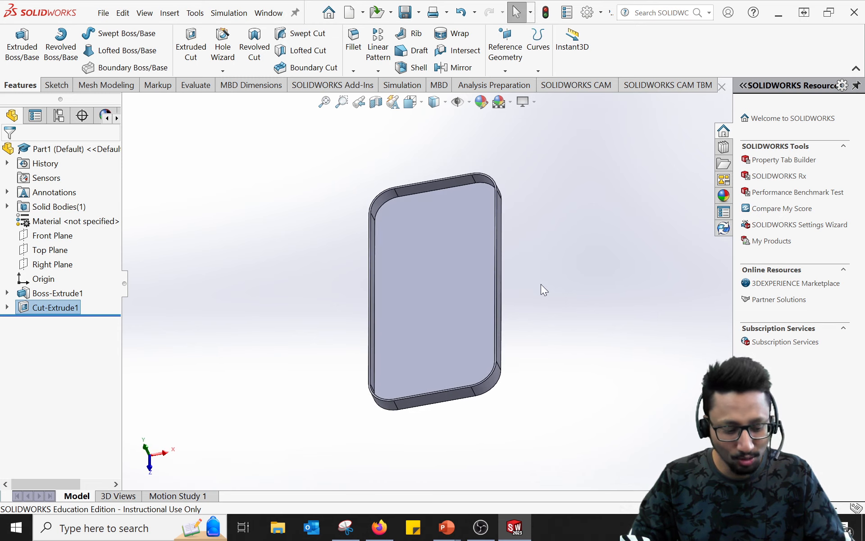
middle_click_drag(529, 304, 549, 303)
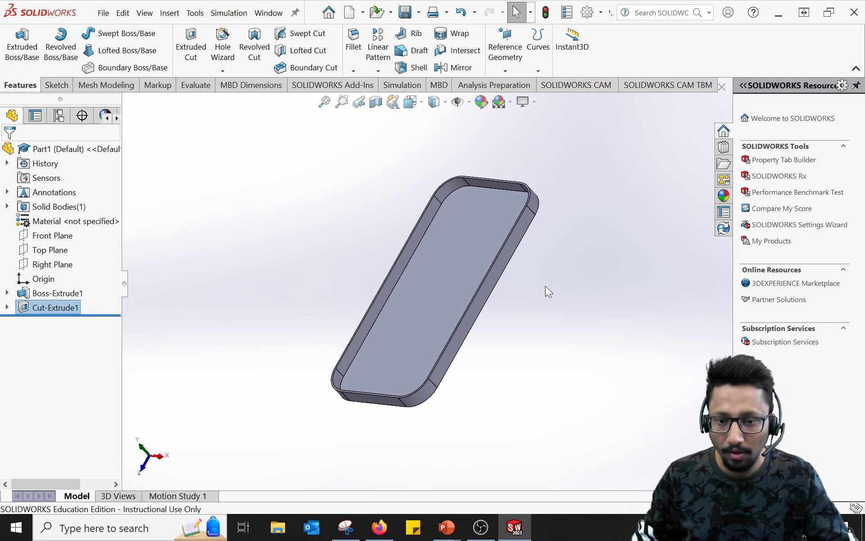
Consult the PowerPoint slides up to the Extruded Cut instructions for the camera hole, and return to SOLIDWORKS.
key("alt+Tab")
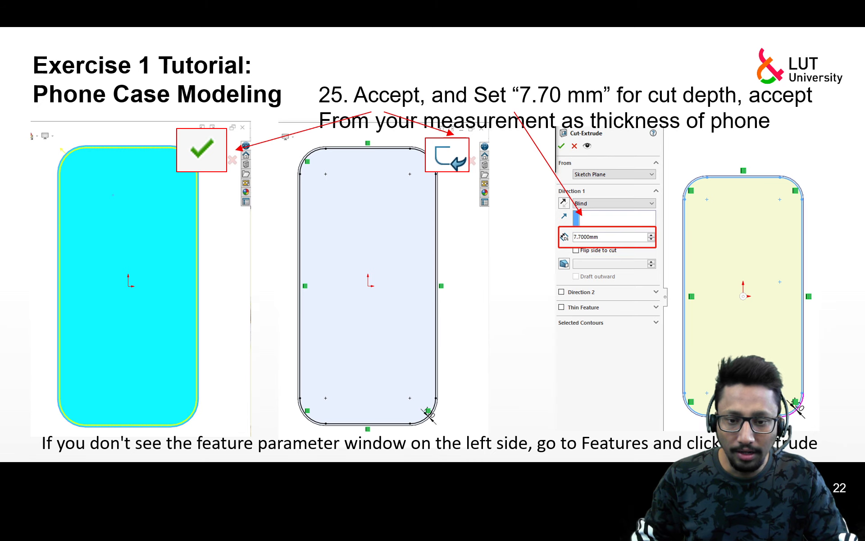
key("Right")
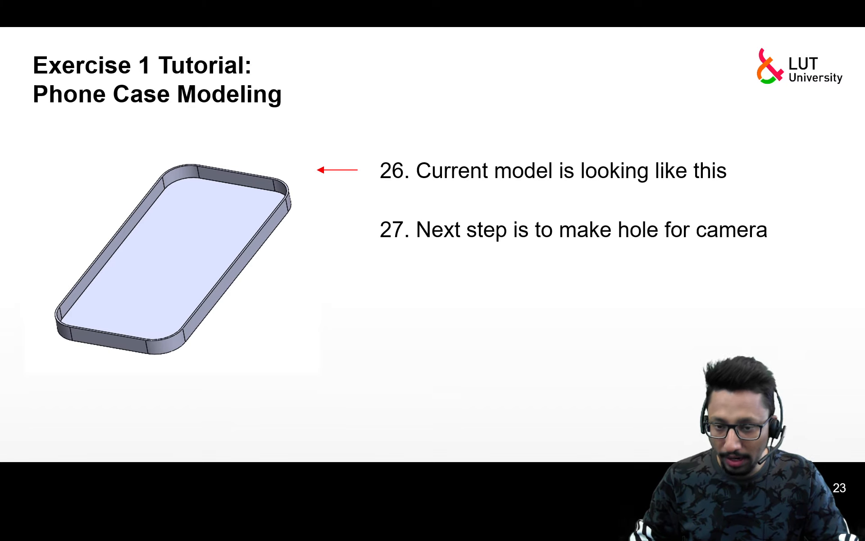
key("Right")
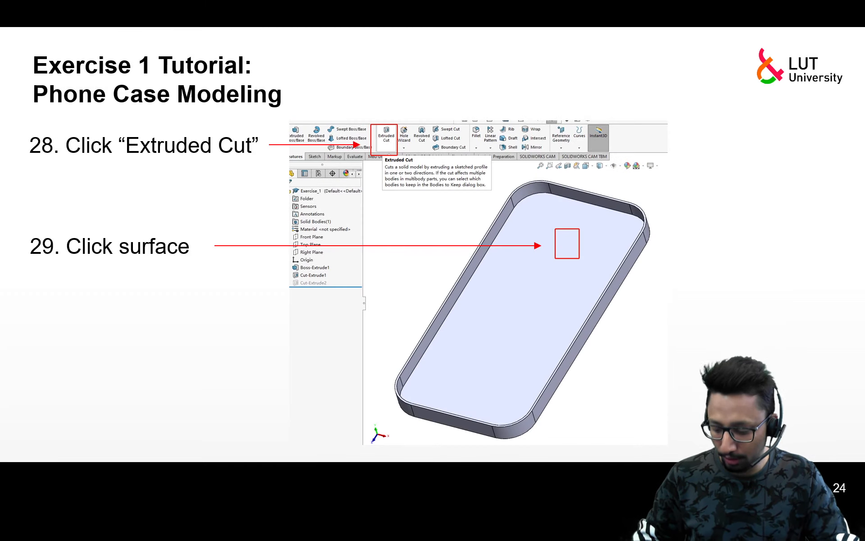
key("alt+Tab")
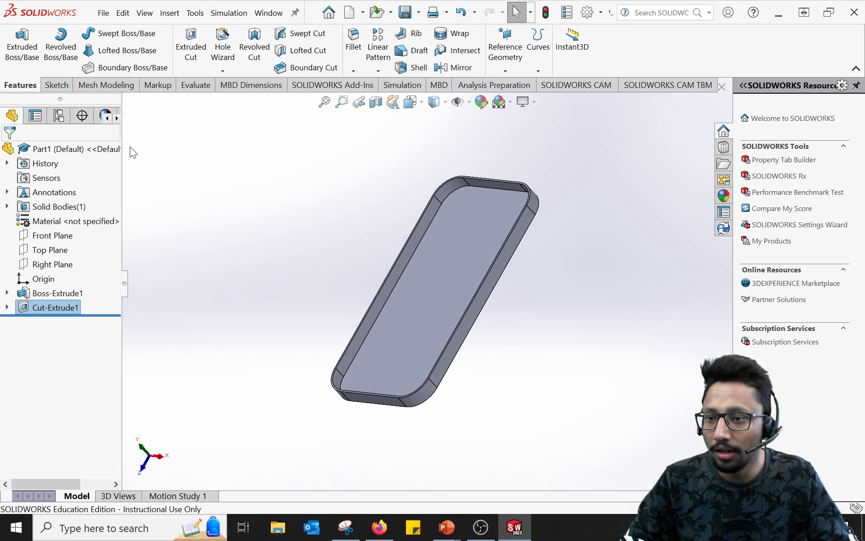
Start an Extruded Cut sketch on the pocket's floor face and view it straight on.
left_click(193, 54)
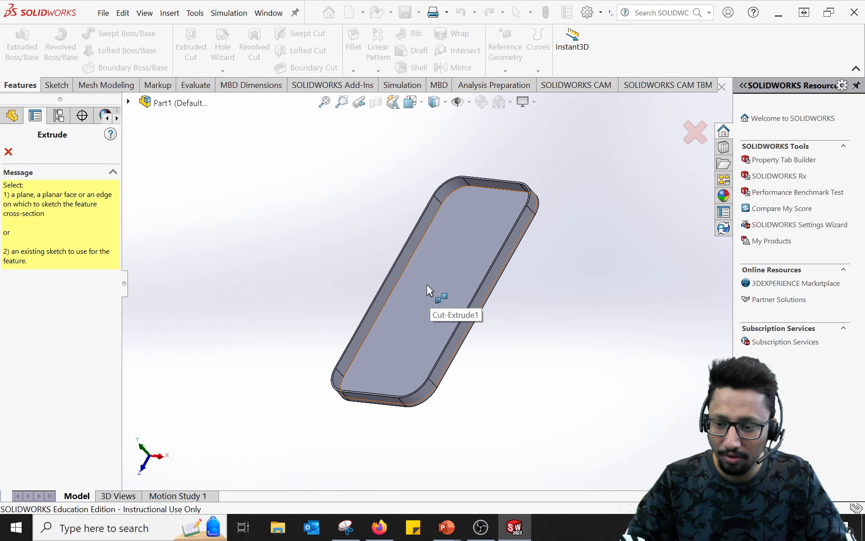
middle_click_drag(545, 316, 483, 232)
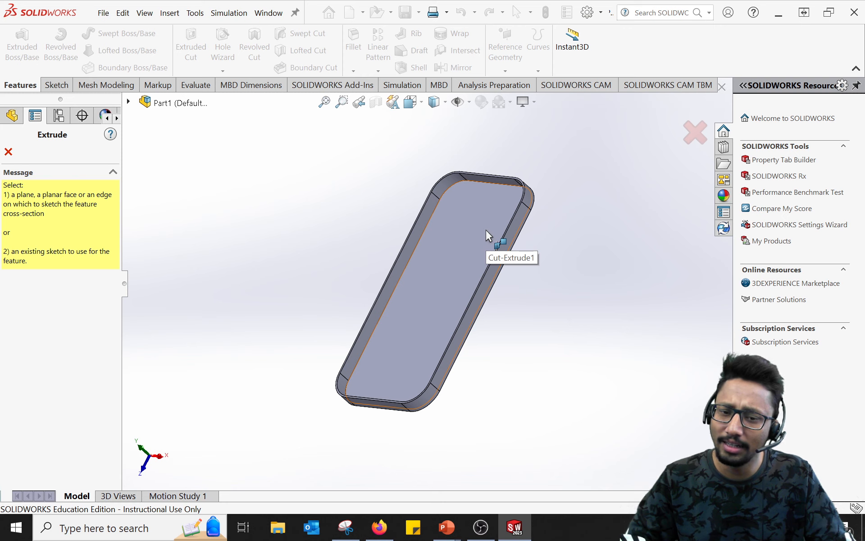
left_click(486, 230)
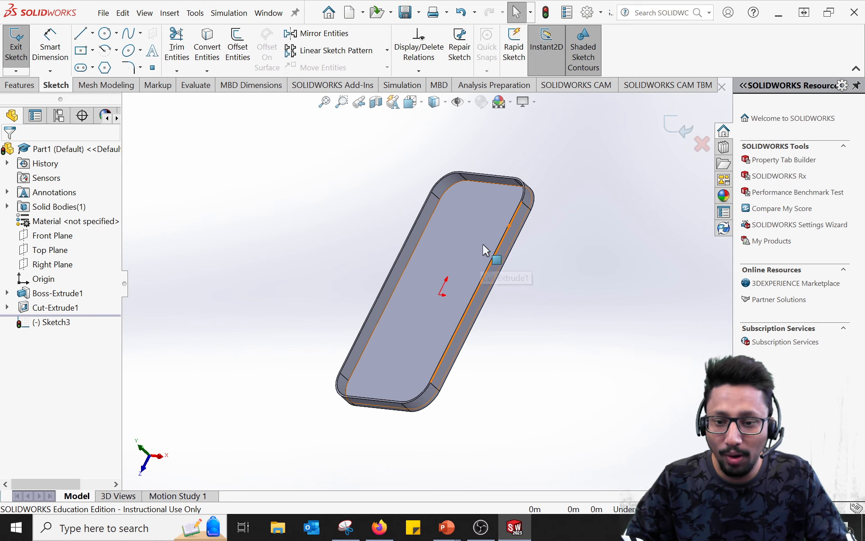
left_click(423, 104)
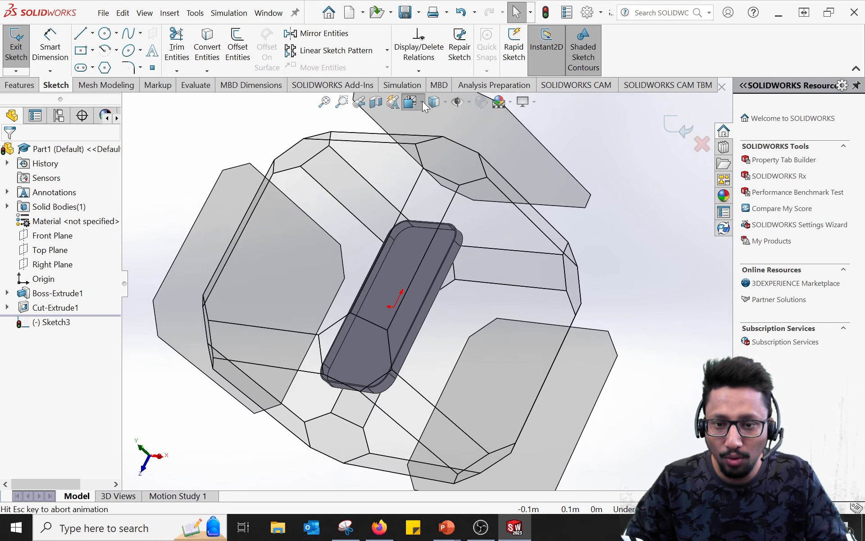
left_click(488, 179)
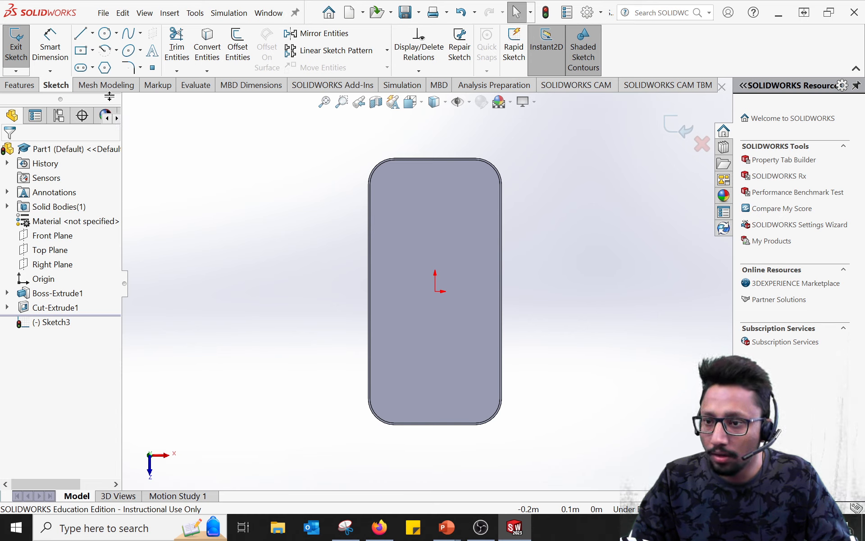
Sketch a vertical straight slot near the case's upper right corner, about 22.5 mm between arc centres and 16.3 mm wide.
left_click(92, 68)
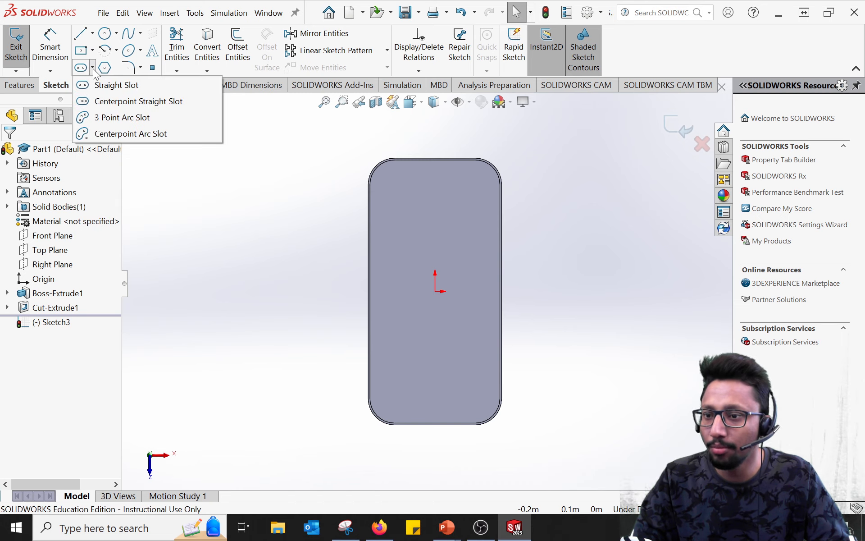
left_click(125, 88)
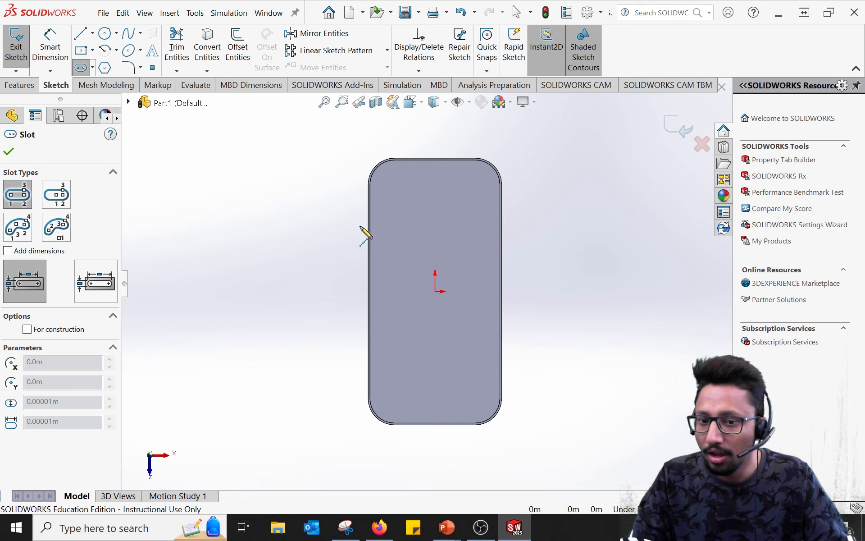
scroll(475, 198, "down", 2)
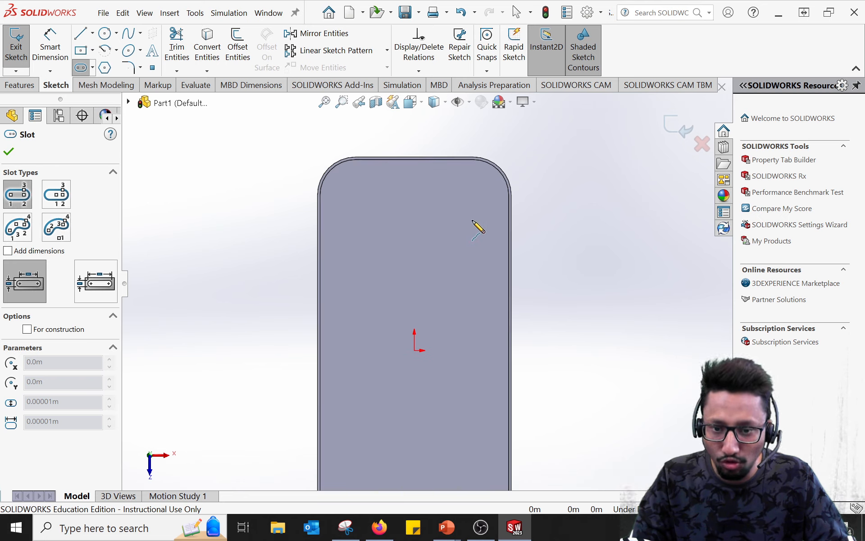
scroll(476, 227, "down", 1)
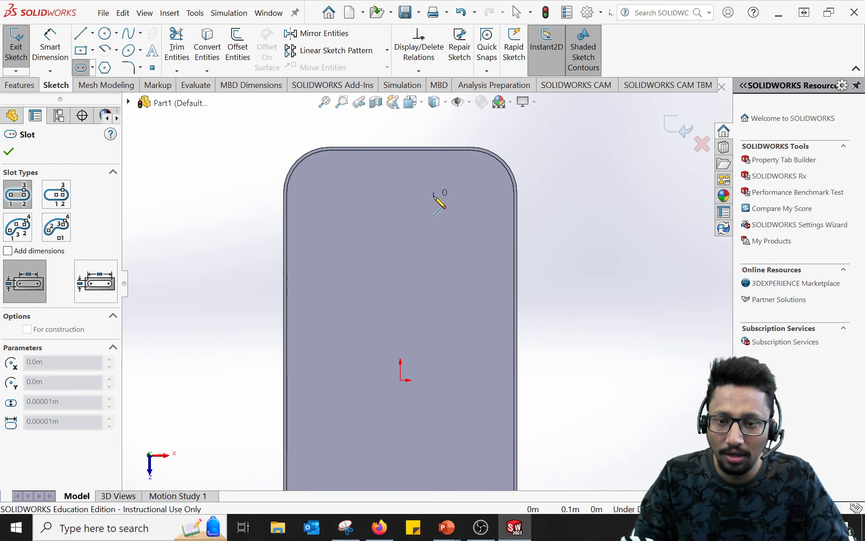
left_click(434, 193)
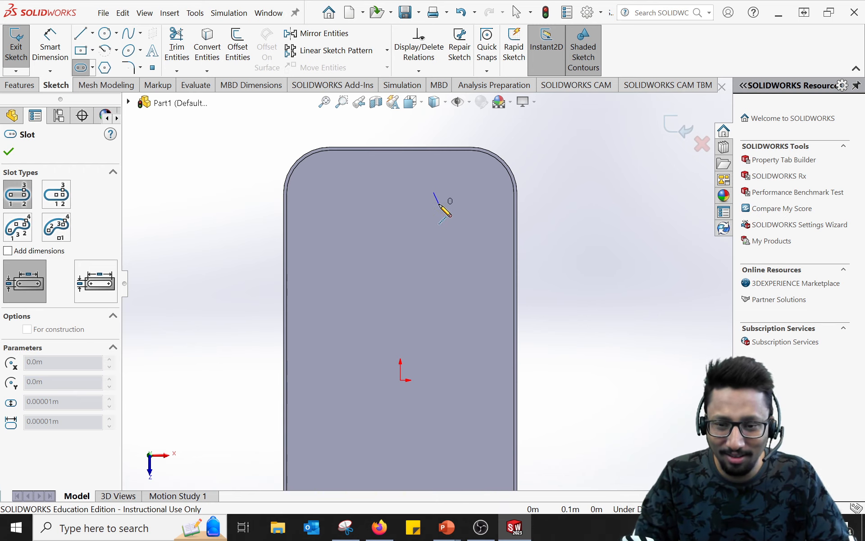
left_click(434, 265)
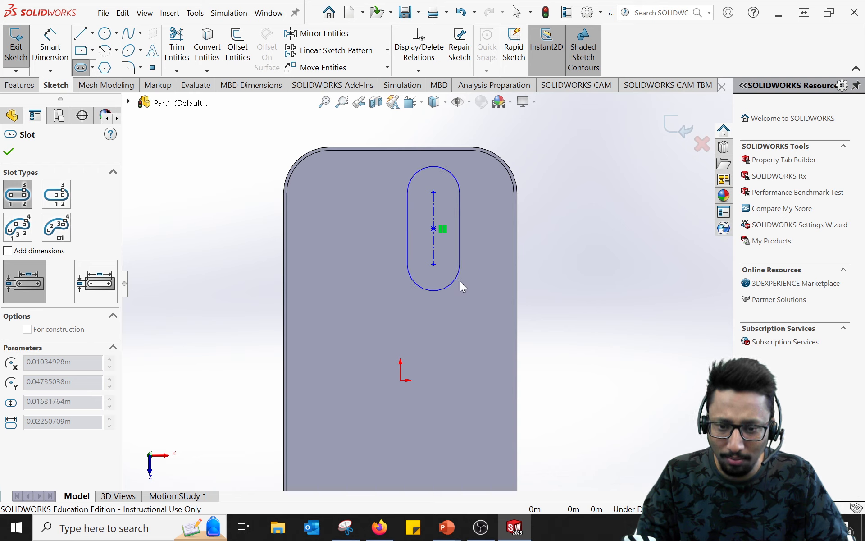
left_click(459, 281)
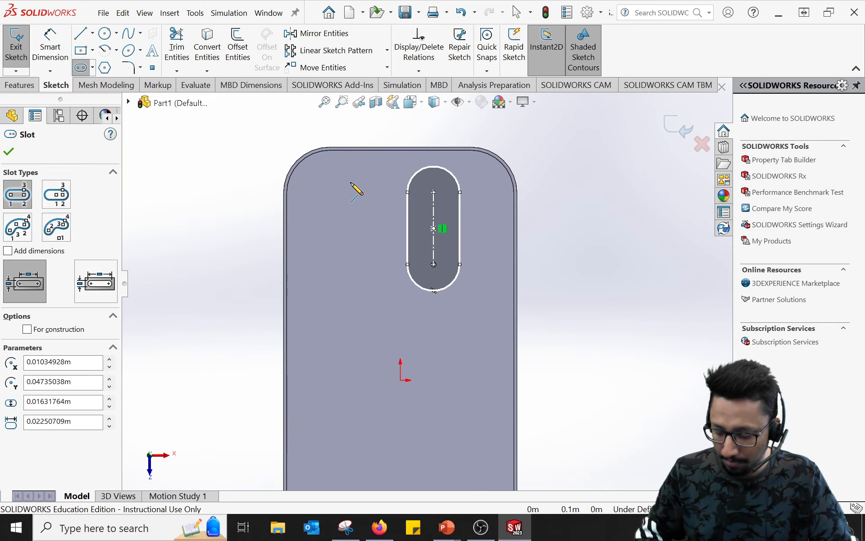
Consult the PowerPoint slides on the straight slot and the Smart Dimension values locating the camera hole, and return to SOLIDWORKS.
key("alt+Tab")
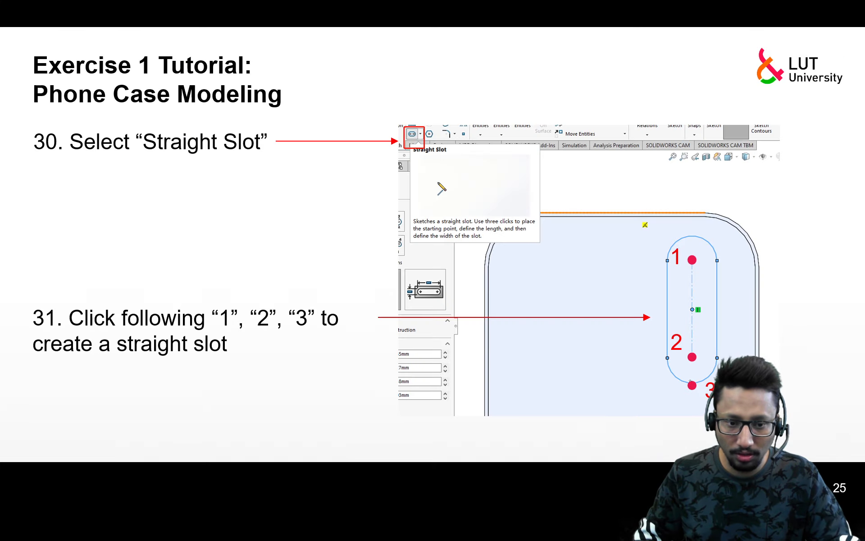
key("Left")
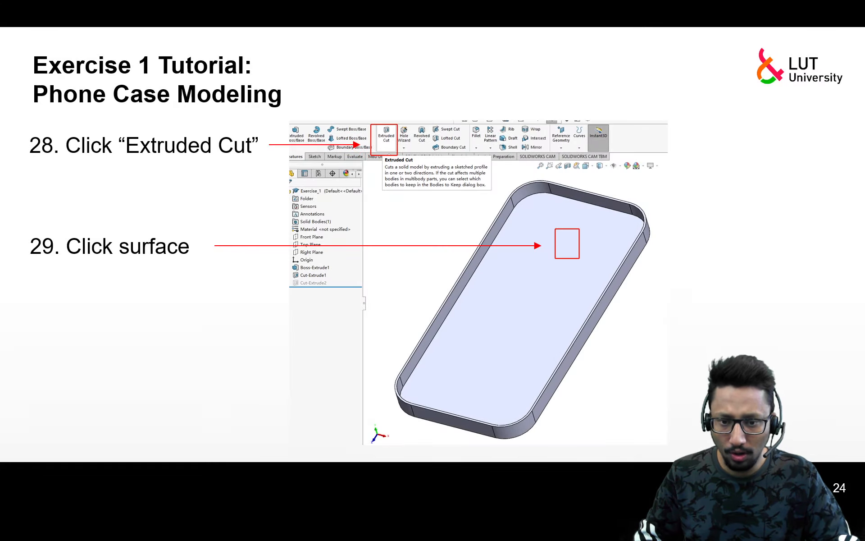
key("Right")
key("Left")
key("Left")
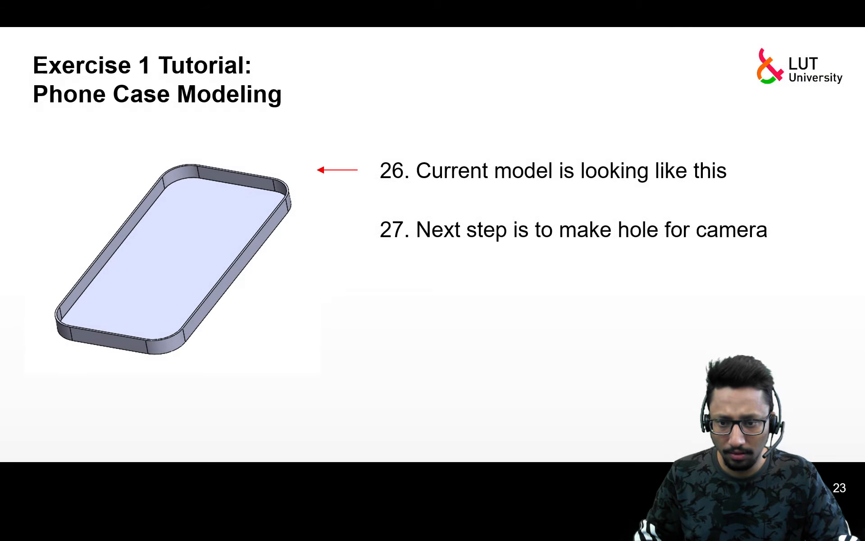
key("Right")
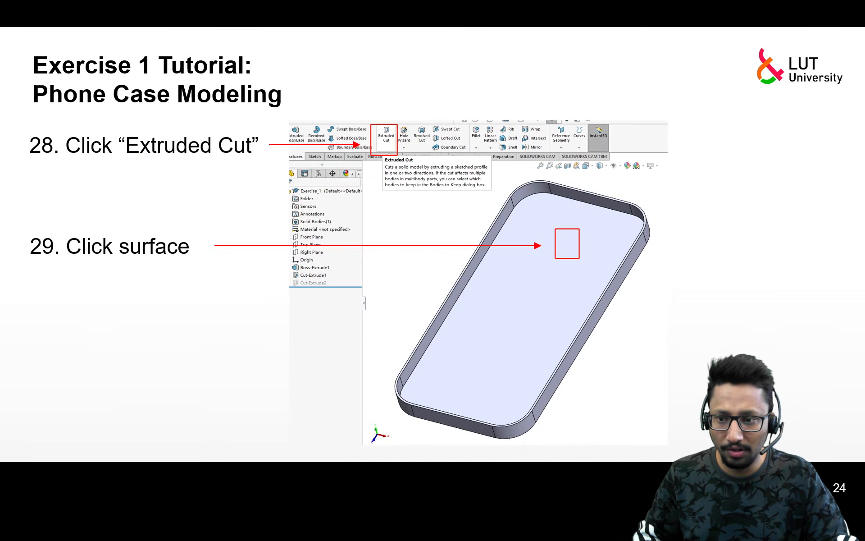
key("Right")
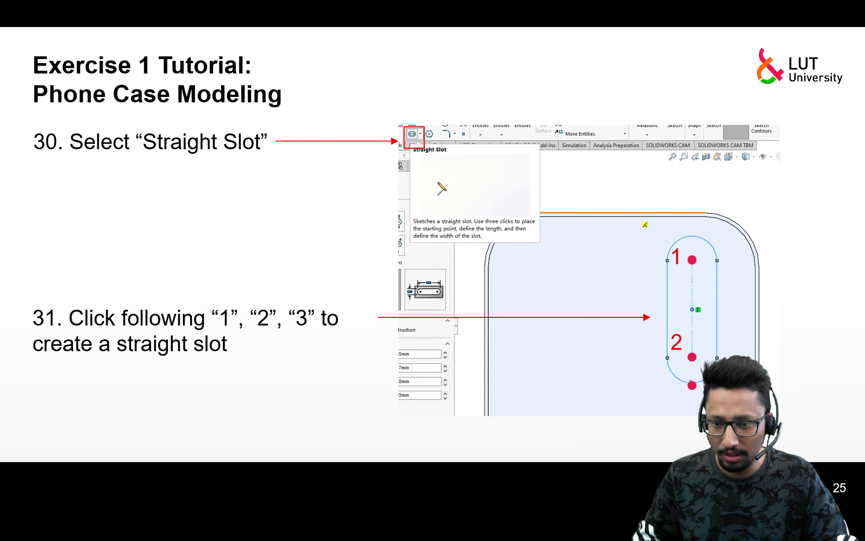
key("Right")
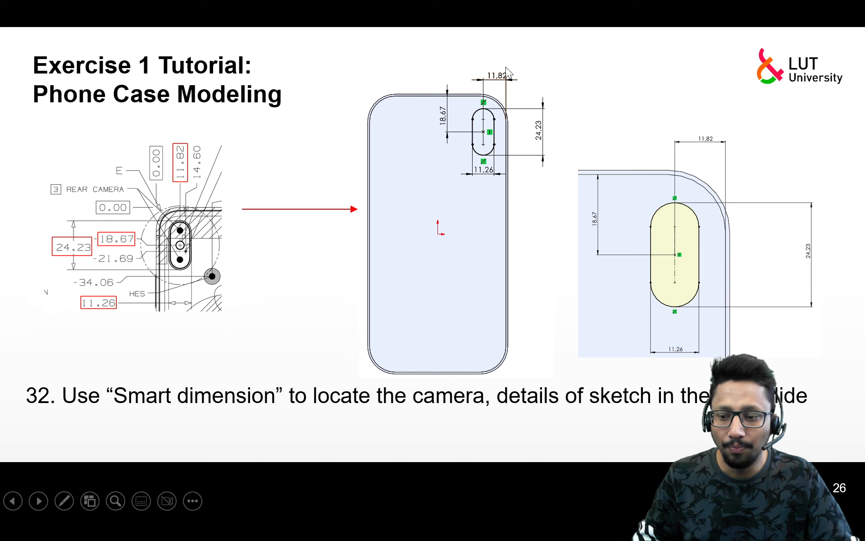
key("alt+Tab")
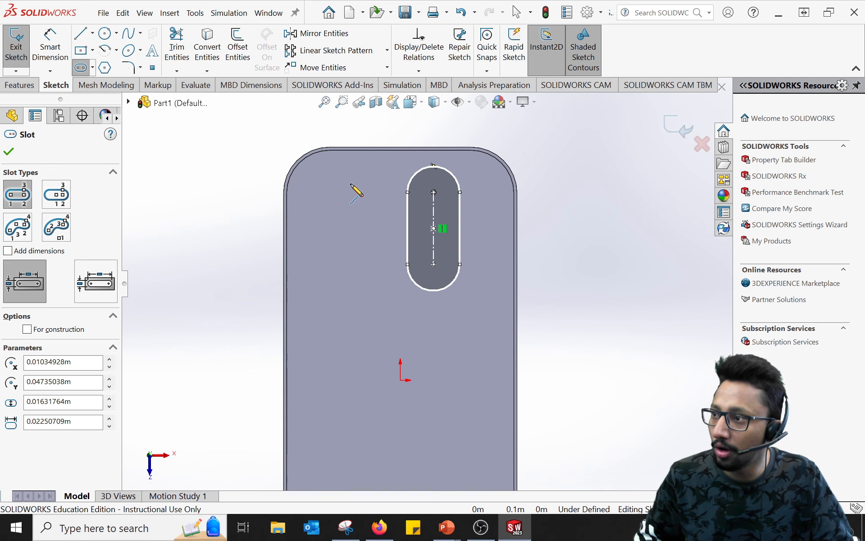
key("alt+Tab")
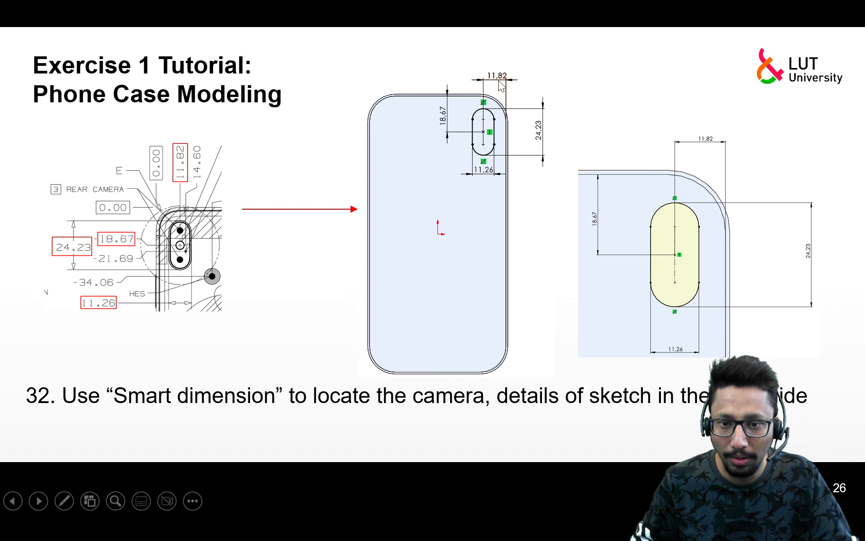
key("alt+Tab")
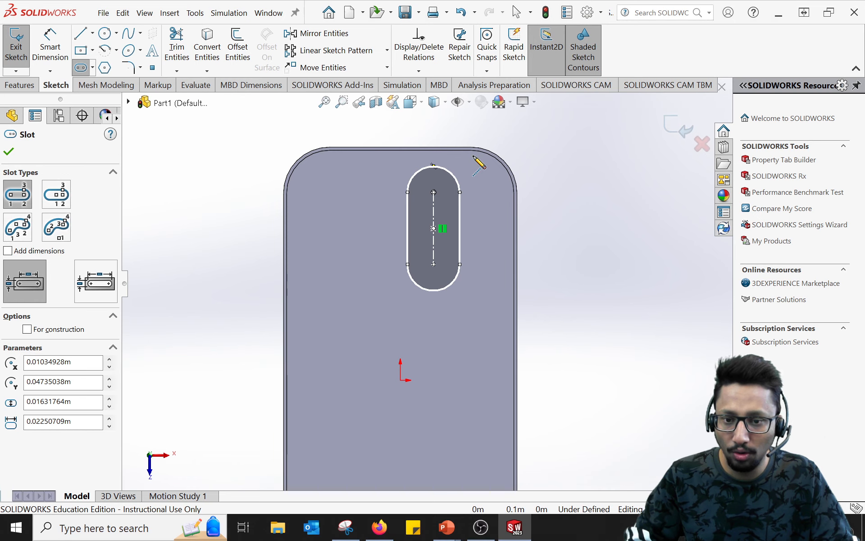
Dimension the slot's centre point to the pocket's right inner edge with Smart Dimension, setting the distance to 11.82 mm.
left_click(48, 44)
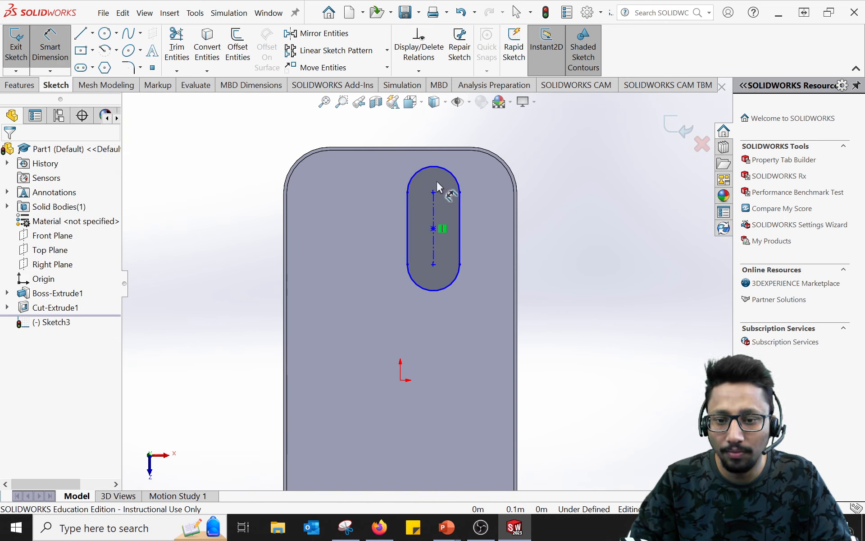
left_click(433, 229)
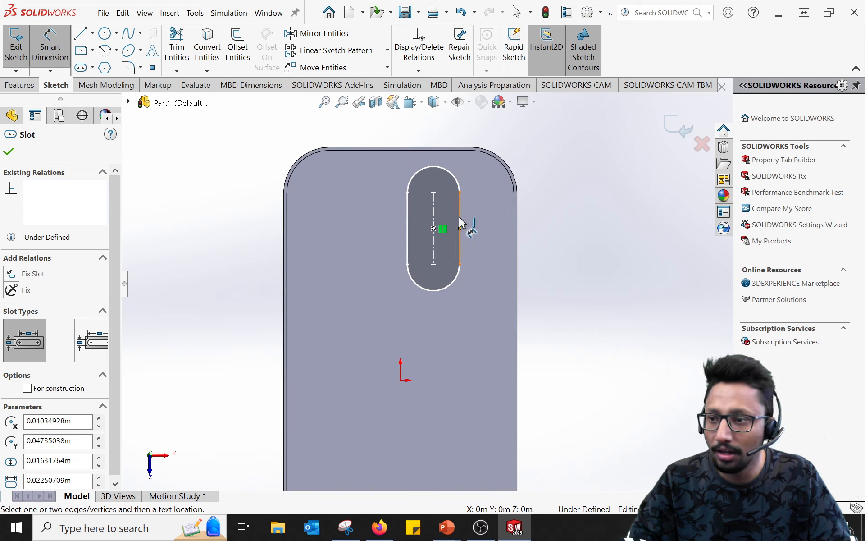
left_click(515, 240)
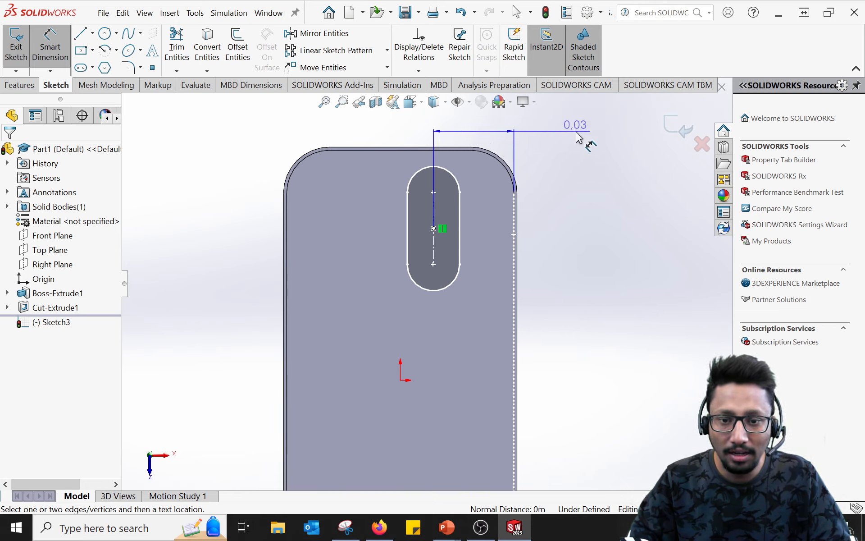
left_click(578, 137)
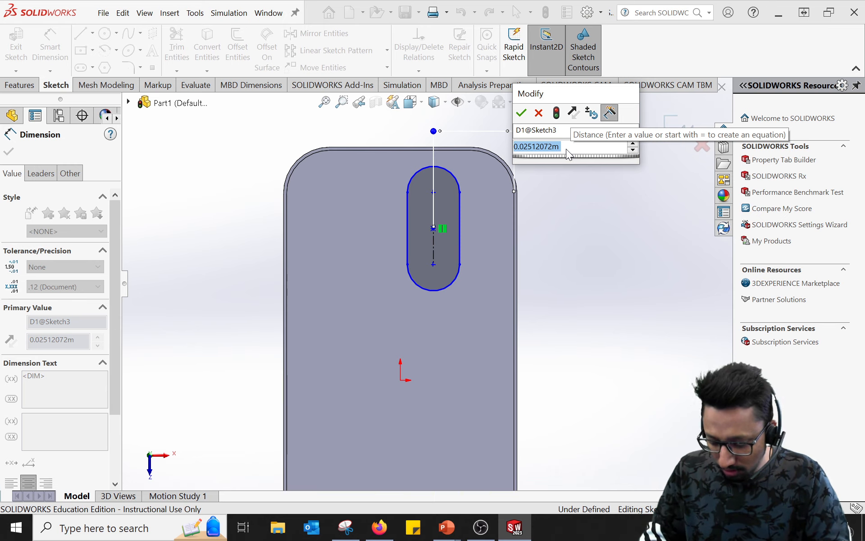
type("11.82mm")
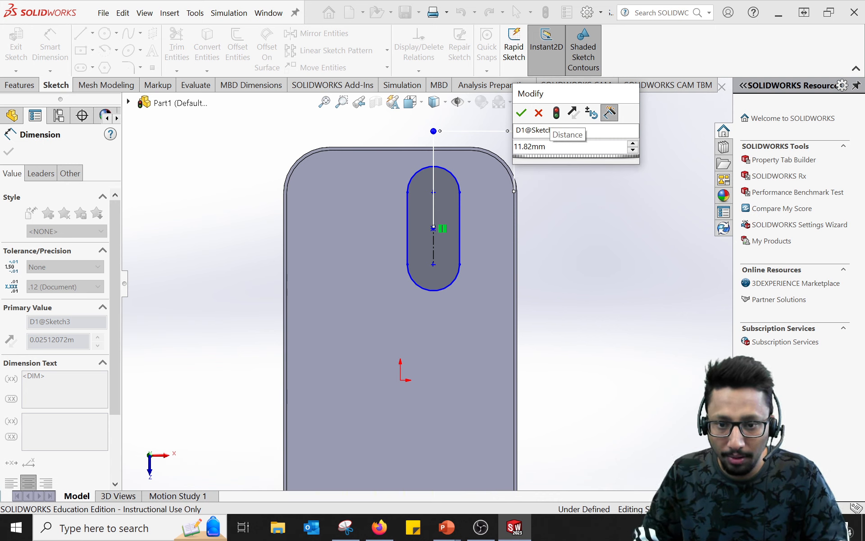
key("Return")
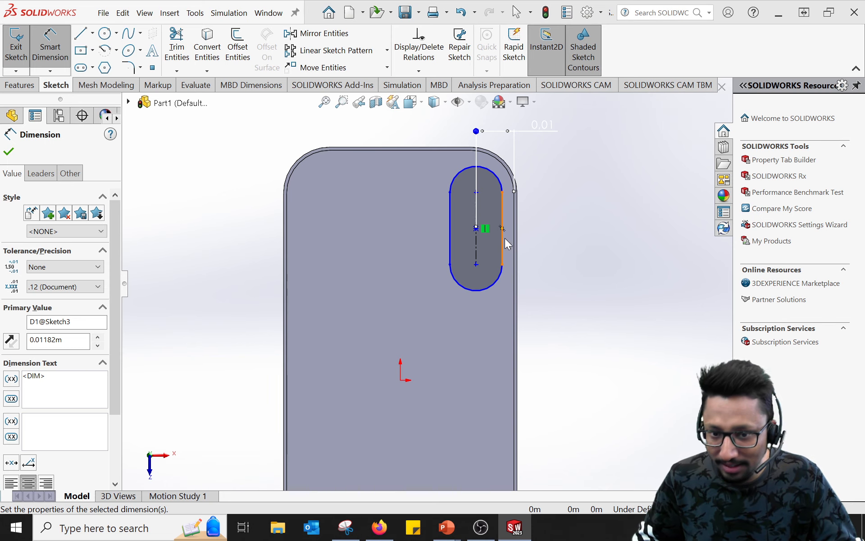
Check the PowerPoint slide, and in SOLIDWORKS dimension the slot's centre from the pocket's upper inner edge at 18.67 mm.
key("alt+Tab")
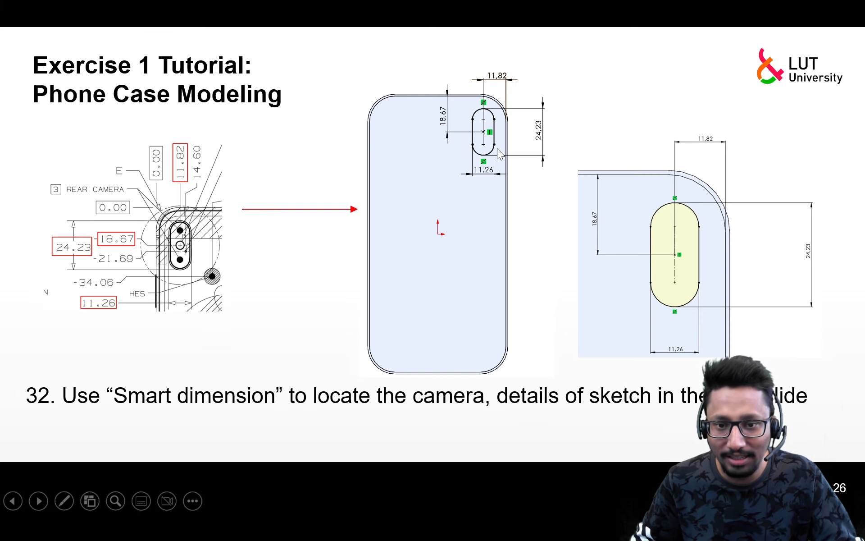
key("alt+Tab")
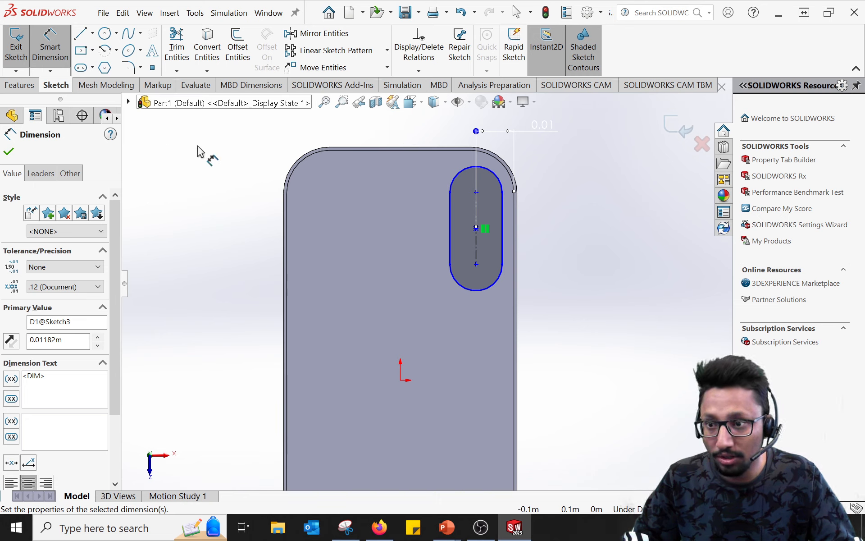
left_click(456, 151)
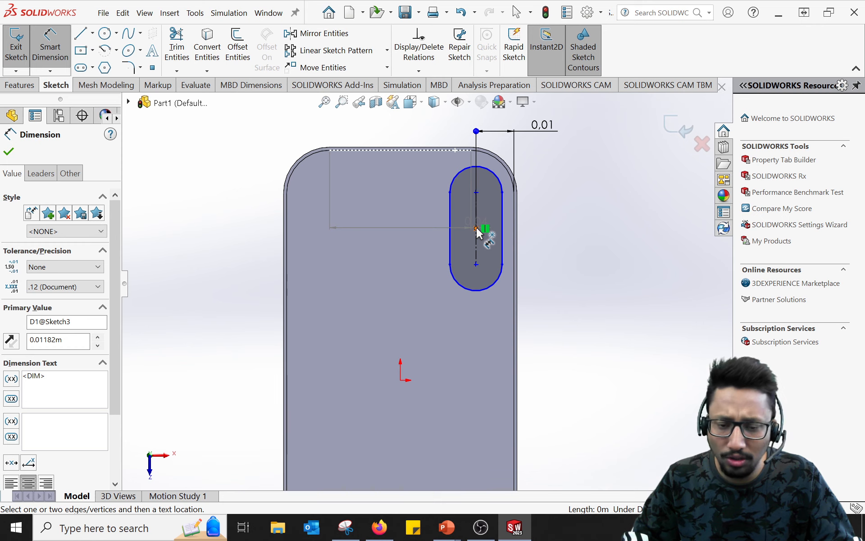
left_click(477, 228)
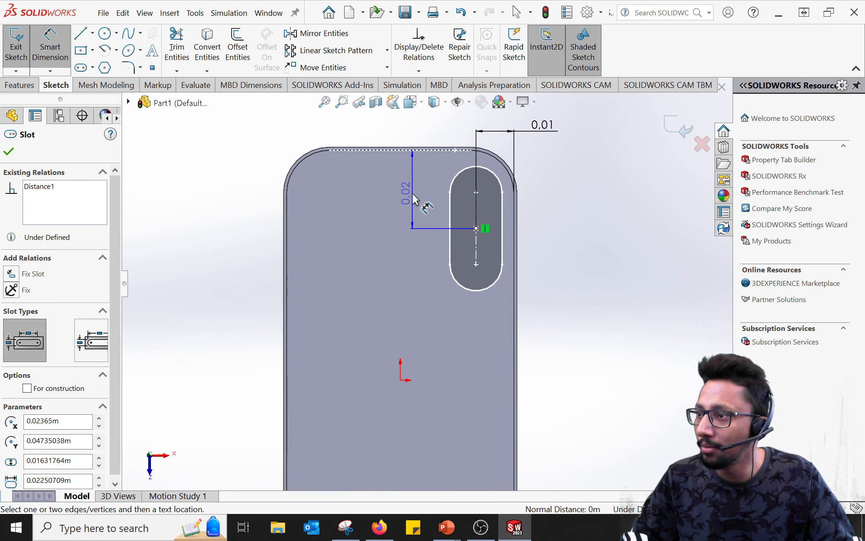
left_click(415, 198)
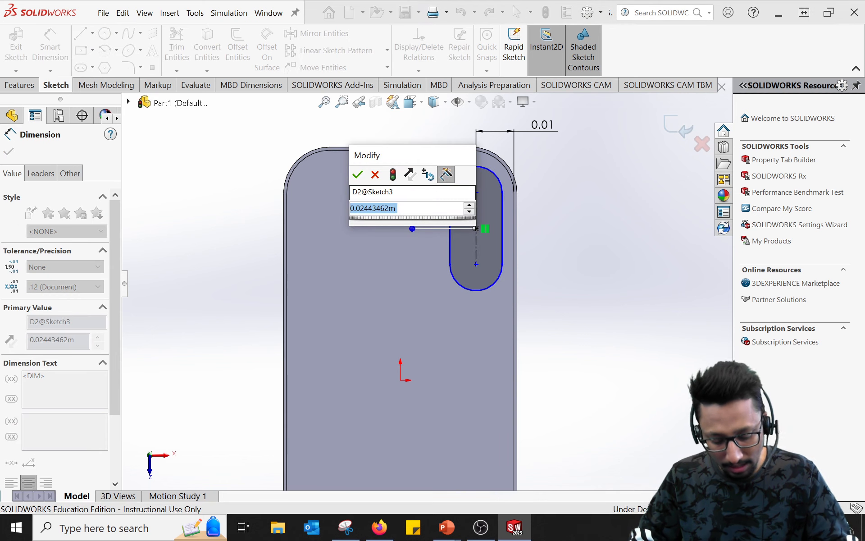
type("18.")
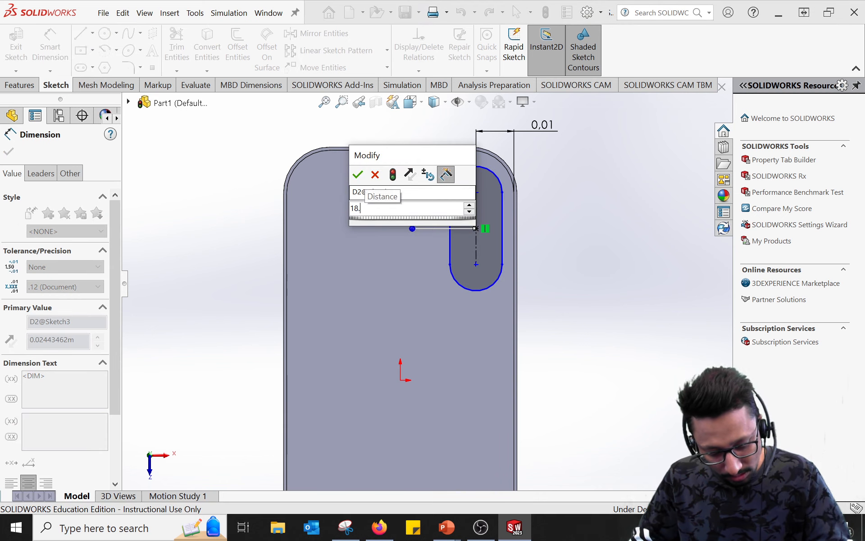
type("67mm")
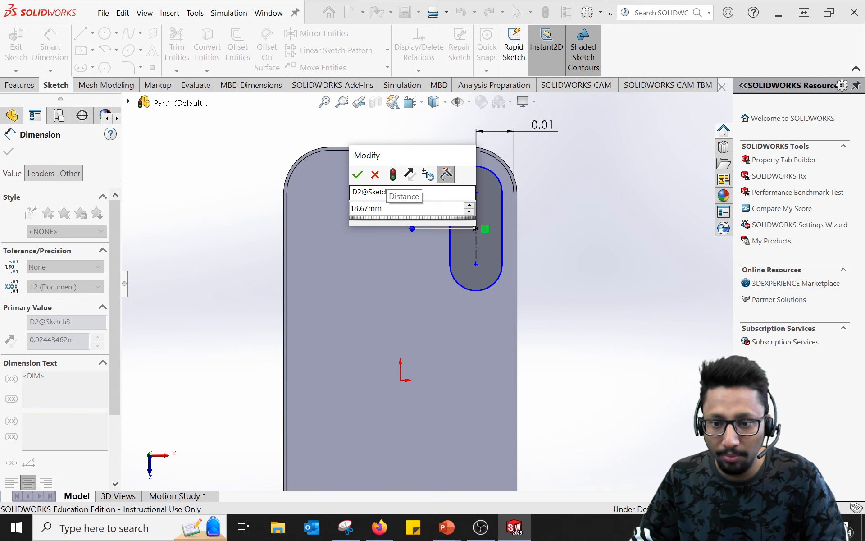
key("Return")
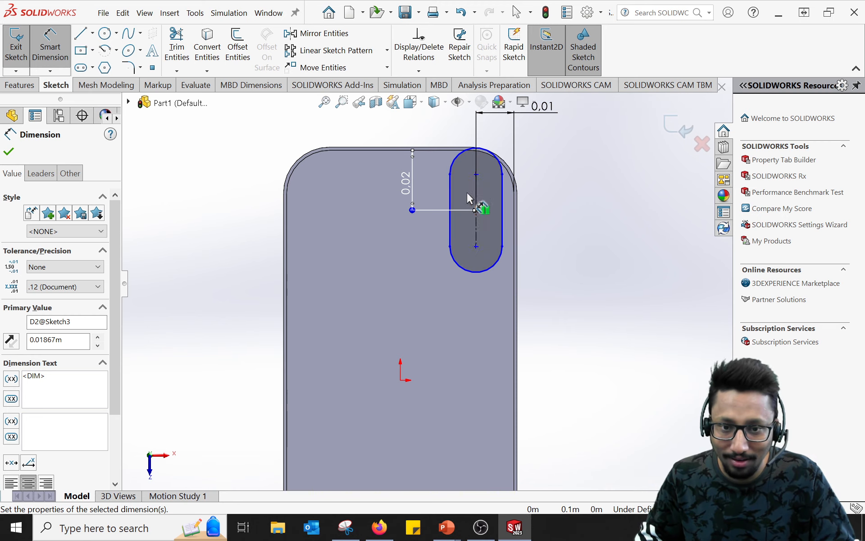
Check the PowerPoint slide, and in SOLIDWORKS dimension the slot's overall length between its uppermost and lowermost points at 18.67 mm.
key("alt+Tab")
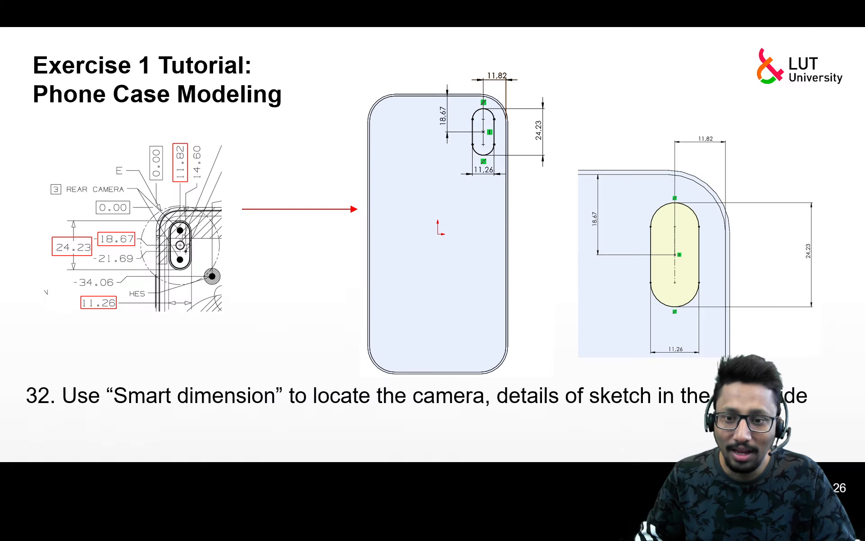
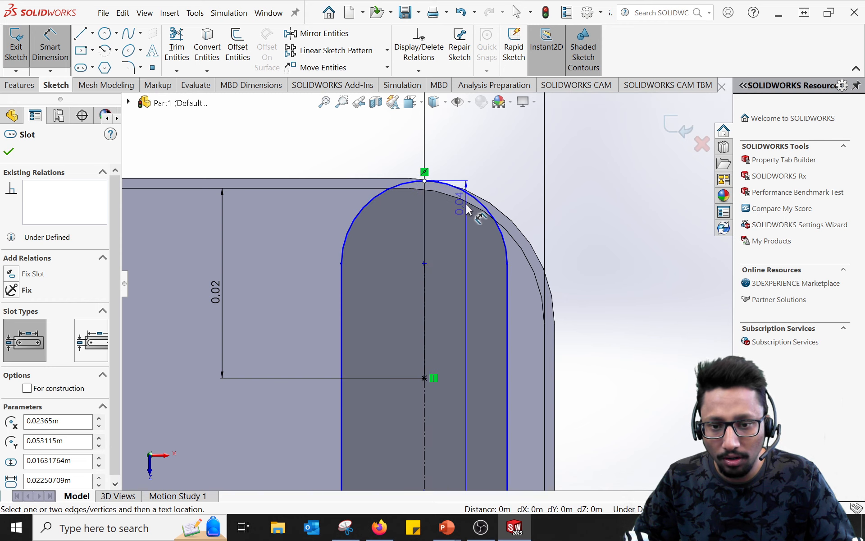
scroll(466, 204, "up", 3)
scroll(466, 269, "up", 3)
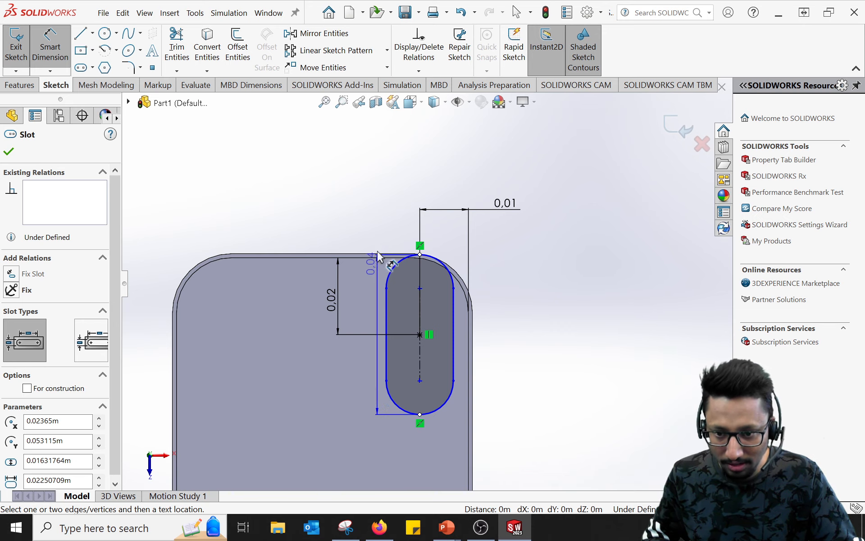
scroll(380, 237, "up", 1)
mouse_move(380, 237)
middle_mouse_down("ctrl")
mouse_move(400, 220)
mouse_move(437, 138)
middle_mouse_up("ctrl")
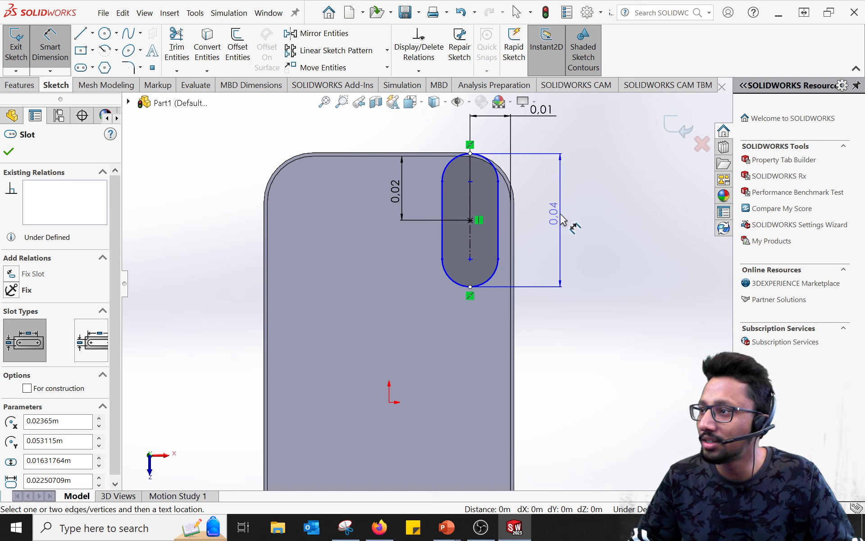
left_click(562, 219)
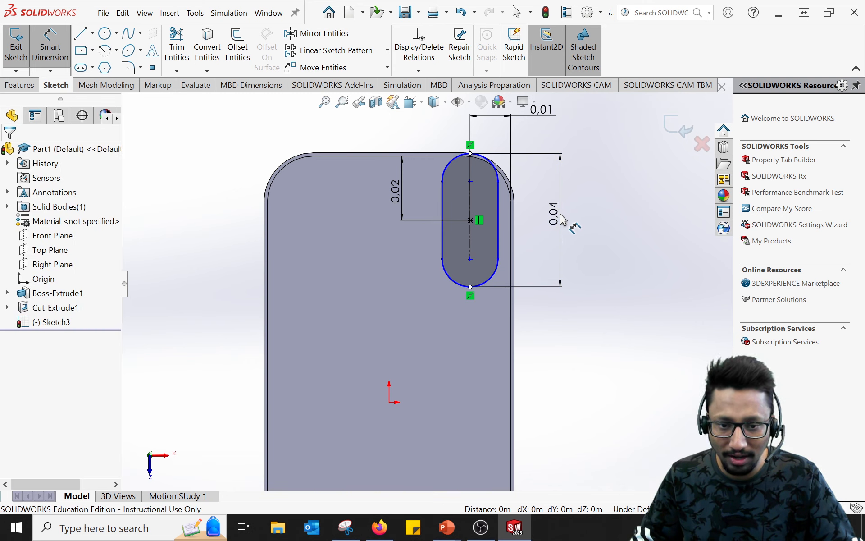
type("18.")
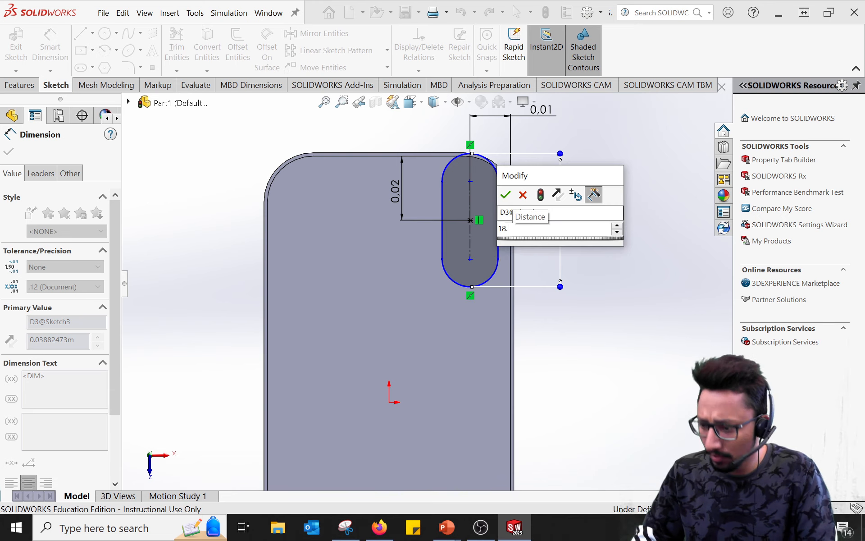
type("67mm")
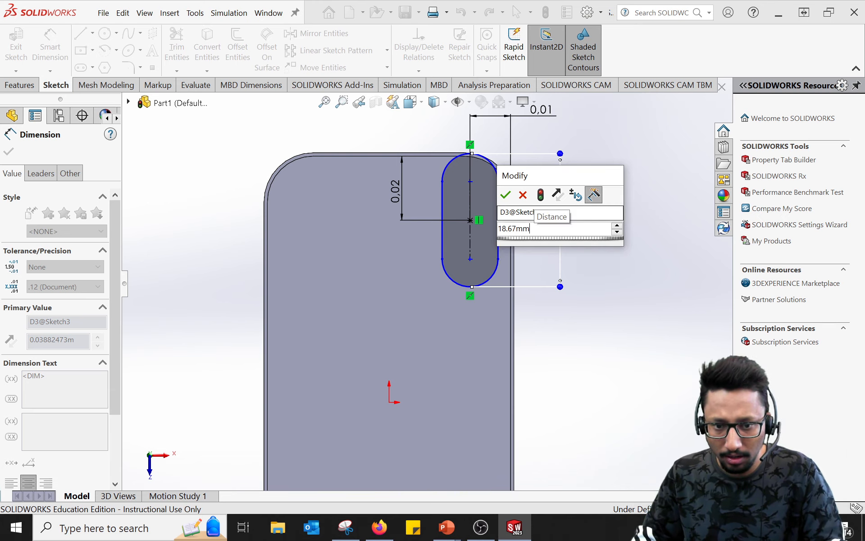
key("Return")
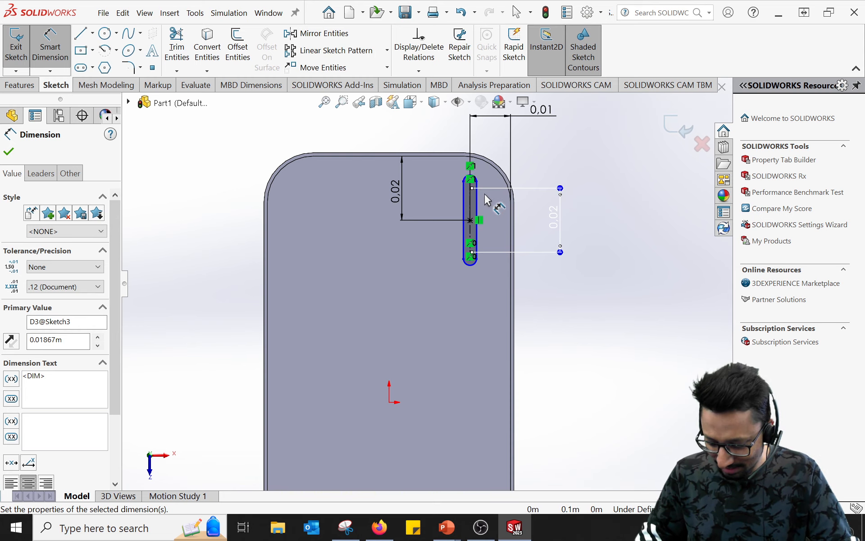
Check the camera dimensions on the PowerPoint slide, and in SOLIDWORKS dimension the slot's width between its straight sides at 11.26 mm.
key("alt+Tab")
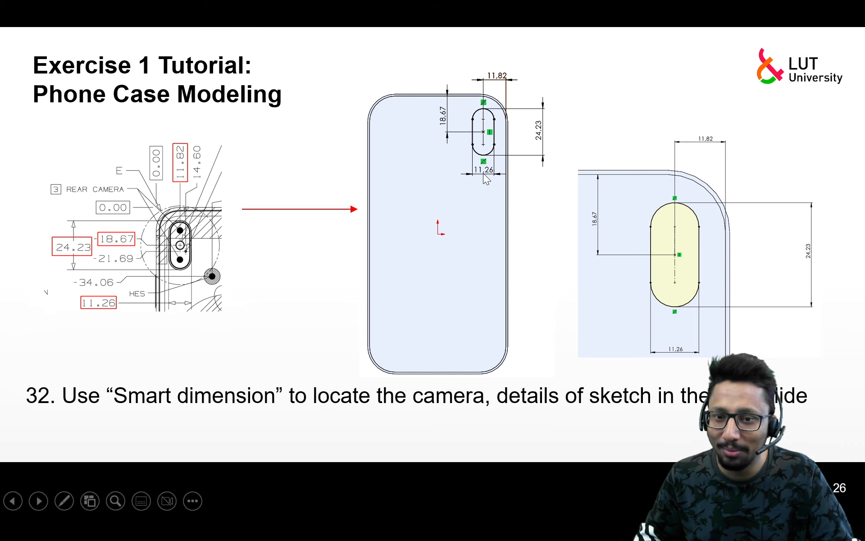
key("alt+Tab")
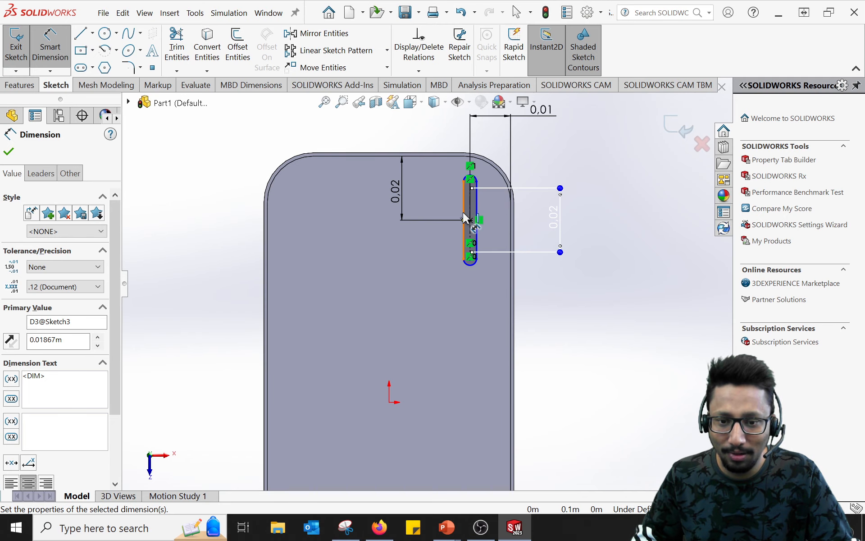
left_click(467, 218)
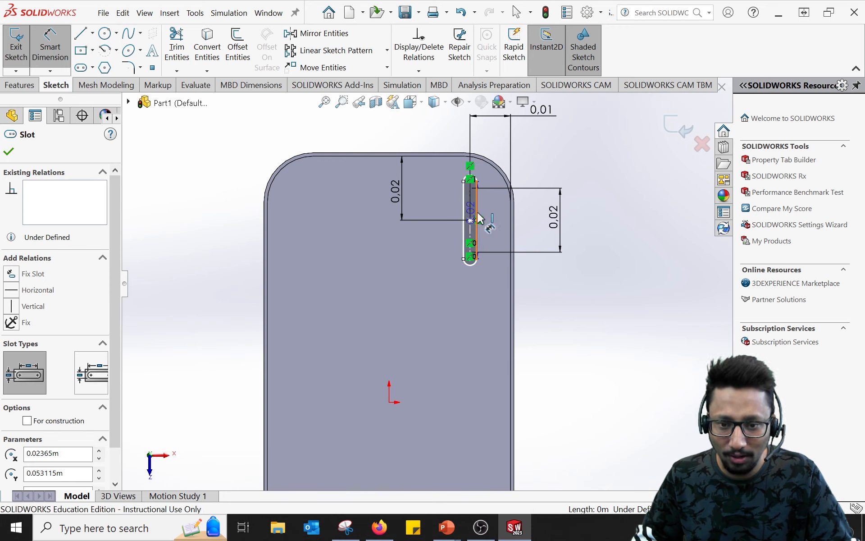
left_click(479, 220)
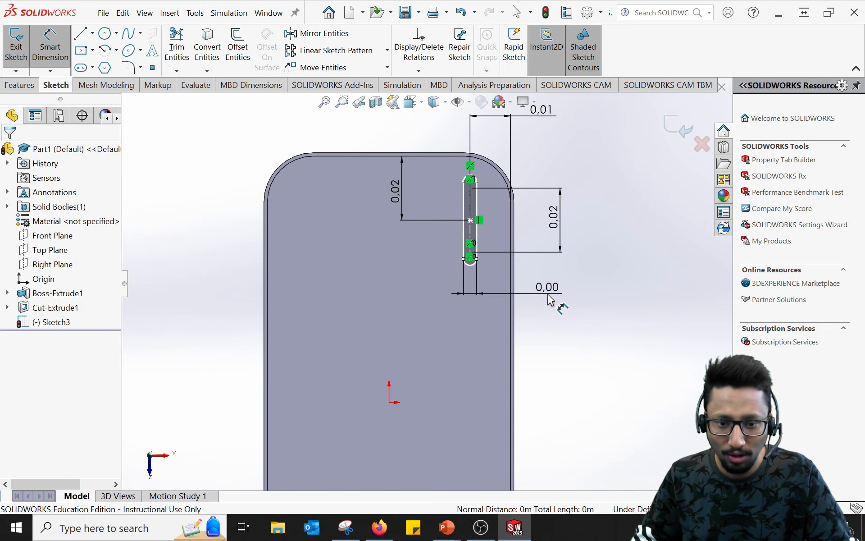
left_click(550, 301)
type("11.26mm")
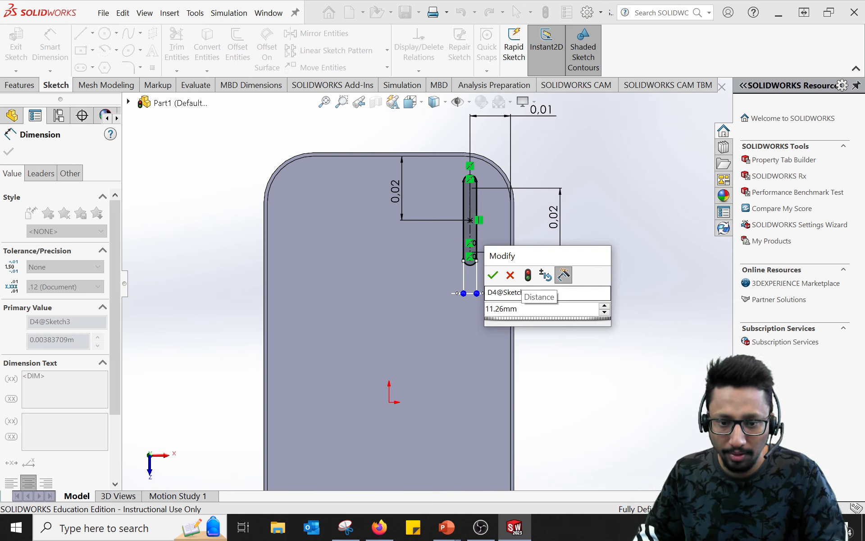
key("Return")
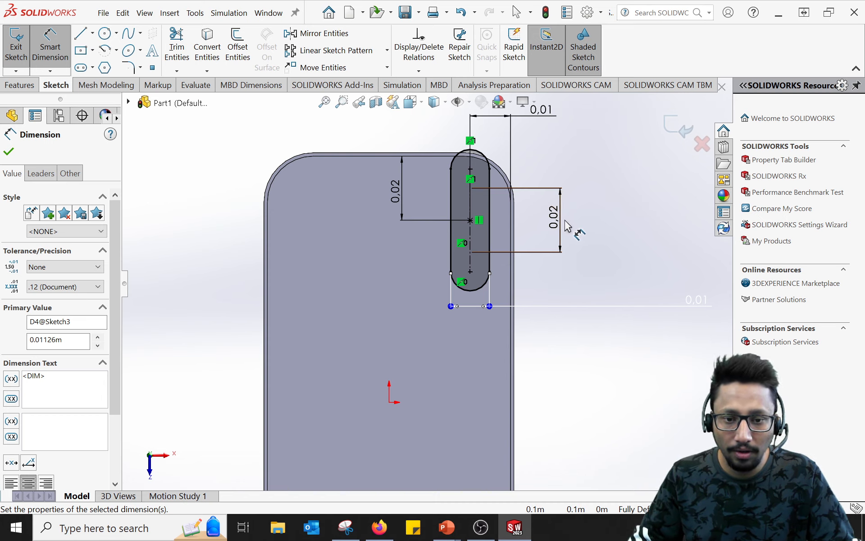
Move the slot's vertical dimension farther from the case, then compare the sketch with the camera dimensions on the PowerPoint slide.
mouse_move(558, 224)
left_mouse_down()
mouse_move(607, 224)
mouse_move(587, 222)
left_mouse_up()
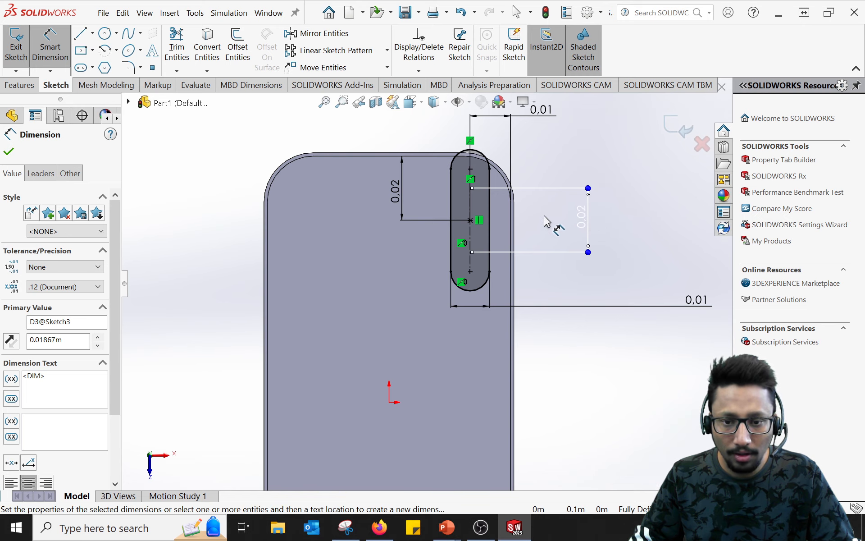
scroll(543, 223, "down", 1)
scroll(543, 224, "up", 1)
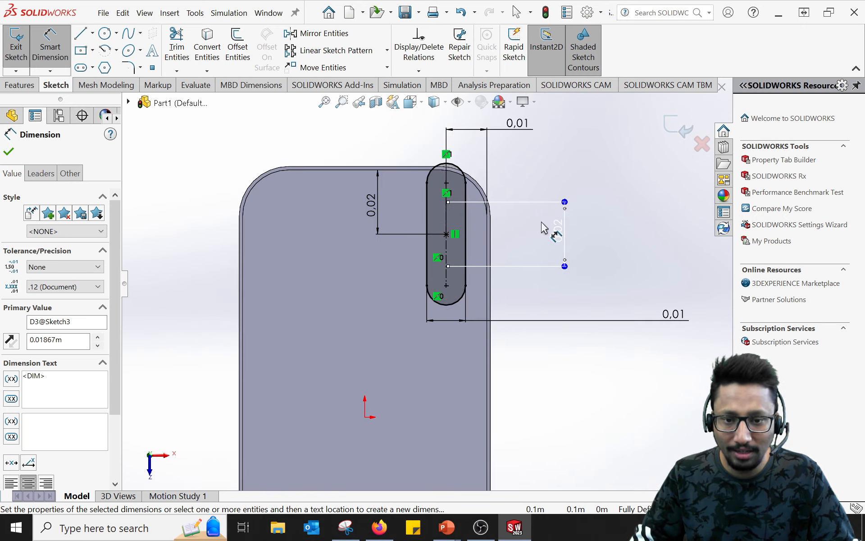
key("alt+Tab")
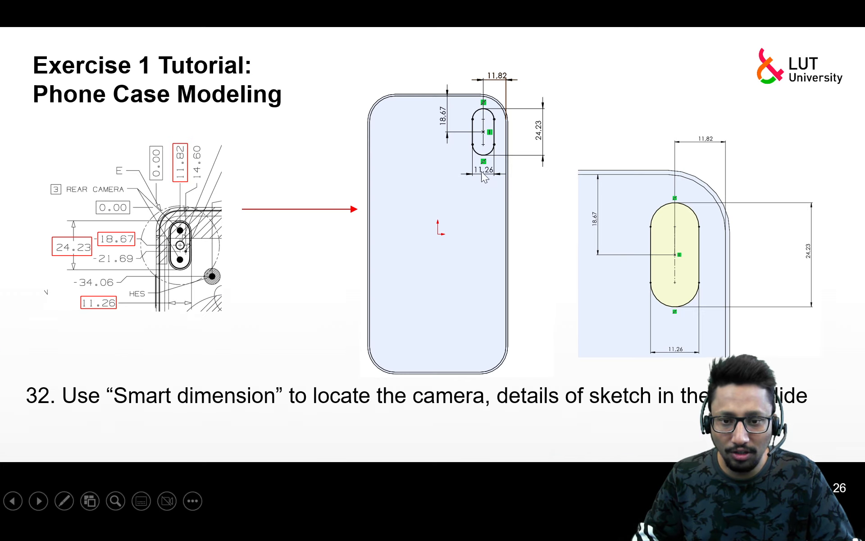
key("alt+Tab")
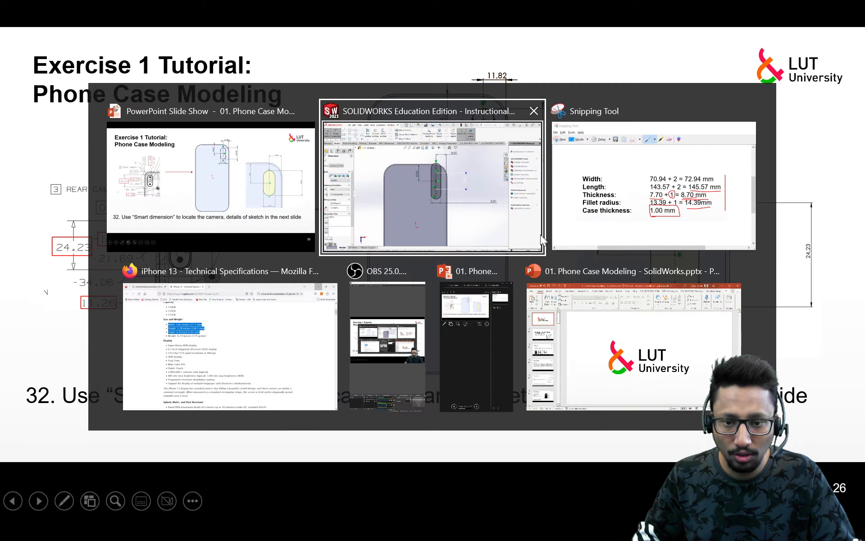
Examine the values of the slot's width and vertical dimensions and where the vertical dimension attaches to the slot.
left_click(678, 319)
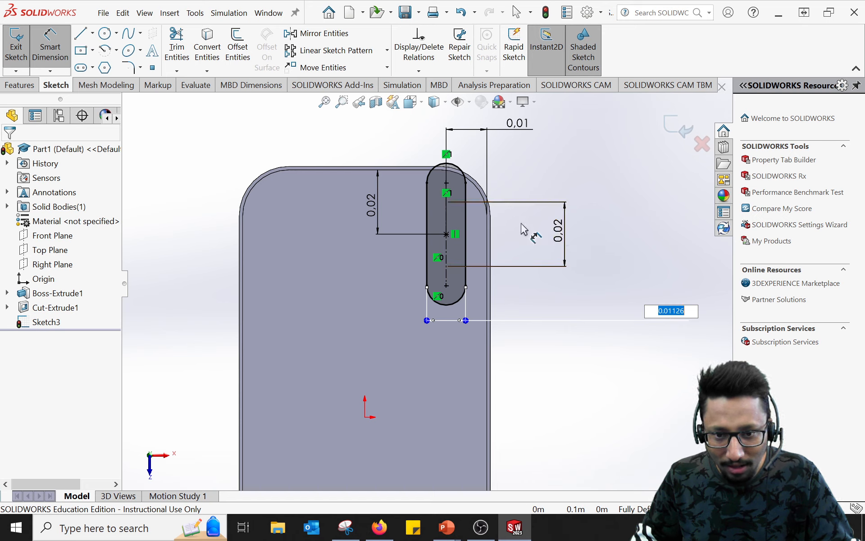
left_click(563, 233)
scroll(445, 221, "up", 1)
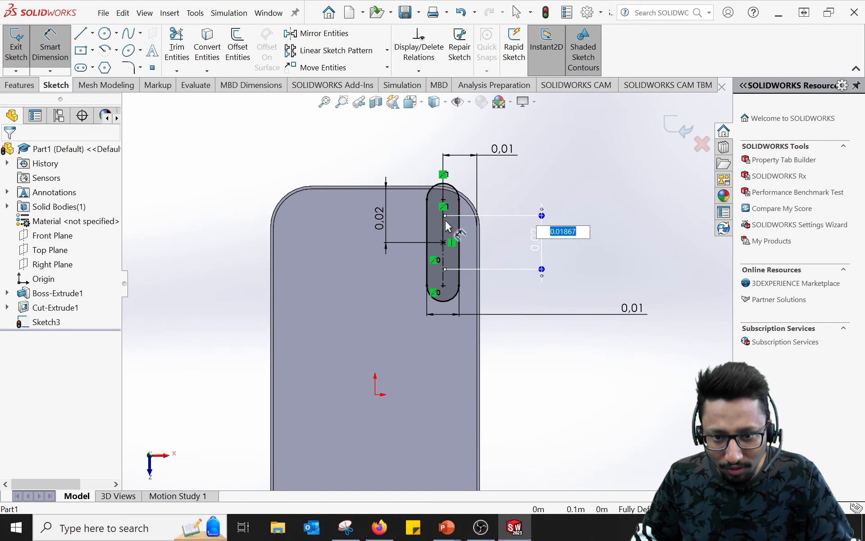
scroll(442, 223, "down", 3)
scroll(441, 224, "down", 2)
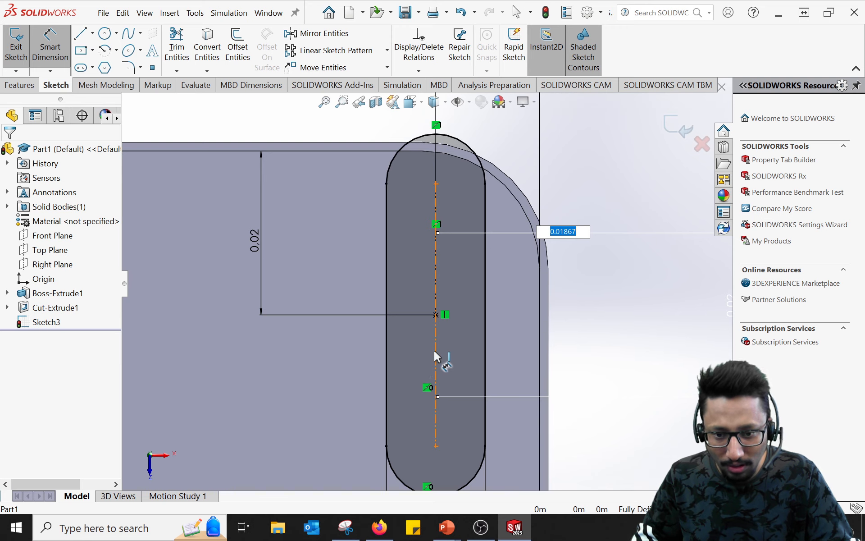
scroll(438, 358, "up", 2)
scroll(440, 359, "up", 2)
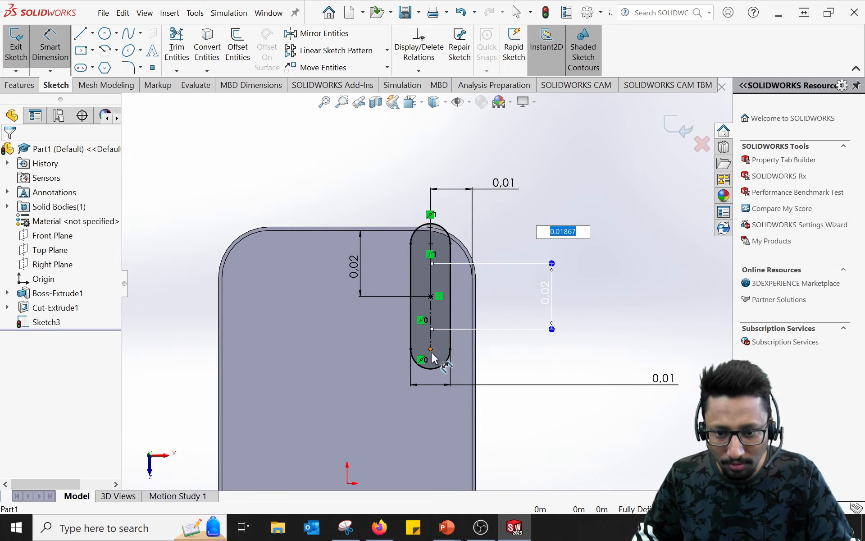
left_click(625, 294)
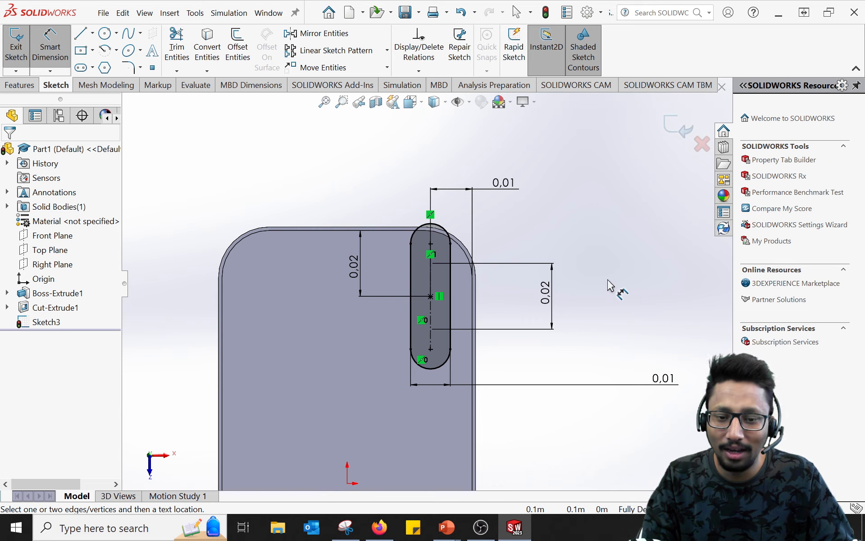
Delete the slot's 18.67 mm overall length dimension, keeping the one that locates its centre.
double_click(549, 292)
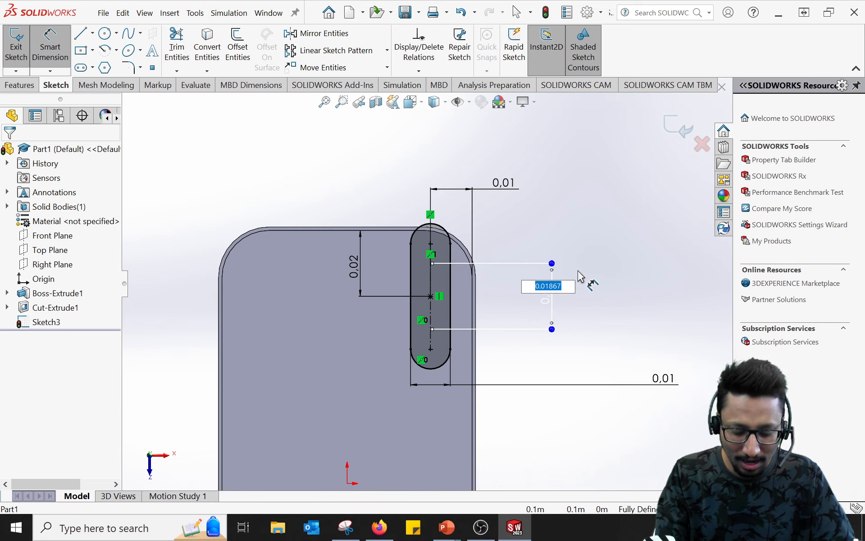
key("BackSpace")
key("Return")
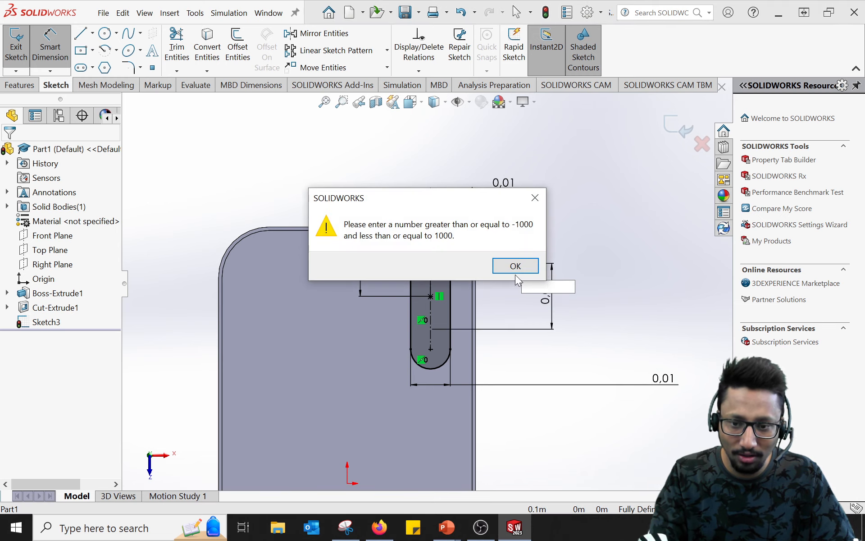
left_click(516, 267)
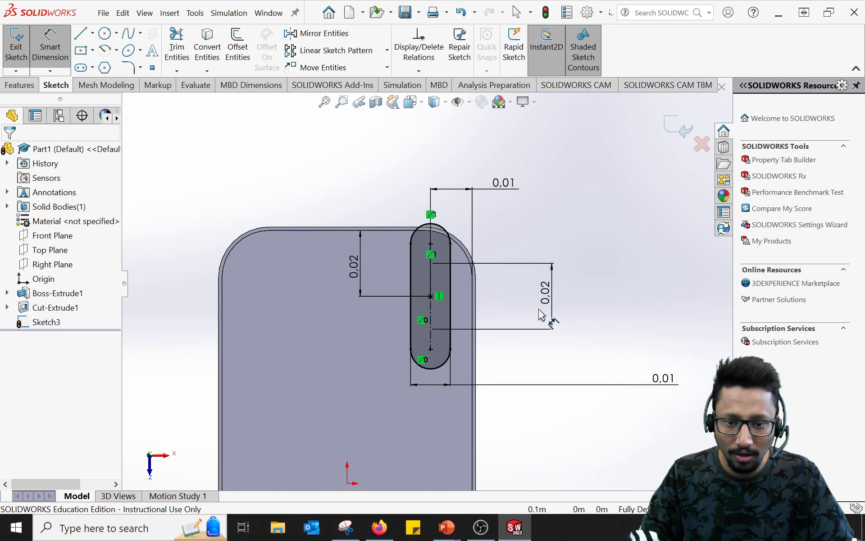
left_click(541, 336)
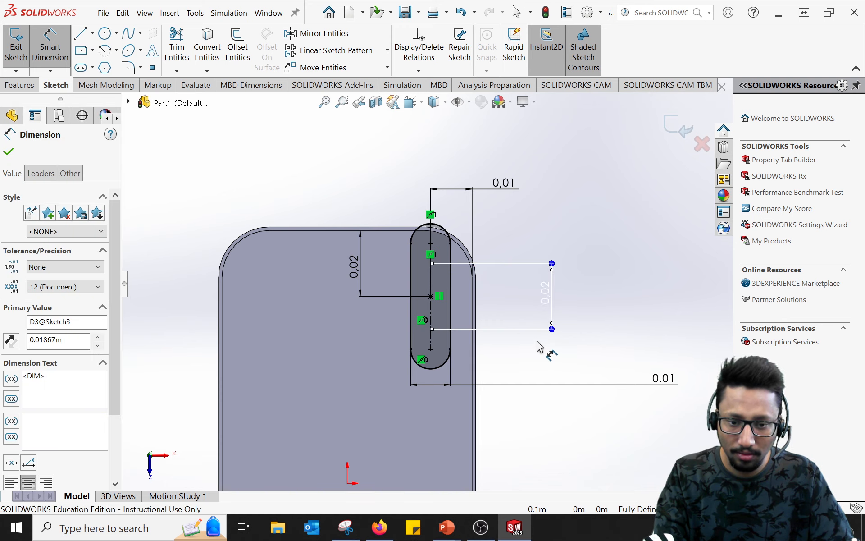
key("Delete")
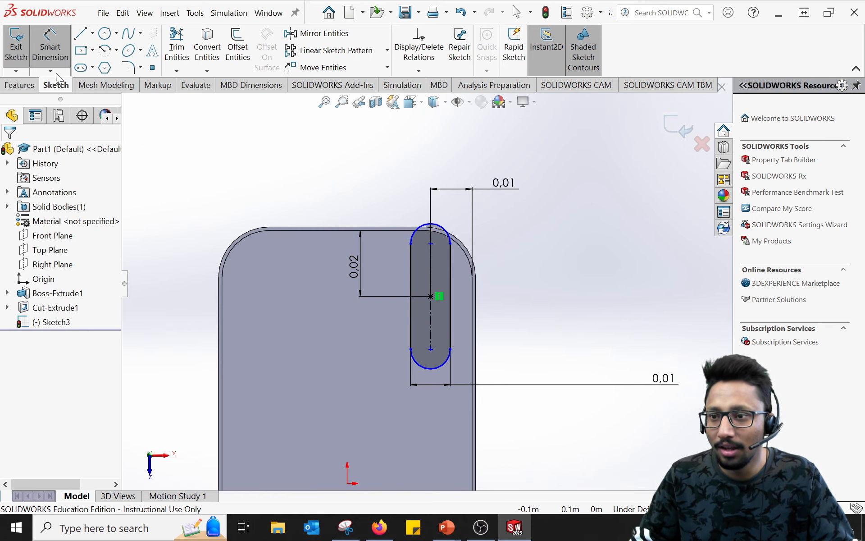
left_click(55, 54)
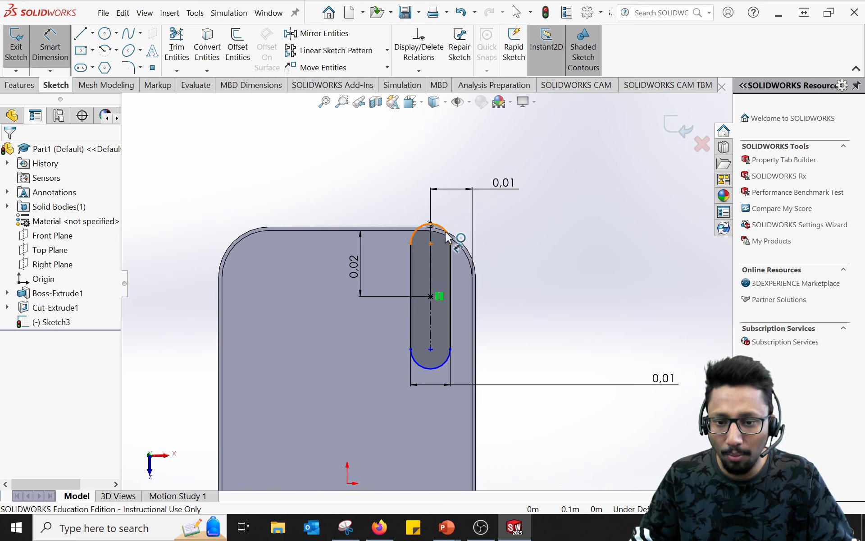
left_click(448, 233)
left_click(443, 367)
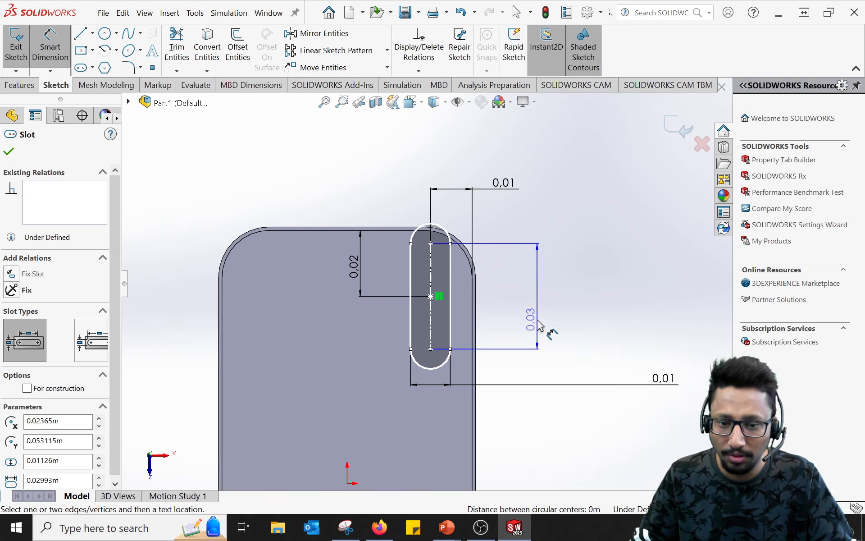
key("Escape")
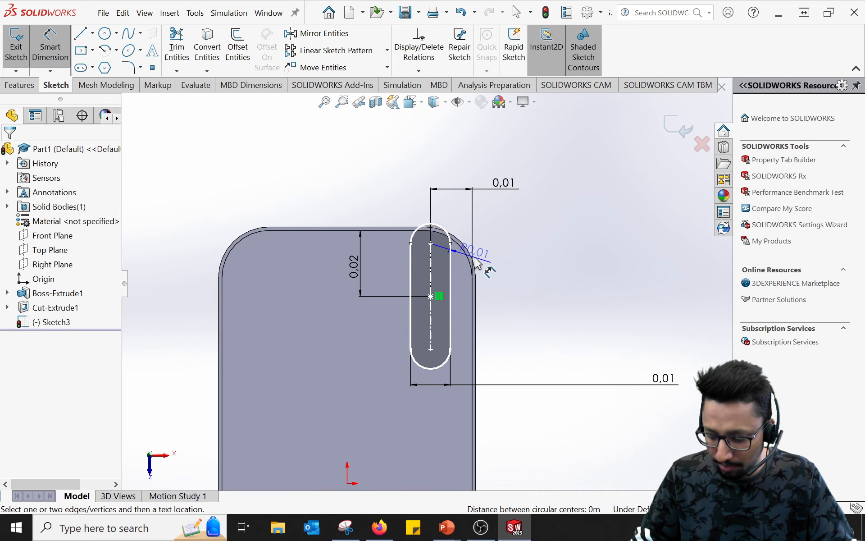
key("Escape")
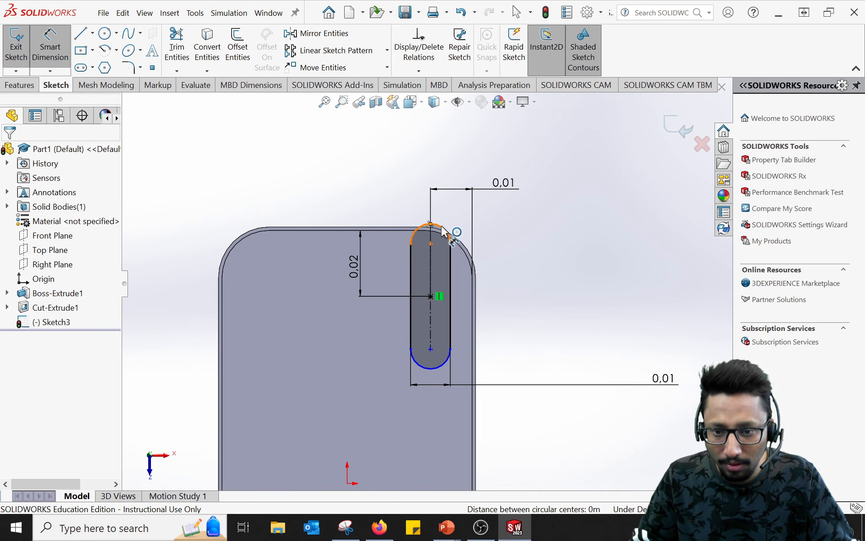
Place a vertical Smart Dimension between the midpoints of the slot's two rounded ends, outside the case.
scroll(431, 237, "down", 1)
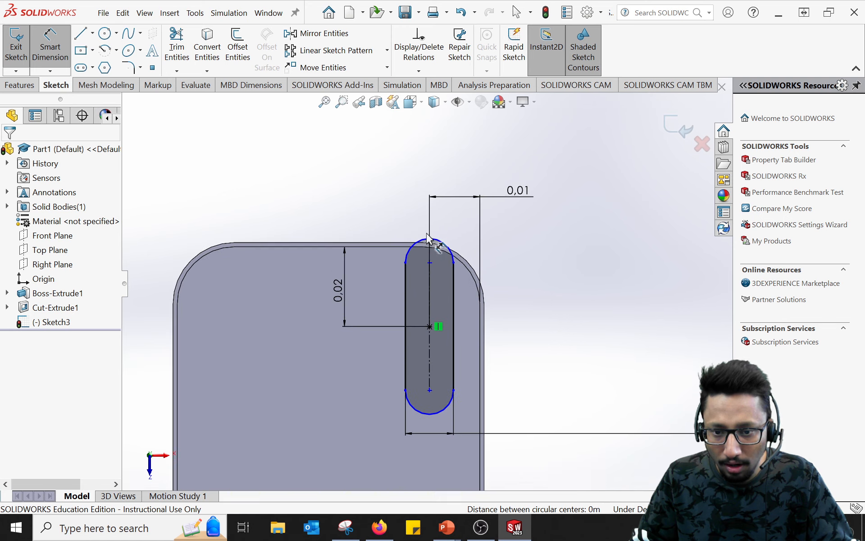
scroll(431, 239, "down", 3)
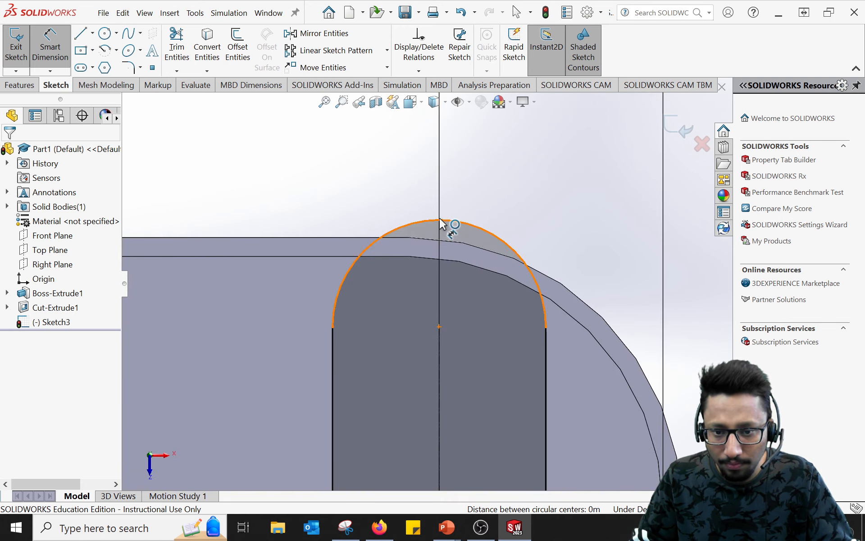
left_click(441, 221)
scroll(482, 292, "down", 1)
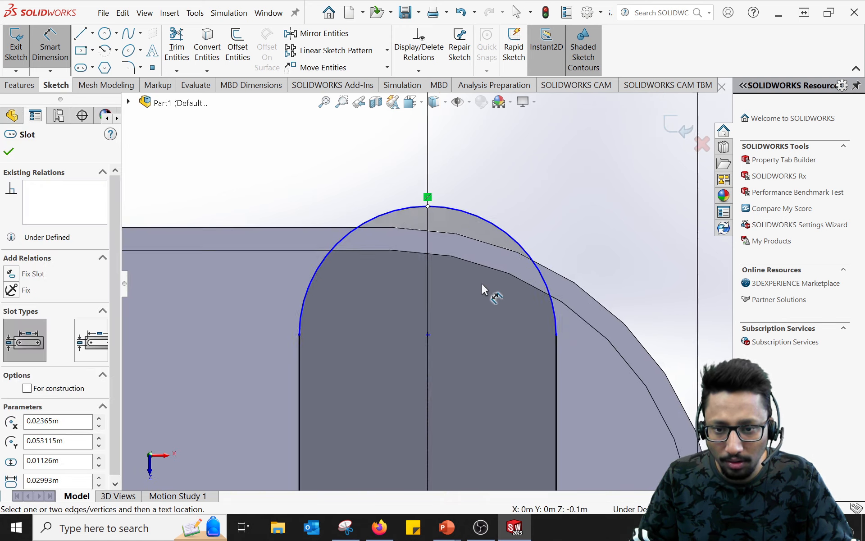
scroll(483, 277, "down", 1)
scroll(482, 274, "up", 6)
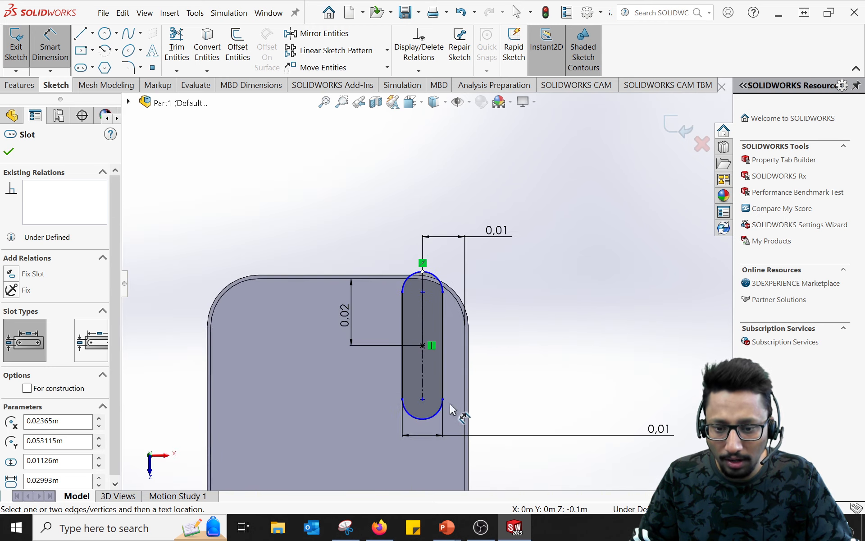
scroll(451, 406, "down", 5)
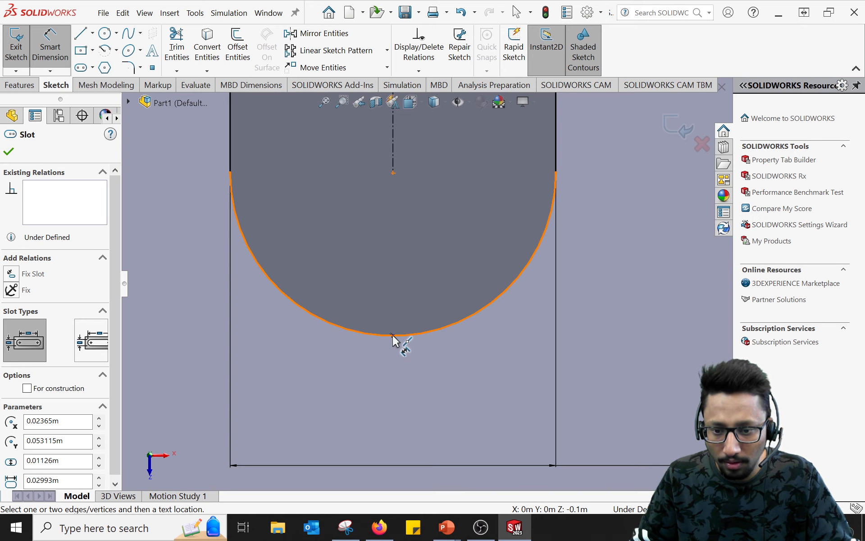
left_click(392, 335)
scroll(392, 353, "down", 3)
scroll(390, 354, "up", 6)
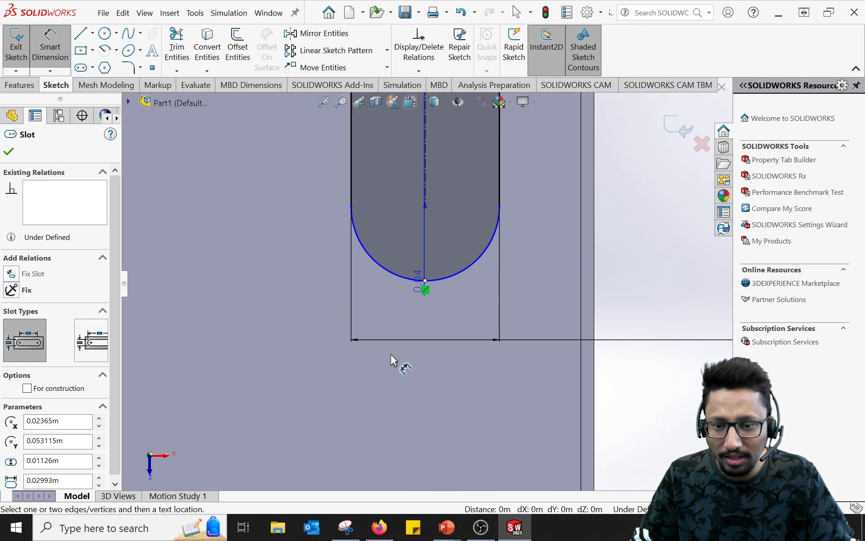
scroll(390, 354, "up", 3)
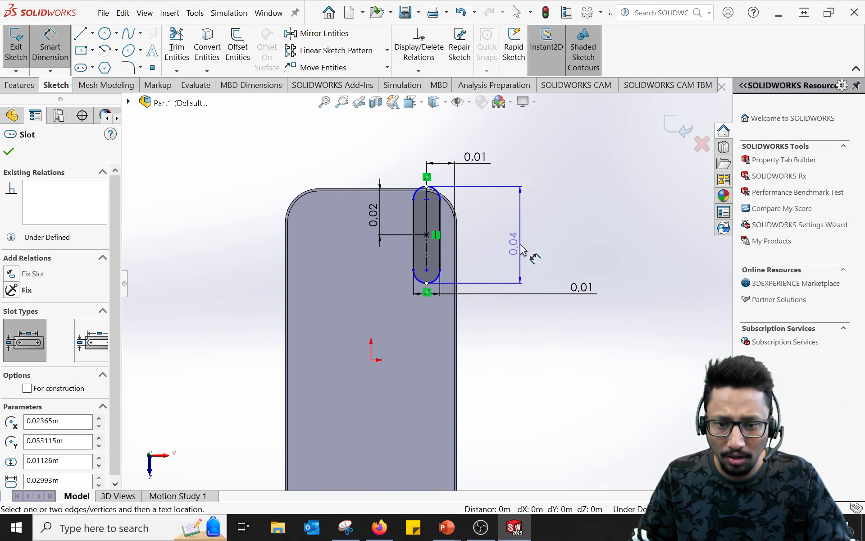
left_click(522, 249)
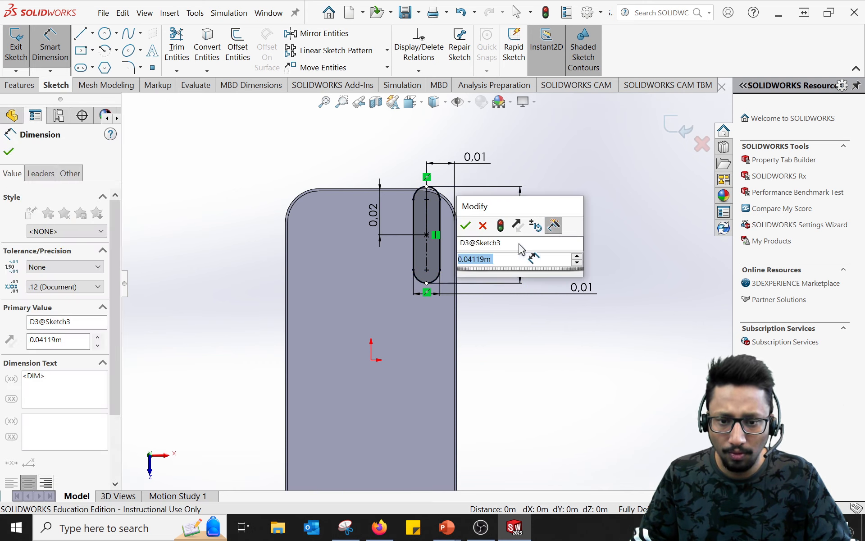
Set the slot's overall length to 24.23 mm.
type("24")
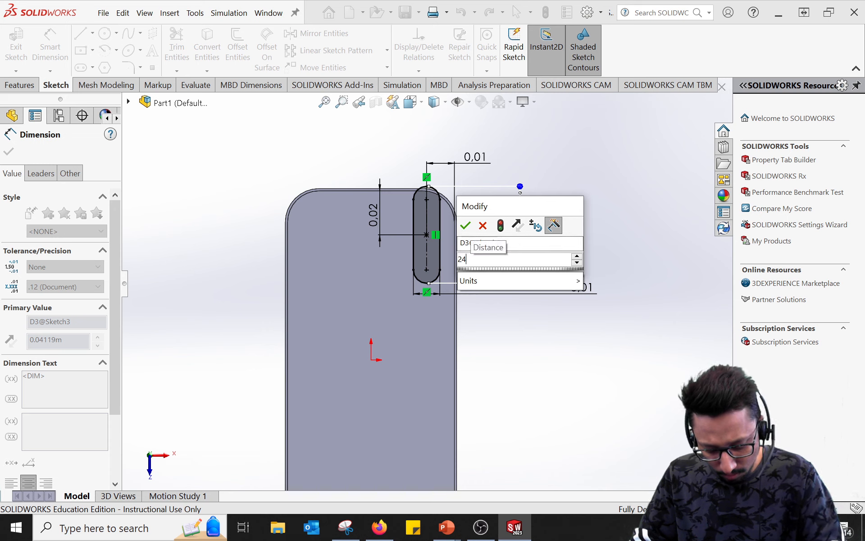
type(".23mm")
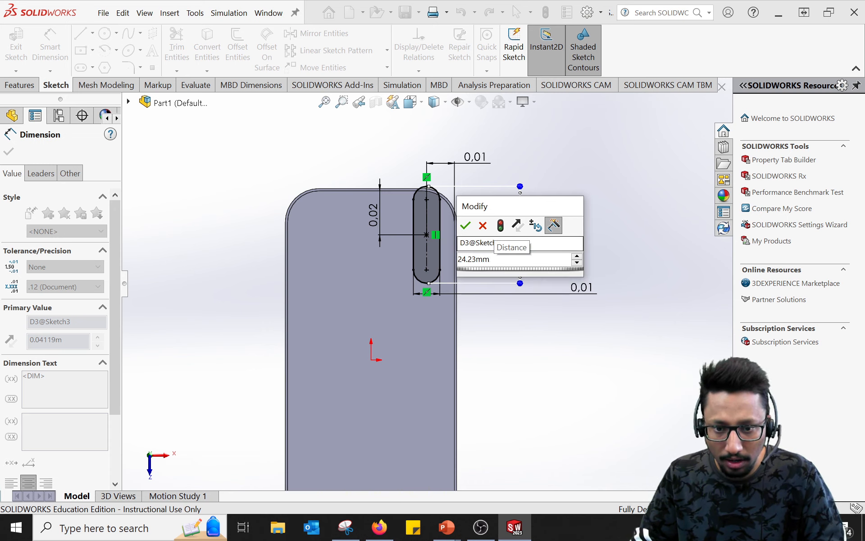
key("Return")
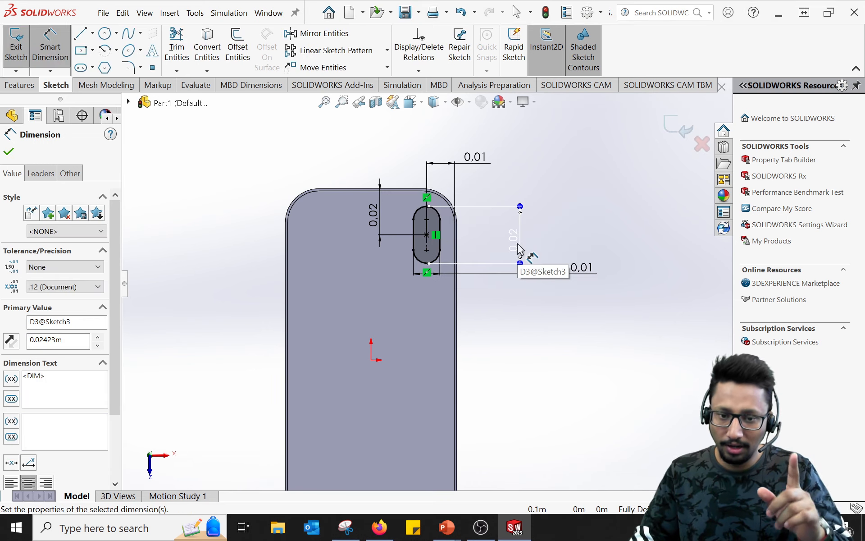
left_click(601, 214)
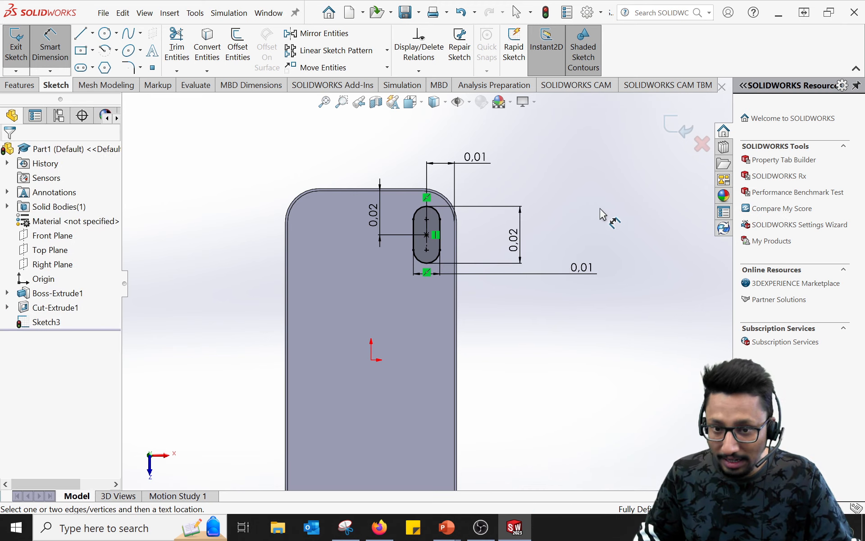
Compare the slot sketch with the camera dimensions in PowerPoint and read the slides up to the Through All cut instruction.
key("alt+Tab")
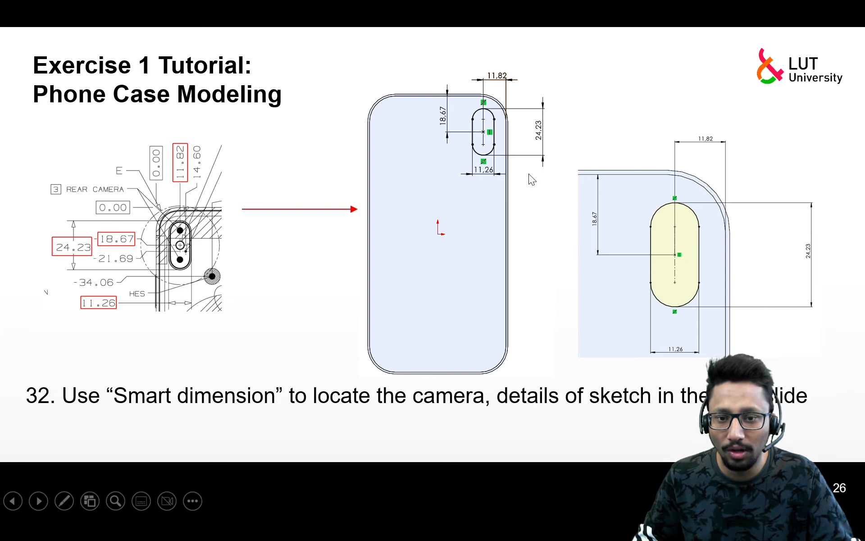
key("alt+Tab")
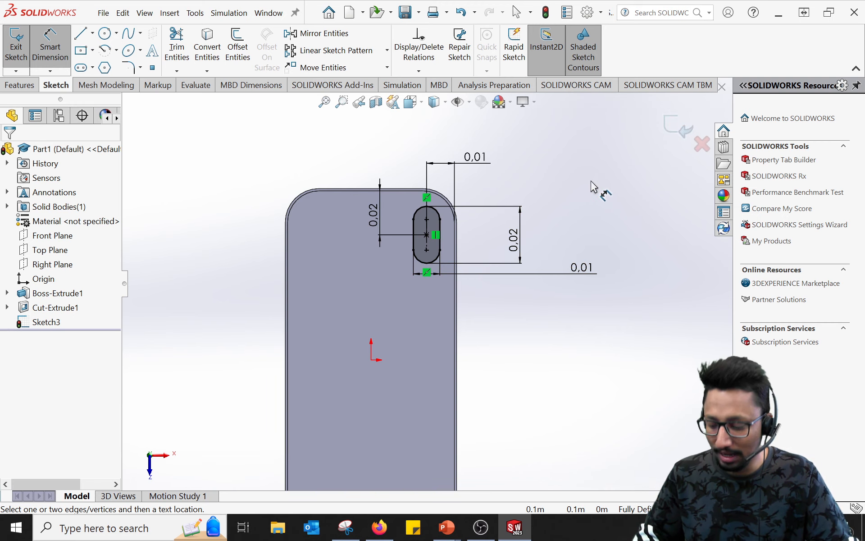
key("alt+Tab")
key("alt+Tab")
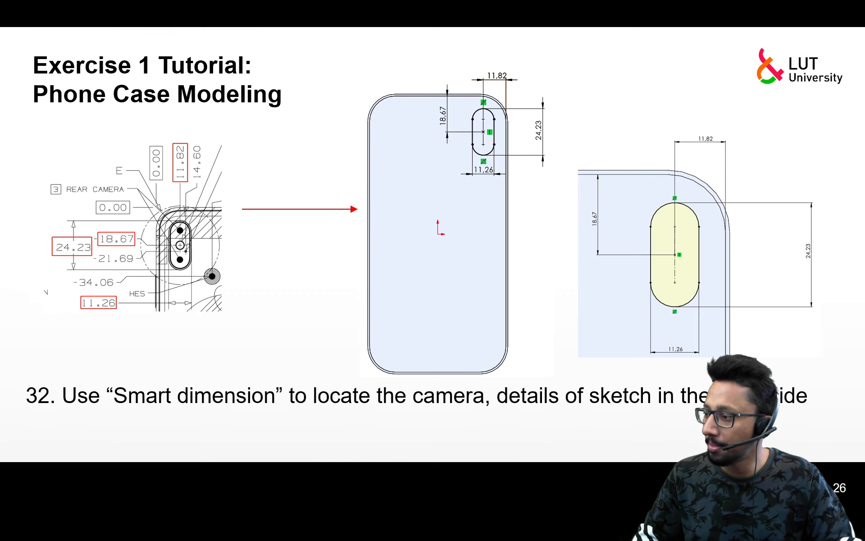
key("Right")
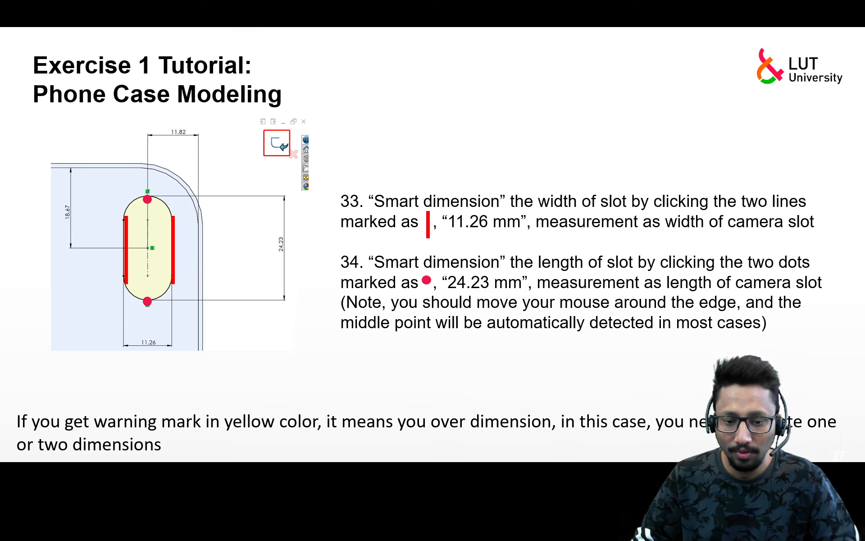
key("Right")
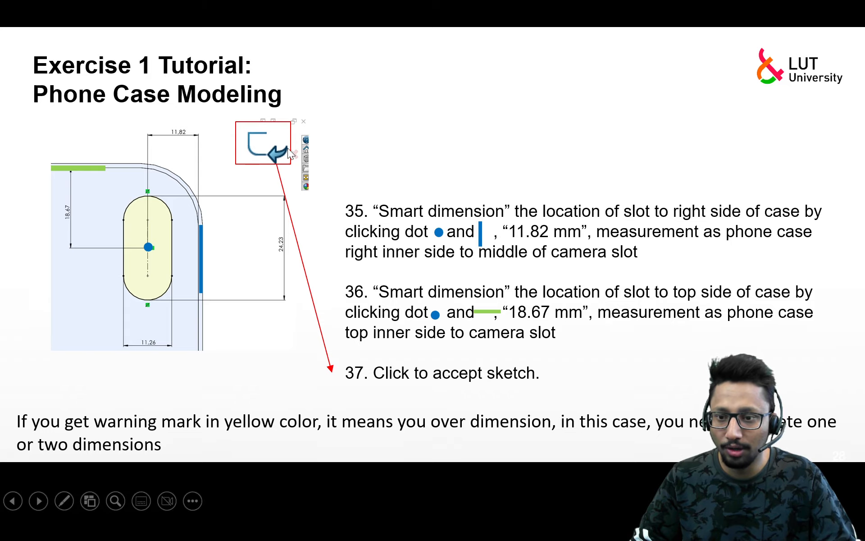
left_click(347, 186)
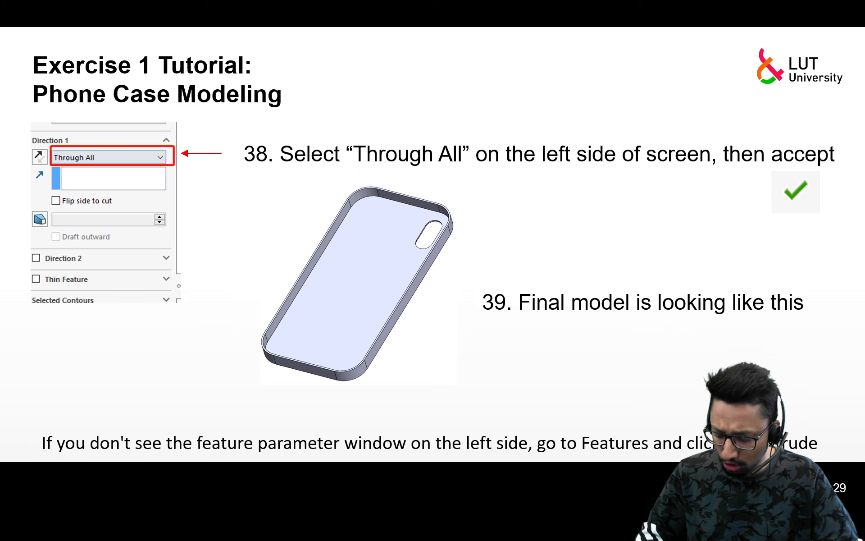
Back in SOLIDWORKS, accept the slot sketch for an extruded cut and check the preview's direction from the side.
key("alt+Tab")
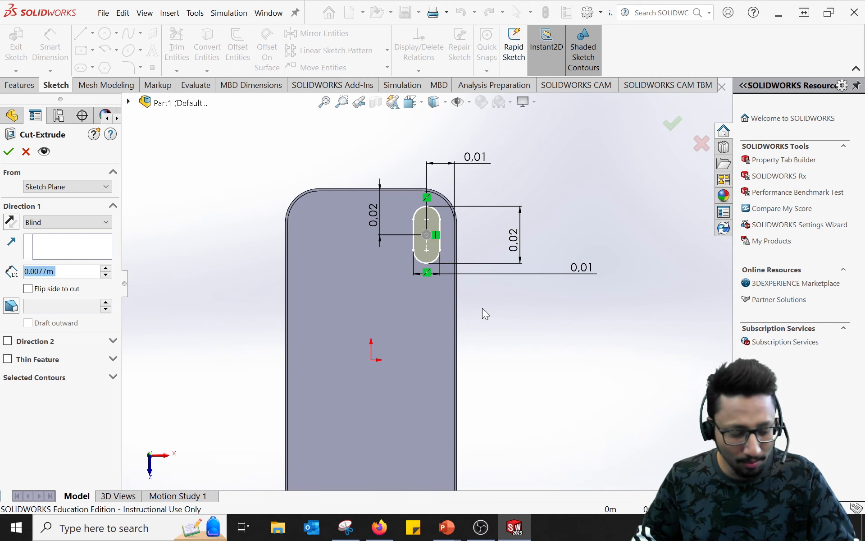
middle_click_drag(483, 312, 427, 311)
middle_click_drag(264, 243, 241, 233)
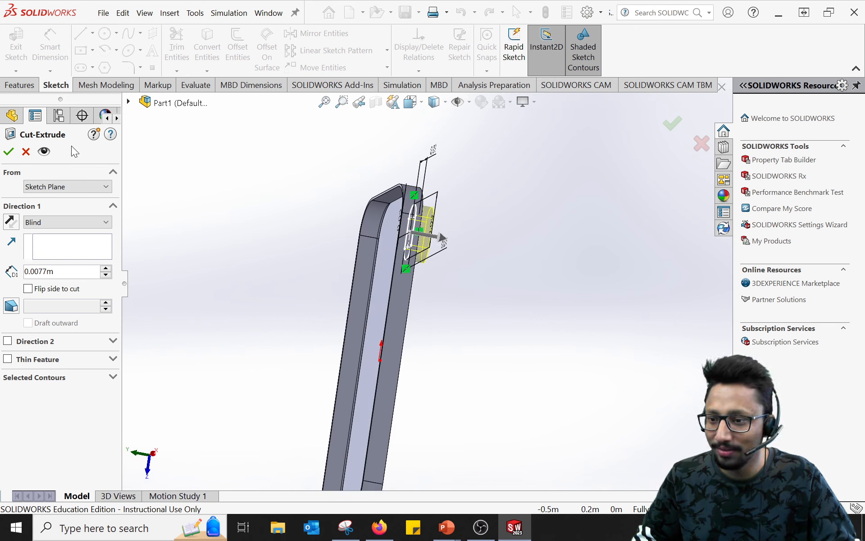
middle_click_drag(501, 311, 545, 269)
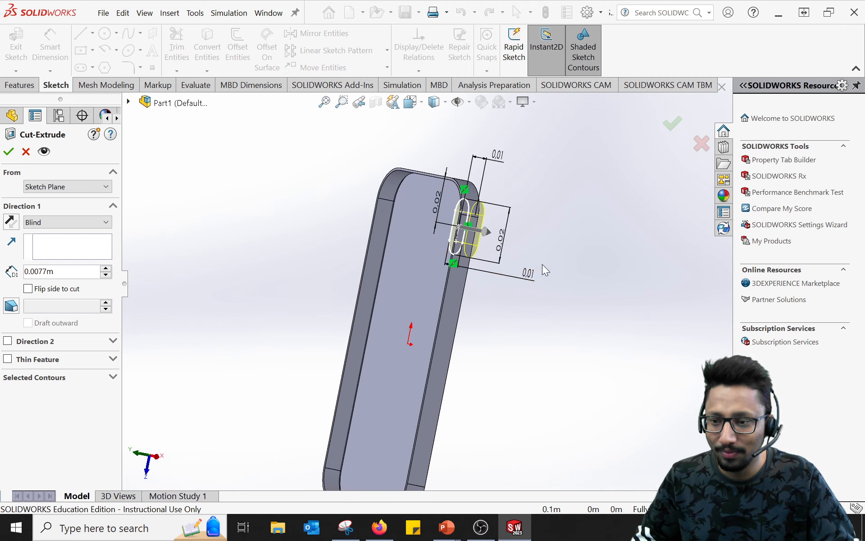
Try reversing the camera cut's direction and flip it back.
left_click(90, 224)
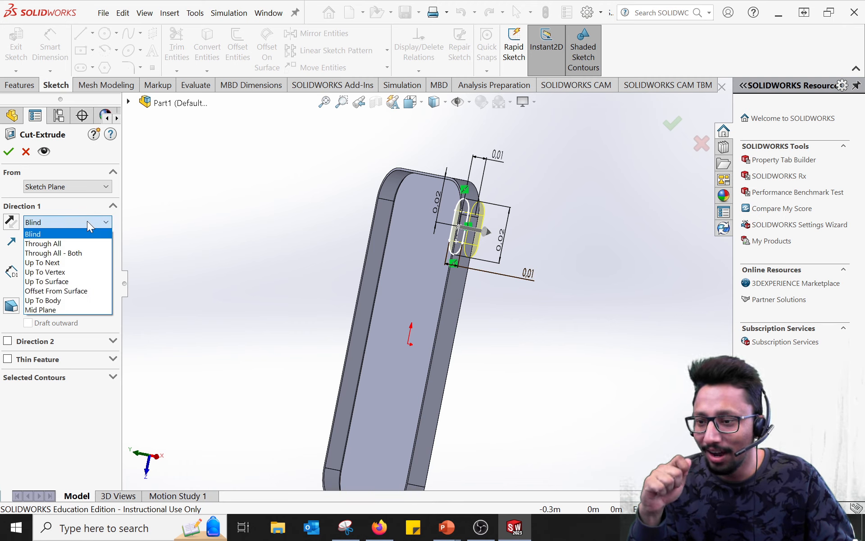
left_click(12, 230)
left_click(10, 225)
left_click(11, 224)
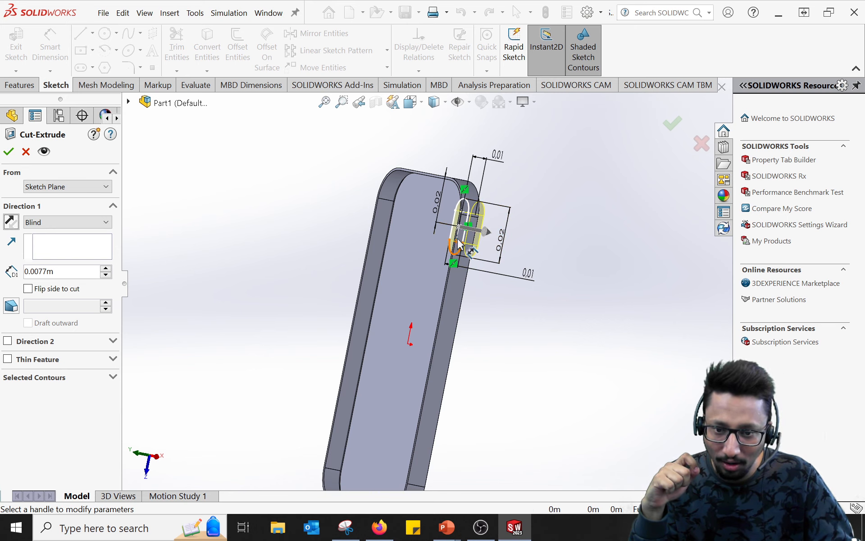
Cut the camera slot with the Through All end condition and accept the extruded cut.
left_click(57, 220)
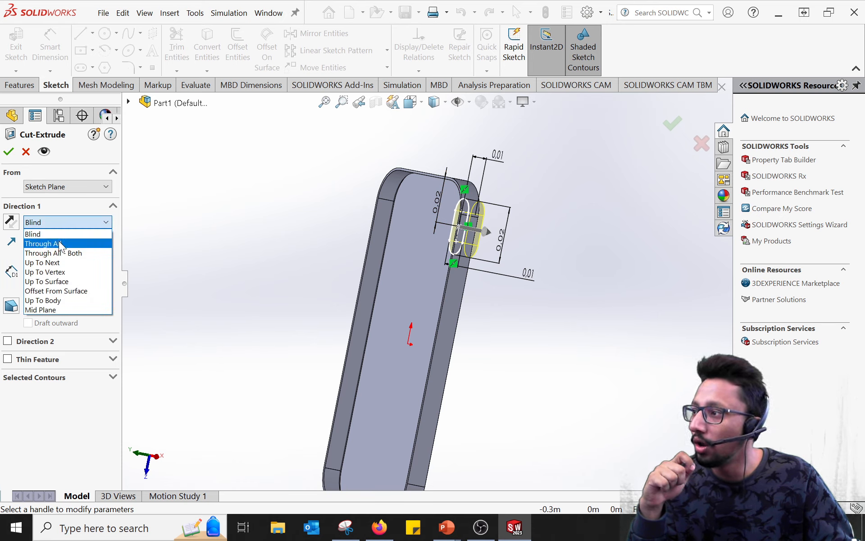
left_click(61, 243)
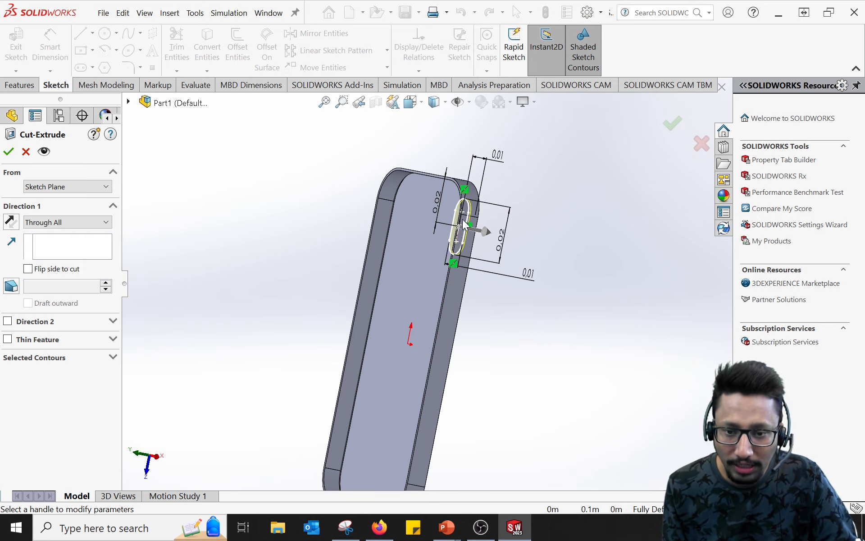
middle_click_drag(549, 249, 450, 257)
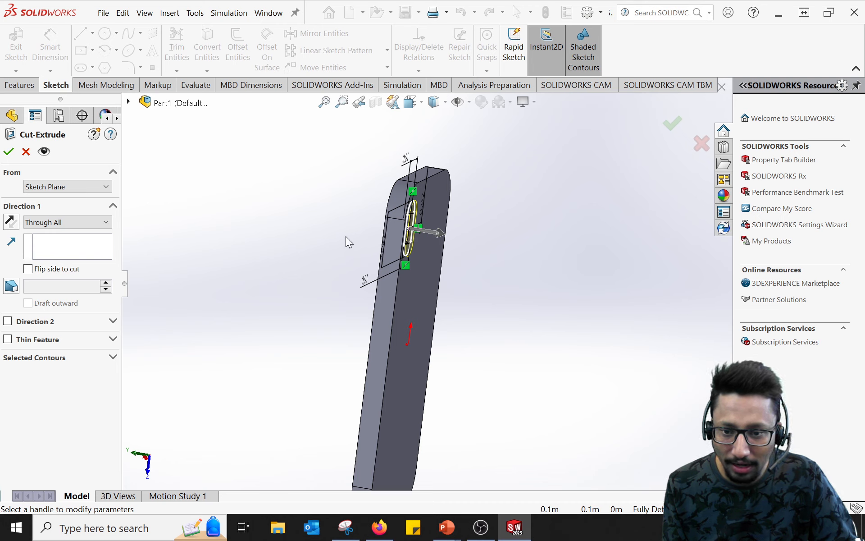
middle_click_drag(346, 238, 407, 234)
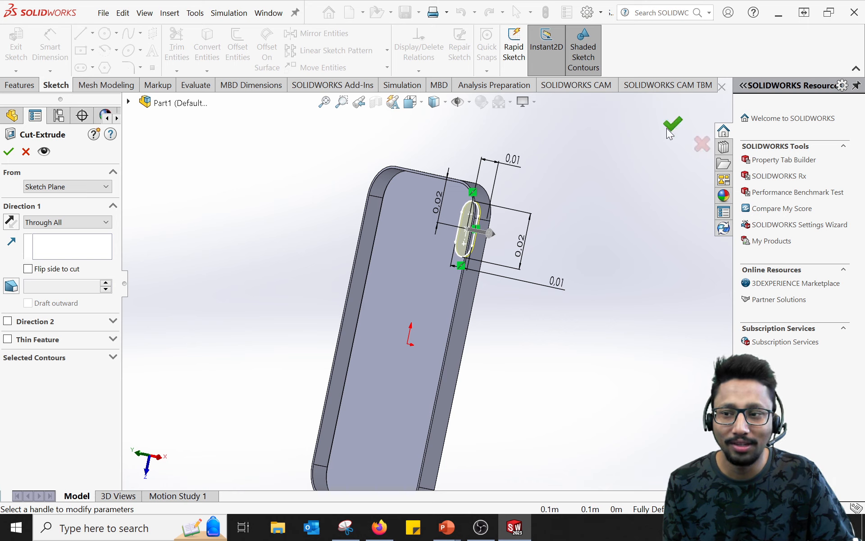
left_click(10, 154)
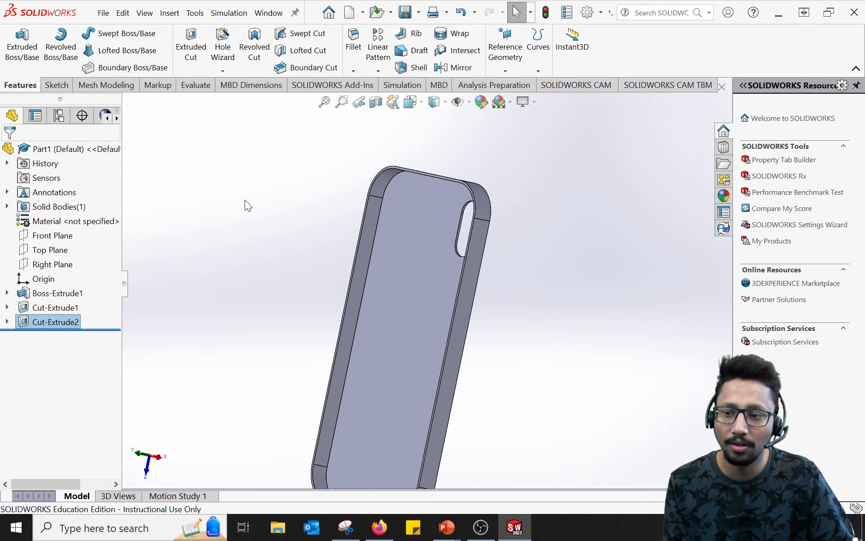
Inspect the finished case and its camera hole from several angles.
middle_click_drag(366, 209, 402, 218)
middle_click_drag(543, 248, 420, 204)
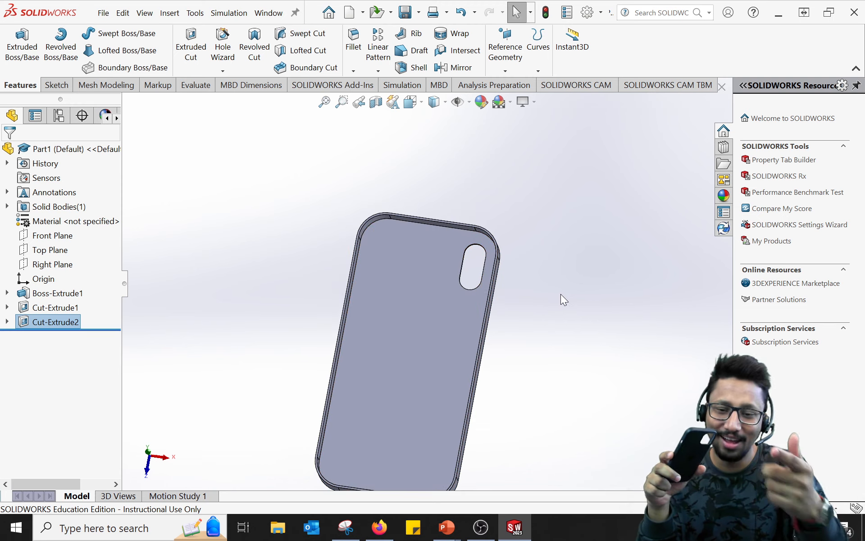
middle_click_drag(559, 308, 529, 258)
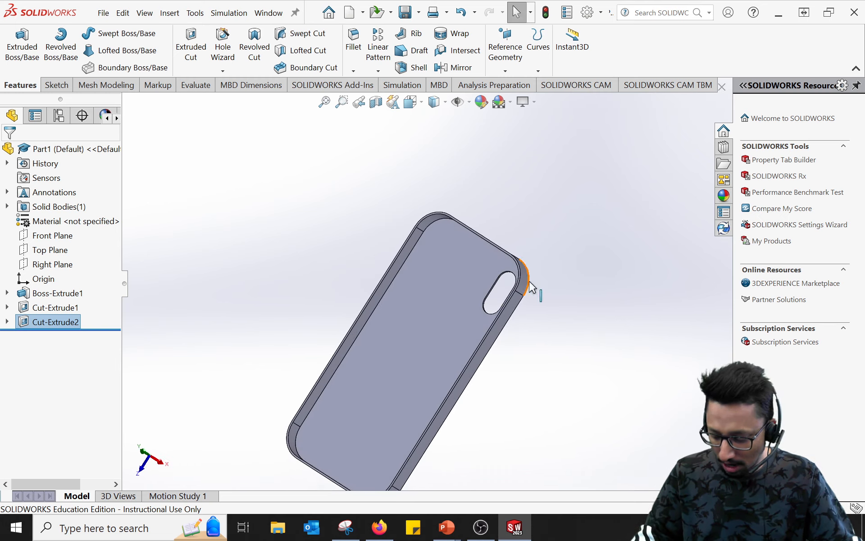
middle_click_drag(538, 364, 592, 282, "ctrl")
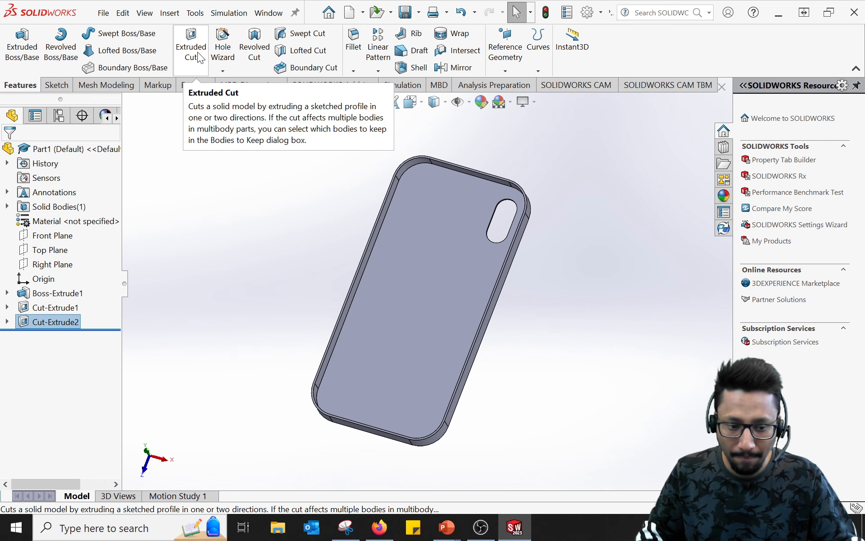
Switch to the PowerPoint slides, read the instructions on making a drawing from the part, and return to SOLIDWORKS.
key("alt+Tab")
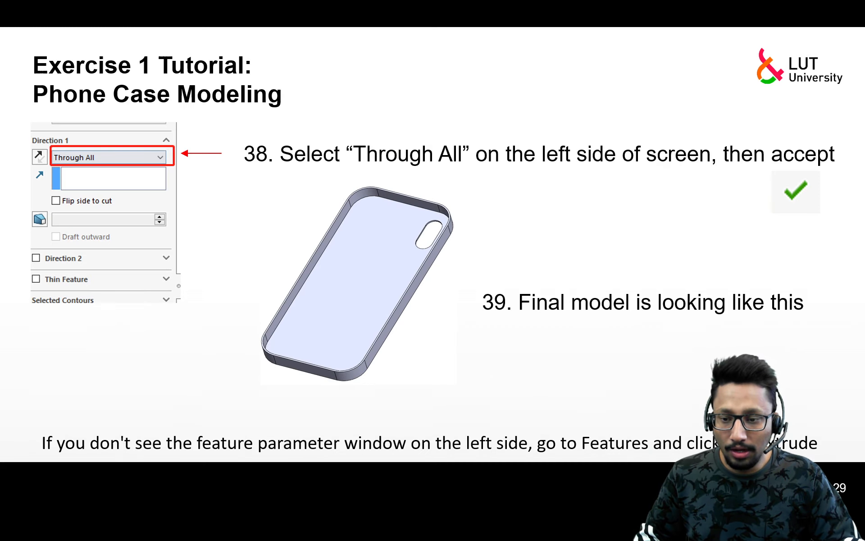
key("Right")
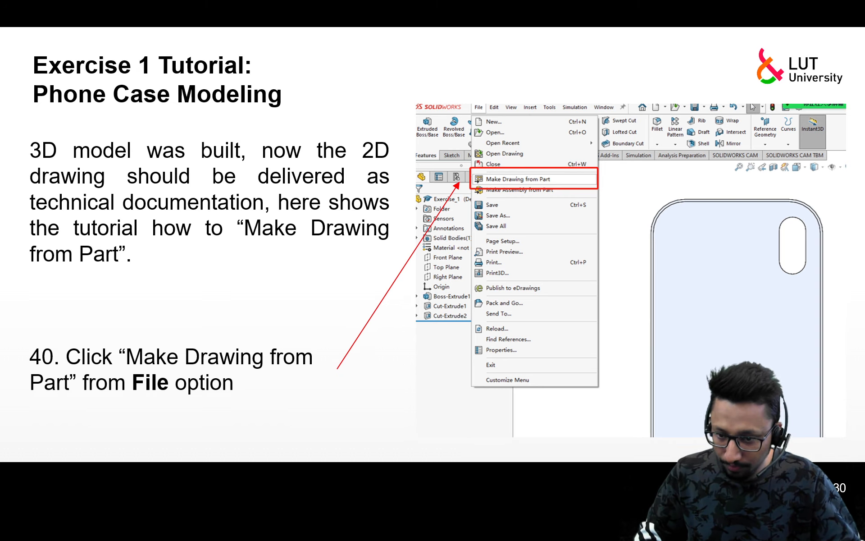
key("alt+Tab")
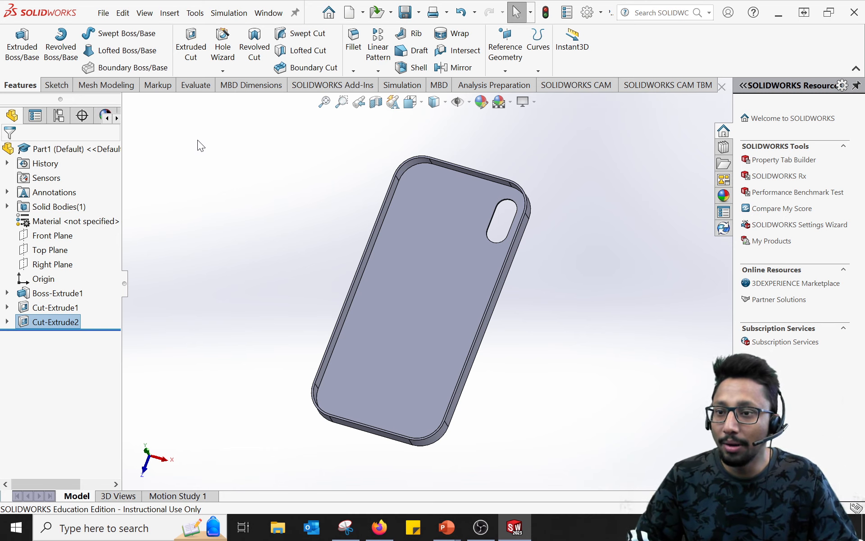
Save the part under the file name PhoneCaseModelYouTube.SLDPRT in the Tutorial-01 (Phone Case Modeling) folder.
left_click(103, 14)
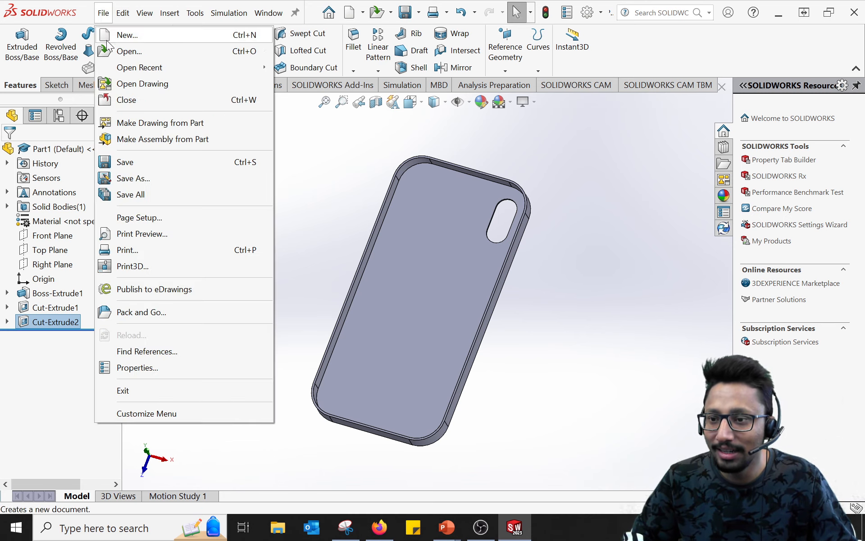
left_click(134, 178)
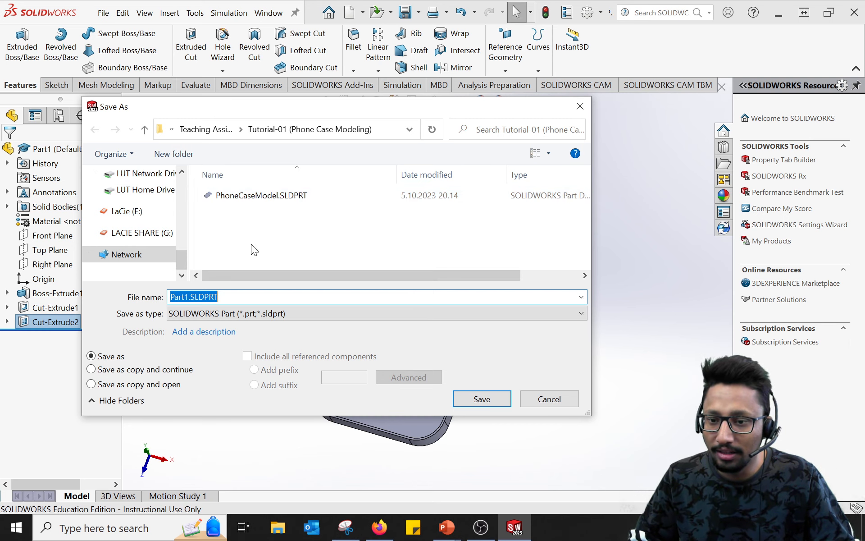
key("Home")
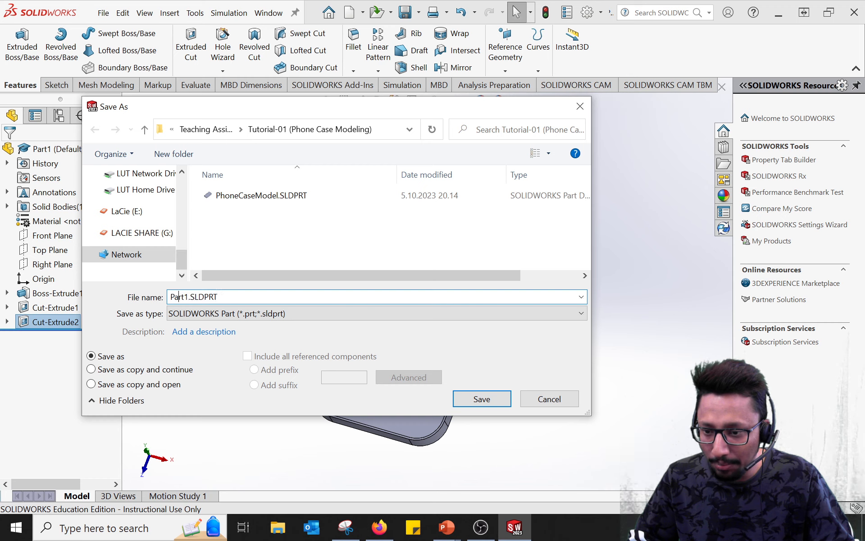
key("shift+Right")
key("shift+Right")
key("shift+Right")
key("shift+Right")
key("shift+Right")
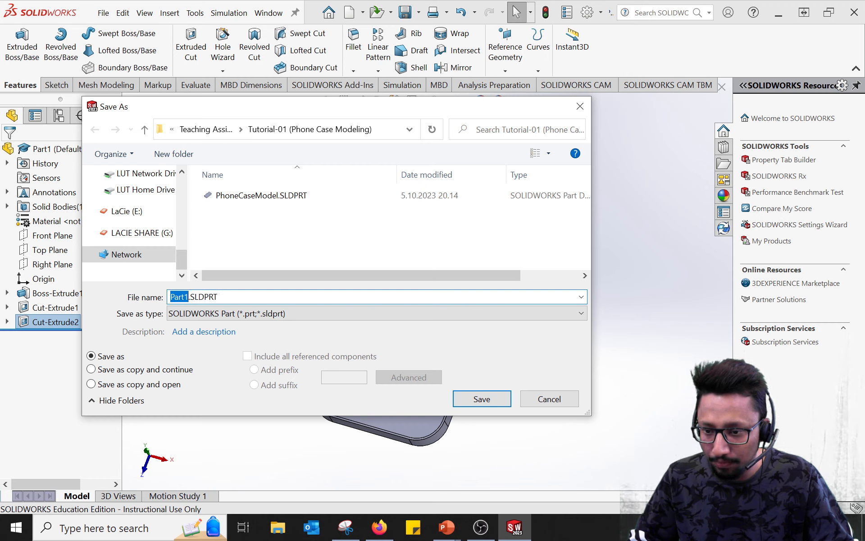
type("PhoneCa")
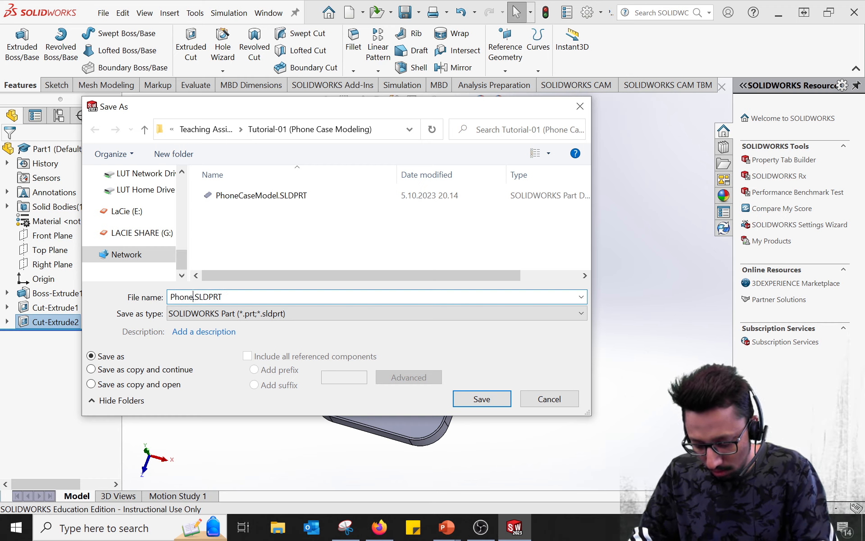
type("se")
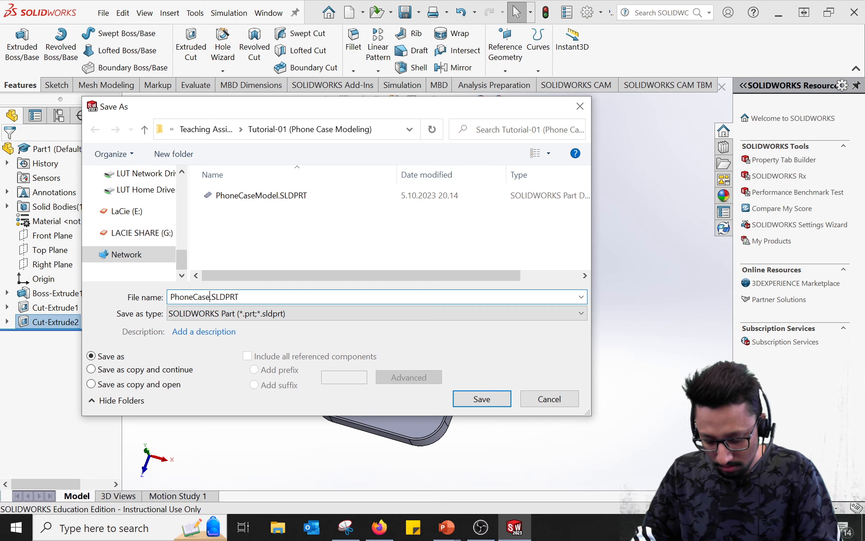
type("Model")
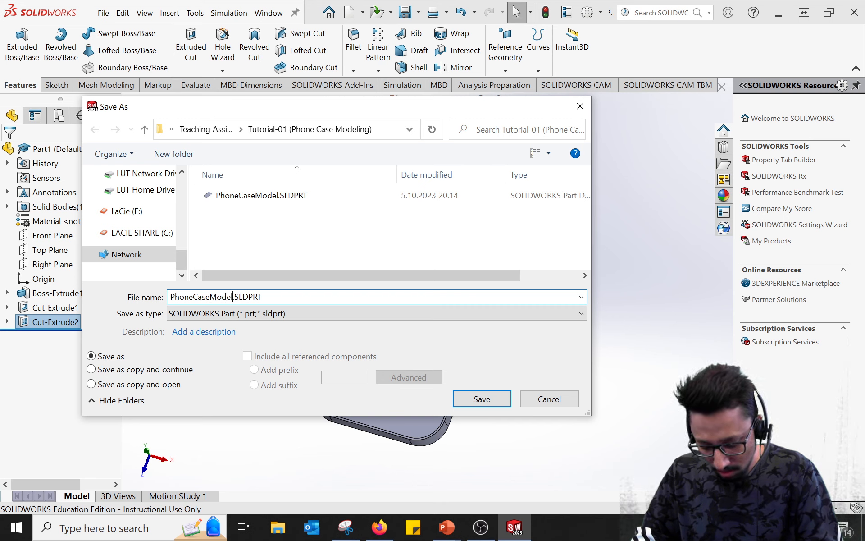
type("YouTube")
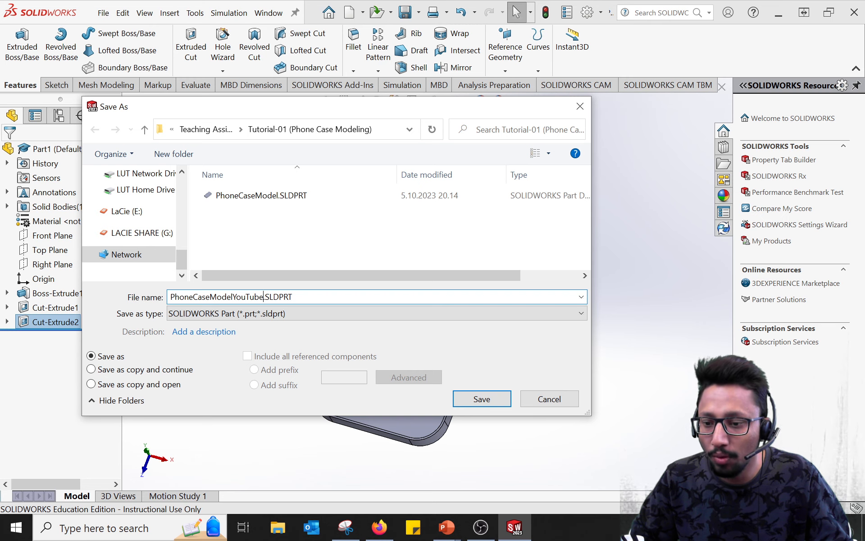
left_click(479, 399)
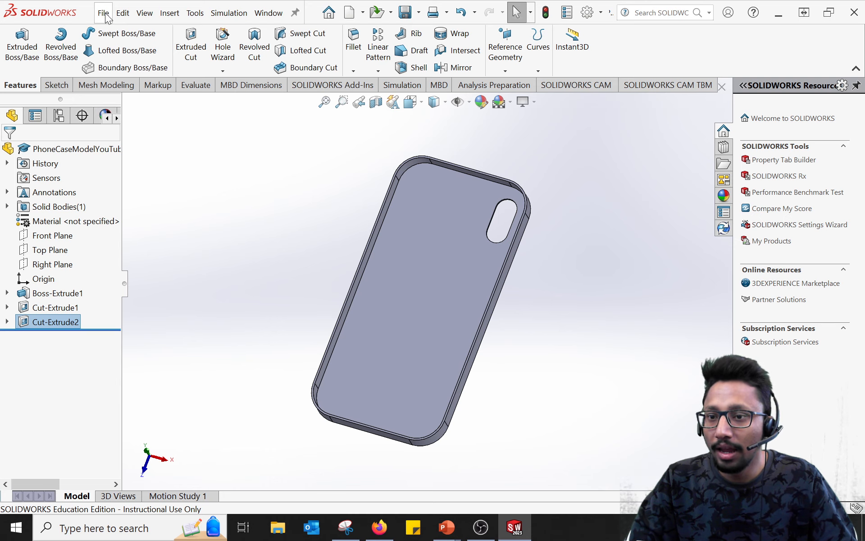
Set the document's unit system to MMGS (millimeter, gram, second) and accept the options.
left_click(195, 14)
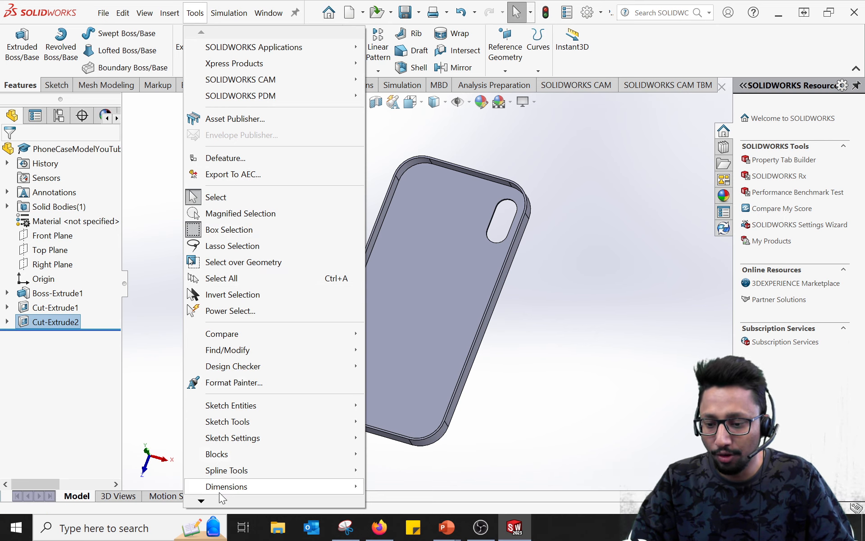
mouse_move(202, 500)
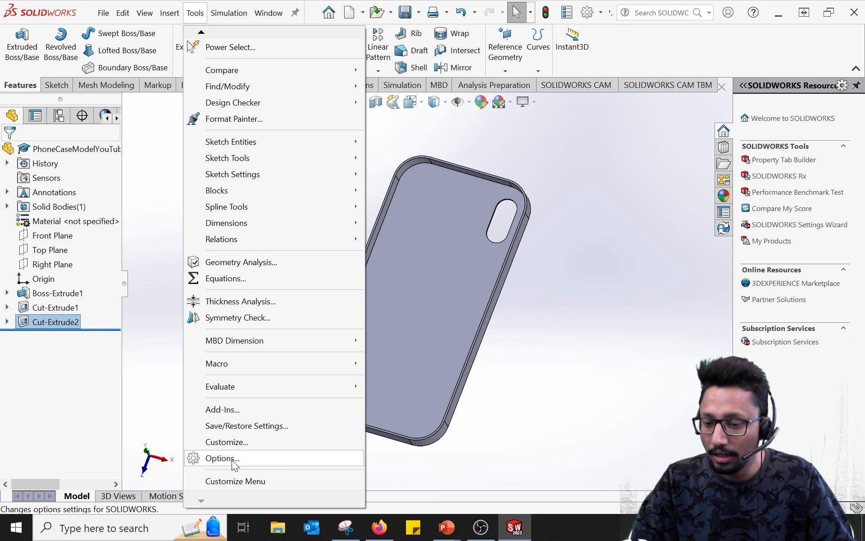
left_click(234, 464)
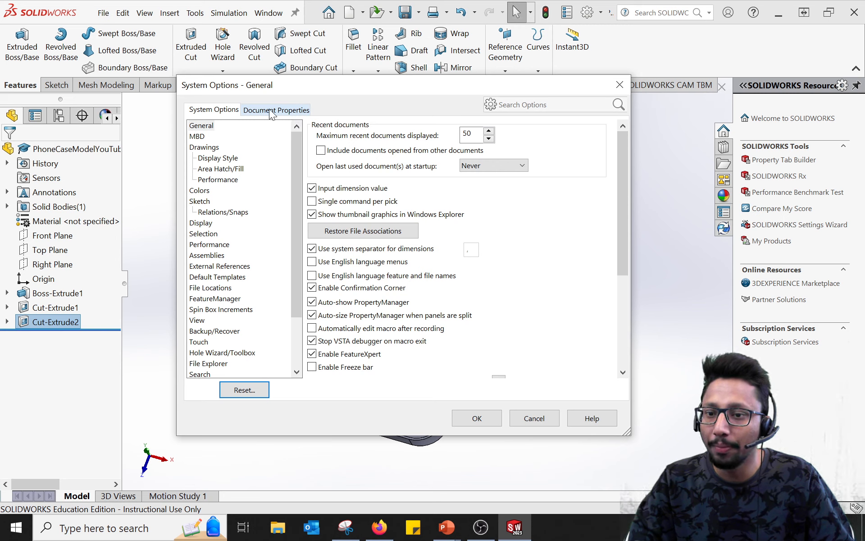
left_click(269, 110)
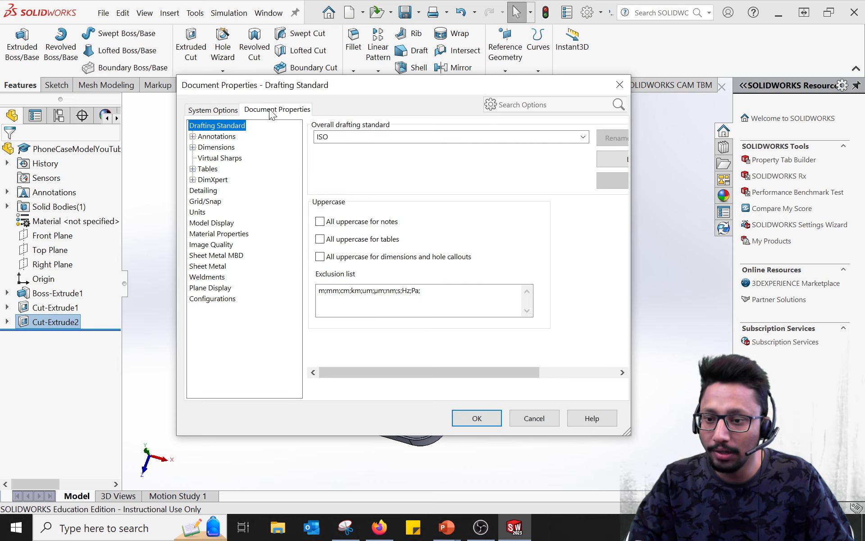
left_click(198, 213)
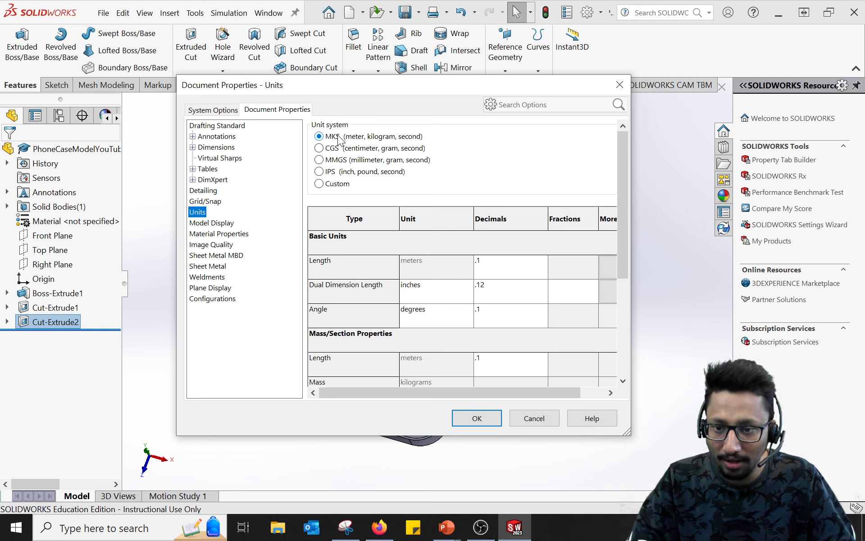
left_click(320, 160)
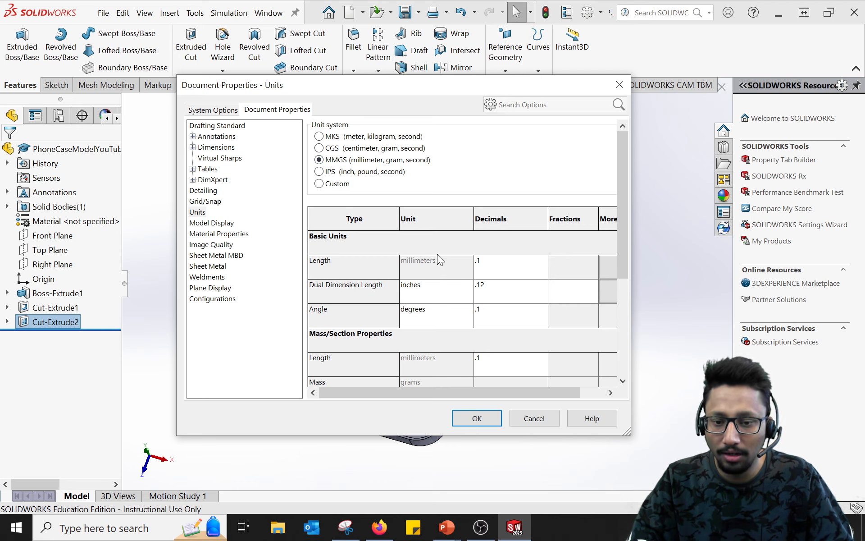
left_click(477, 418)
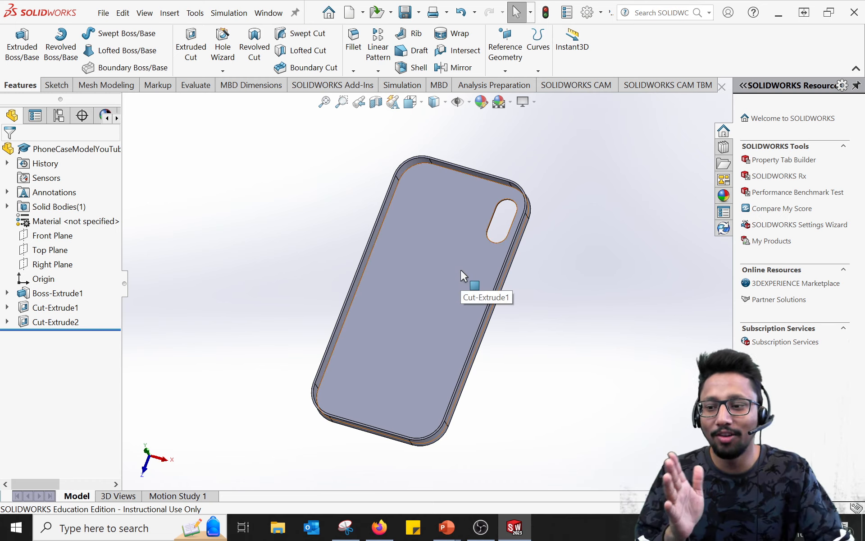
Display the dimensions of Sketch1 under Boss-Extrude1 to check their units, and collapse the feature again.
left_click(7, 293)
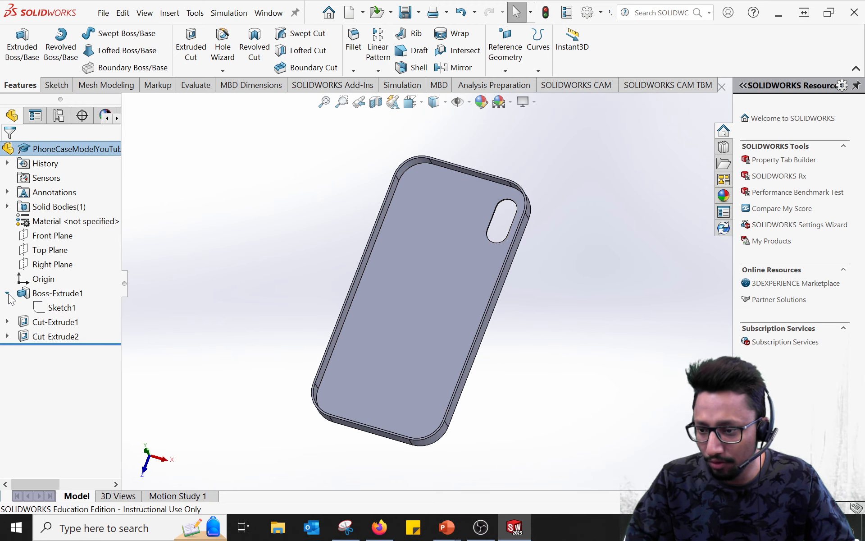
left_click(54, 308)
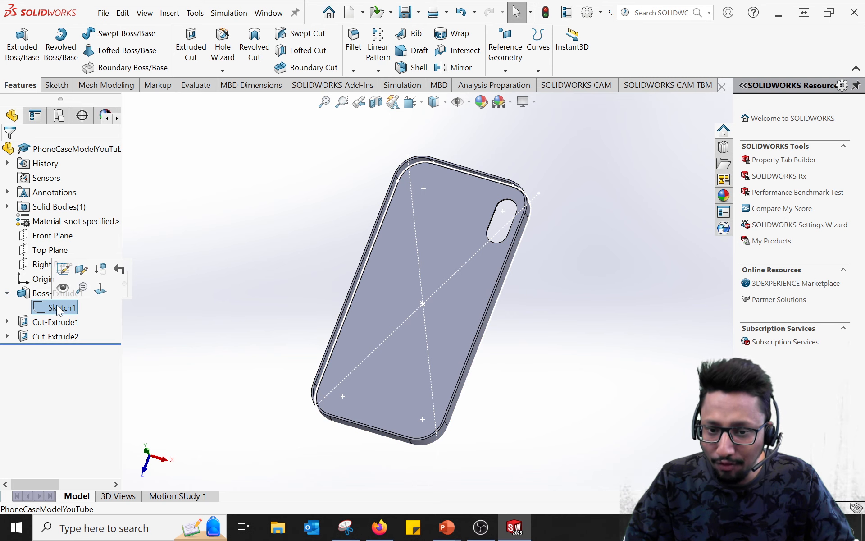
double_click(57, 307)
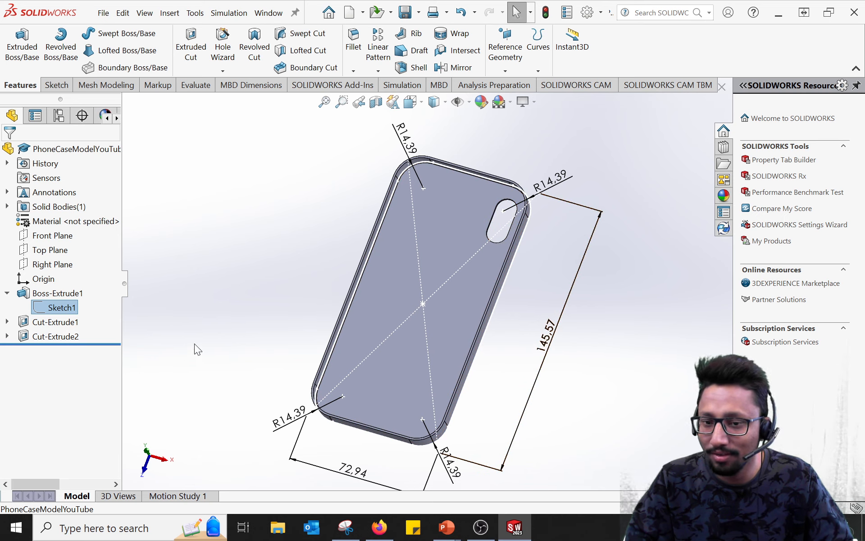
left_click(210, 307)
left_click(7, 293)
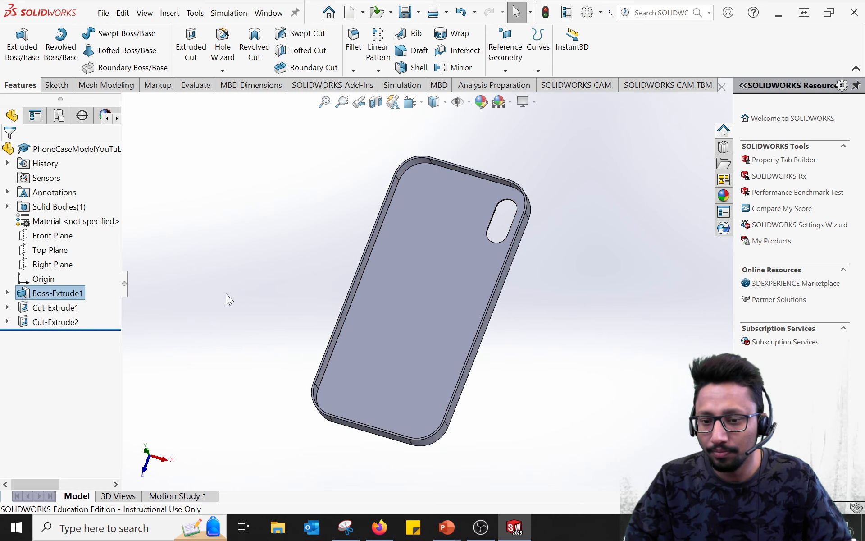
Save the phone case part and make a new drawing from it.
left_click(103, 14)
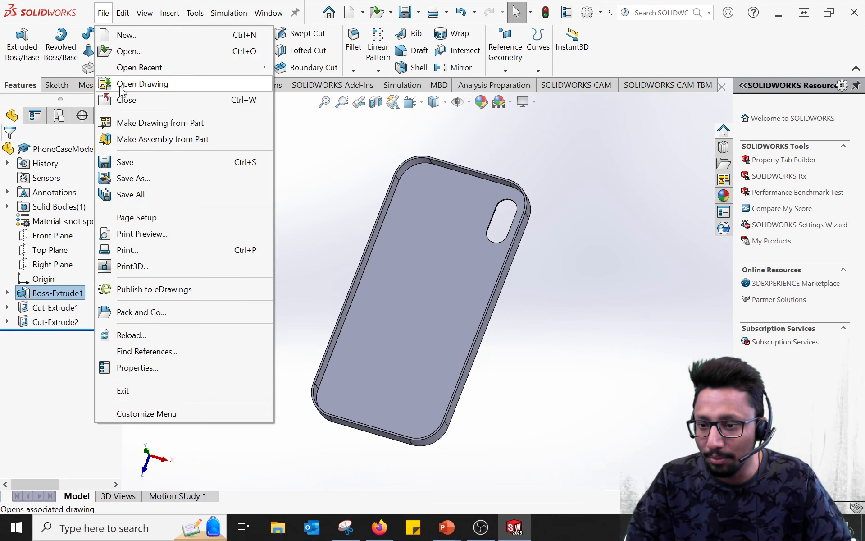
left_click(129, 162)
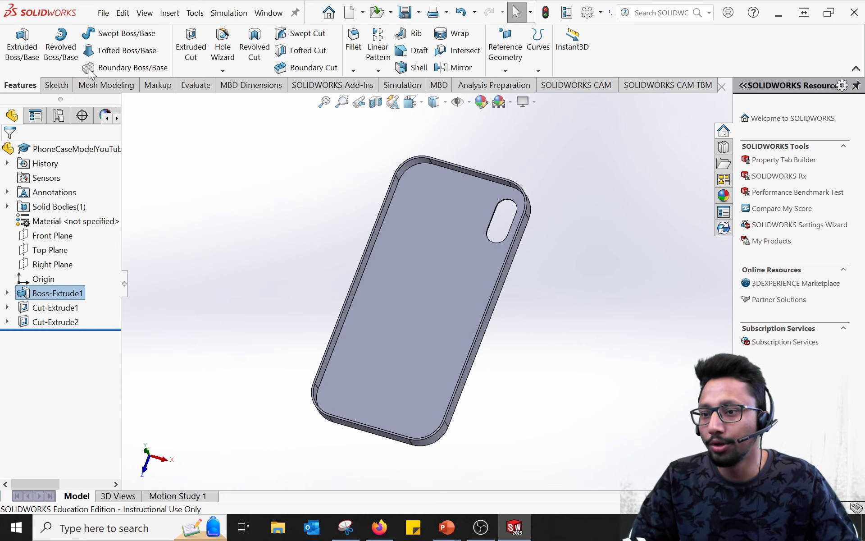
left_click(104, 13)
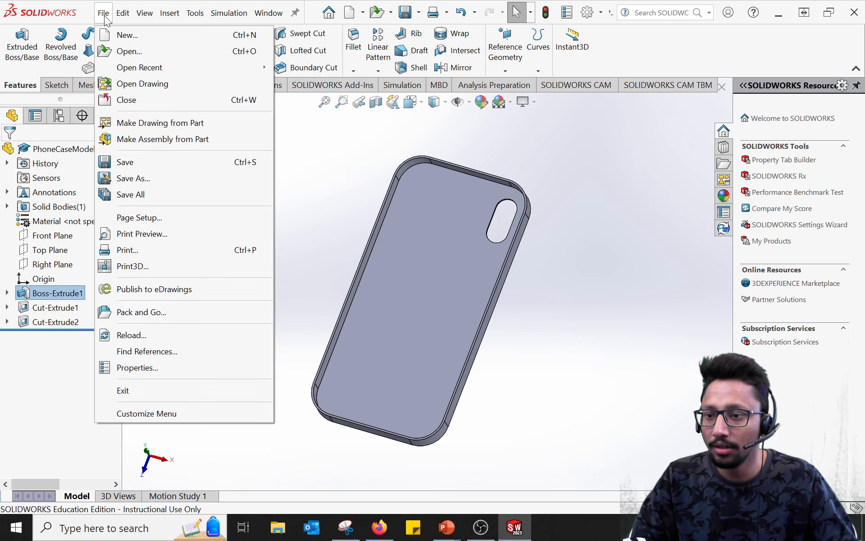
left_click(151, 127)
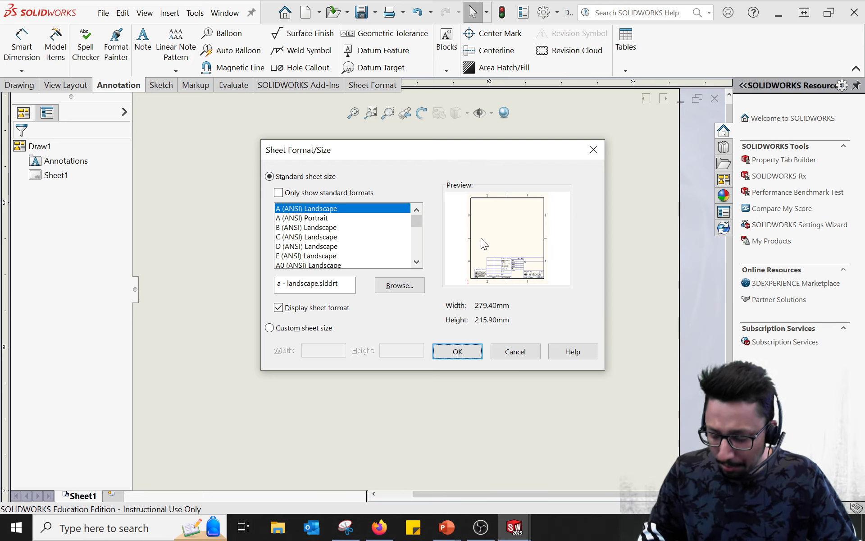
Consult the PowerPoint slides for the drawing template and sheet size instructions, checking them against the sheet format options in SOLIDWORKS.
key("alt+Tab")
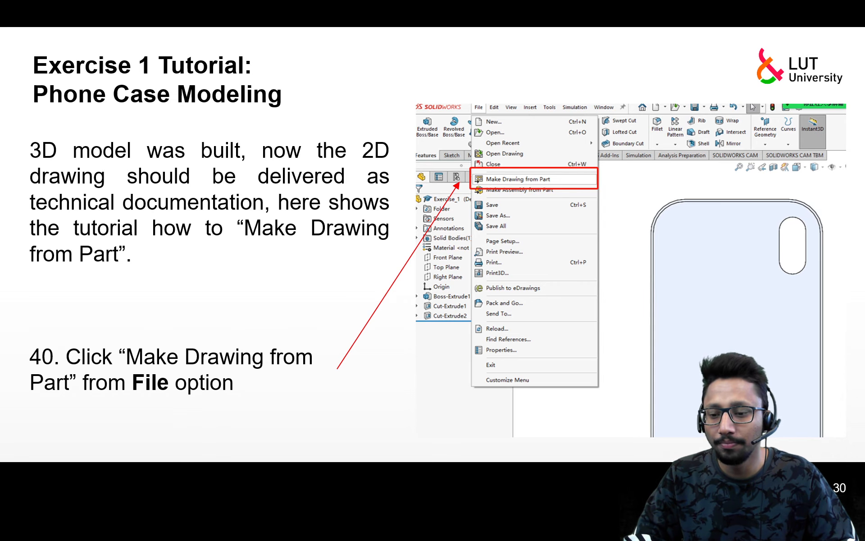
key("Right")
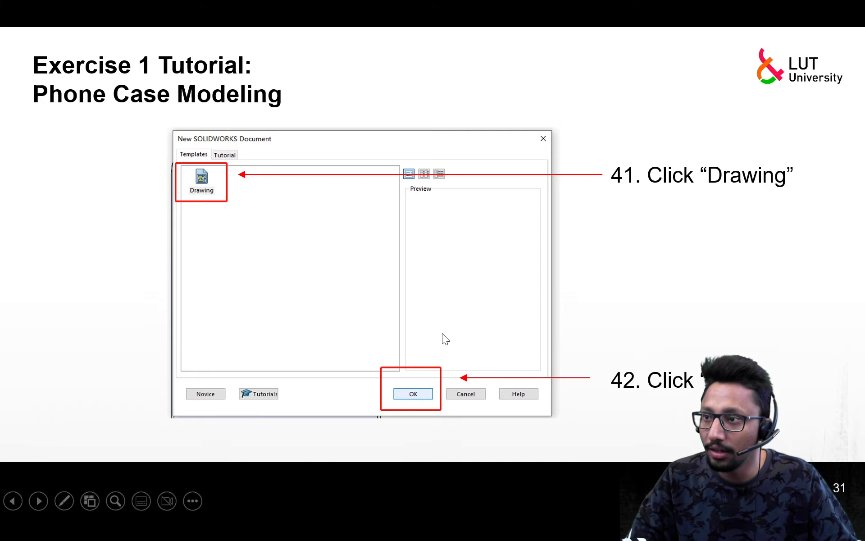
key("alt+Tab")
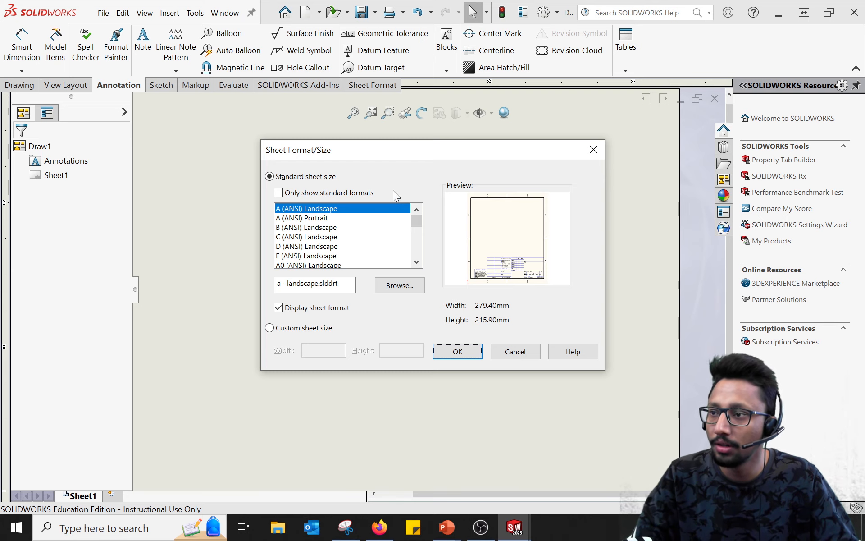
key("alt+Tab")
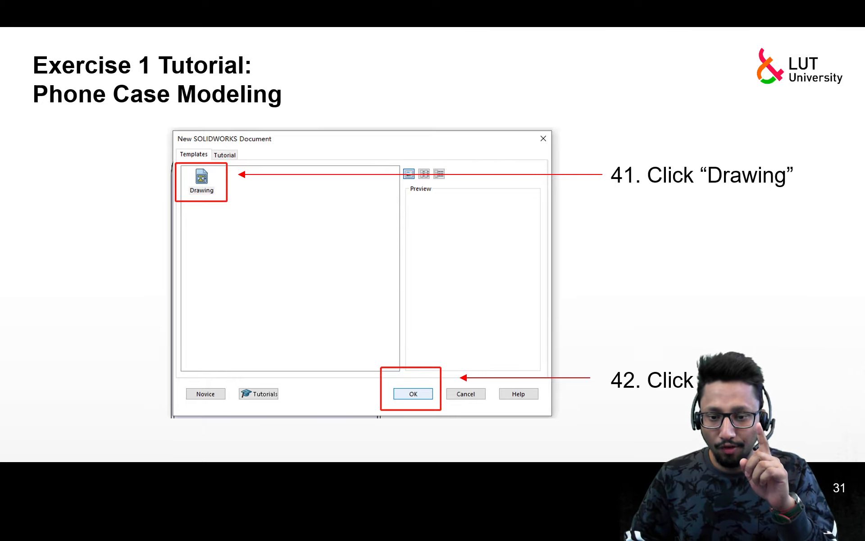
key("Right")
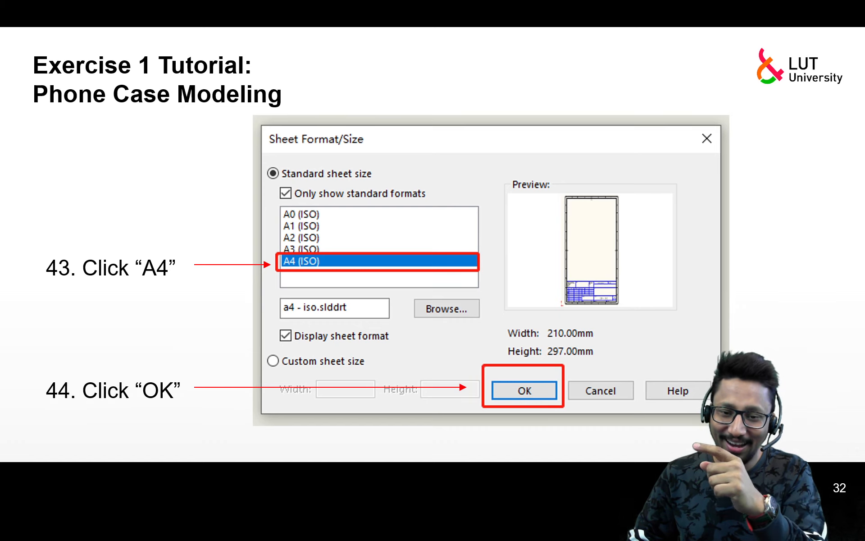
key("alt+Tab")
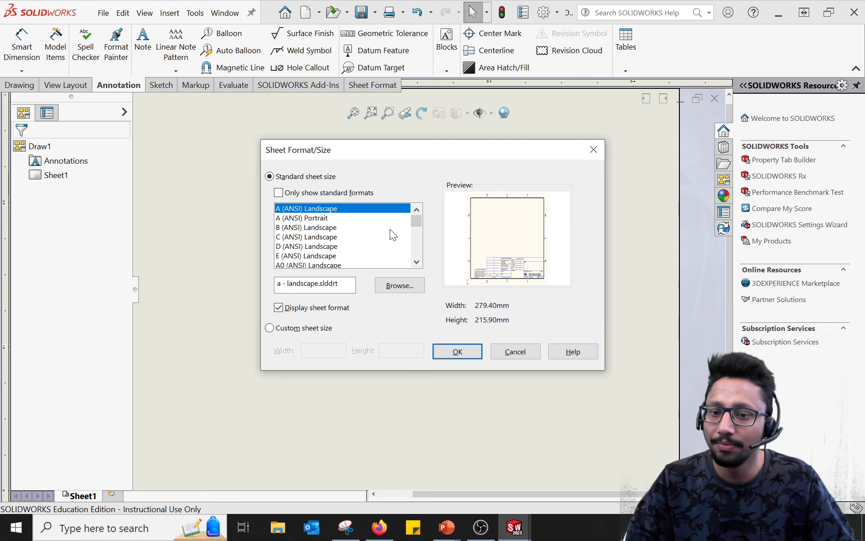
Set the drawing sheet to the standard A4 (ISO) format with the sheet format displayed, and create the sheet.
left_click_drag(415, 220, 415, 222)
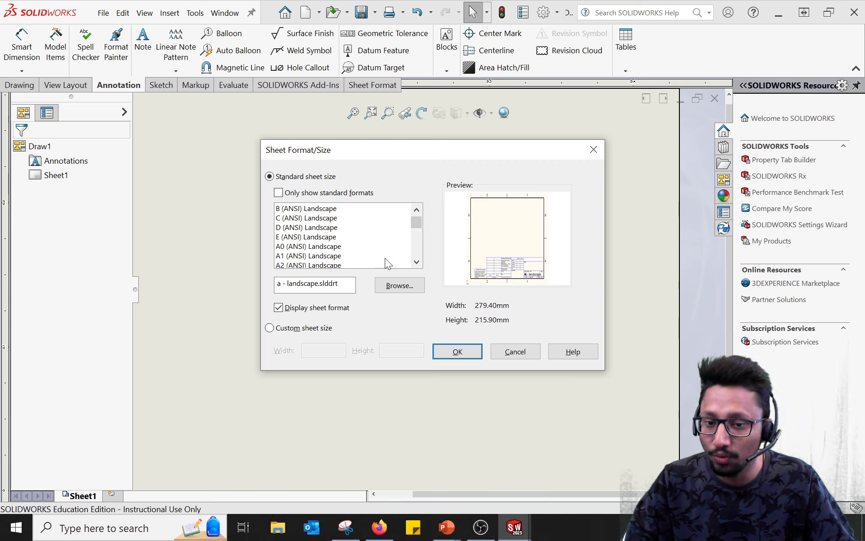
scroll(419, 218, "up", 2)
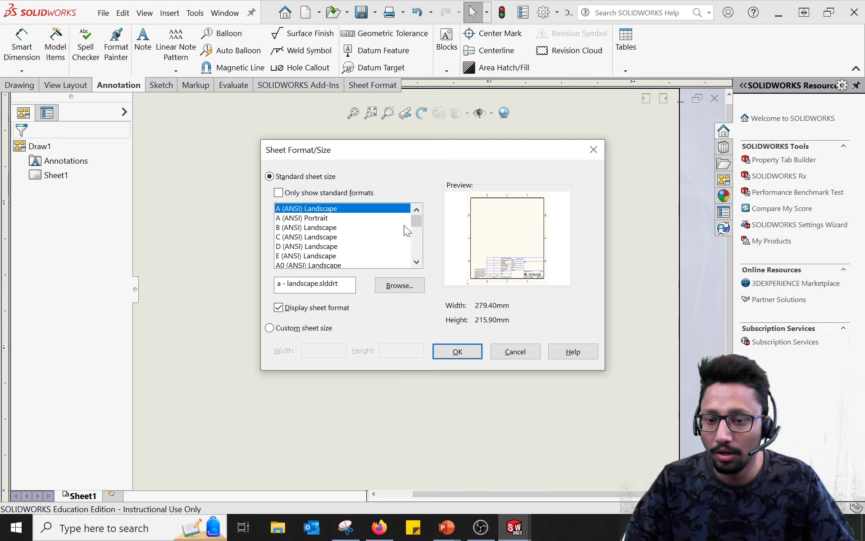
left_click(420, 264)
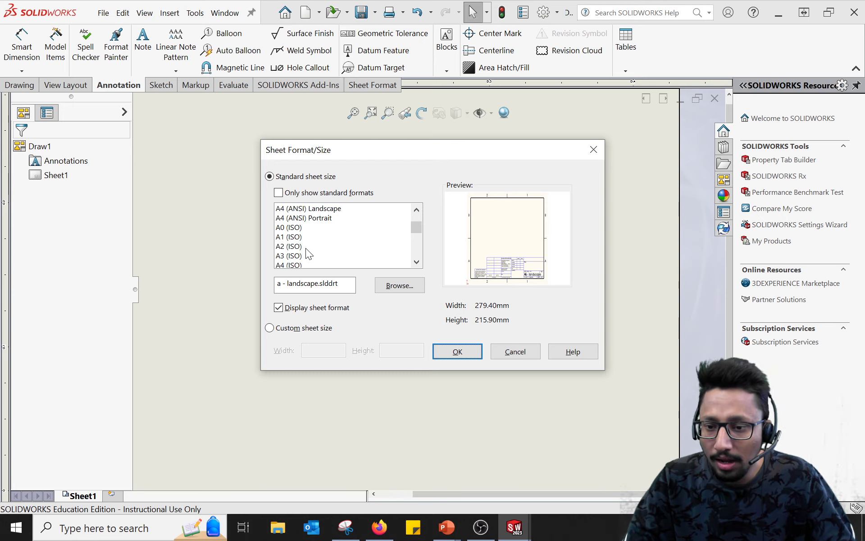
left_click(417, 261)
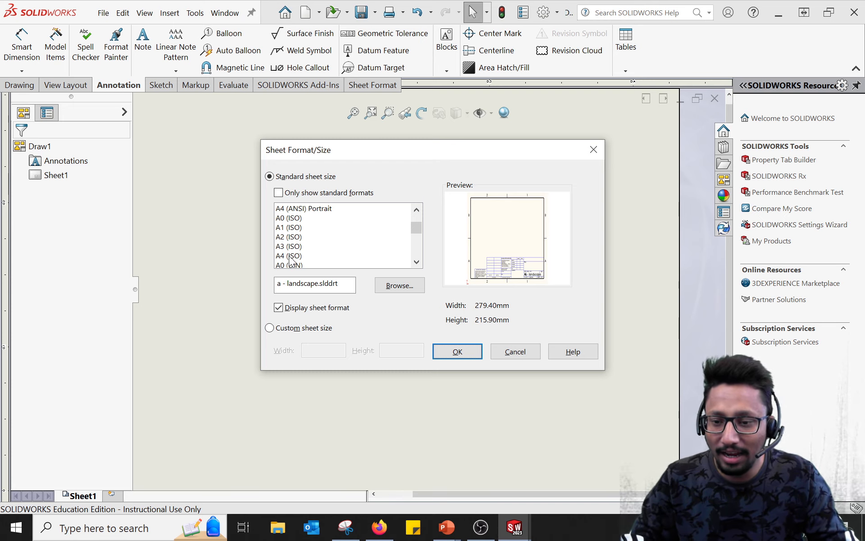
left_click(290, 257)
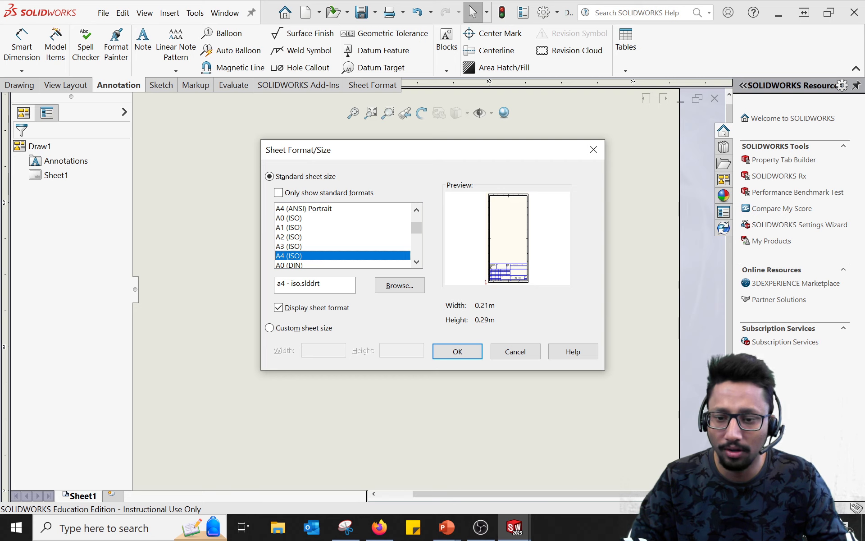
left_click(463, 353)
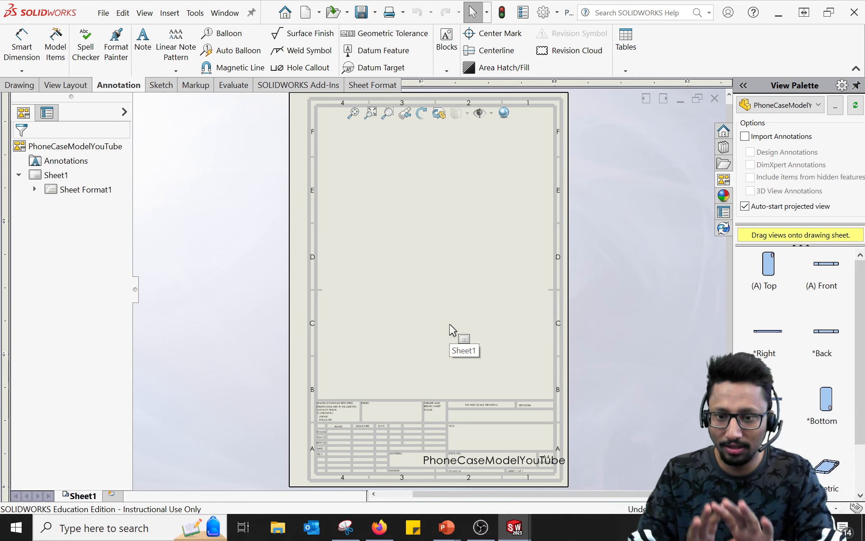
Switch to the PowerPoint slides to read how the drawing views should be placed, and return to SOLIDWORKS.
mouse_move(453, 331)
left_mouse_down()
mouse_move(556, 299)
mouse_move(271, 183)
mouse_move(435, 213)
mouse_move(392, 309)
left_mouse_up()
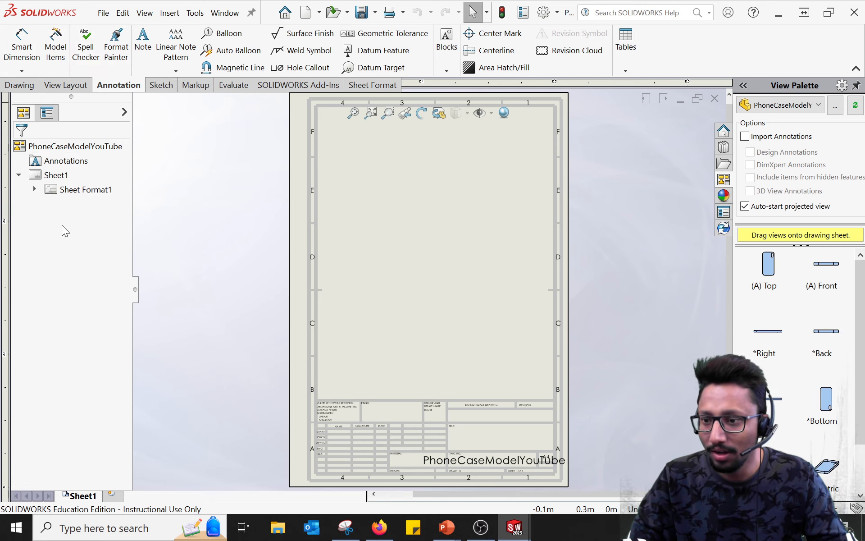
mouse_move(69, 198)
left_mouse_down()
mouse_move(354, 160)
mouse_move(460, 410)
mouse_move(450, 419)
left_mouse_up()
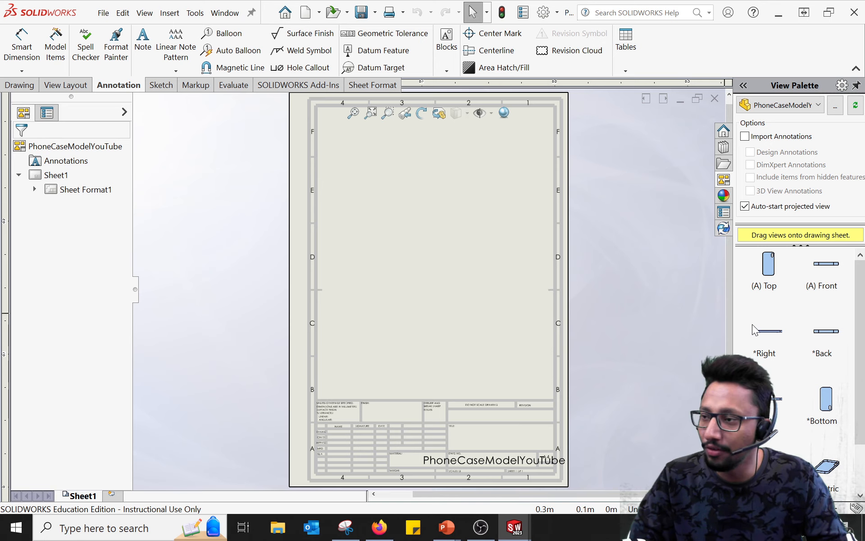
key("alt+Tab")
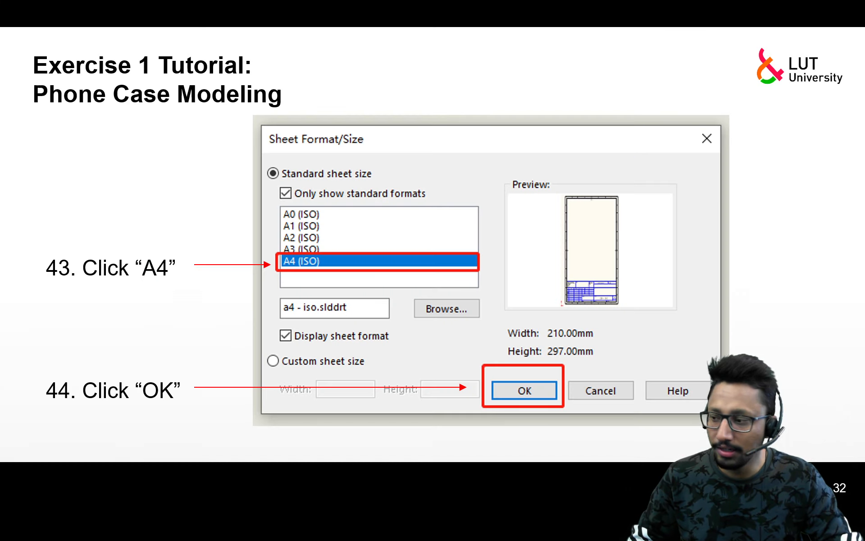
key("Right")
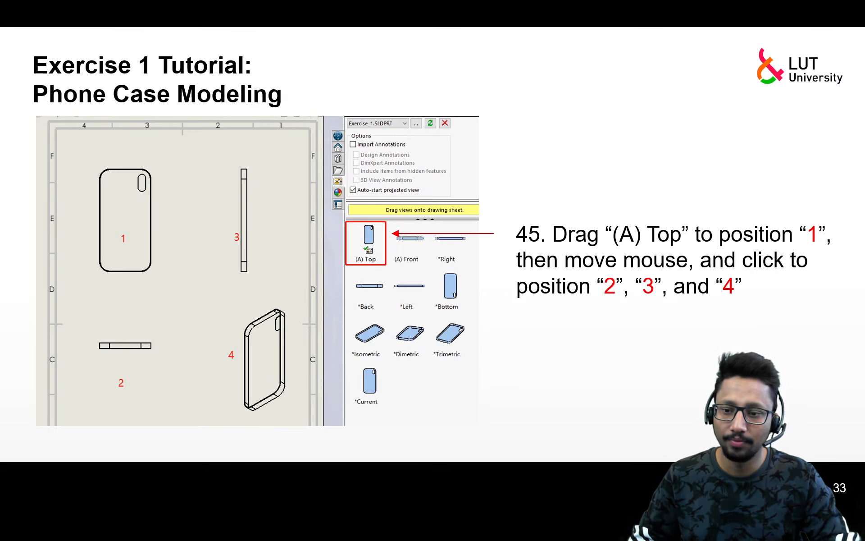
key("alt+Tab")
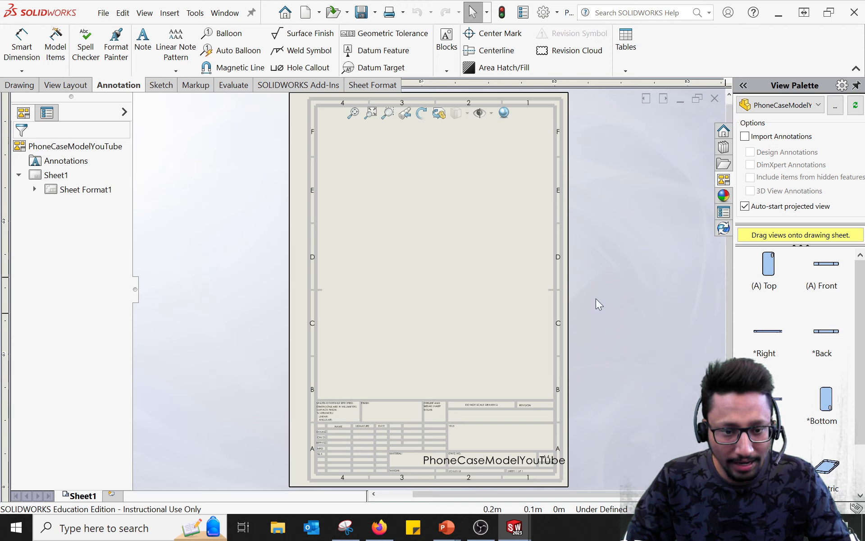
Place the (A) Top view of the phone case in the upper-left area of the A4 sheet.
left_click(768, 266)
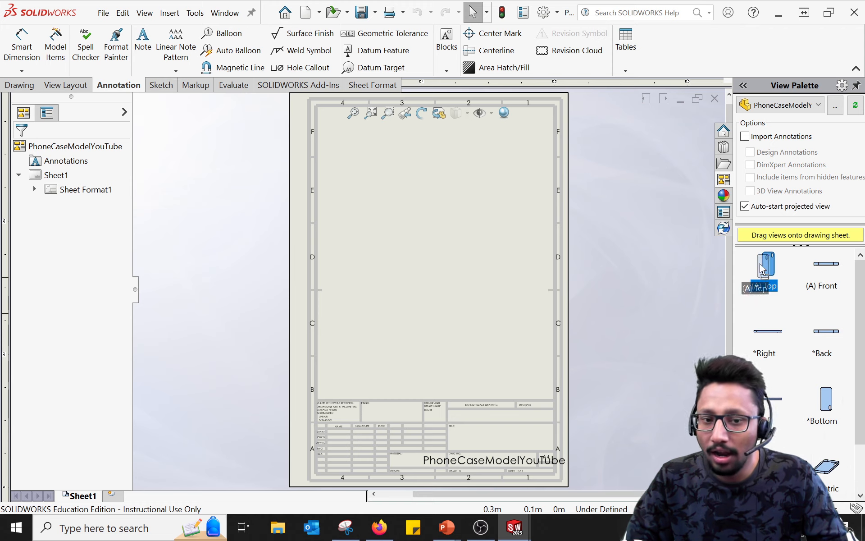
left_click_drag(770, 263, 379, 179)
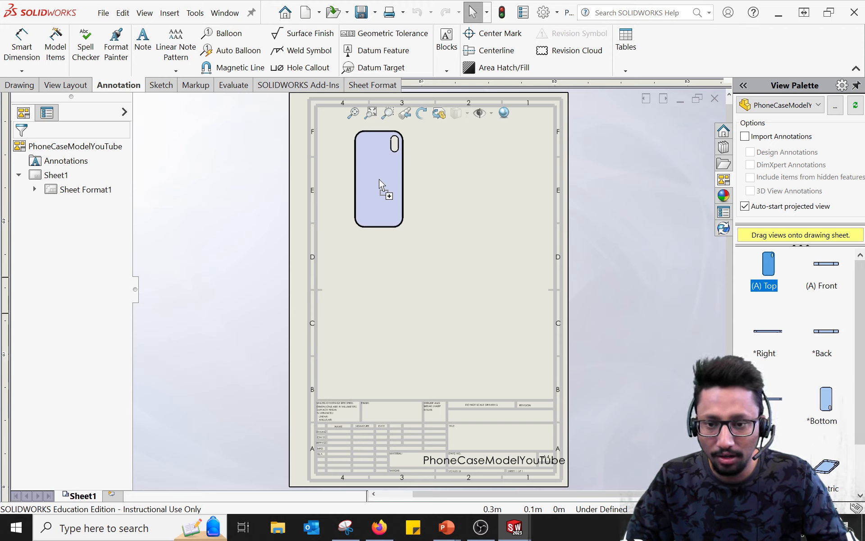
left_click_drag(380, 180, 380, 180)
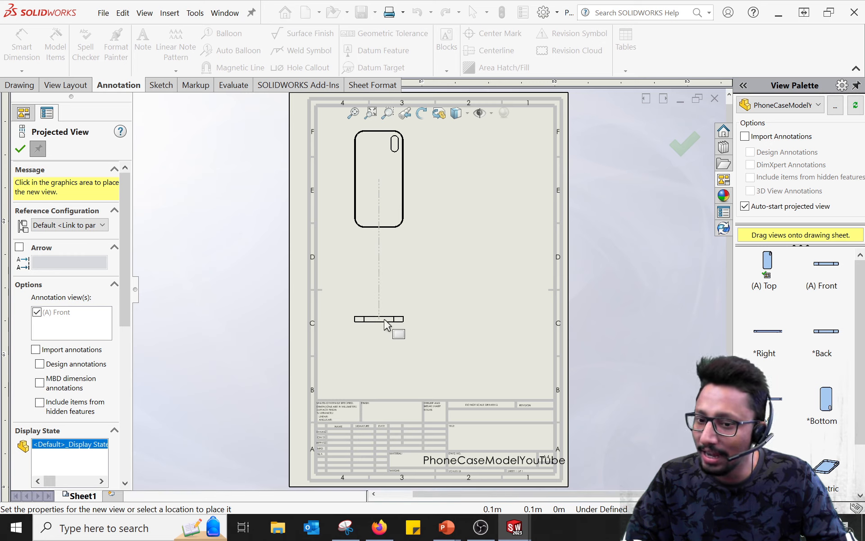
Project three views from the top view: one below it, one to its right and an isometric one diagonally below right, and finish the projection.
left_click(385, 323)
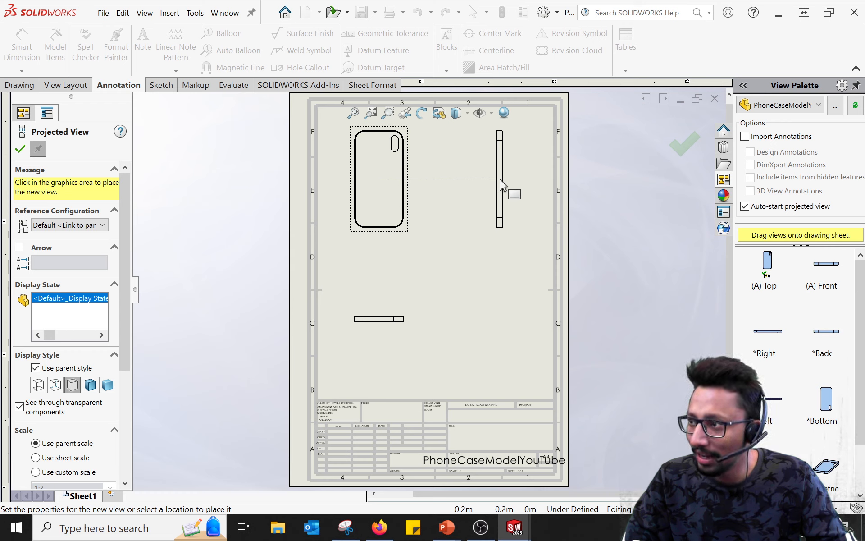
left_click(501, 184)
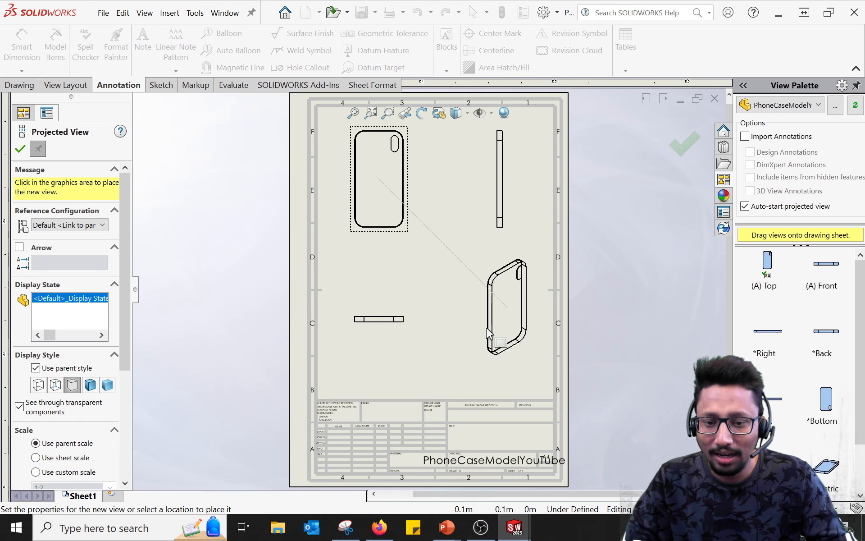
left_click(490, 333)
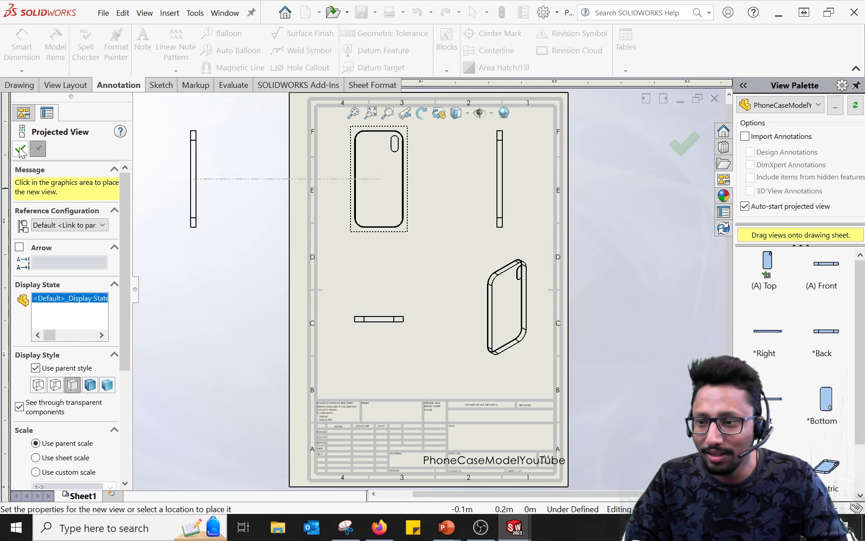
left_click(682, 149)
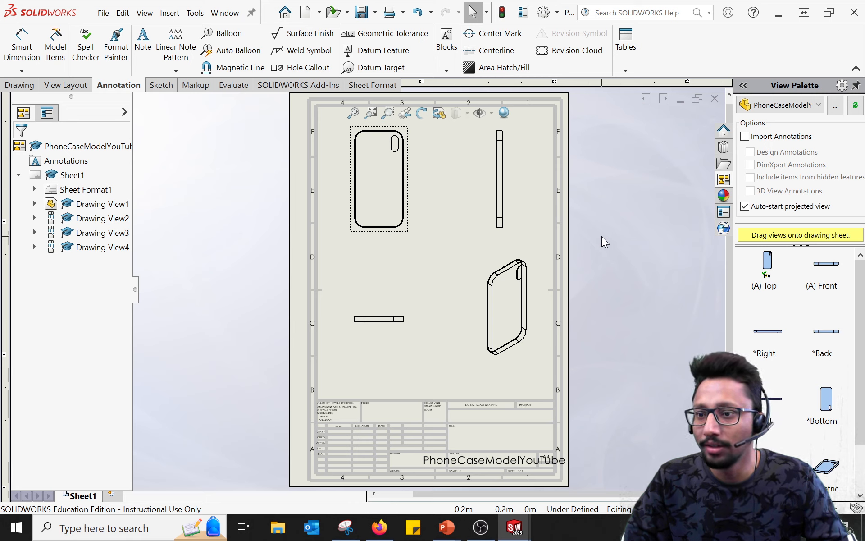
left_click(456, 153)
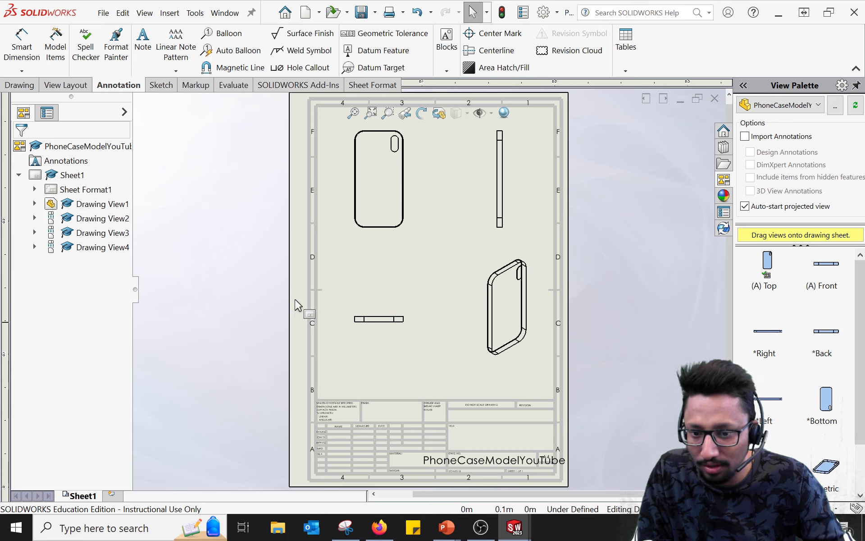
left_click(99, 205)
left_click(182, 237)
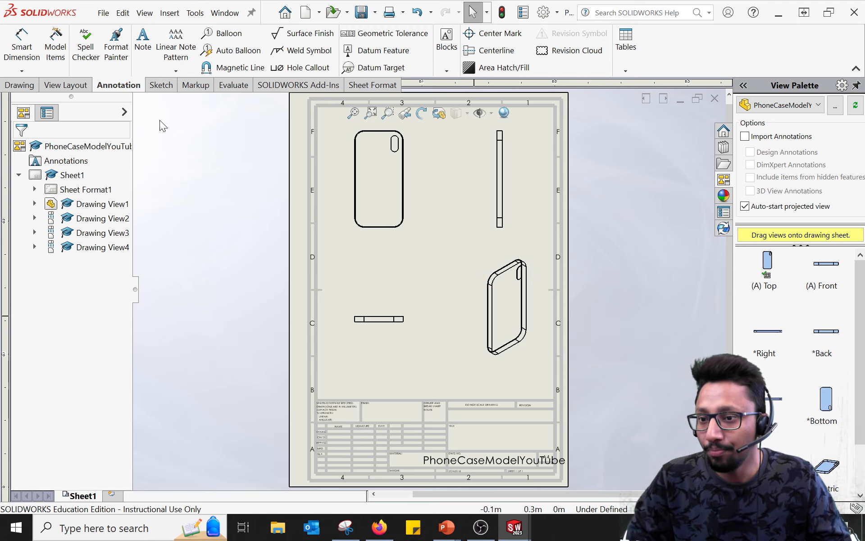
left_click(27, 90)
left_click(118, 86)
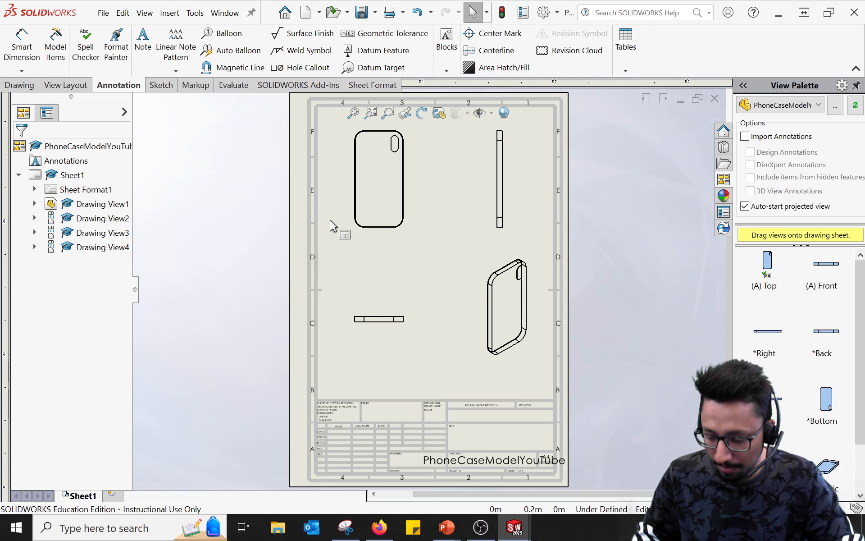
Switch to the PowerPoint slides to read how to dimension the case's width, and return to SOLIDWORKS.
key("alt+Tab")
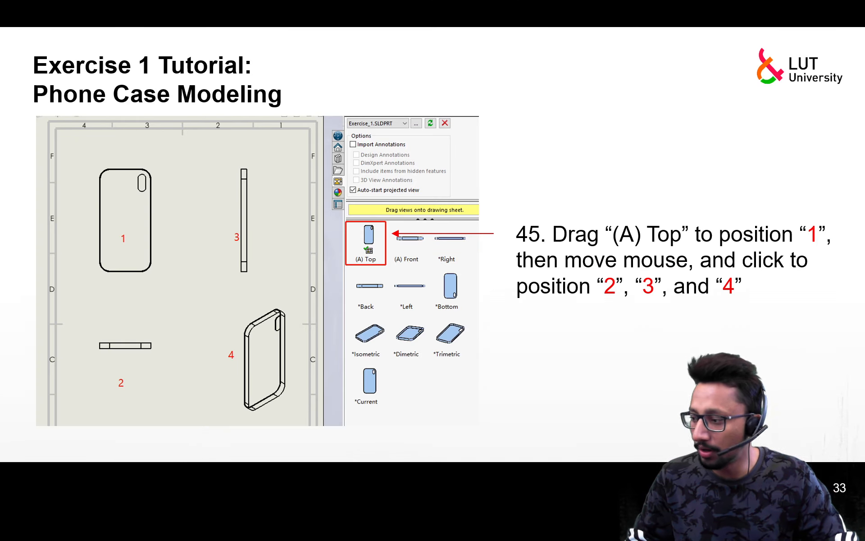
key("Right")
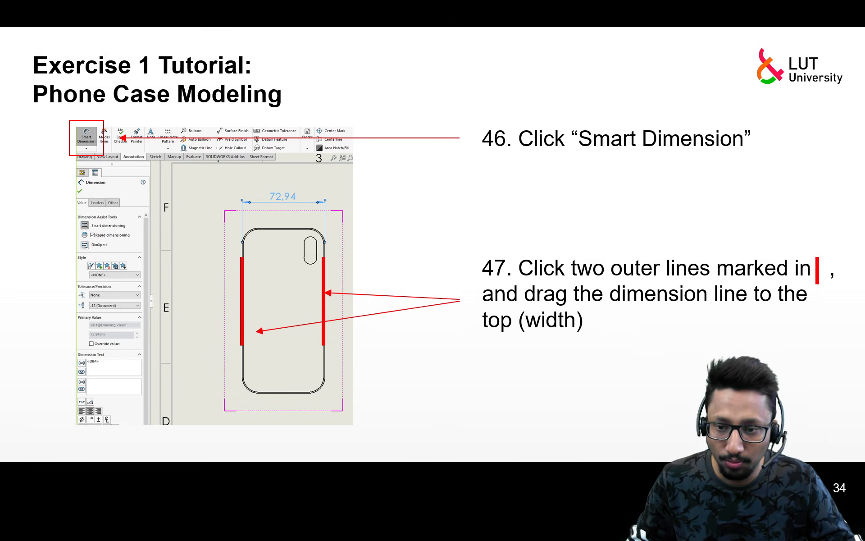
key("alt+Tab")
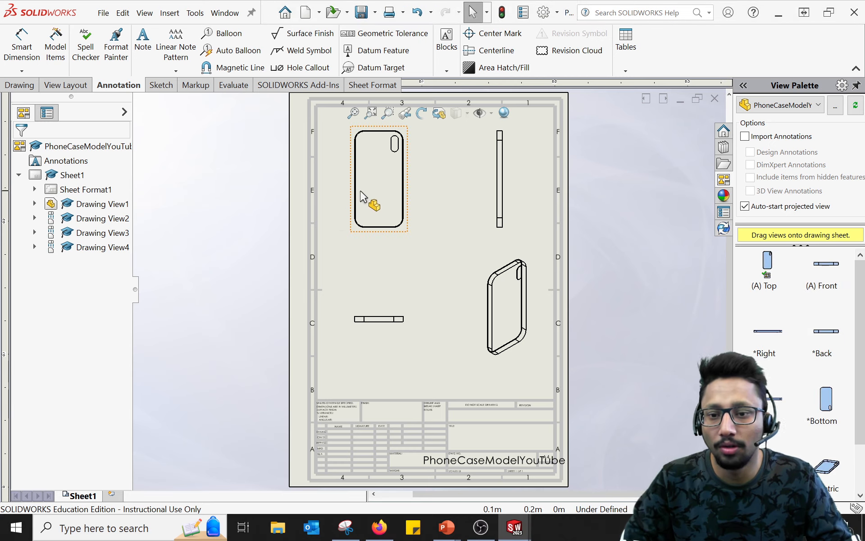
Use Smart Dimension to dimension the phone case's width between the two outer long edges of the top view, placing the dimension above the case.
scroll(338, 157, "up", 2)
scroll(339, 157, "down", 1)
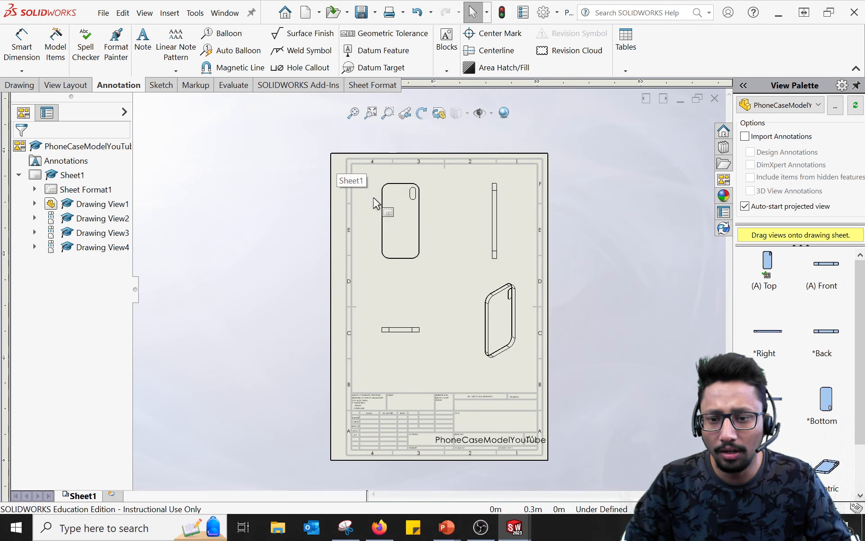
scroll(393, 212, "down", 3)
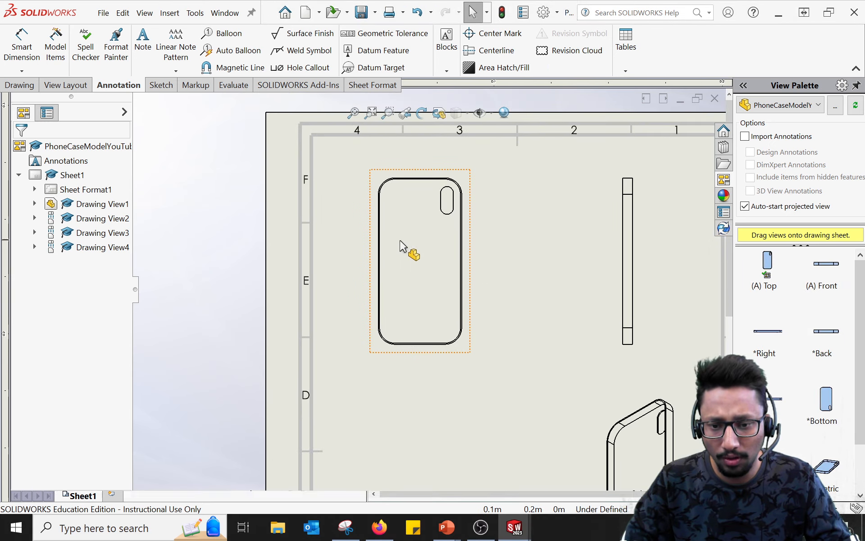
scroll(403, 248, "down", 1)
scroll(419, 247, "down", 1)
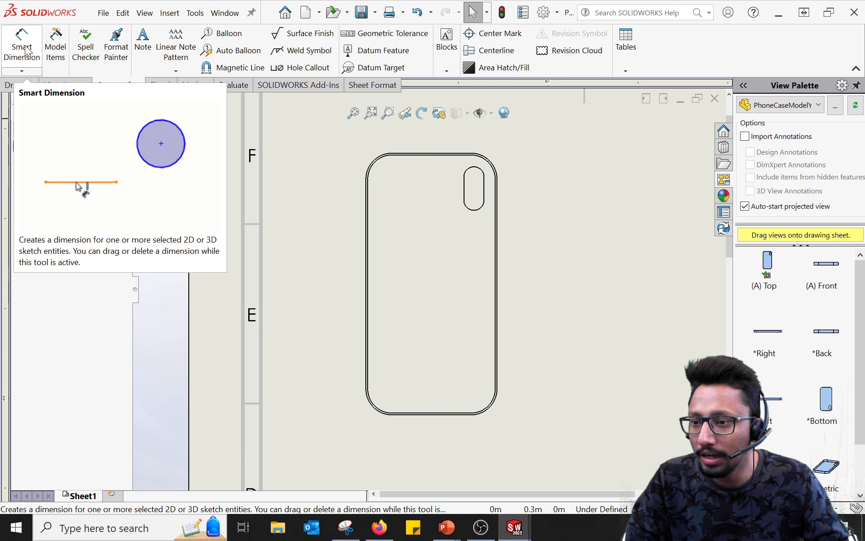
left_click(23, 71)
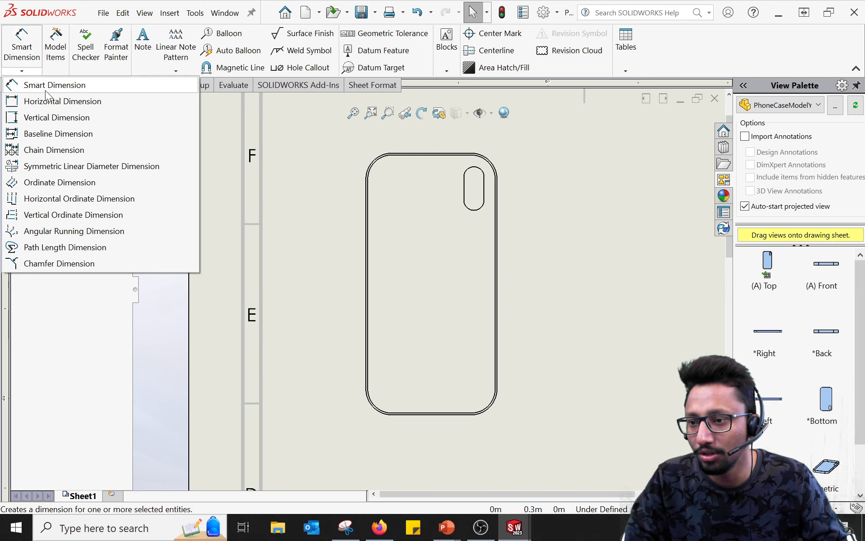
left_click(240, 108)
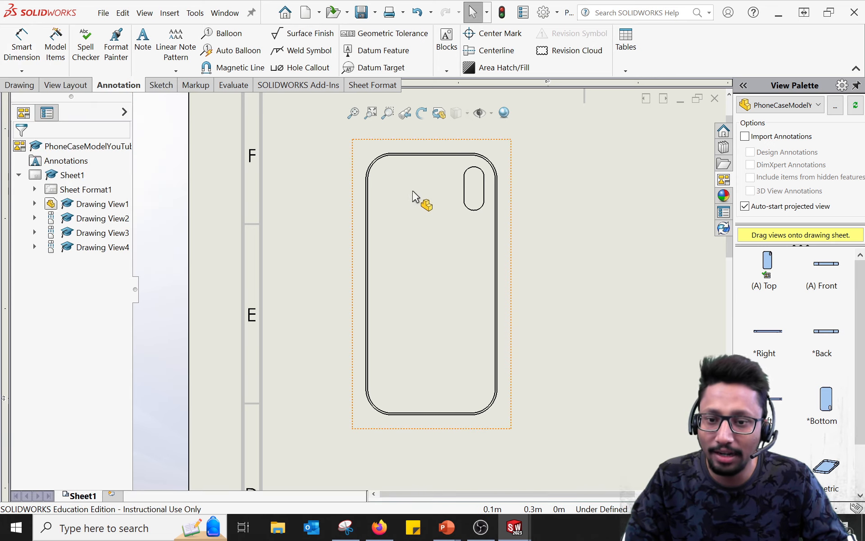
left_click(22, 45)
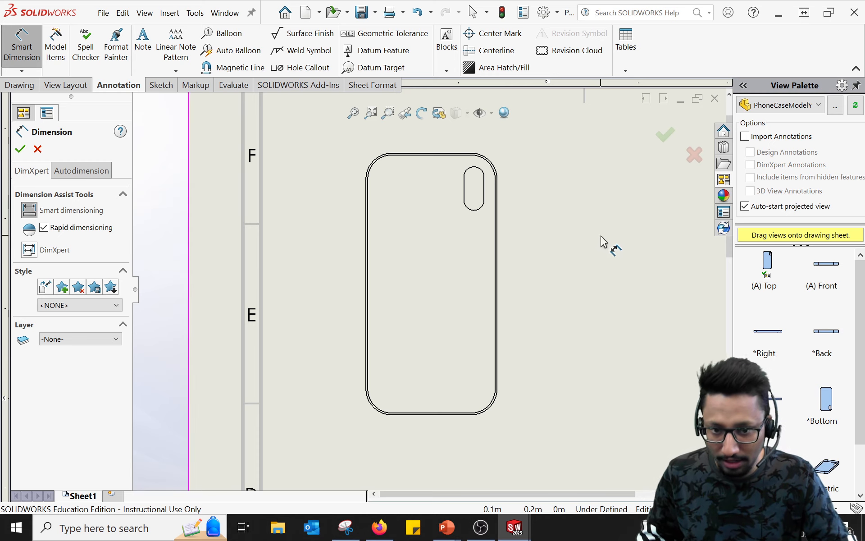
mouse_move(598, 222)
middle_mouse_down()
mouse_move(593, 288)
mouse_move(603, 273)
mouse_move(596, 270)
middle_mouse_up()
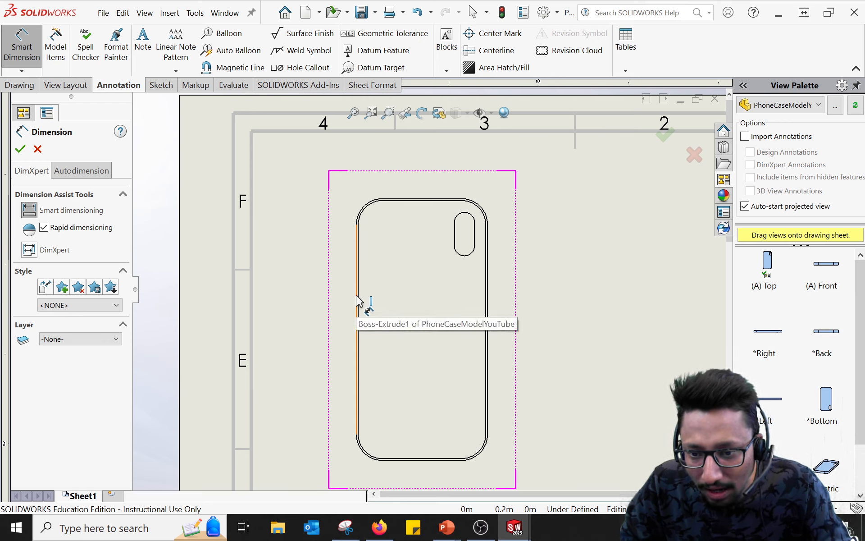
left_click(358, 296)
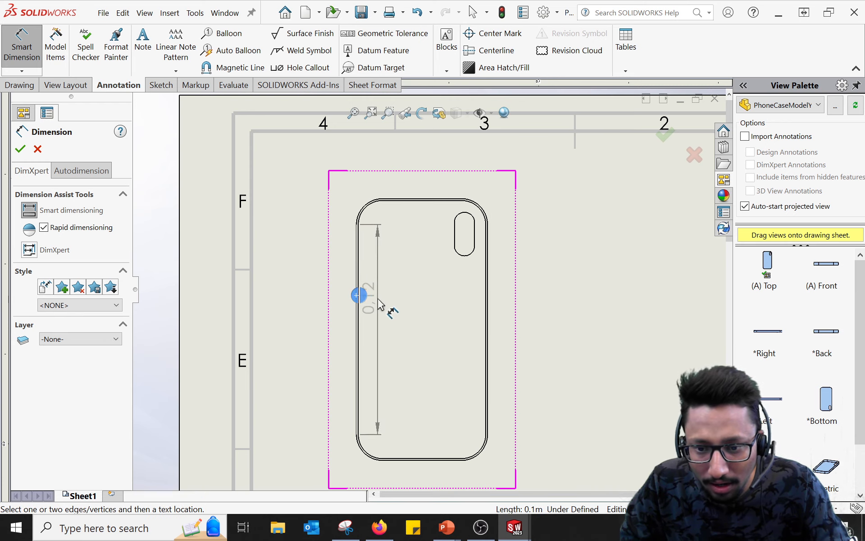
left_click(487, 305)
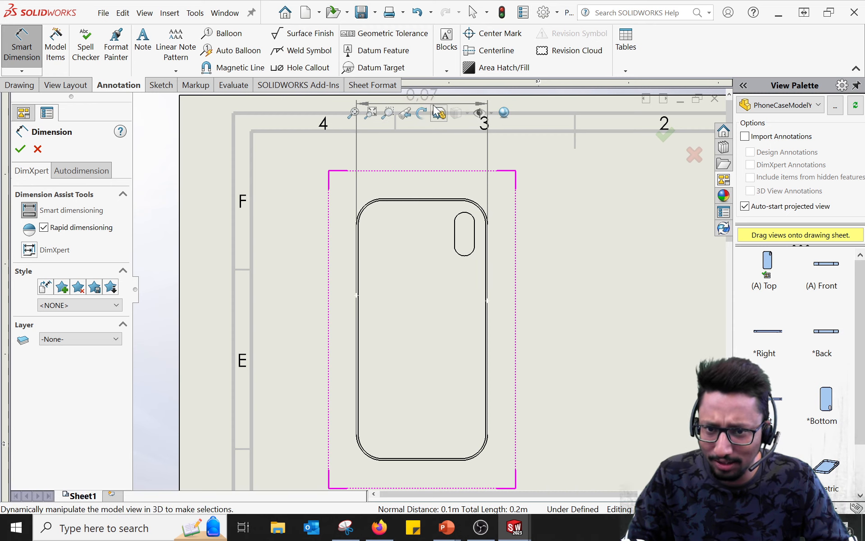
left_click(422, 168)
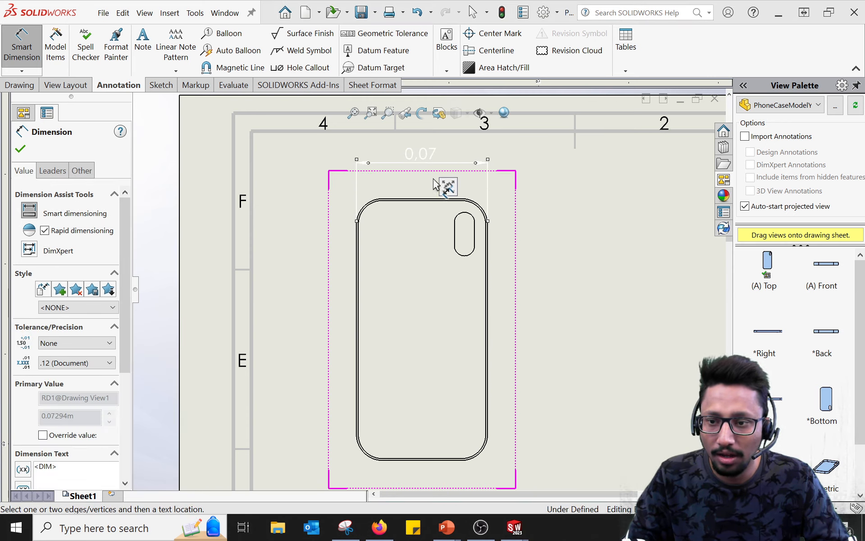
left_click(601, 251)
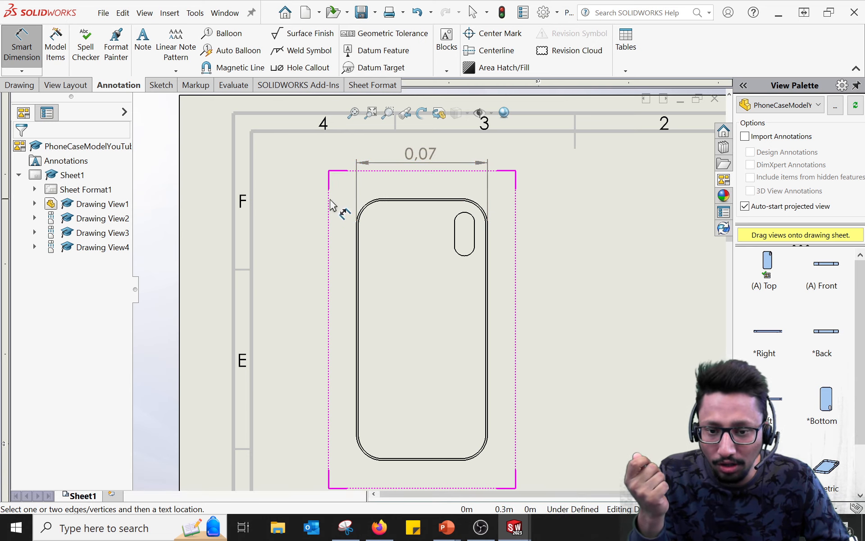
Examine the units note in the drawing's title block and compare it with the width dimension above the top view.
scroll(354, 232, "down", 1)
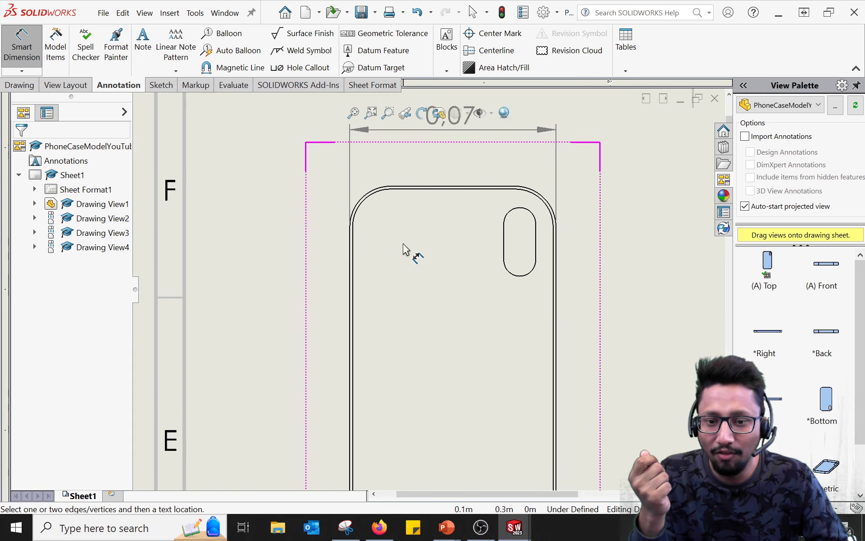
scroll(403, 243, "down", 2)
scroll(403, 244, "up", 4)
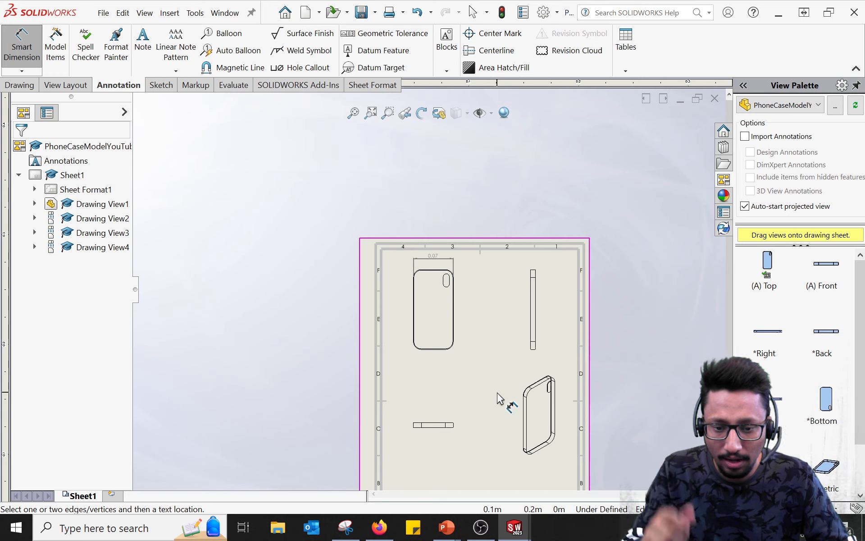
middle_click_drag(504, 396, 509, 236)
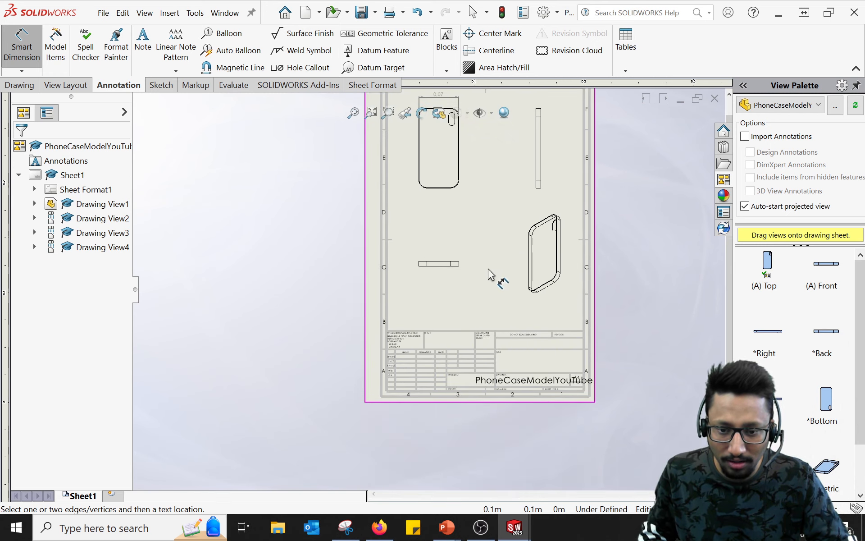
scroll(401, 354, "down", 3)
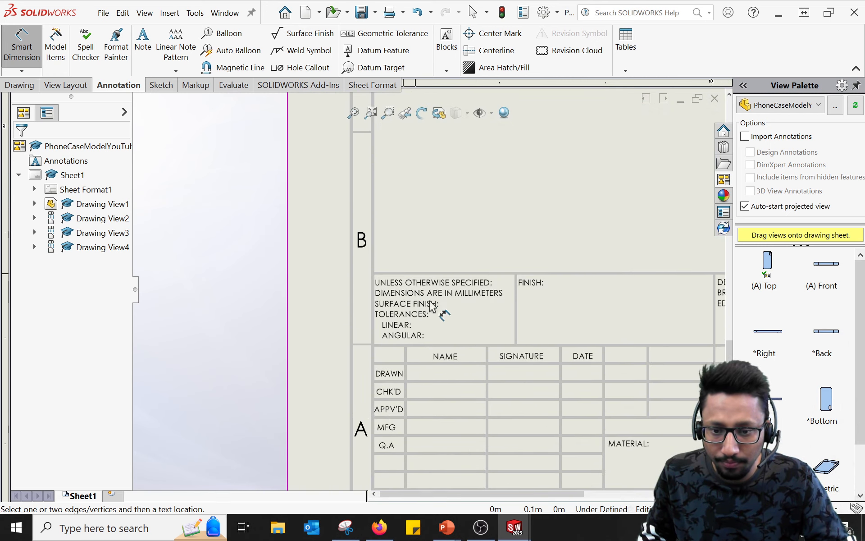
scroll(496, 332, "up", 1)
scroll(420, 335, "up", 4)
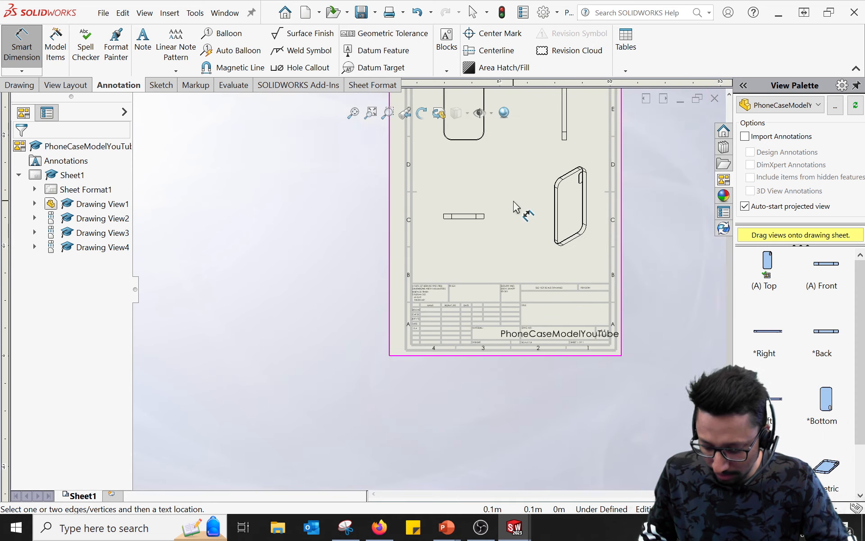
middle_click_drag(516, 195, 499, 351)
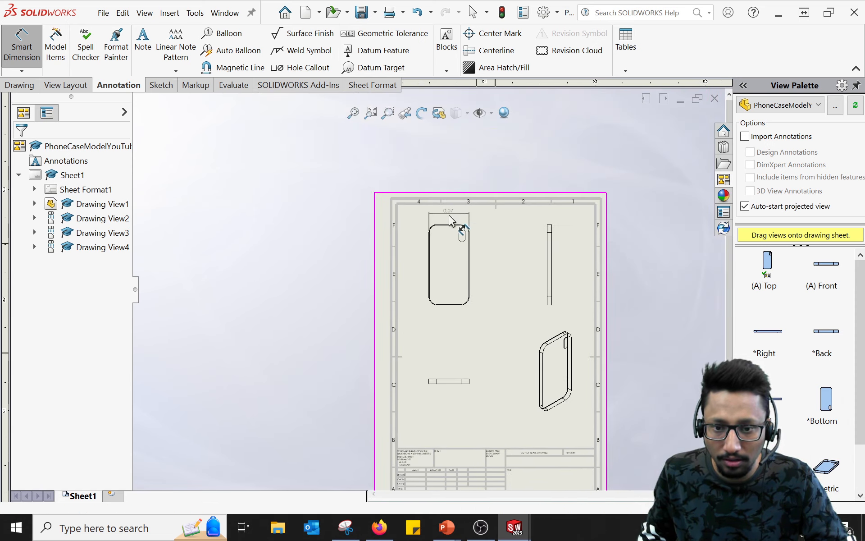
scroll(444, 252, "down", 4)
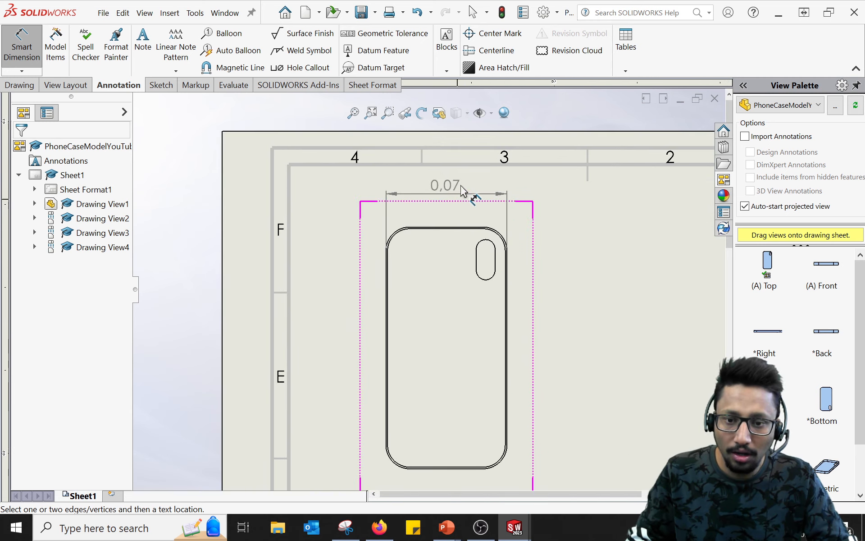
left_click(452, 185)
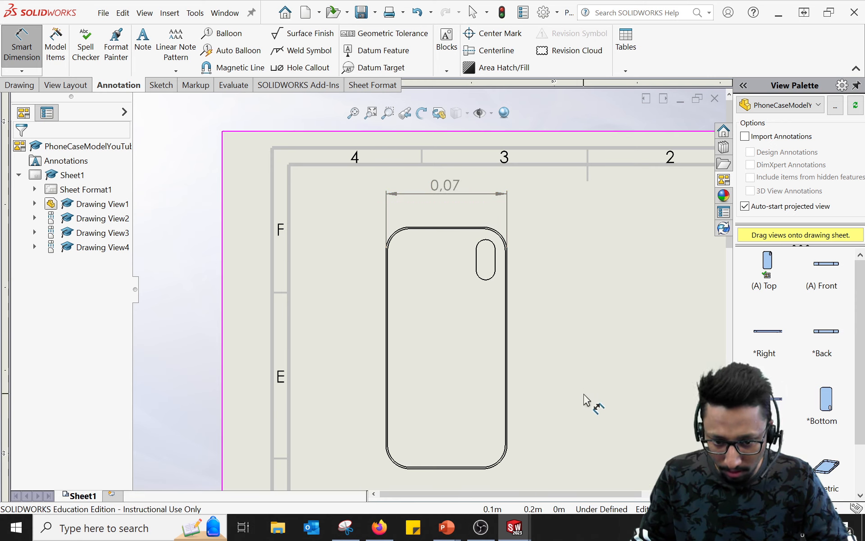
mouse_move(608, 440)
middle_mouse_down()
mouse_move(546, 242)
mouse_move(544, 349)
mouse_move(496, 378)
mouse_move(491, 250)
mouse_move(629, 208)
middle_mouse_up()
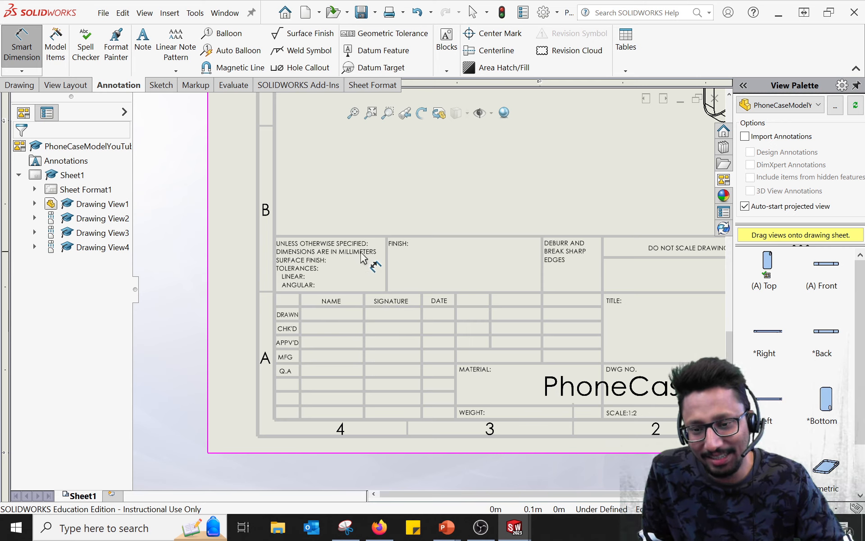
scroll(405, 374, "down", 5)
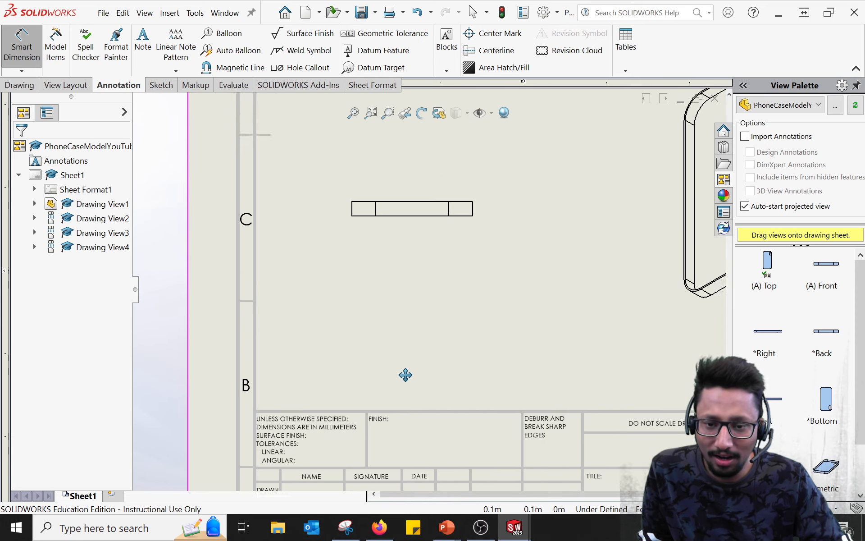
scroll(448, 388, "up", 3)
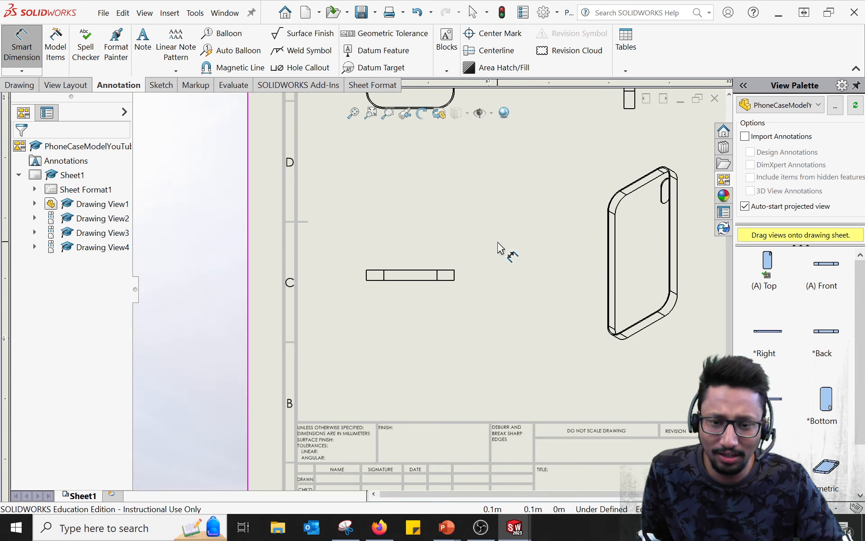
mouse_move(498, 239)
middle_mouse_down()
mouse_move(506, 313)
mouse_move(494, 377)
middle_mouse_up()
mouse_move(515, 299)
middle_mouse_down()
mouse_move(514, 376)
mouse_move(479, 367)
middle_mouse_up()
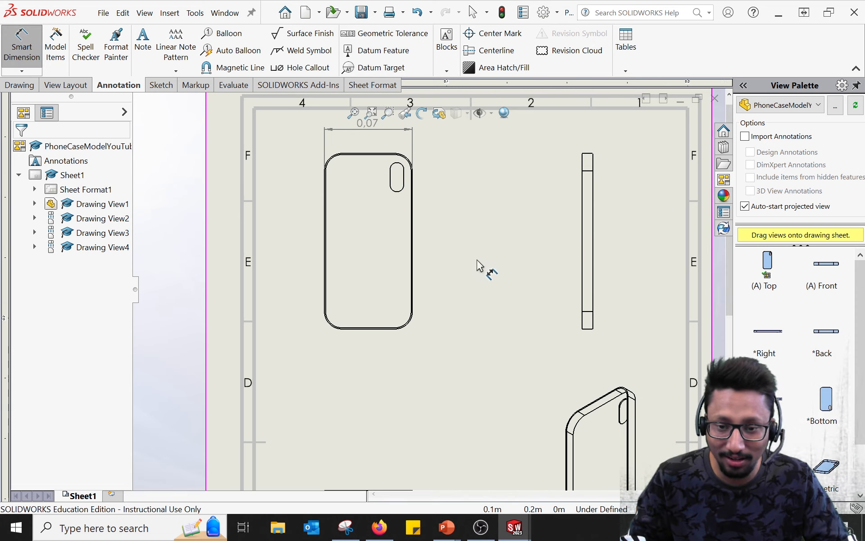
mouse_move(489, 236)
middle_mouse_down()
mouse_move(495, 322)
mouse_move(574, 299)
mouse_move(465, 263)
mouse_move(521, 279)
middle_mouse_up()
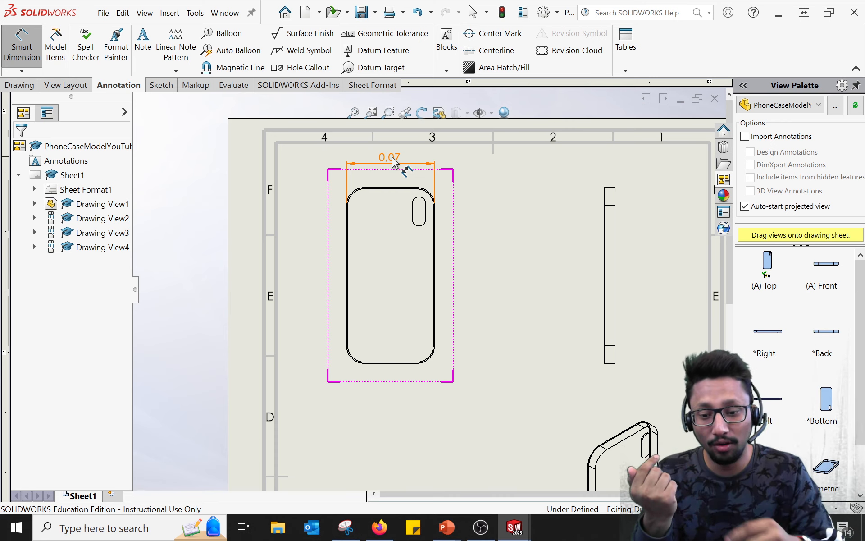
Deselect the dimension on the drawing sheet and preview the open SOLIDWORKS part and drawing windows.
left_click(506, 304)
mouse_move(514, 527)
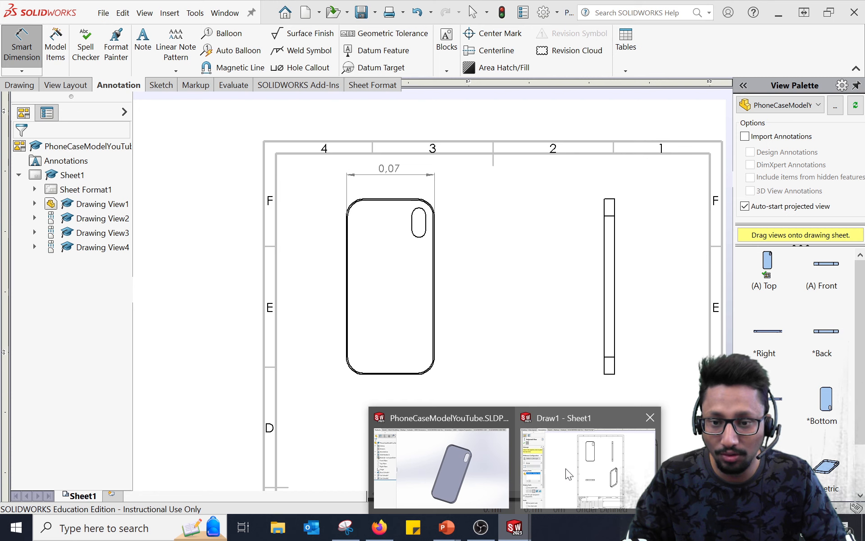
Set the drawing document's unit system to MMGS (millimeter, gram, second).
left_click(569, 474)
left_click(421, 276)
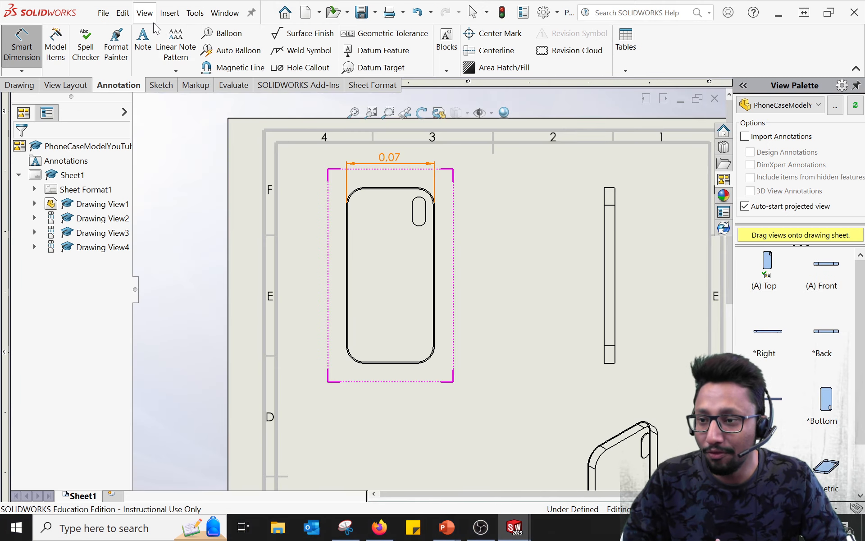
left_click(193, 13)
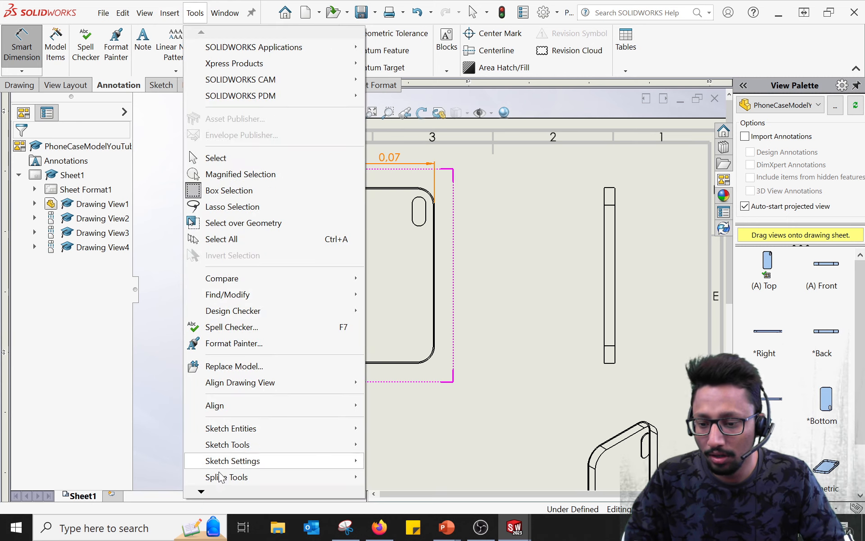
mouse_move(212, 493)
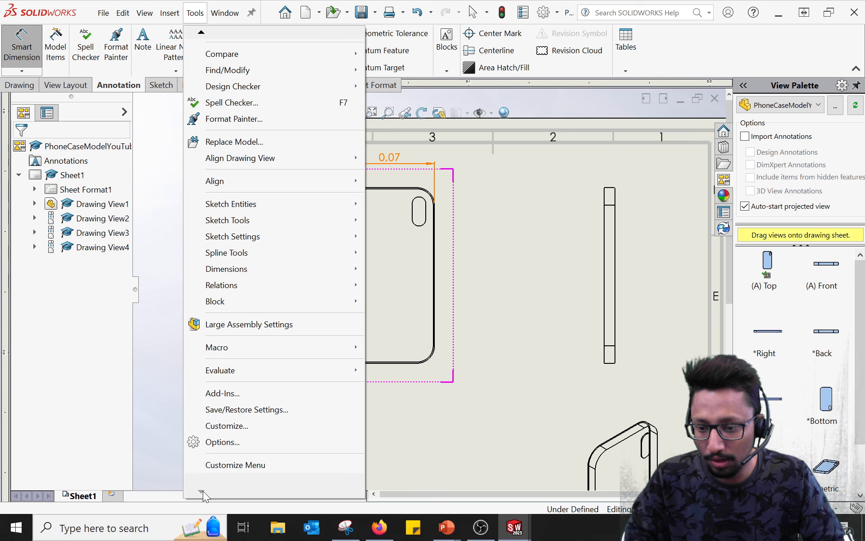
left_click(230, 442)
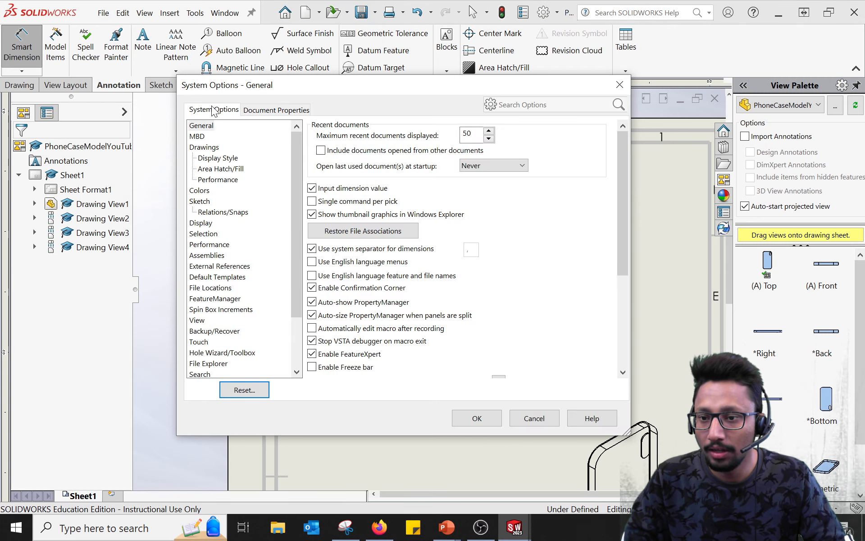
left_click(260, 111)
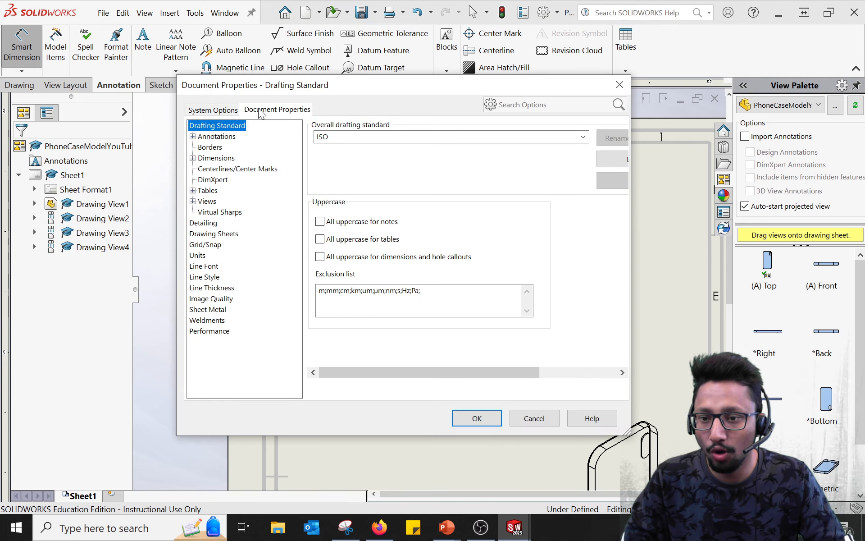
left_click(199, 255)
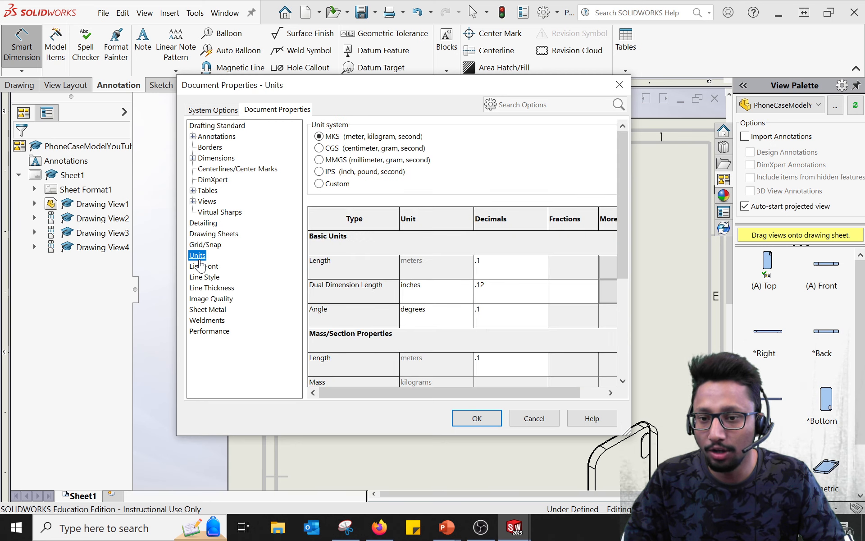
left_click(319, 160)
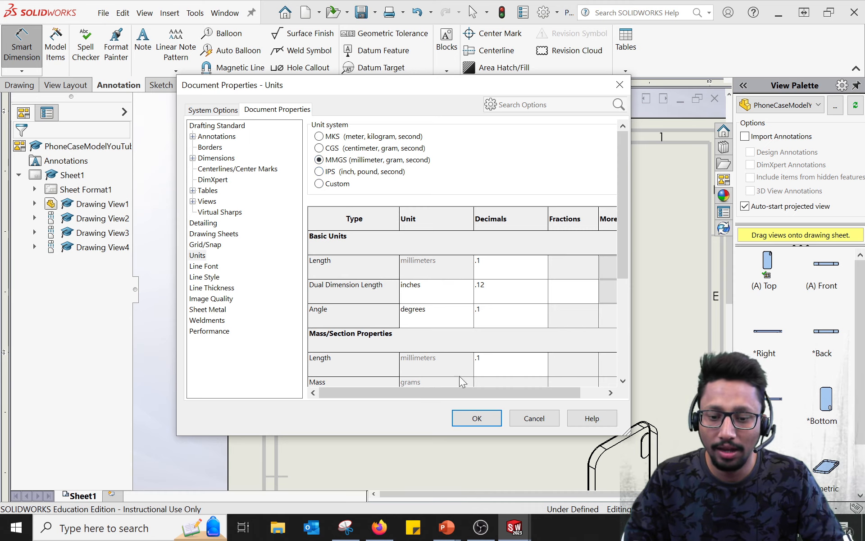
left_click(477, 418)
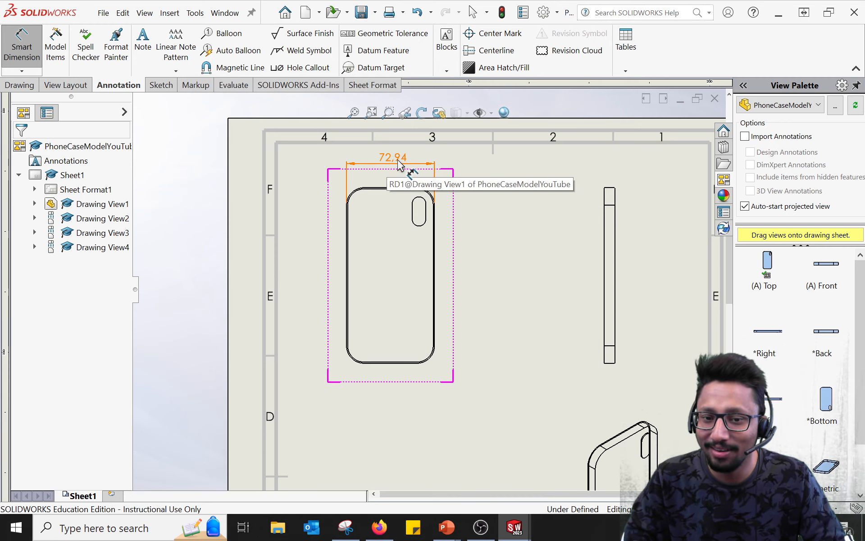
Examine the projected views, the title block and the width dimension across the drawing sheet.
middle_click_drag(563, 429, 557, 279)
scroll(557, 278, "down", 1)
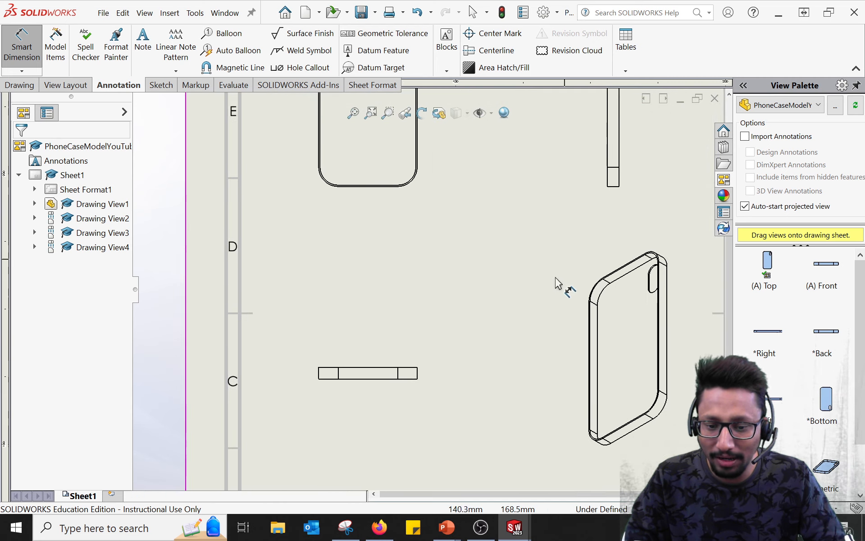
middle_click_drag(534, 373, 557, 229)
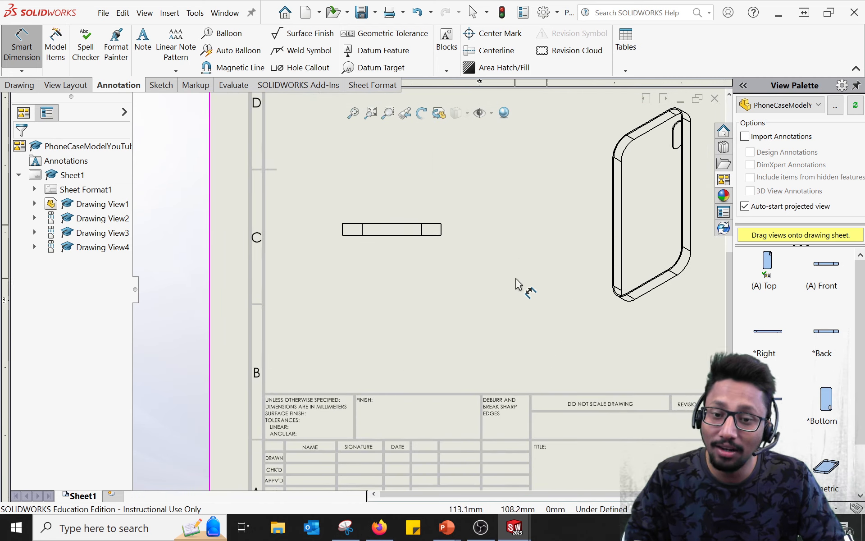
middle_click_drag(516, 278, 525, 444)
middle_click_drag(534, 231, 527, 367)
mouse_move(524, 260)
middle_mouse_down()
mouse_move(519, 334)
mouse_move(505, 339)
middle_mouse_up()
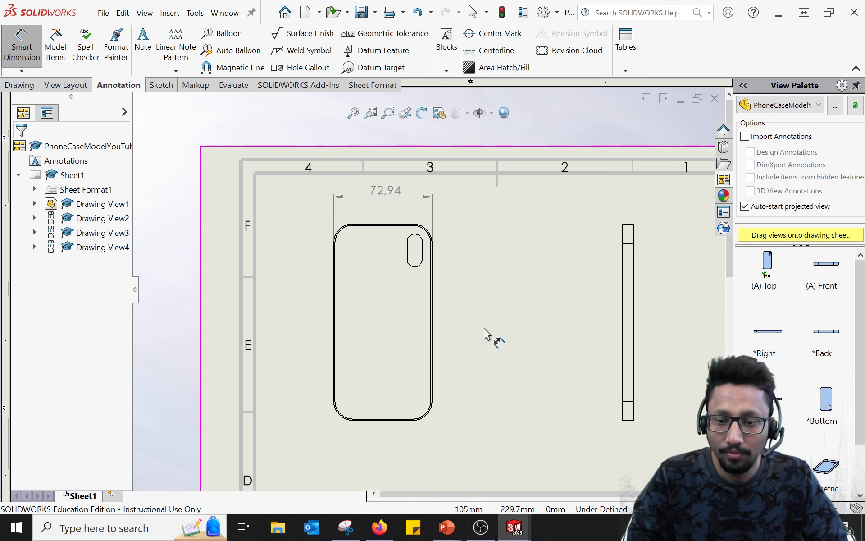
middle_click_drag(496, 338, 495, 300)
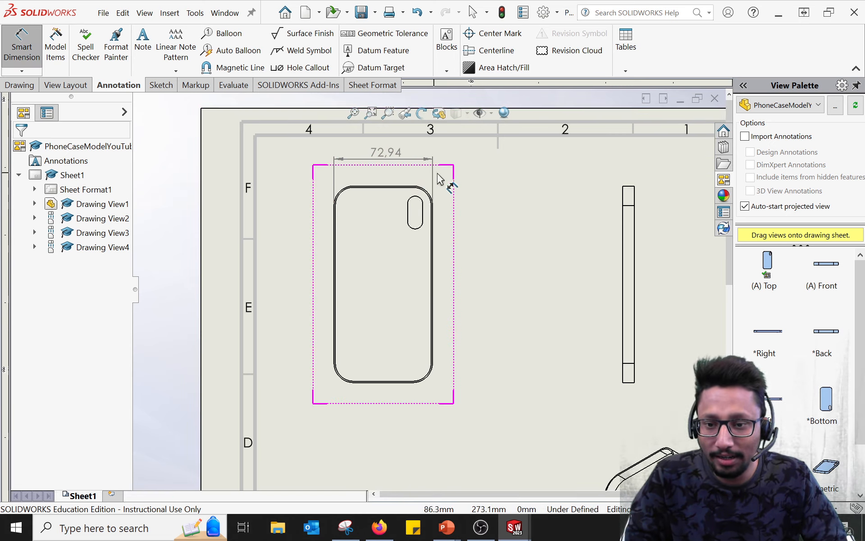
scroll(412, 306, "down", 2)
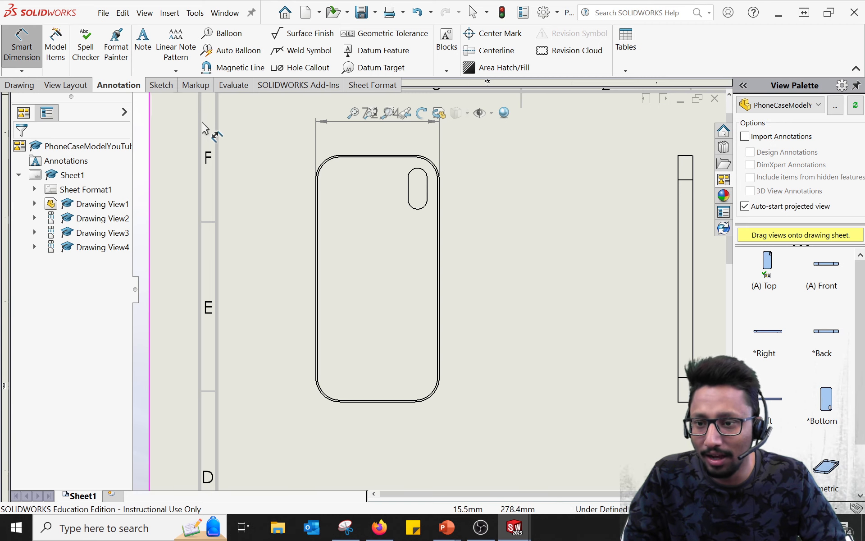
Dimension the phone case's overall length beside the main view and compare it with the reference values in Snipping Tool.
key("Escape")
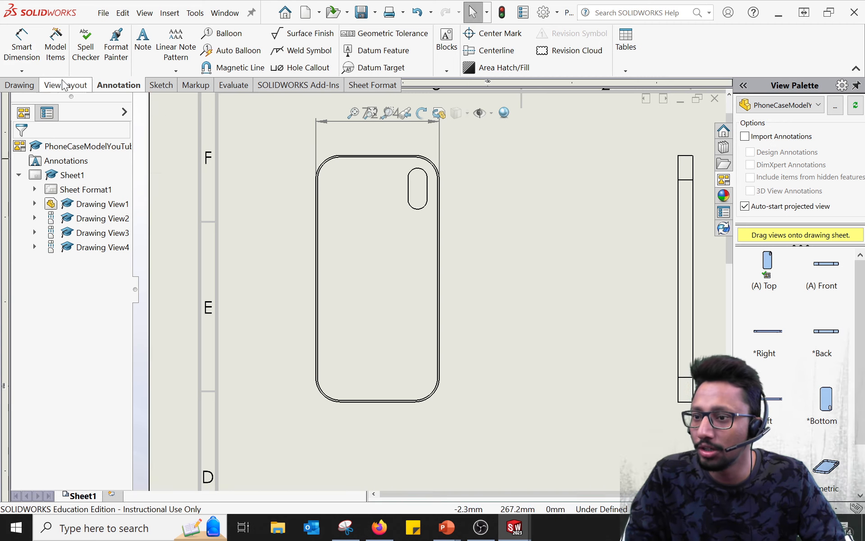
left_click(29, 46)
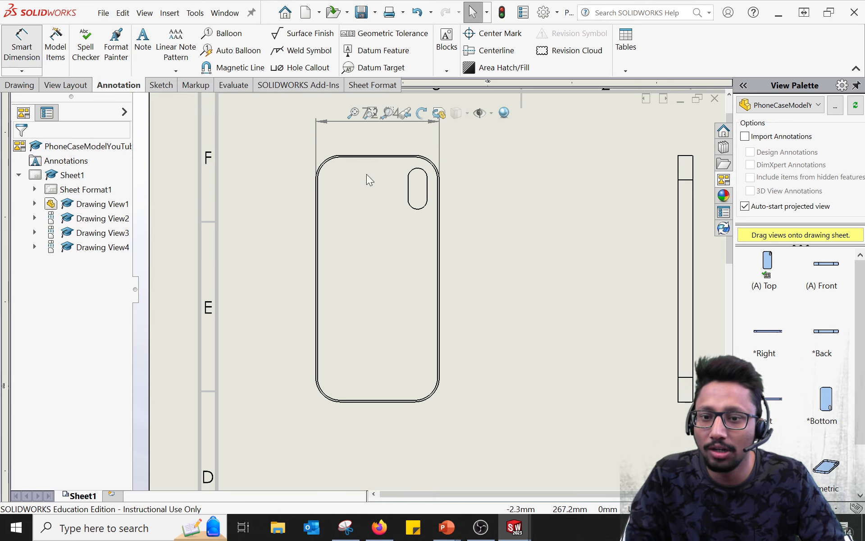
scroll(392, 234, "down", 3)
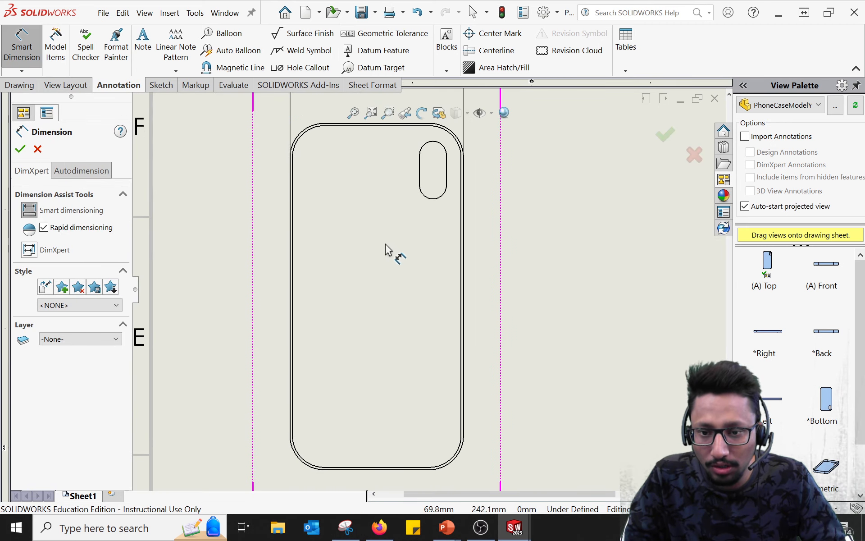
left_click(339, 126)
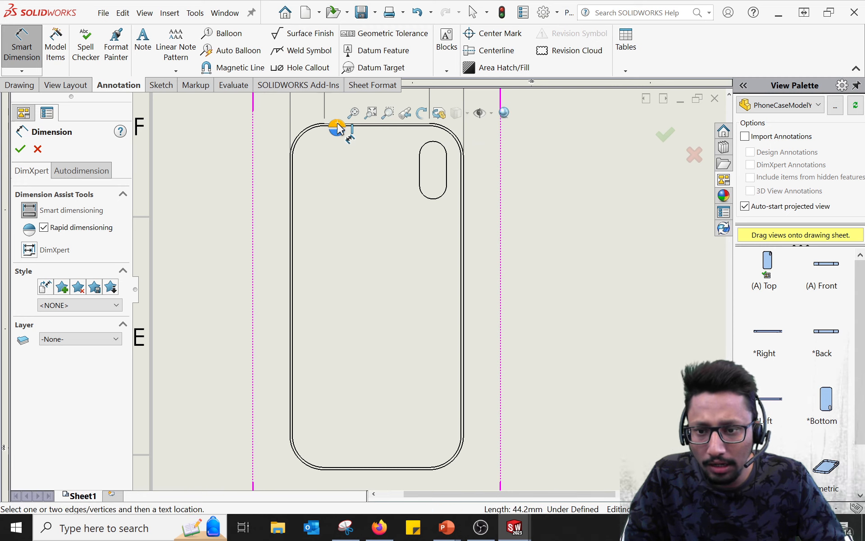
left_click(372, 473)
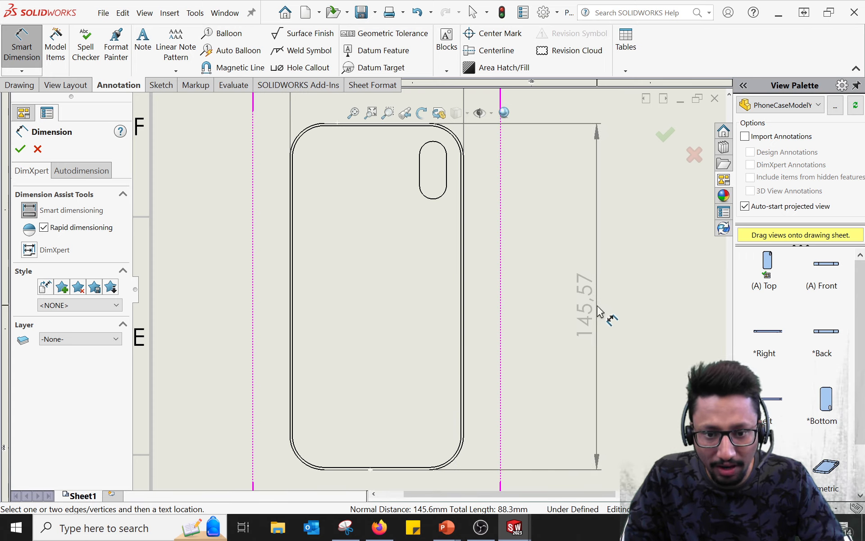
left_click(609, 311)
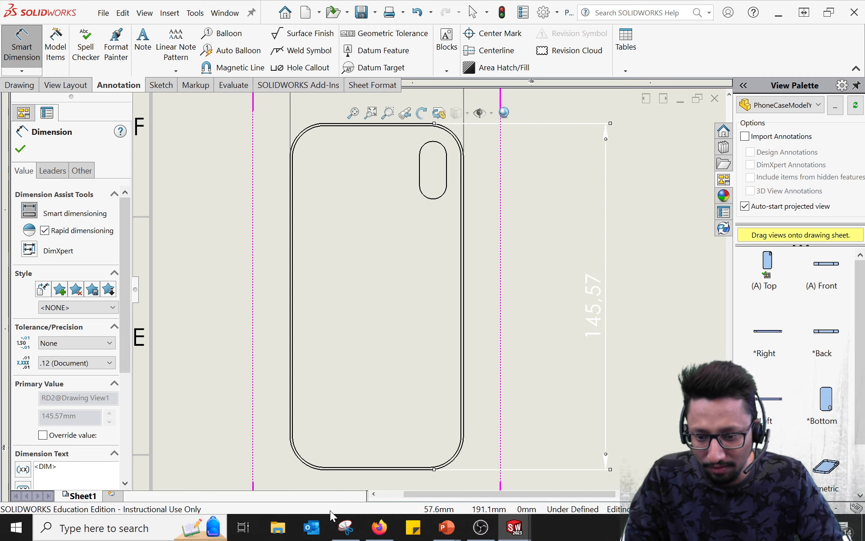
left_click(345, 527)
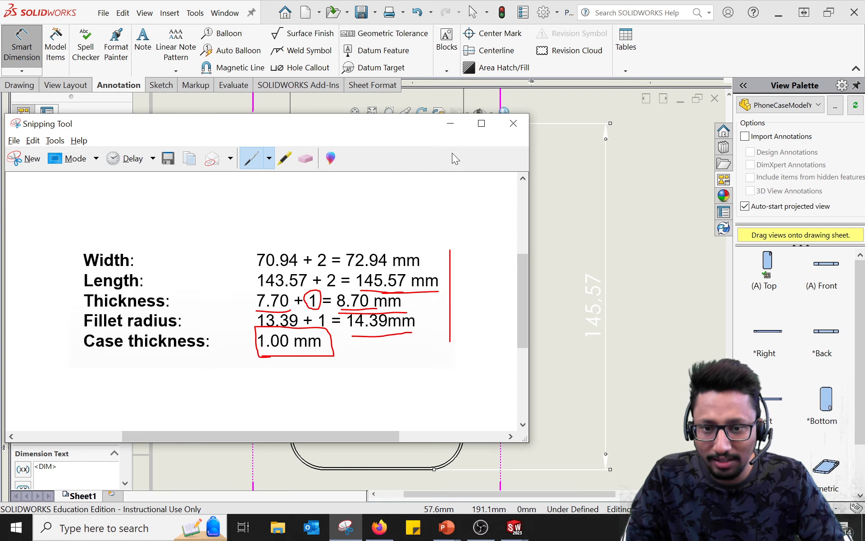
left_click(450, 123)
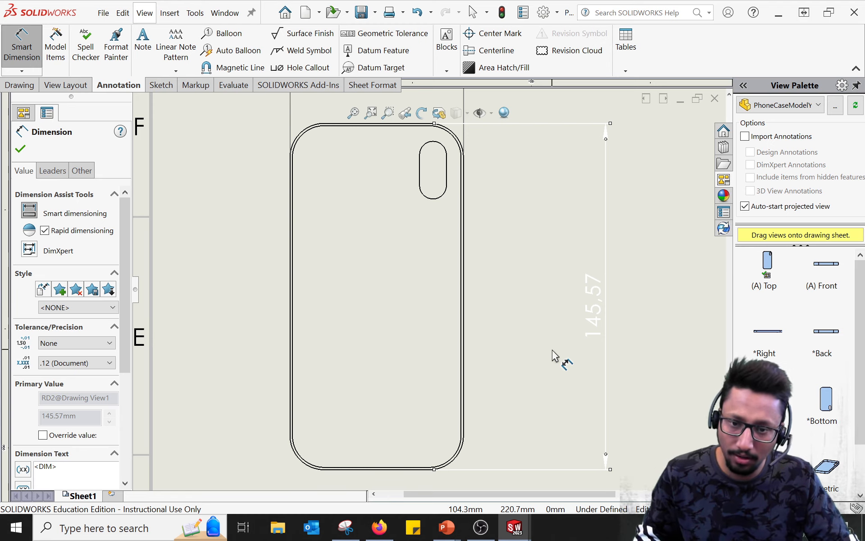
Dimension the phone case's thickness above the top edge of the narrow side view.
scroll(545, 352, "up", 3)
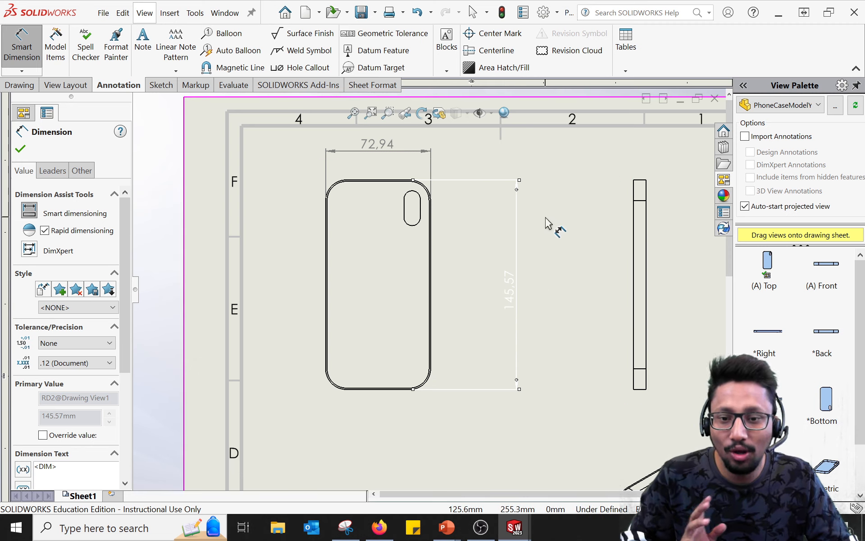
left_click(642, 180)
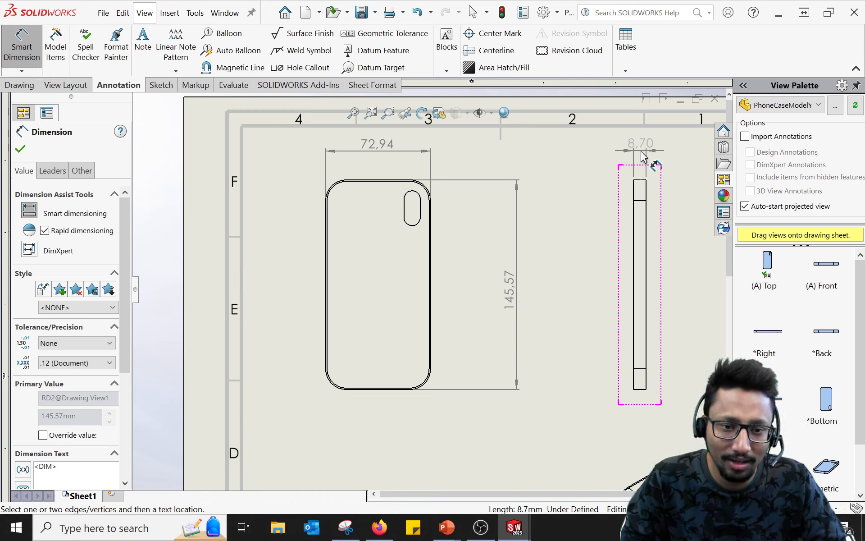
left_click(611, 156)
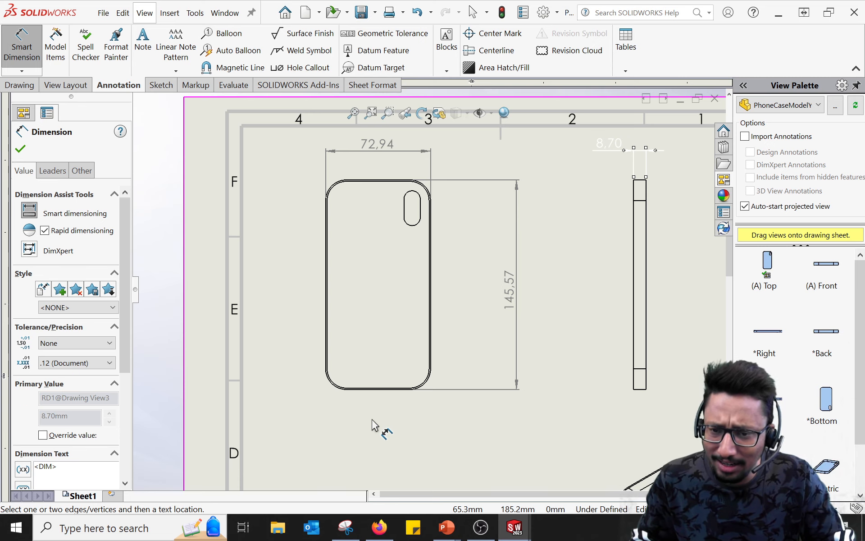
Check the dimensioning instructions in the PowerPoint slides and dimension the outer fillet radius at the main view's upper-left corner.
key("alt+Tab")
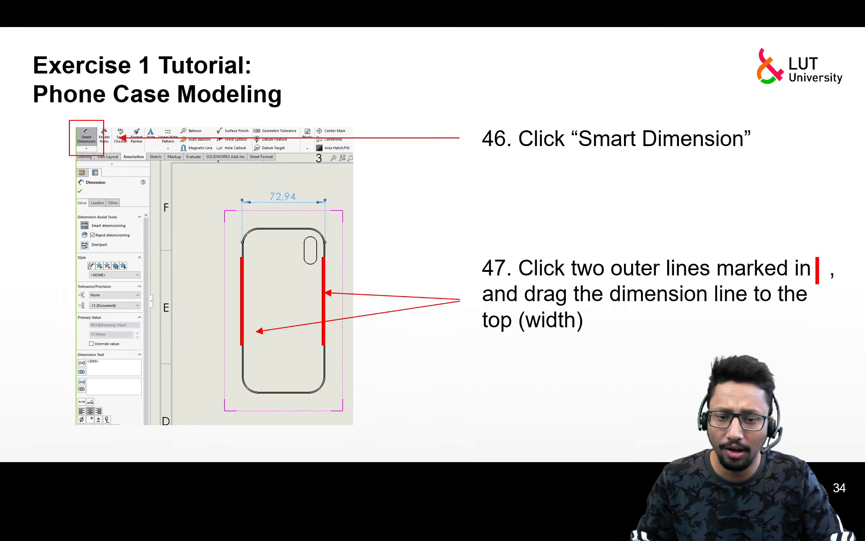
key("Right")
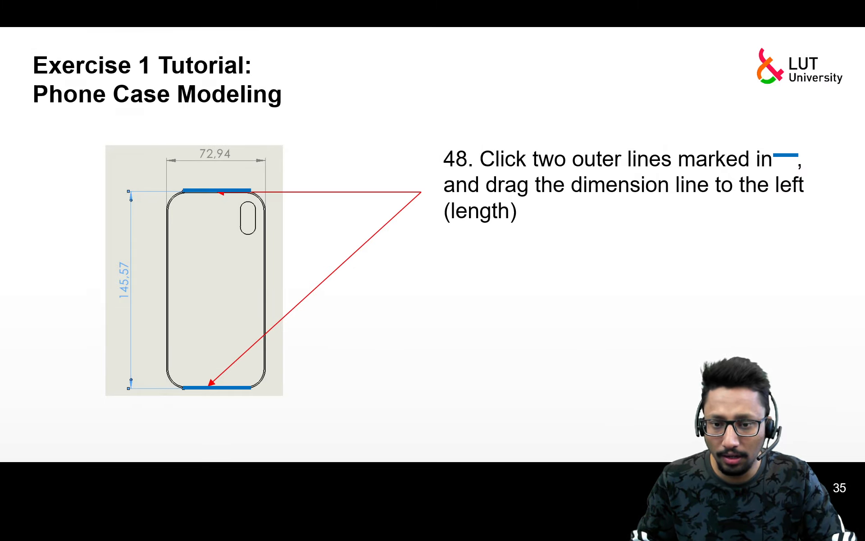
key("Right")
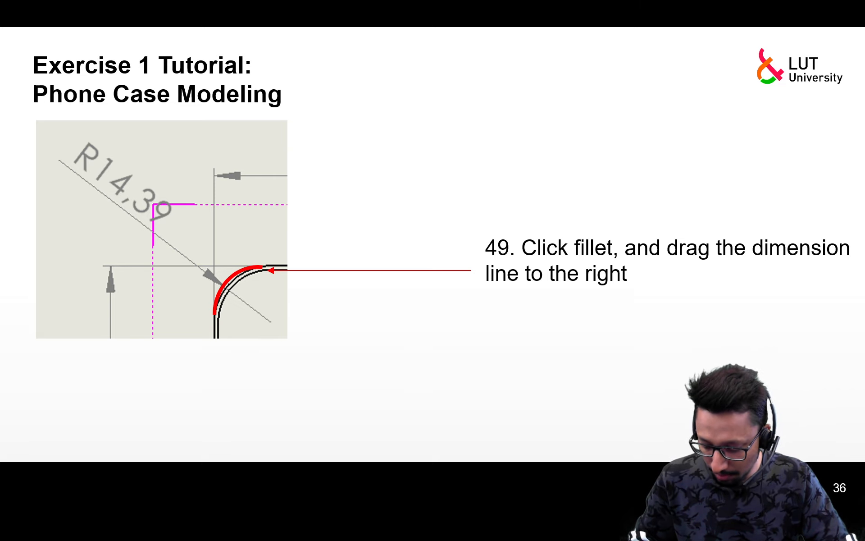
key("alt+Tab")
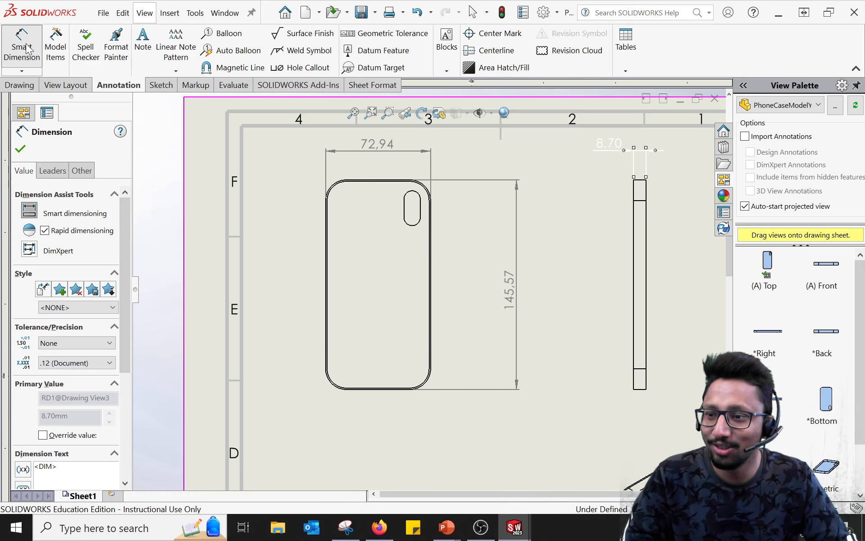
left_click(22, 45)
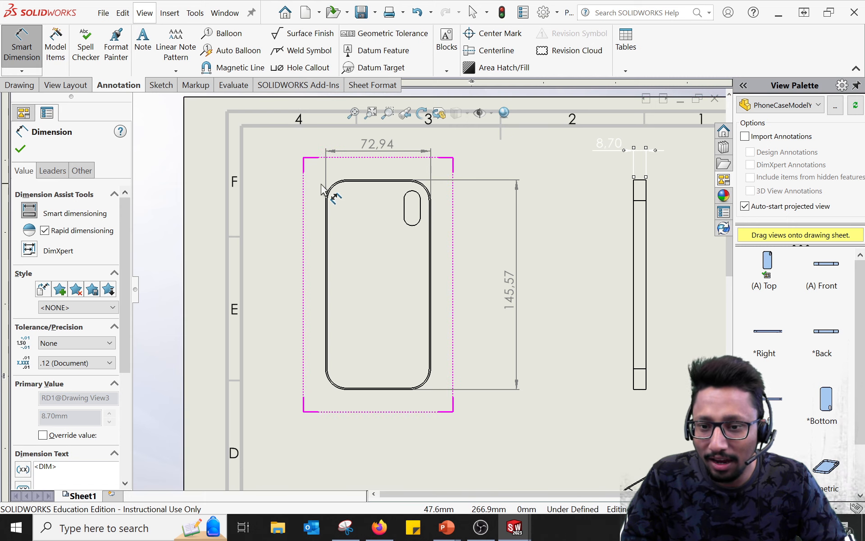
scroll(321, 185, "down", 3)
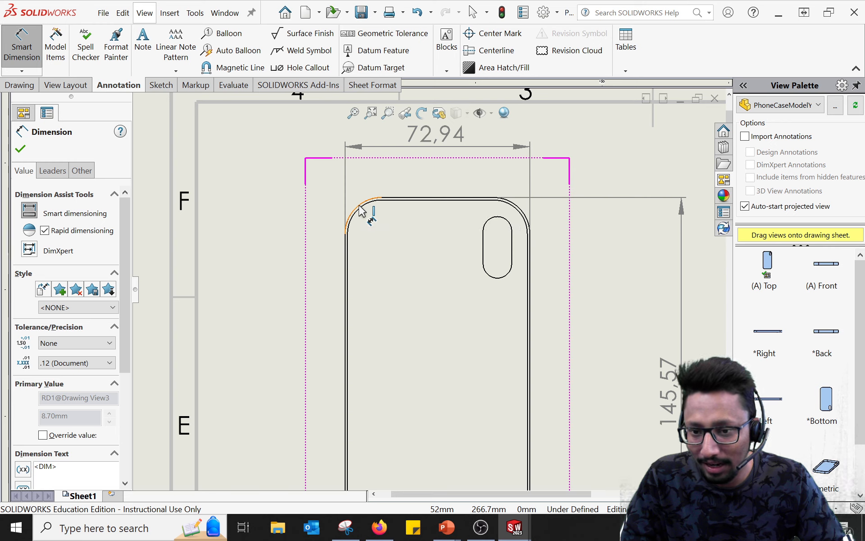
left_click(361, 210)
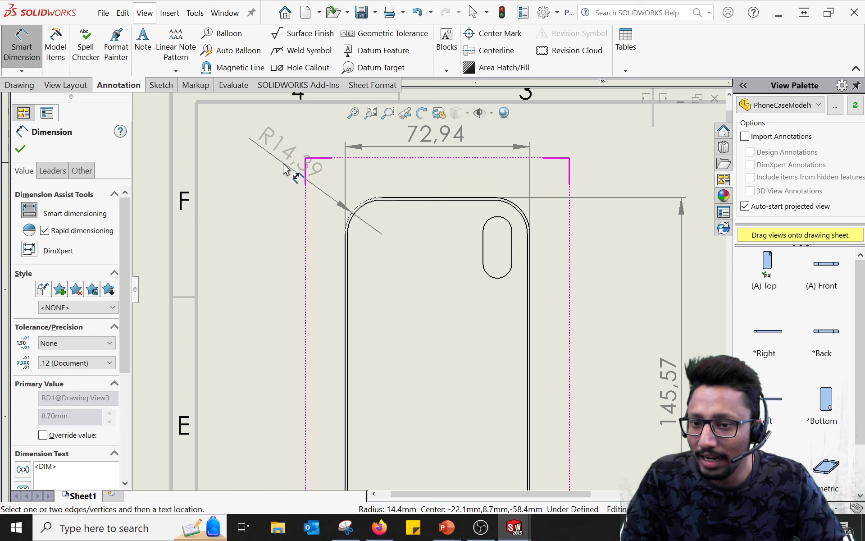
left_click(287, 172)
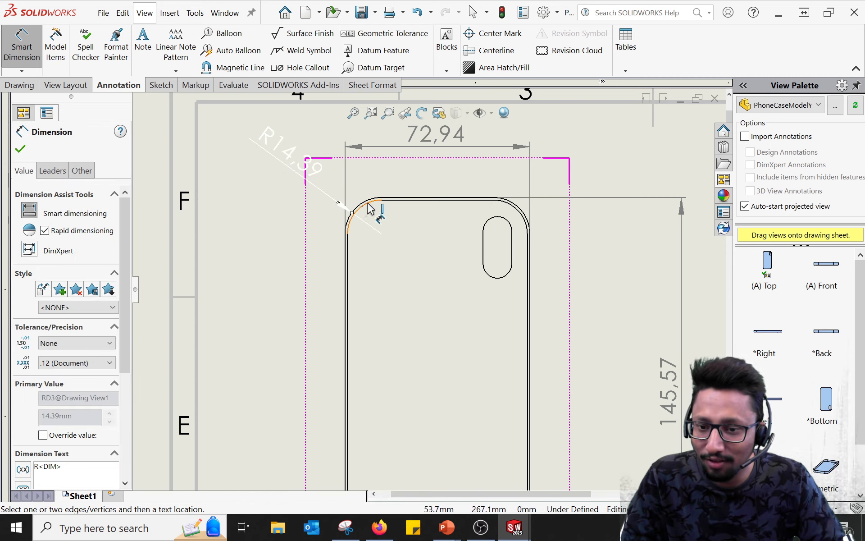
left_click(283, 254)
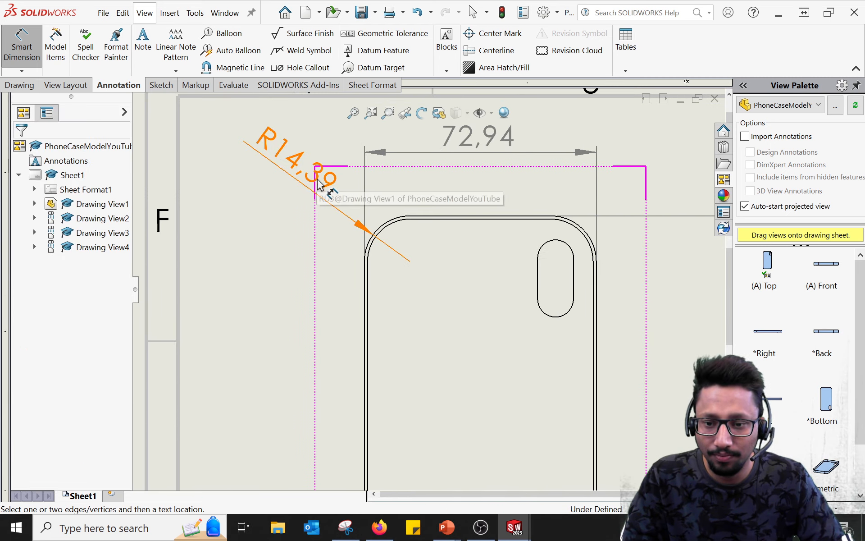
scroll(319, 261, "up", 5)
scroll(489, 350, "down", 2)
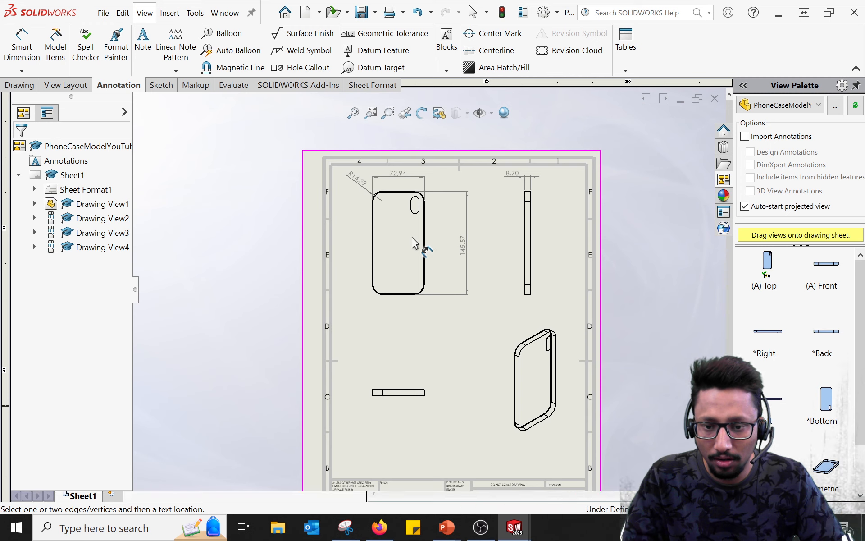
scroll(451, 232, "down", 3)
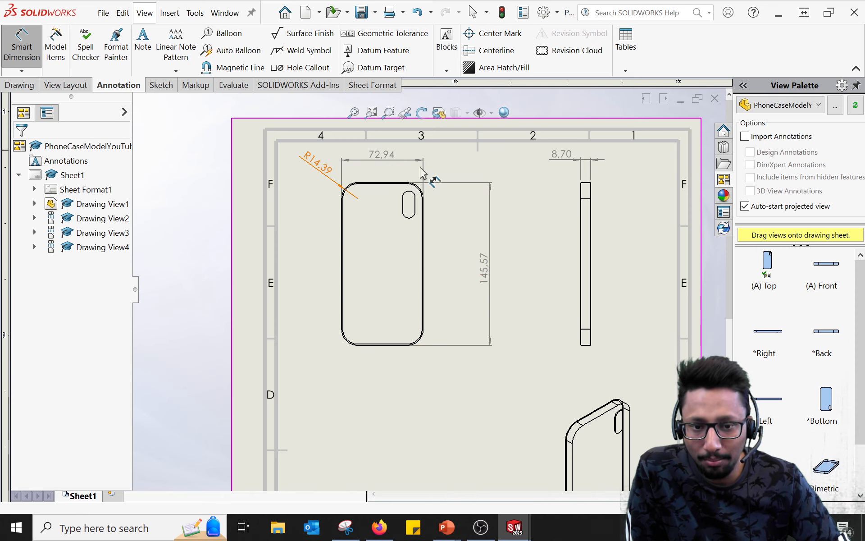
Mark up the reference list in Snipping Tool by ticking Thickness, bracketing the four checked dimensions and underlining Case thickness.
left_click(346, 527)
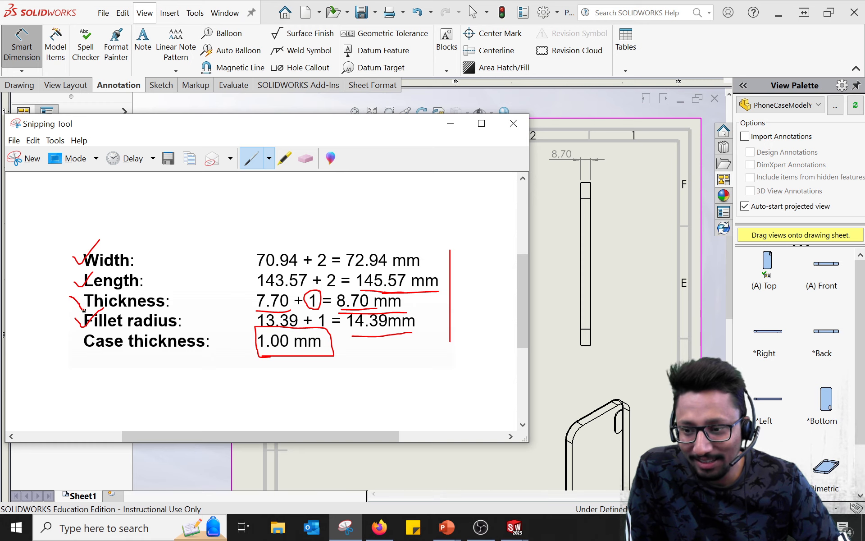
left_click_drag(84, 310, 110, 290)
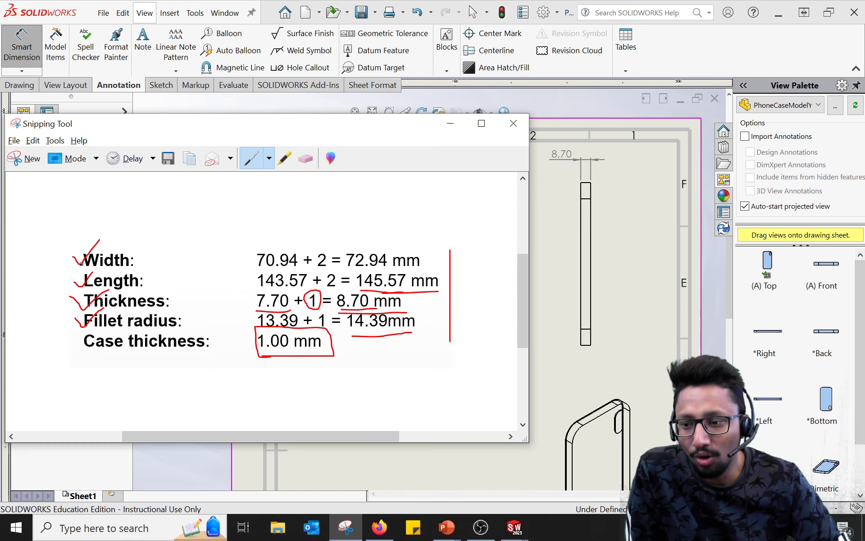
left_click_drag(70, 257, 67, 271)
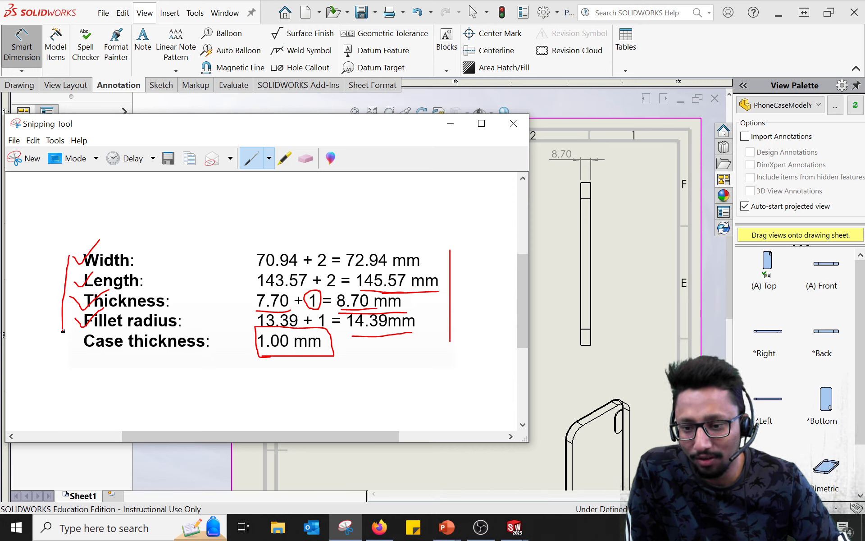
left_click_drag(93, 353, 209, 358)
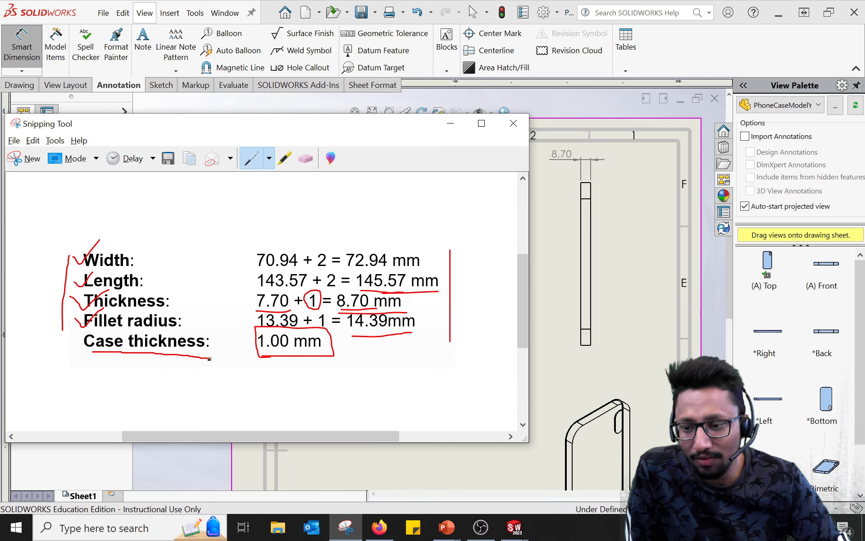
left_click(624, 347)
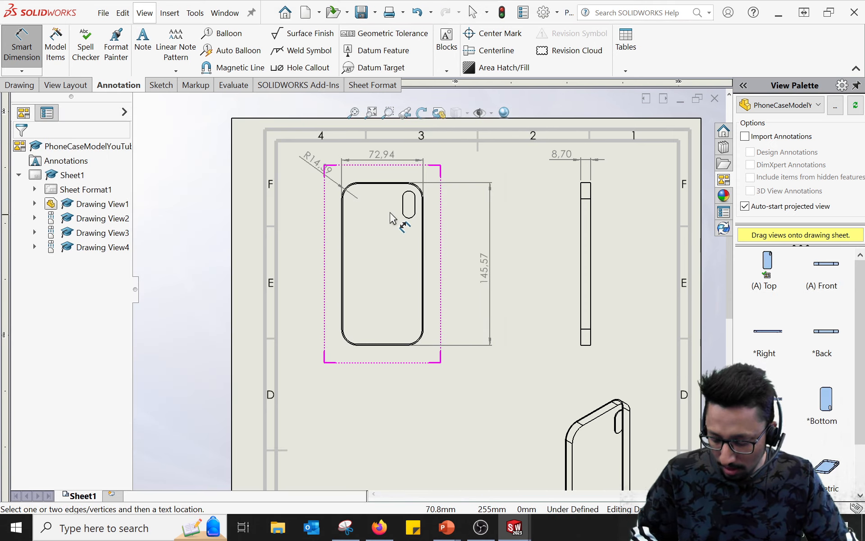
Check the reference-point instructions in the PowerPoint slides and add sketch points at the midpoints of the camera slot's upper and lower arcs.
key("alt+Tab")
key("alt+Tab")
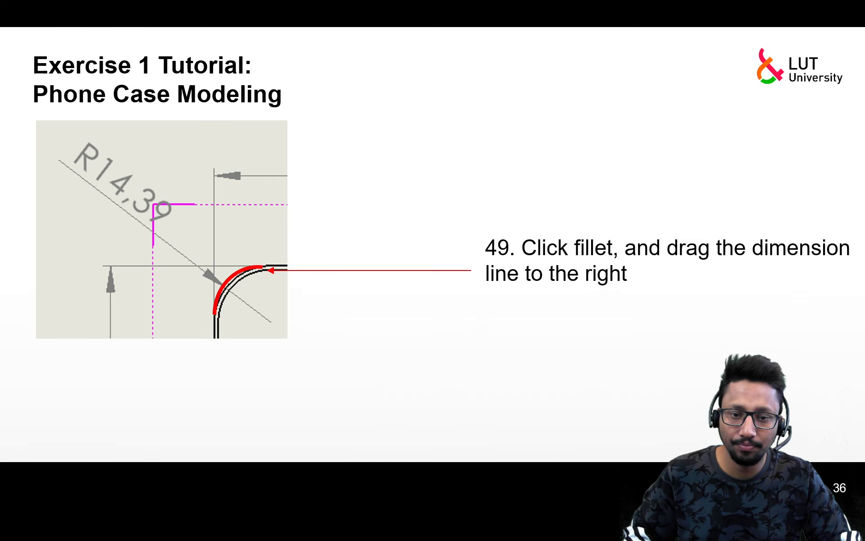
key("Right")
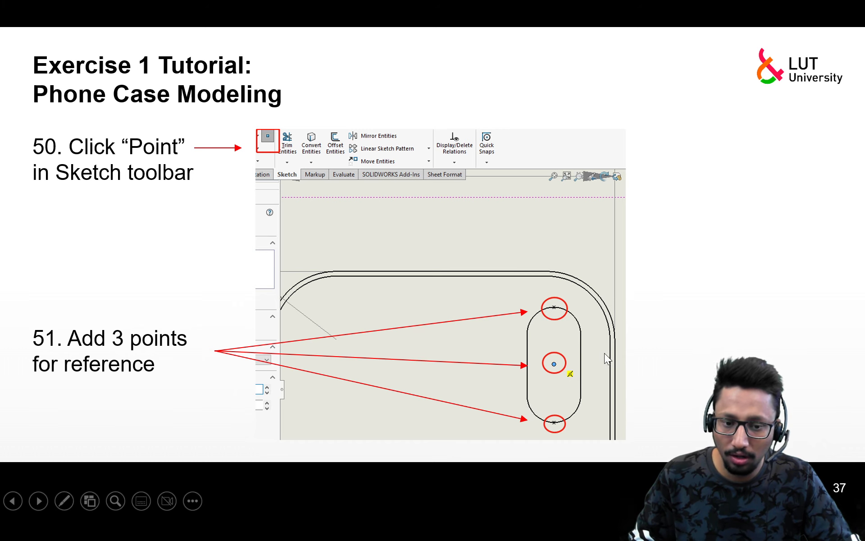
key("alt+Tab")
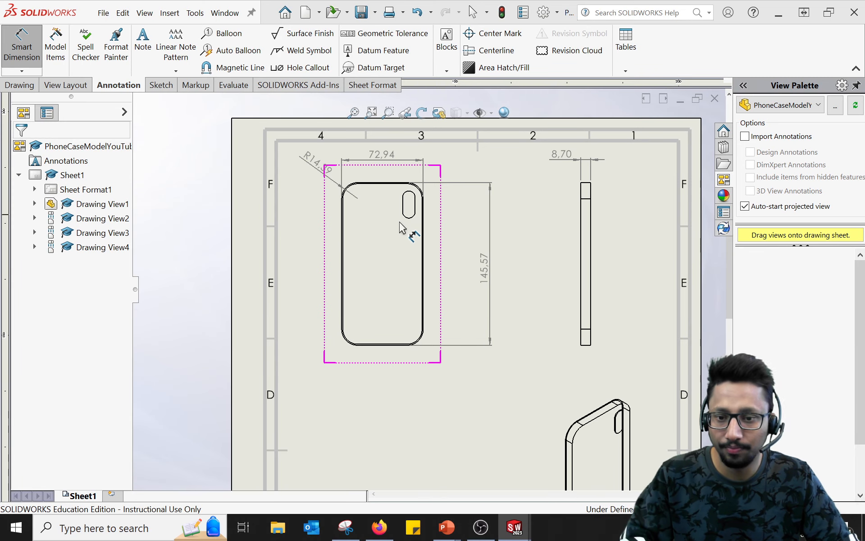
scroll(403, 228, "down", 3)
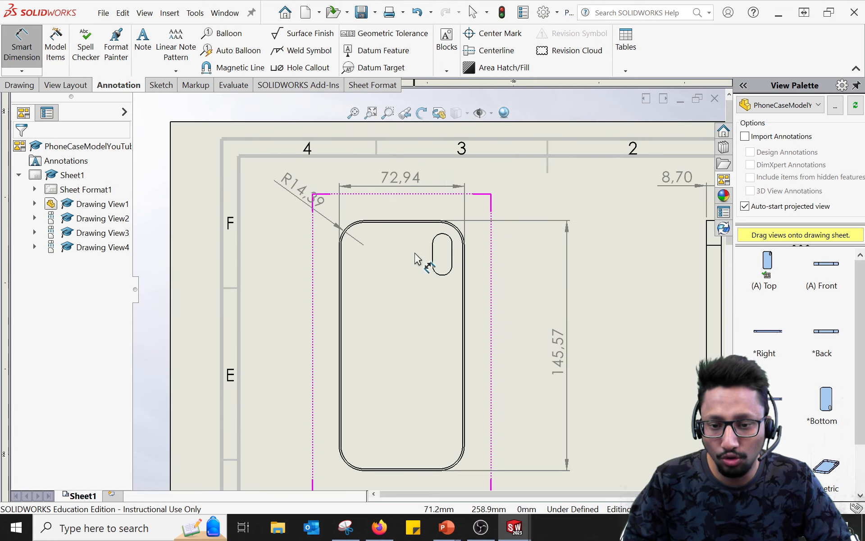
scroll(416, 259, "down", 4)
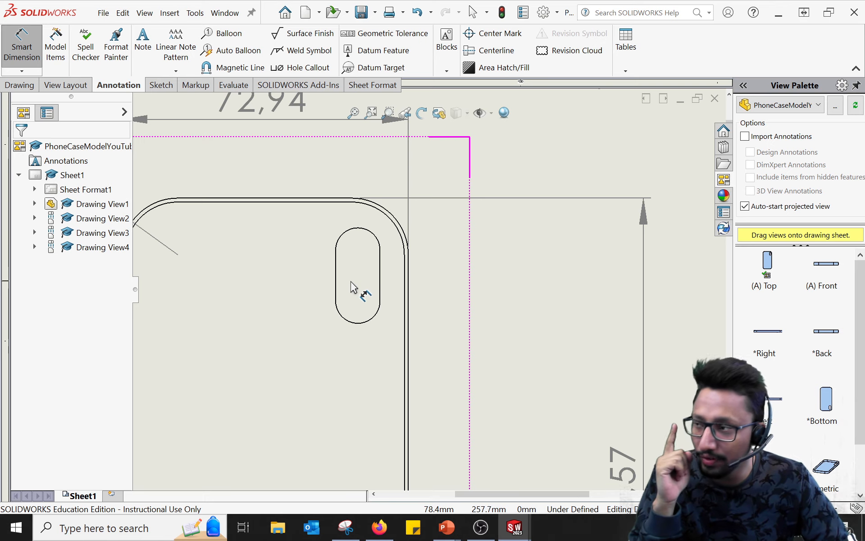
left_click(162, 85)
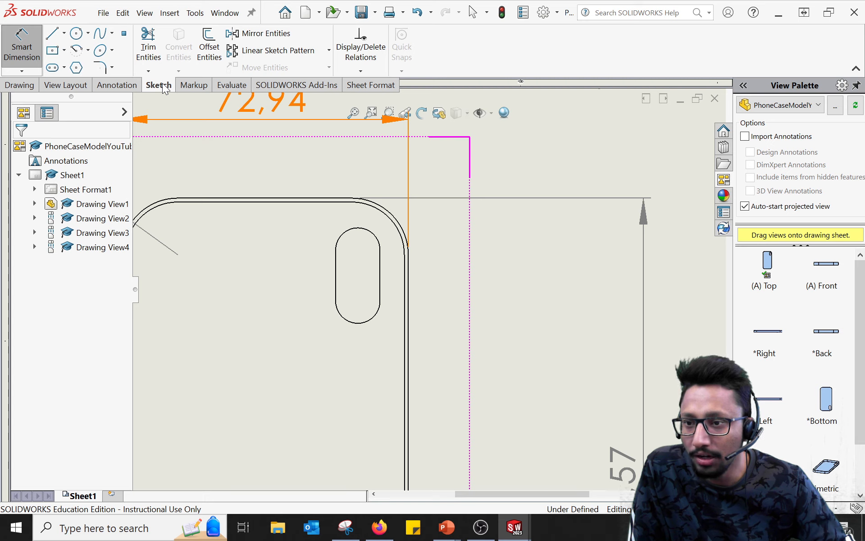
left_click(125, 33)
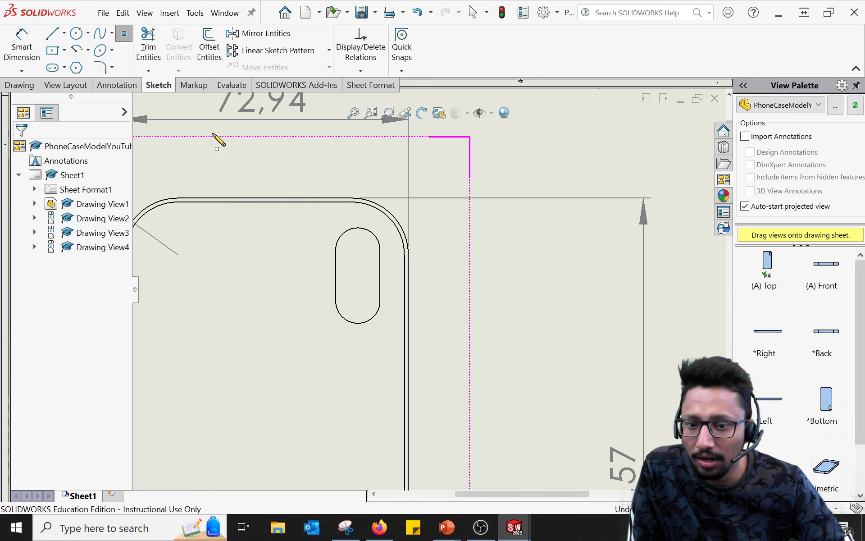
left_click(358, 227)
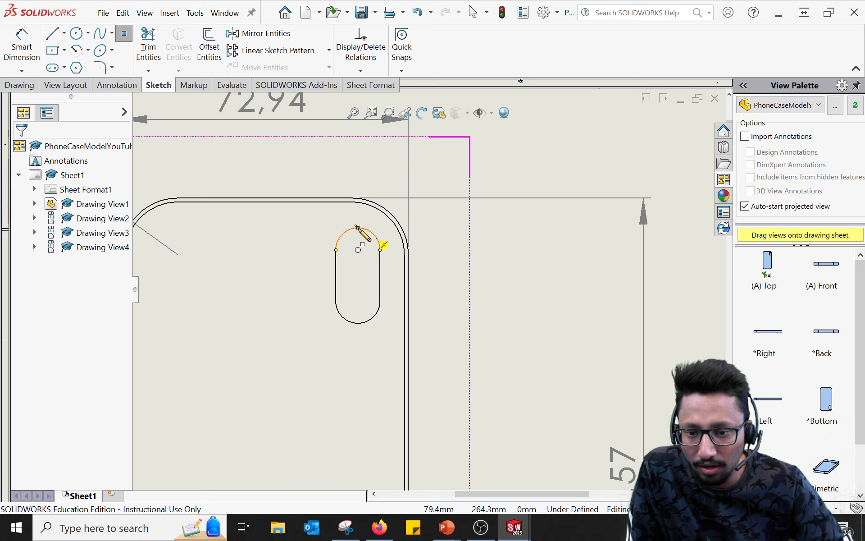
left_click(357, 228)
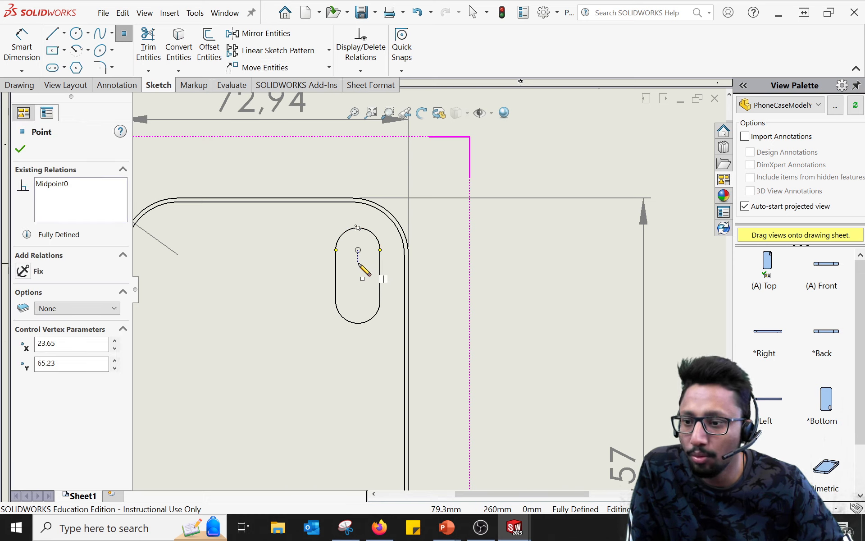
left_click(358, 323)
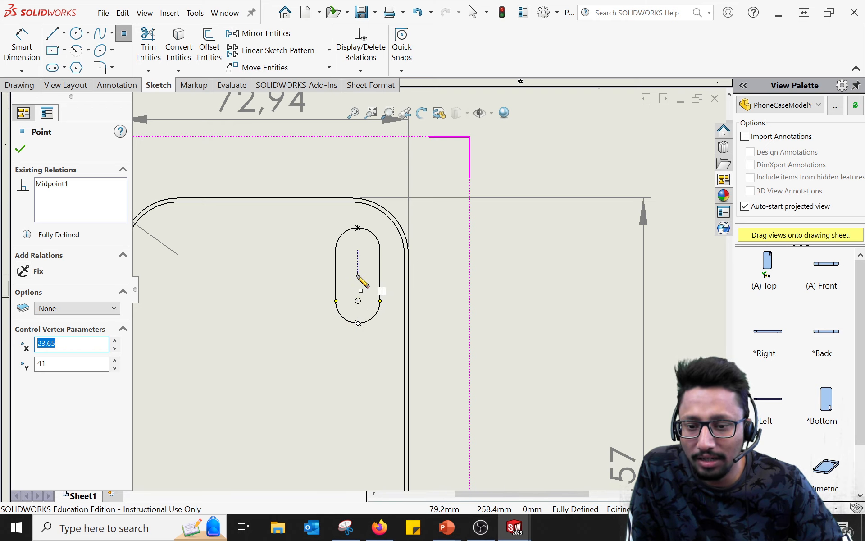
Add a third sketch point at the camera slot's center, vertically aligned with the two arc midpoints, keeping its layer at -None-.
scroll(358, 275, "down", 3)
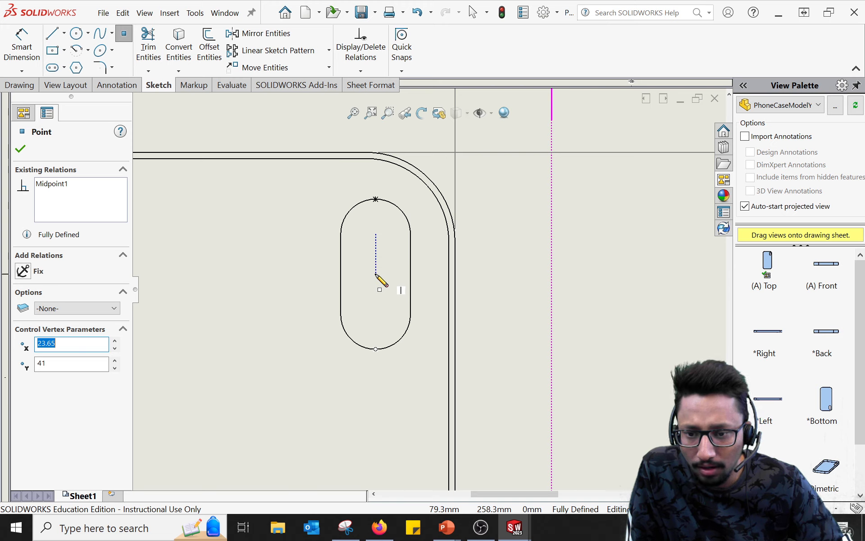
scroll(376, 274, "down", 2)
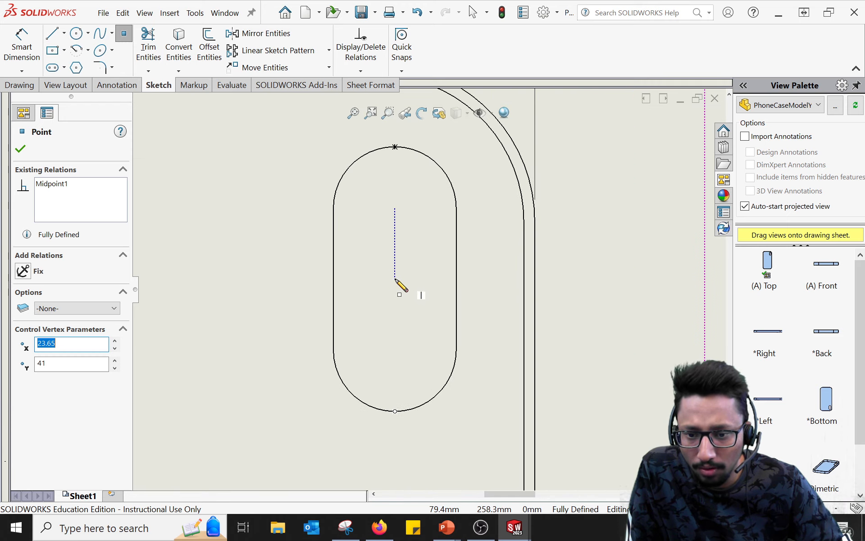
scroll(396, 276, "down", 1)
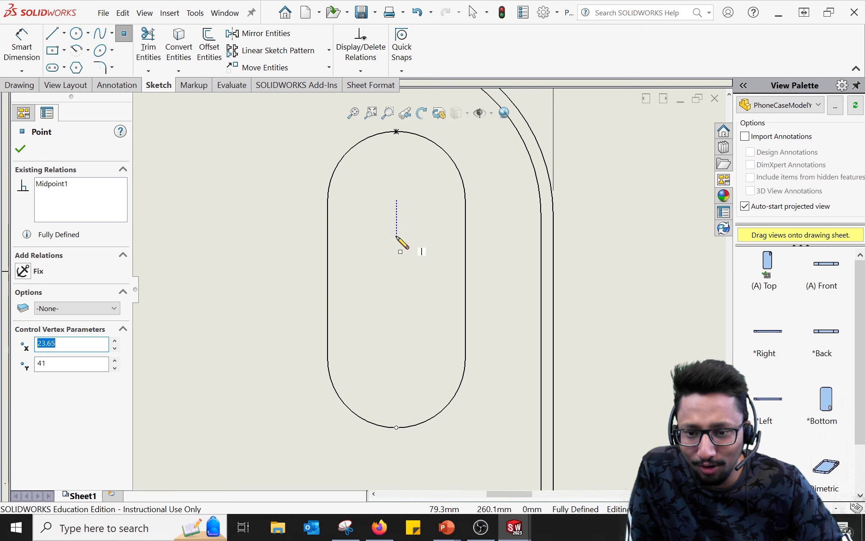
scroll(399, 264, "up", 3)
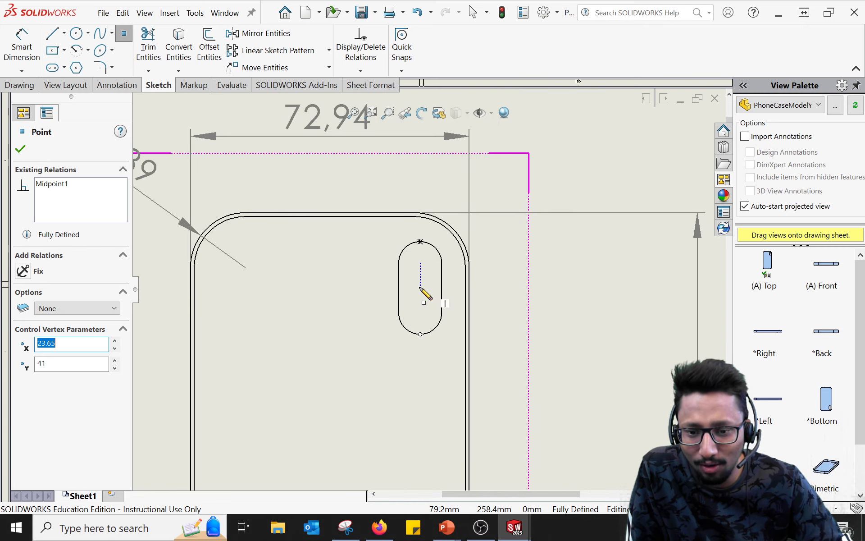
scroll(421, 288, "up", 2)
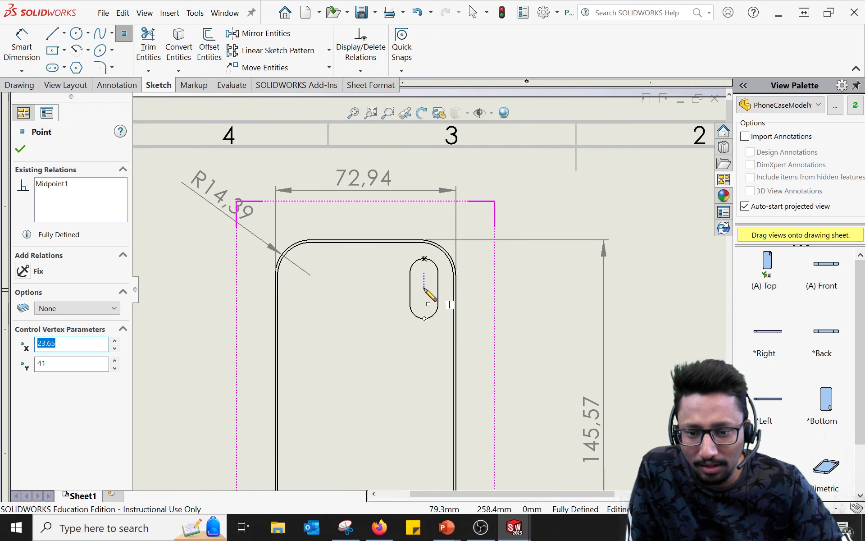
left_click(424, 288)
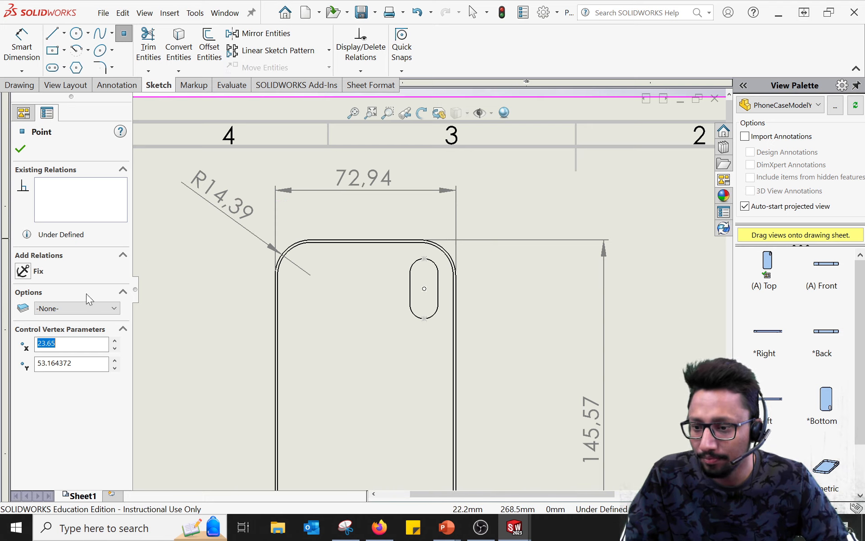
left_click(110, 309)
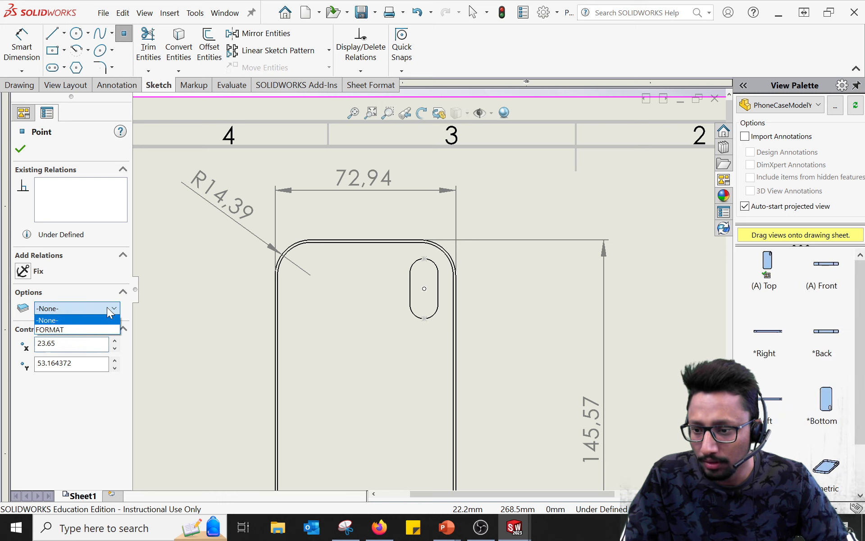
left_click(109, 310)
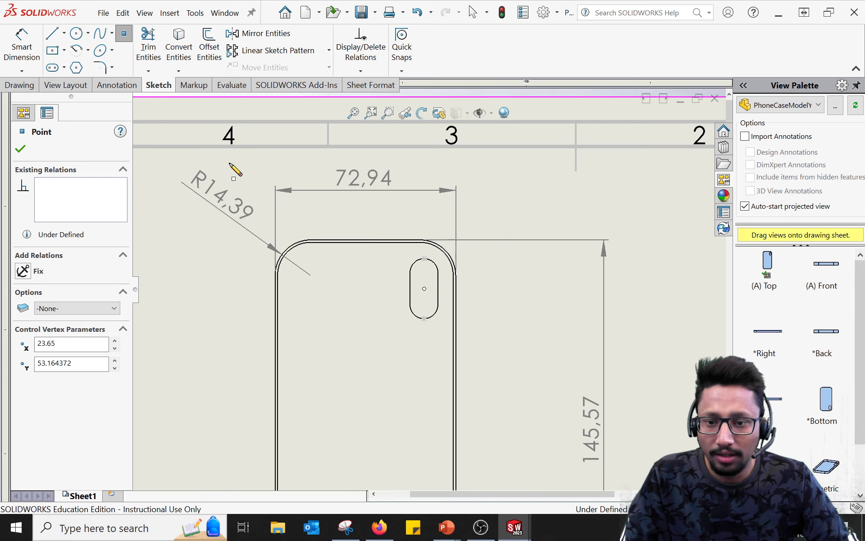
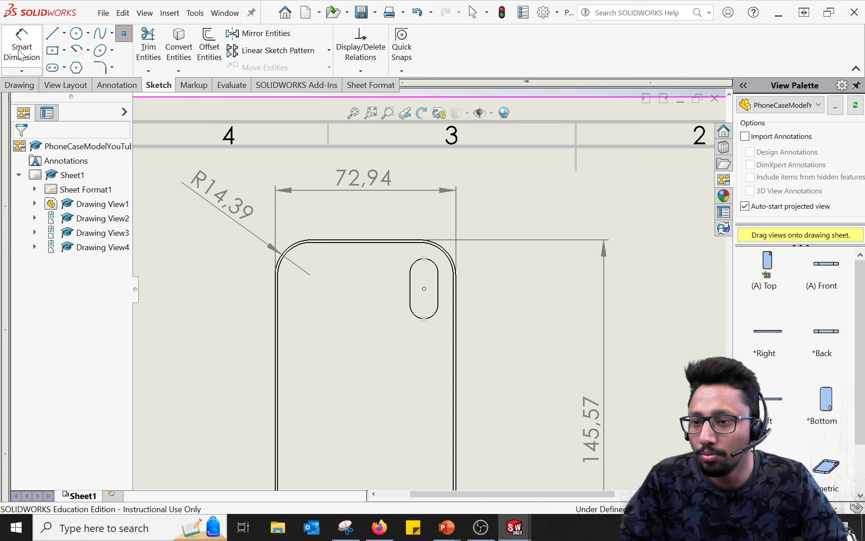
Dimension the horizontal distance from the camera slot's center point to the case's outer right edge, placing it above the main view.
left_click(112, 86)
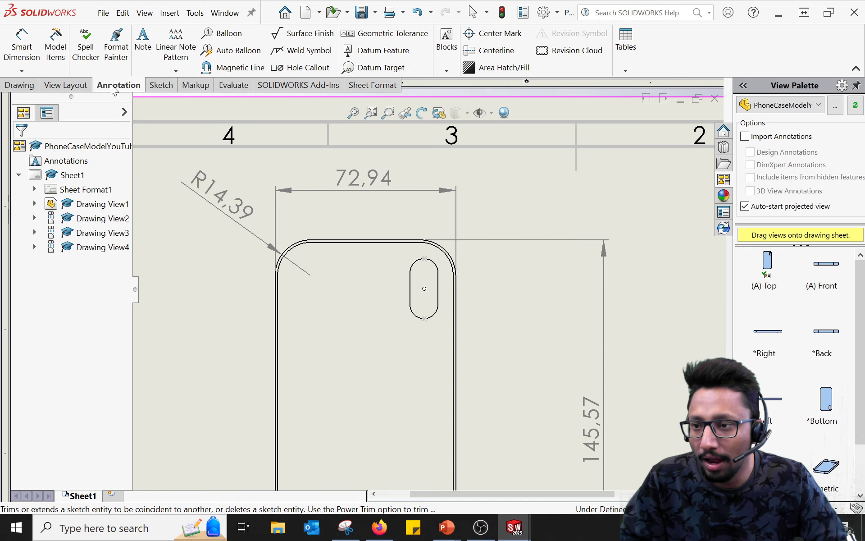
left_click(27, 55)
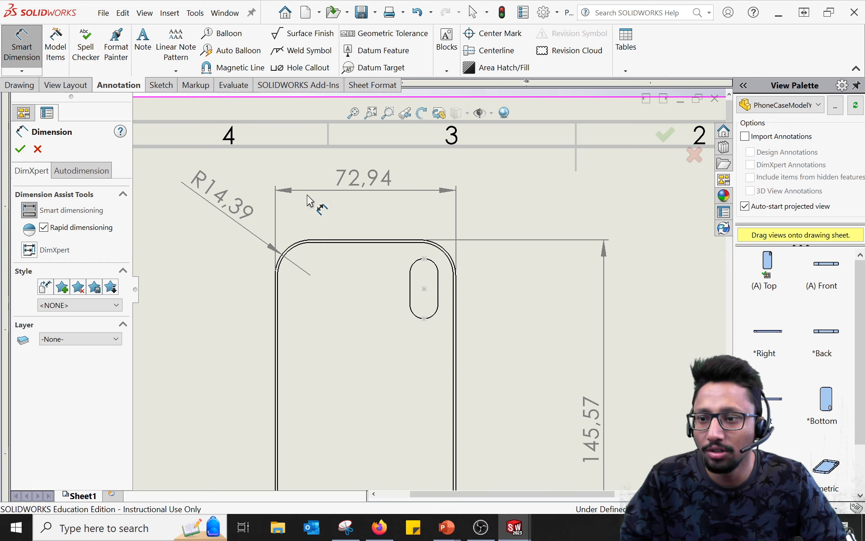
left_click(424, 289)
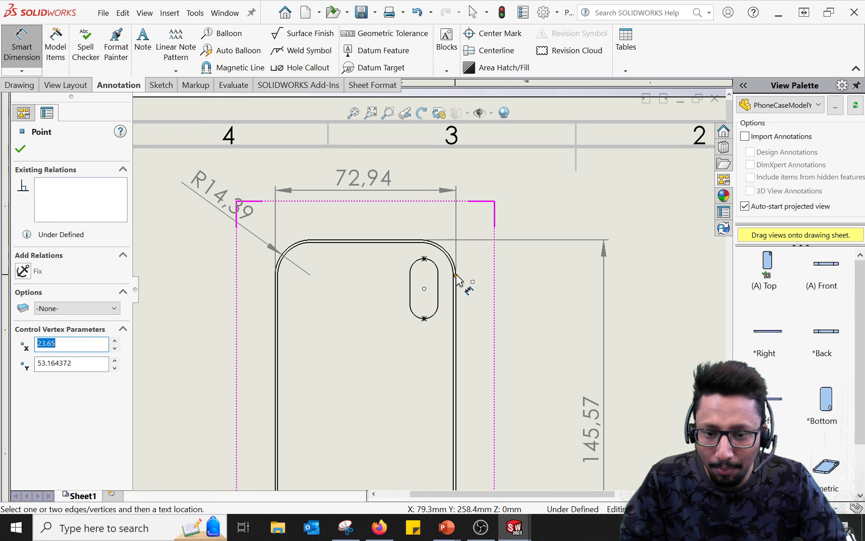
scroll(457, 279, "down", 4)
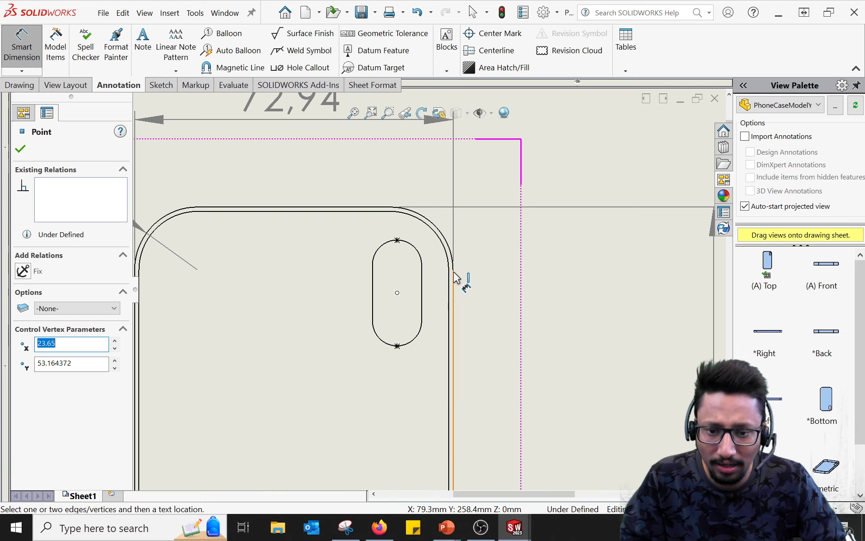
left_click(453, 273)
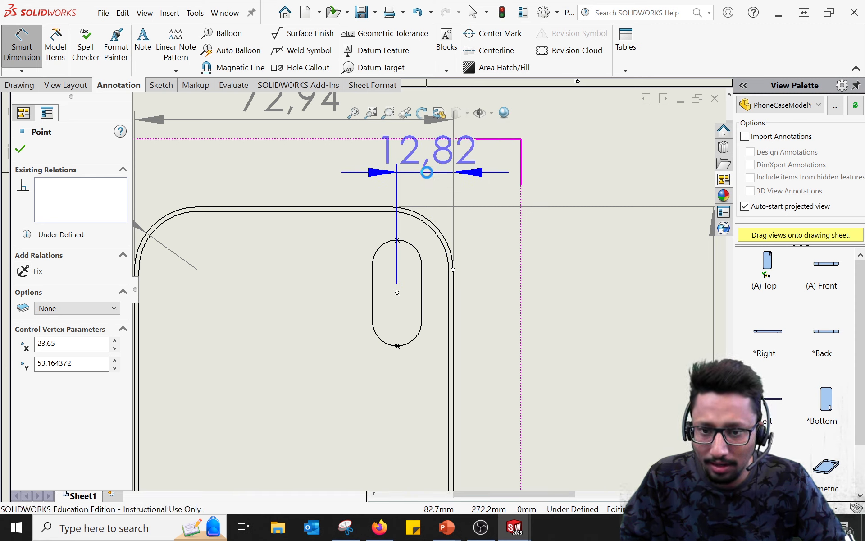
left_click(429, 171)
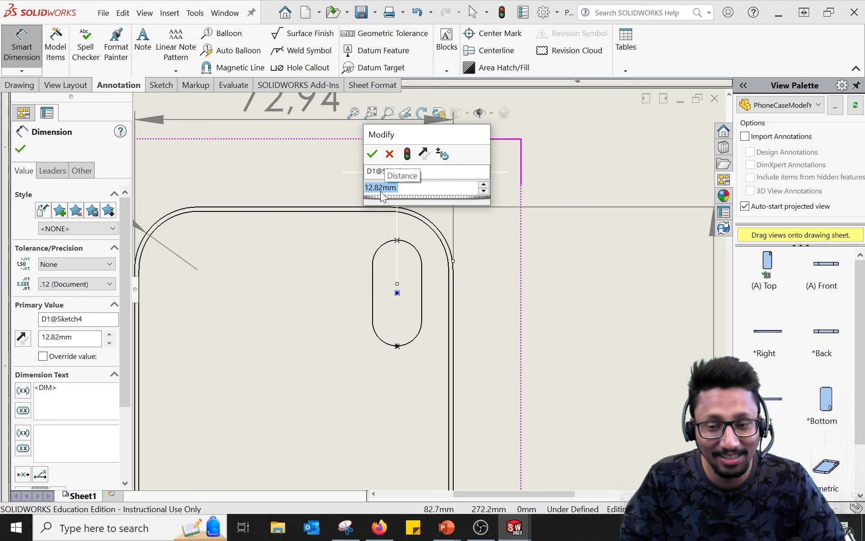
left_click(372, 154)
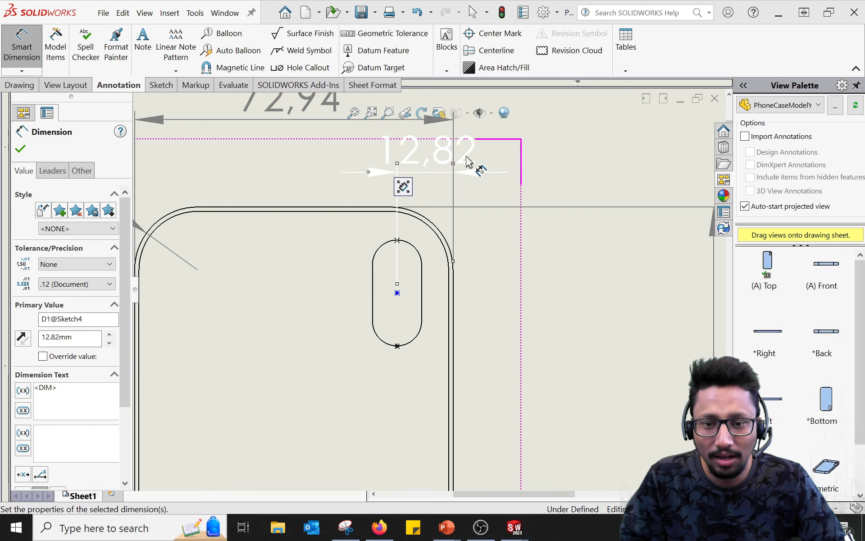
left_click(593, 170)
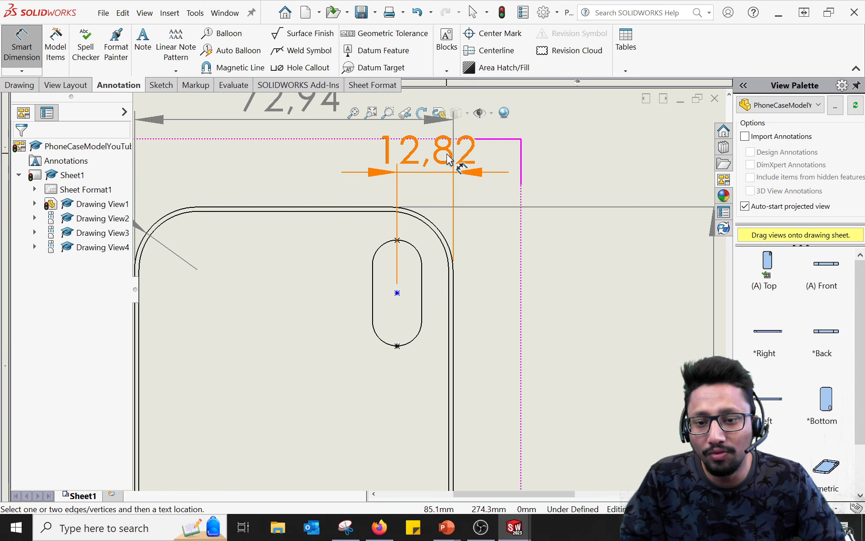
Move the camera slot's horizontal position dimension text to the right, outside its extension lines and clear of the overall width dimension.
scroll(426, 201, "down", 2)
scroll(425, 201, "up", 6)
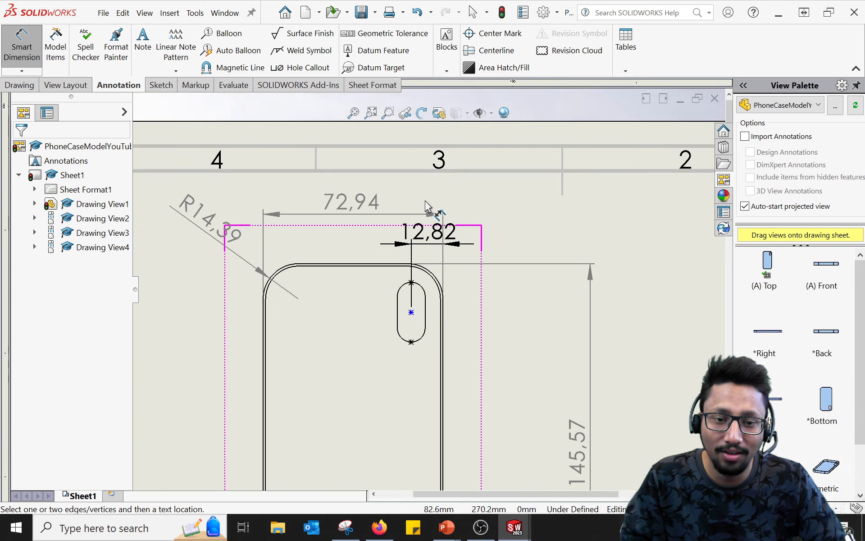
scroll(446, 299, "down", 3)
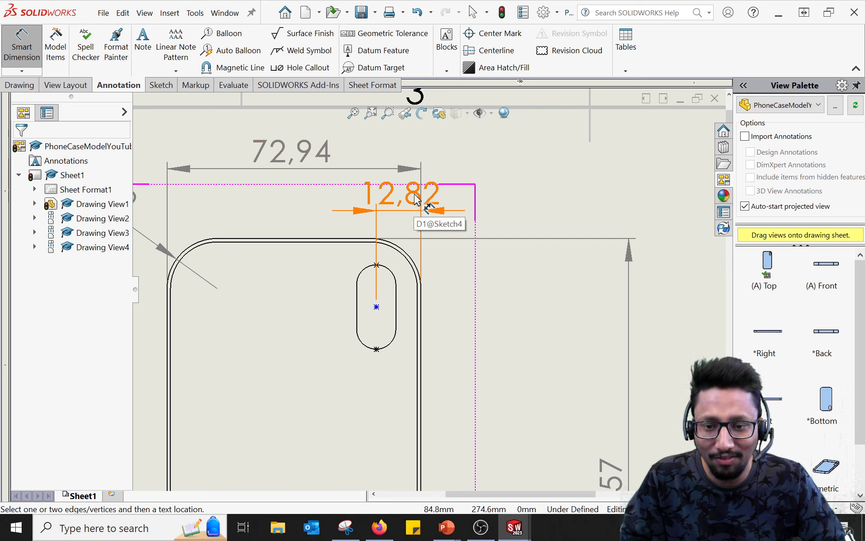
left_click_drag(415, 198, 528, 191)
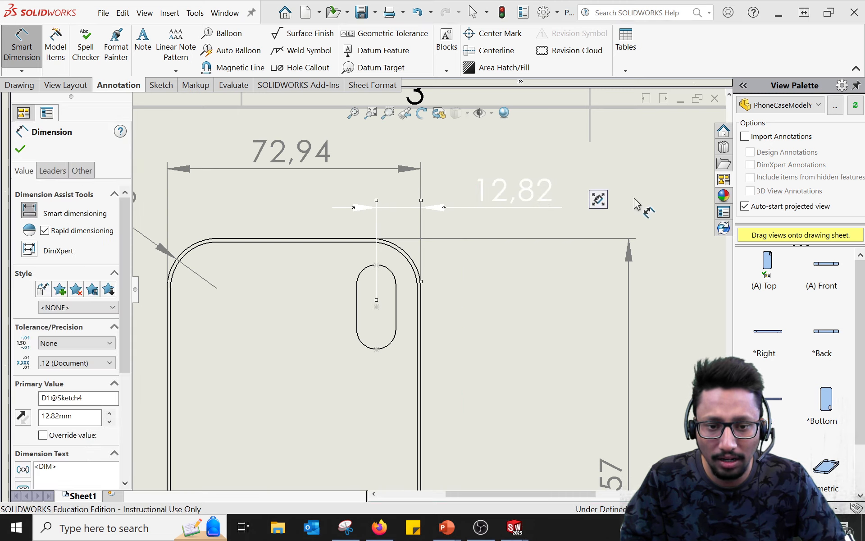
left_click(653, 225)
scroll(541, 248, "down", 2)
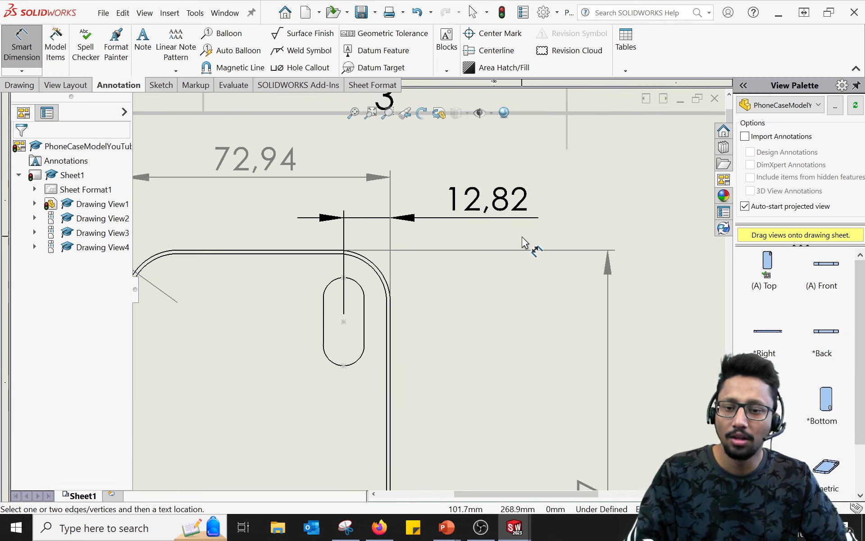
scroll(522, 236, "up", 2)
left_click_drag(522, 237, 514, 231)
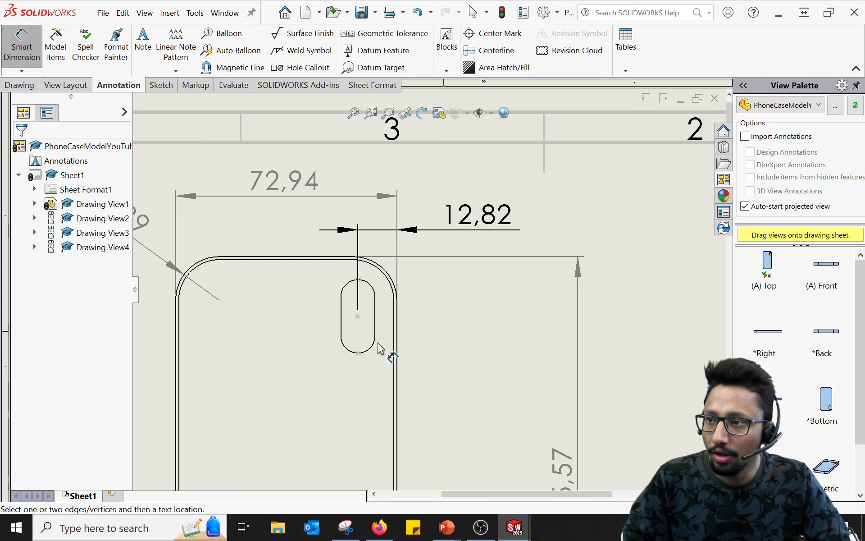
scroll(285, 332, "down", 2)
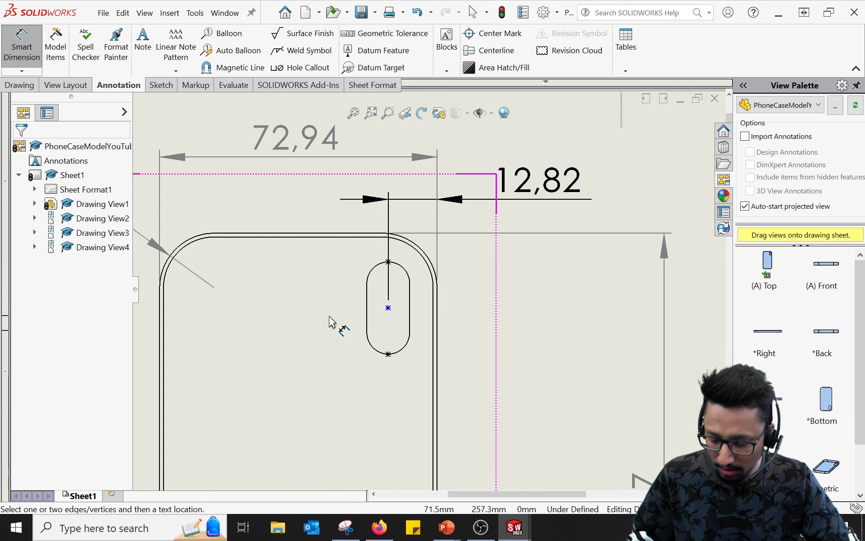
Check the PowerPoint slides for the instructions on dimensioning the vertical position of the camera slot's center, then return to the SOLIDWORKS drawing.
key("alt+Tab")
key("alt+Tab")
key("alt+Tab")
key("alt+Tab")
key("alt+Tab")
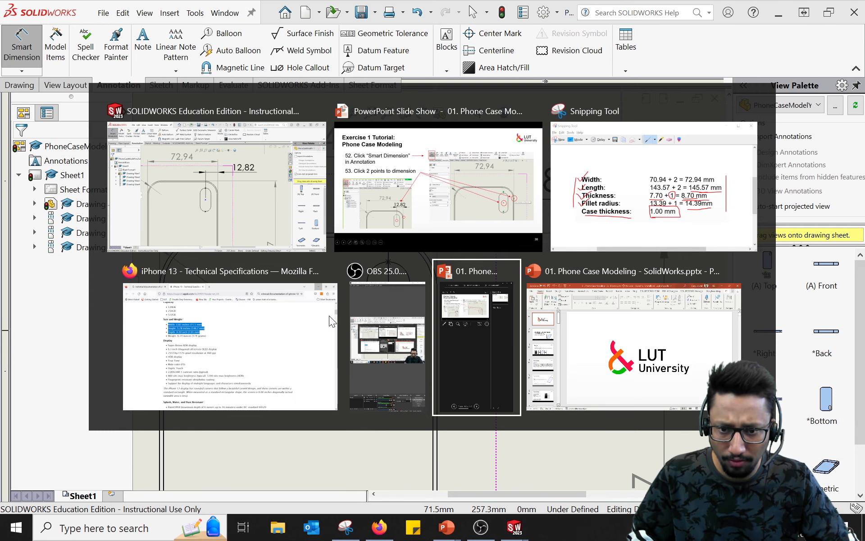
key("alt+Tab")
key("alt+Tab")
key("alt+Tab")
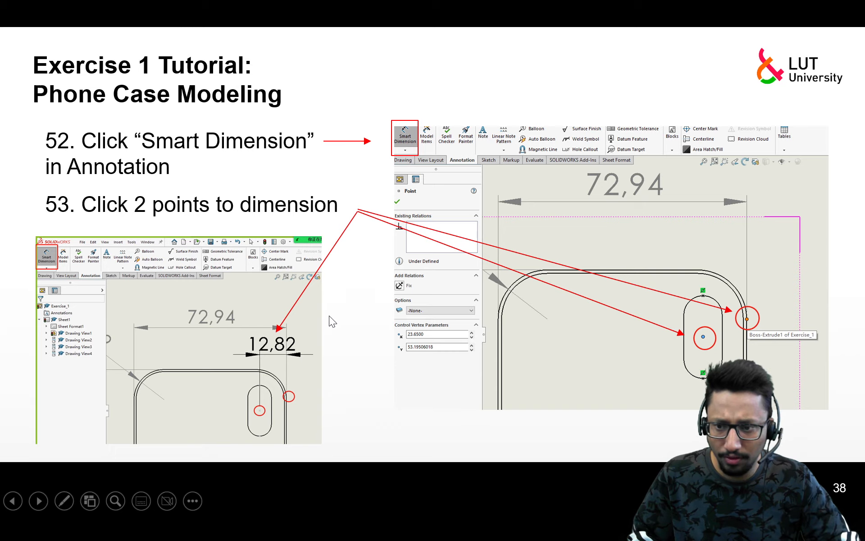
key("Right")
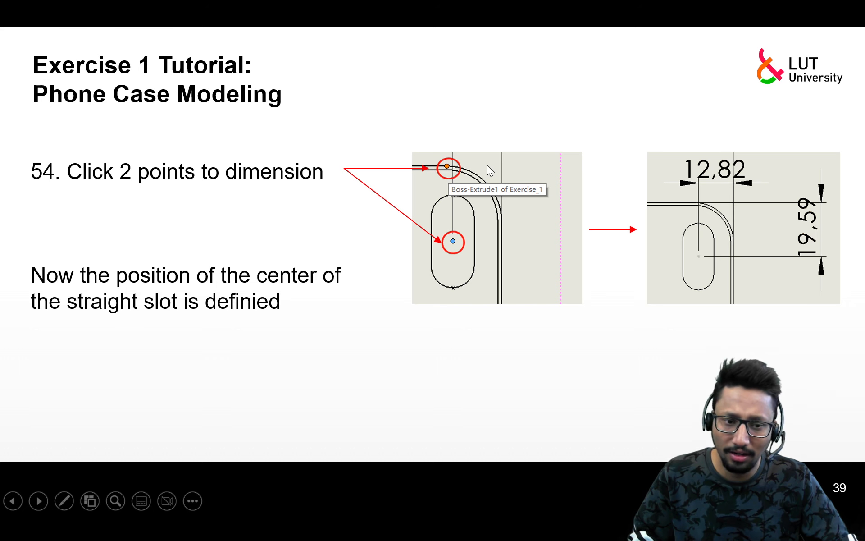
key("alt+Tab")
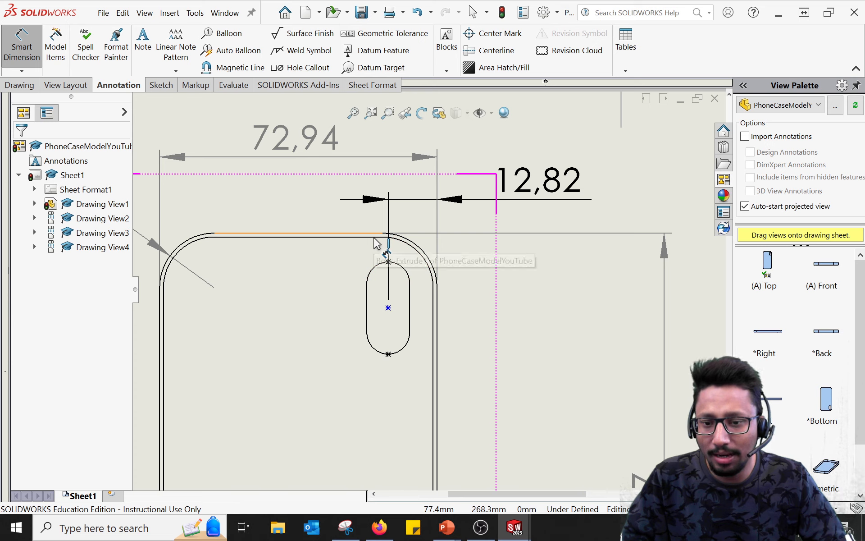
Try a vertical dimension from the camera slot's center point to the case's upper edge, compare it with the slide, and delete it.
scroll(366, 306, "down", 1)
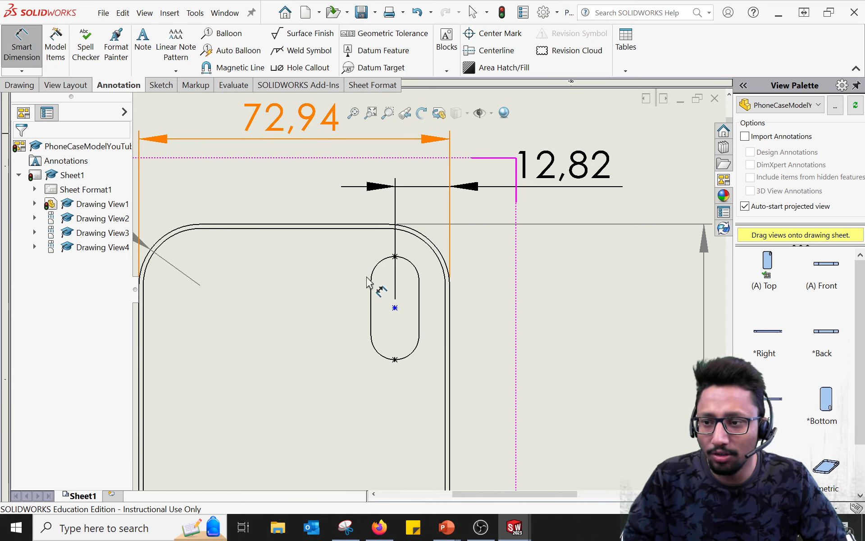
left_click(395, 308)
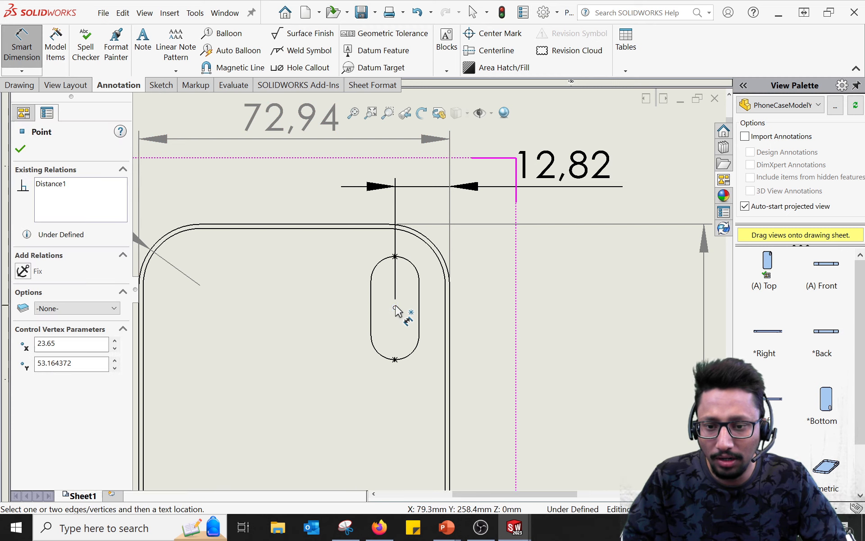
left_click(378, 225)
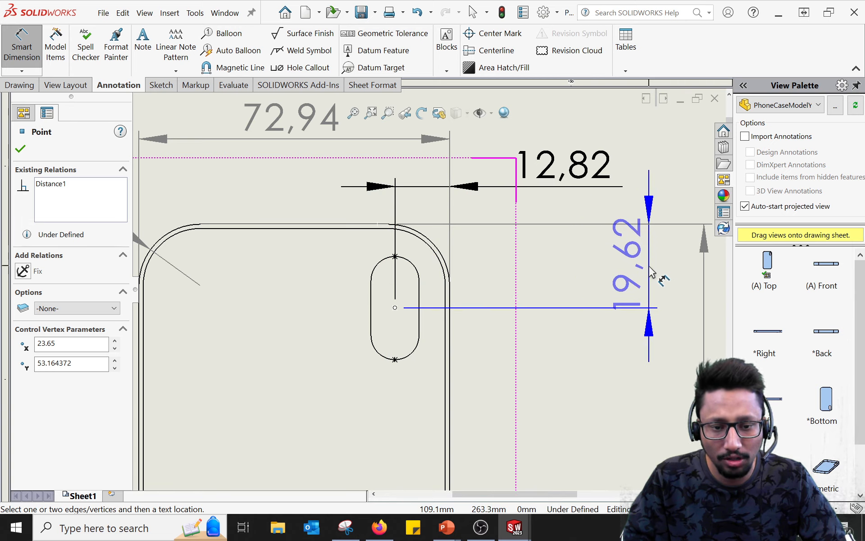
left_click(652, 271)
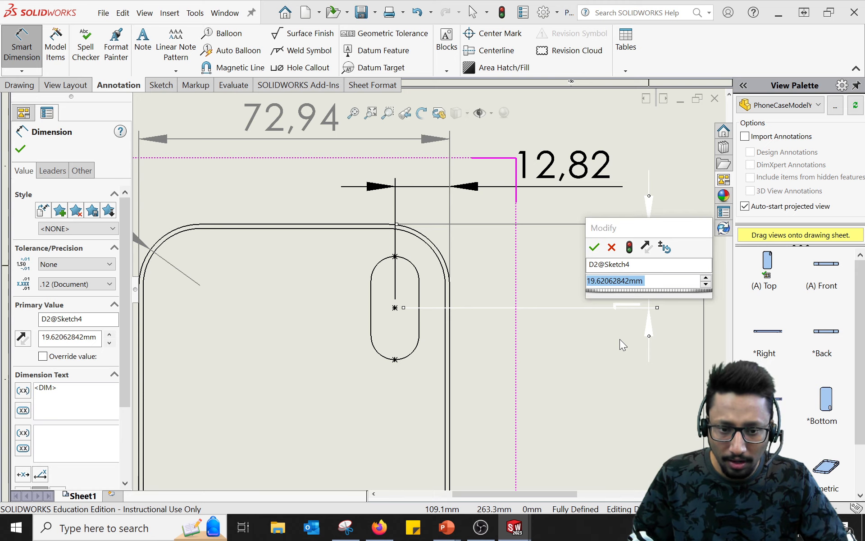
key("alt+Tab")
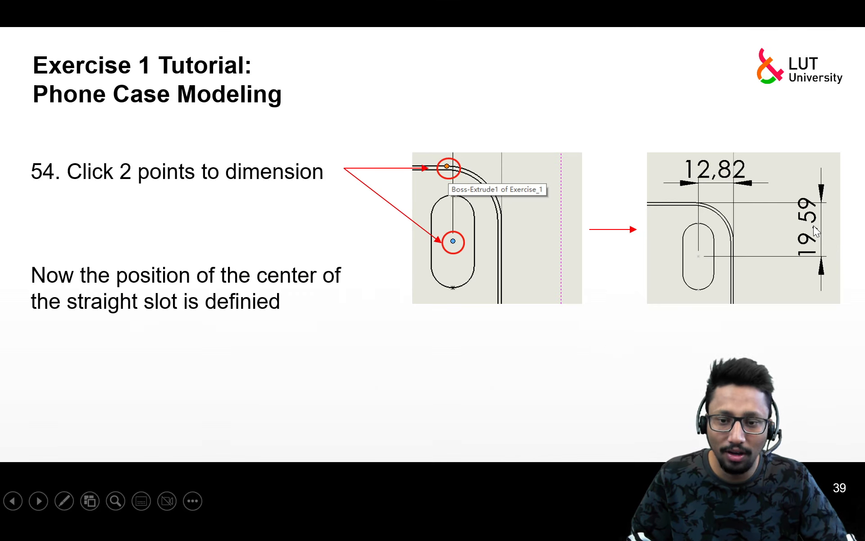
key("alt+Tab")
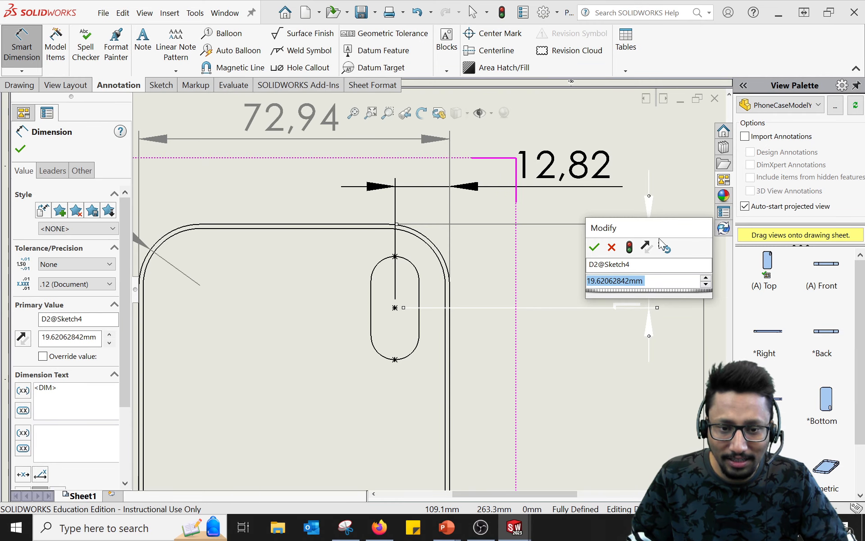
left_click(596, 246)
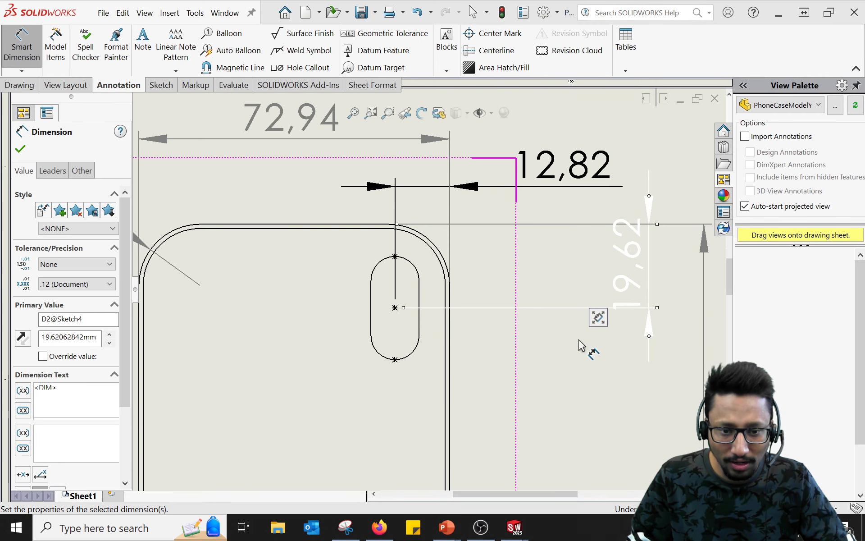
left_click(590, 356)
key("Escape")
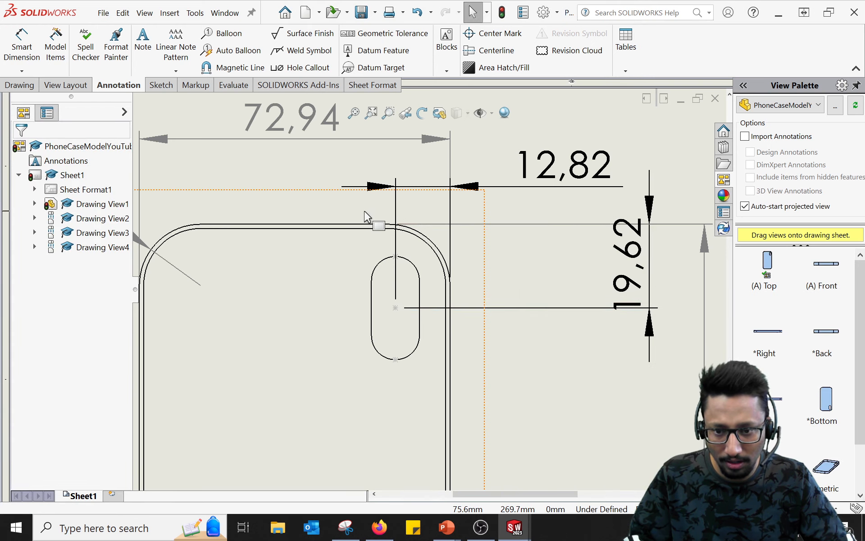
left_click(628, 254)
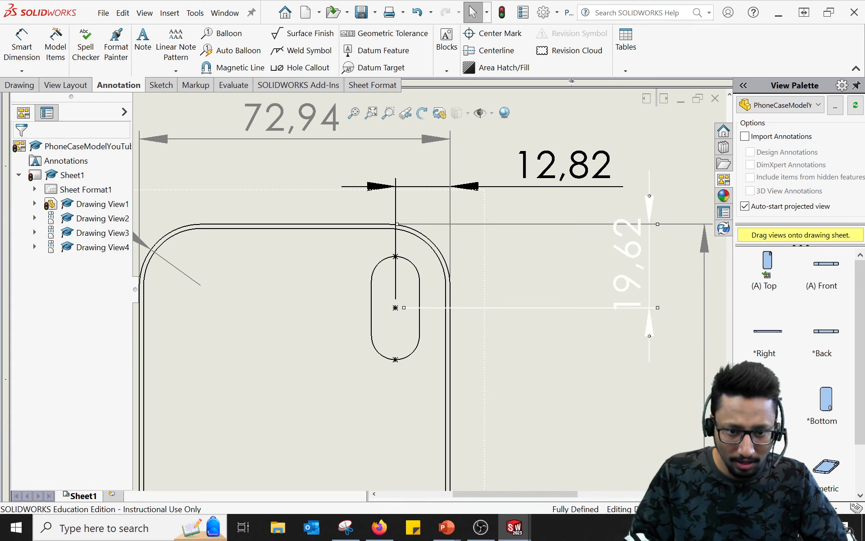
key("Delete")
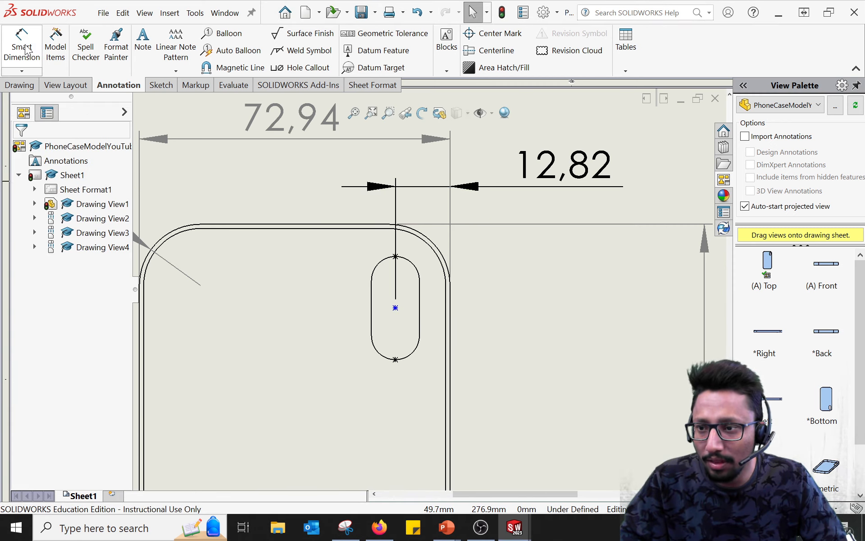
Dimension the vertical distance from the camera slot's center point to the case's upper outer edge, placing it outside the case's right edge.
left_click(22, 45)
left_click(396, 308)
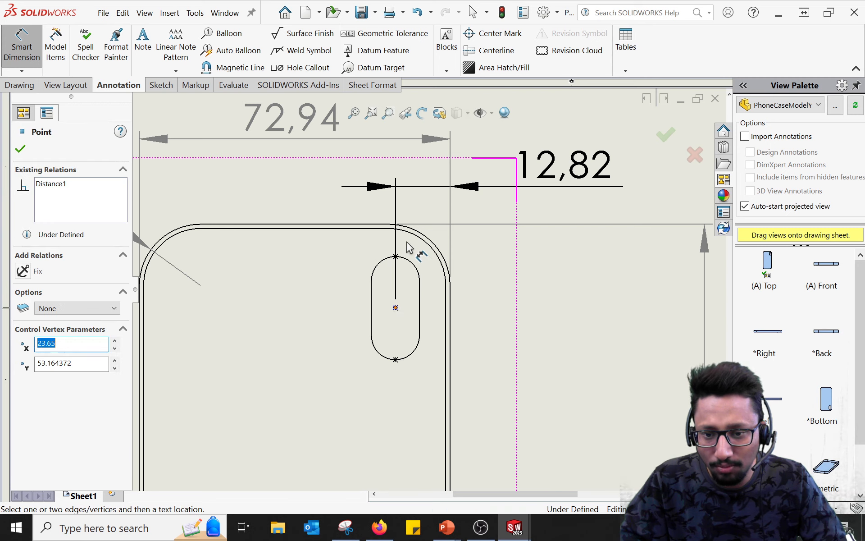
left_click(390, 225)
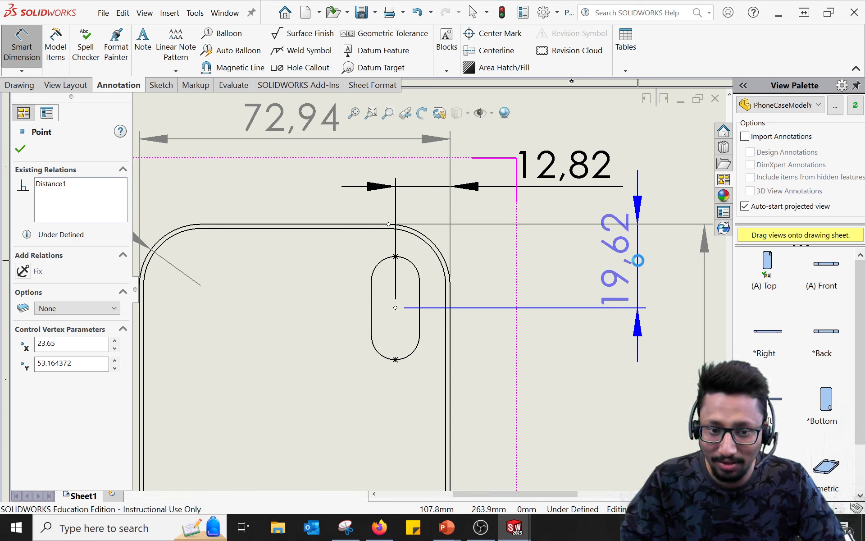
left_click(642, 266)
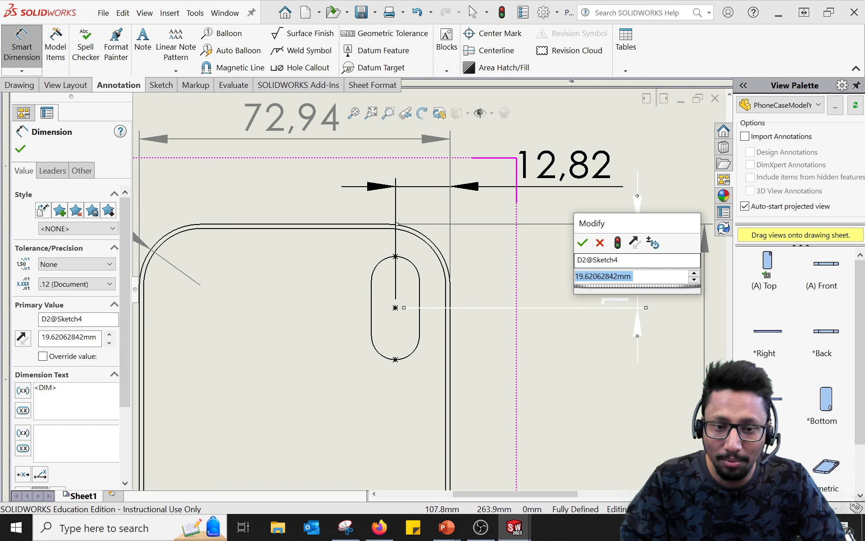
left_click(582, 242)
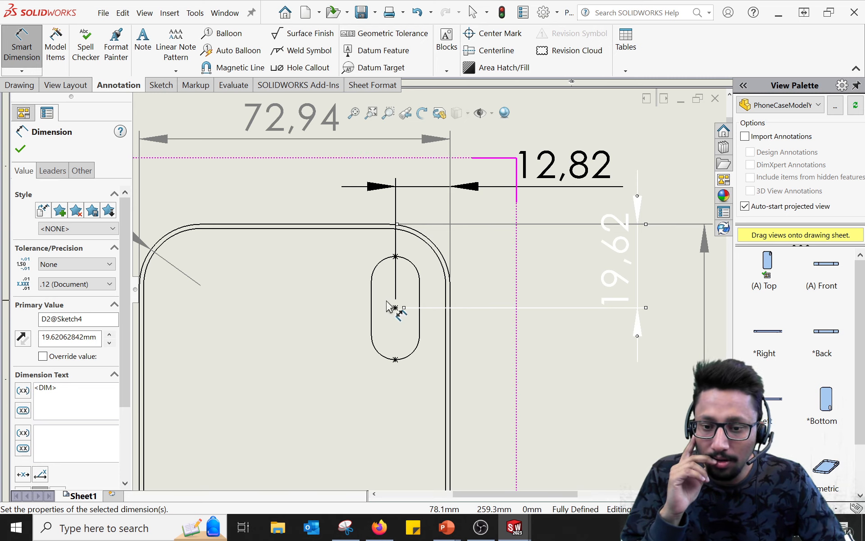
Compare the camera slot's vertical position dimension with the PowerPoint slide and set it to 19.59 mm.
scroll(395, 314, "down", 1)
scroll(397, 313, "down", 1)
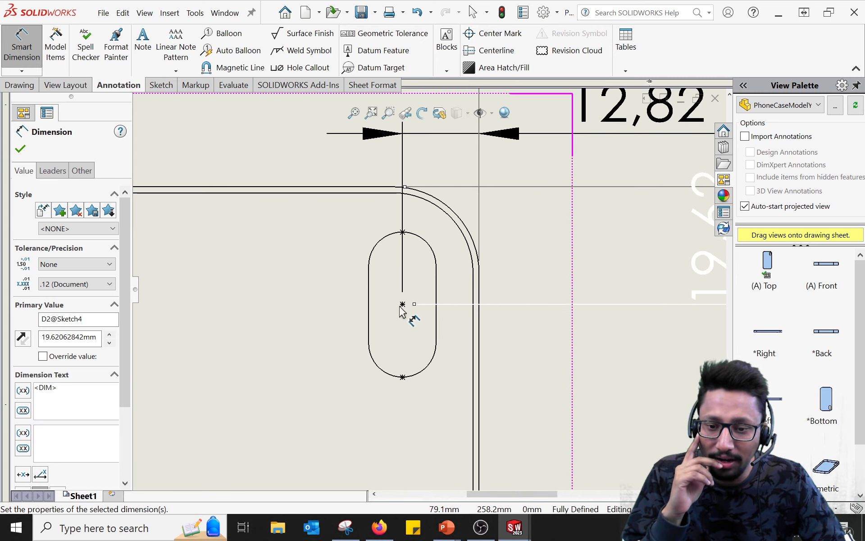
scroll(405, 312, "down", 1)
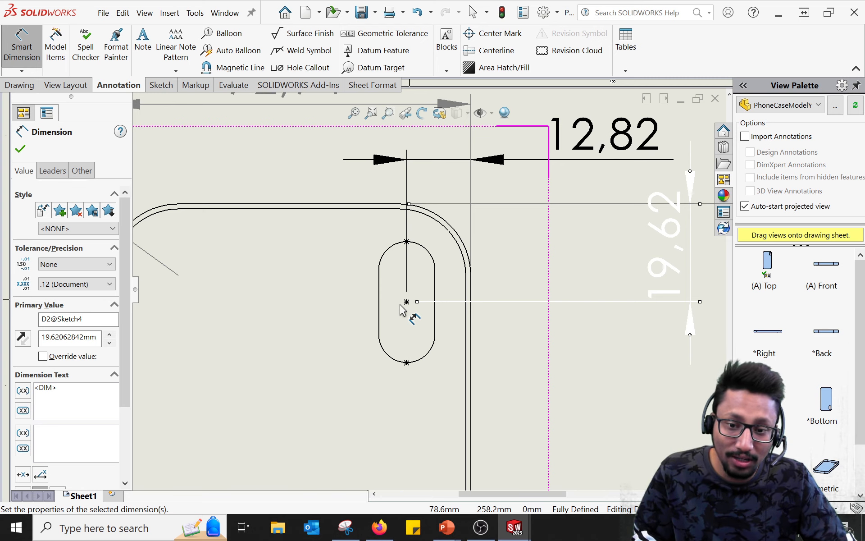
key("alt+Tab")
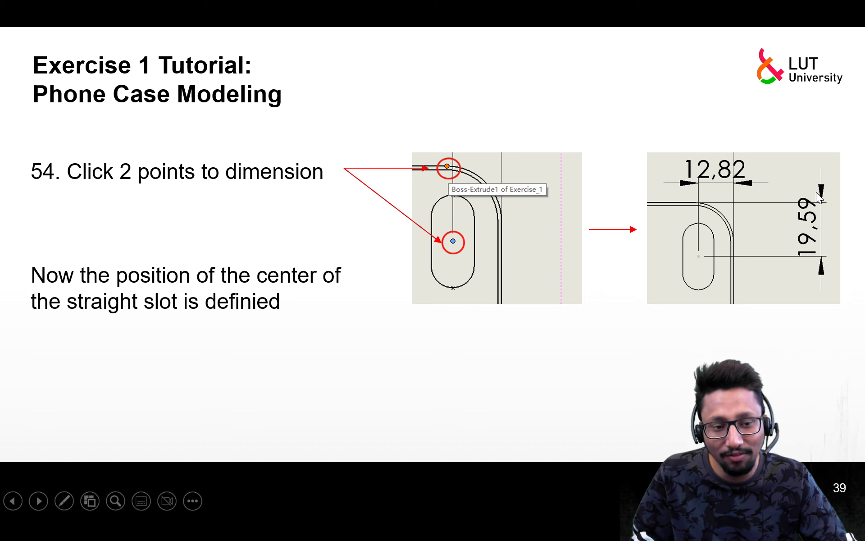
key("alt+Tab")
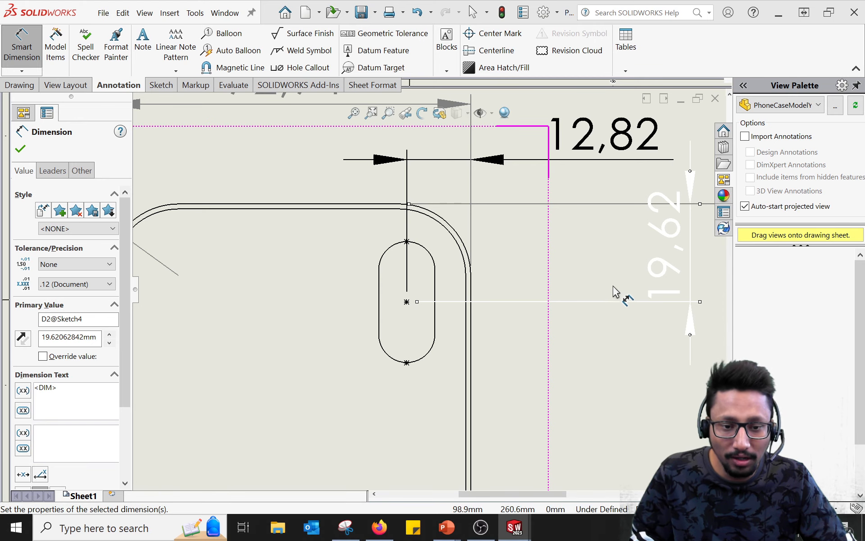
scroll(403, 293, "down", 1)
scroll(403, 293, "up", 2)
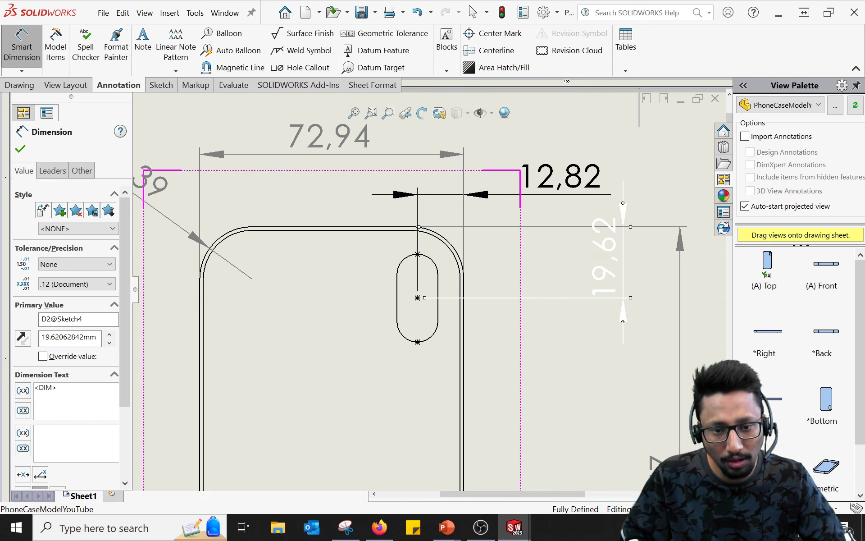
double_click(599, 251)
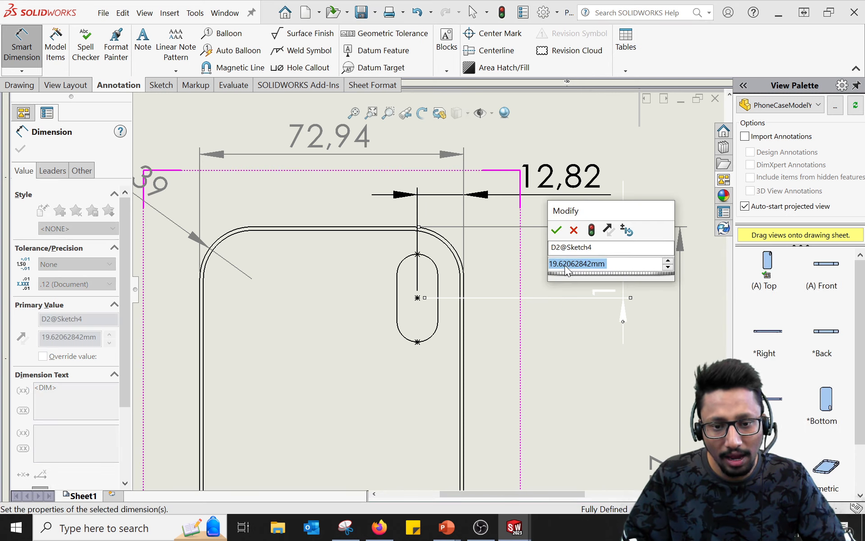
left_click(559, 264)
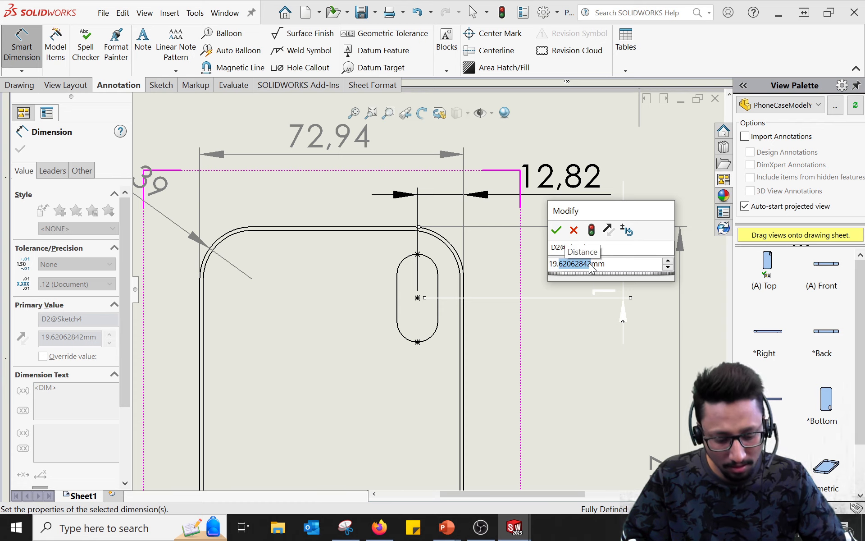
type("59")
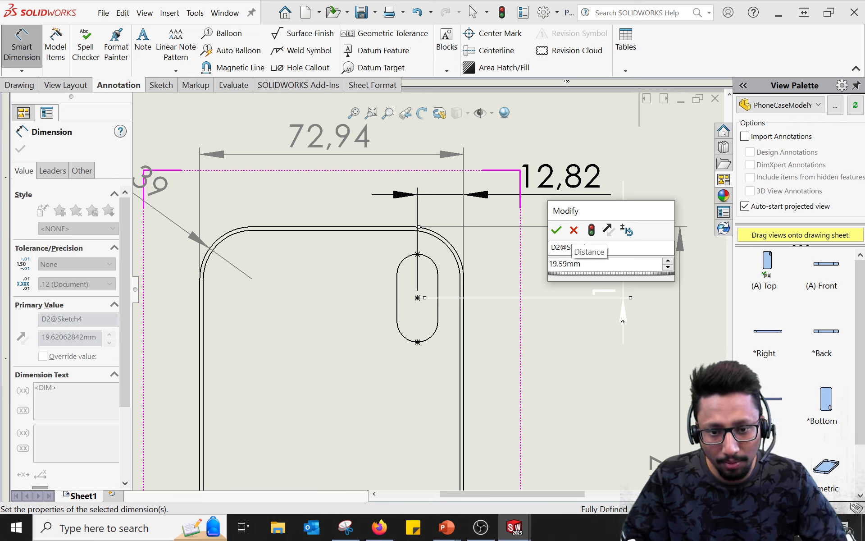
left_click(557, 230)
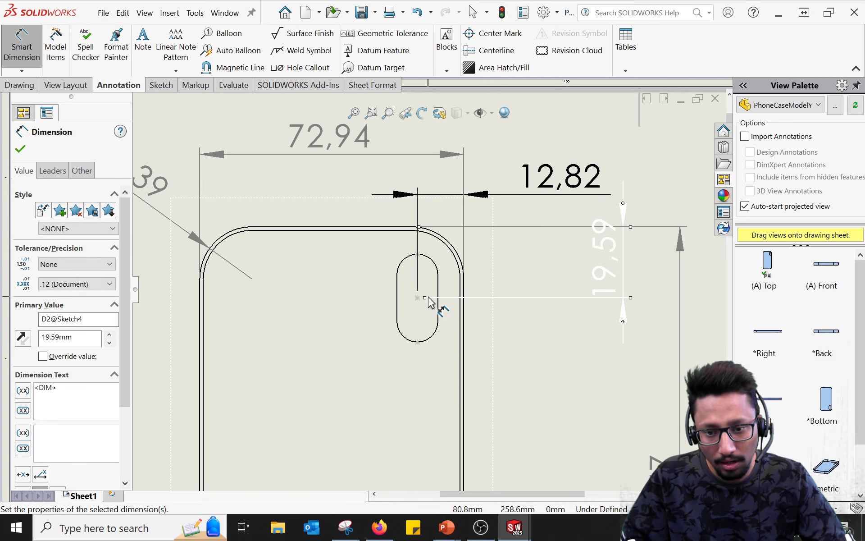
left_click(590, 353)
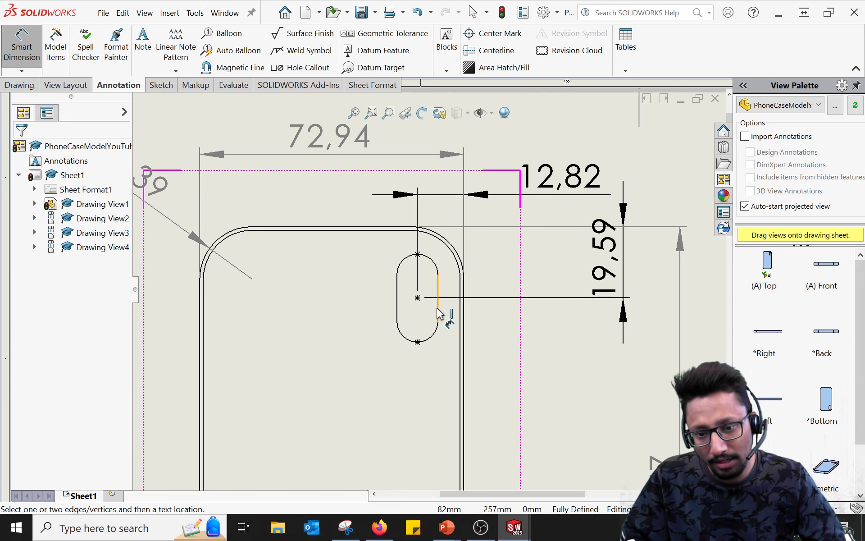
Inspect the existing distance relations of the sketch point at the camera slot's center.
scroll(428, 301, "down", 2)
scroll(428, 301, "down", 2)
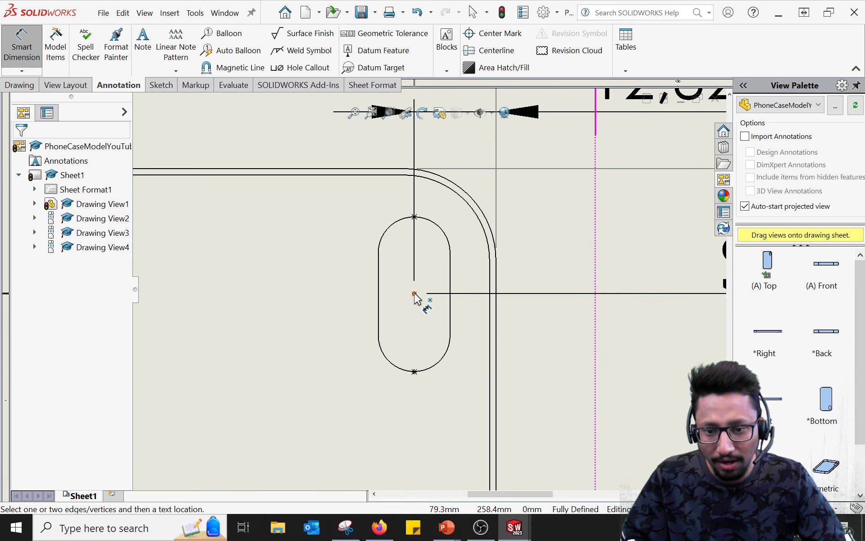
left_click(414, 294)
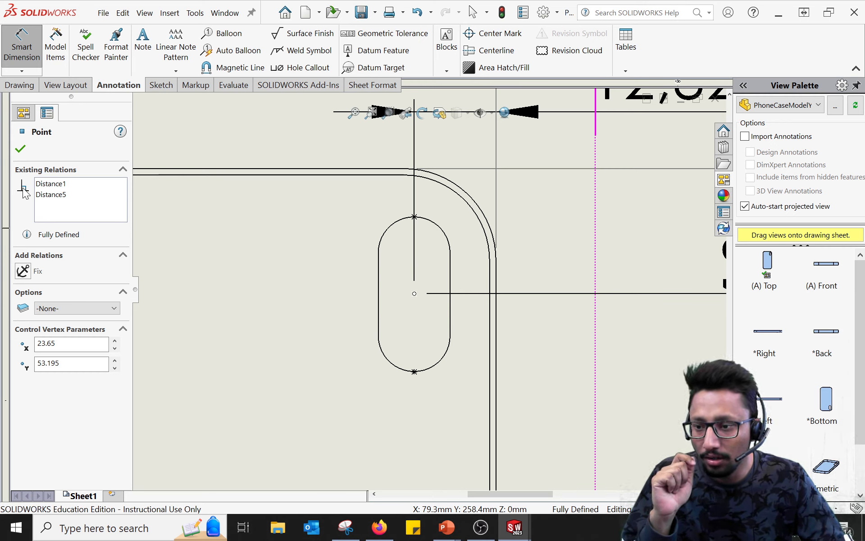
left_click(51, 184)
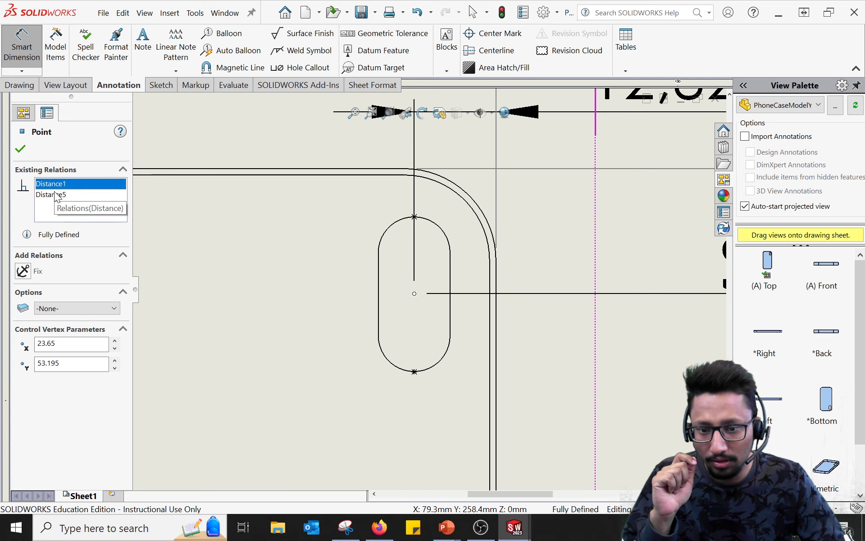
left_click(55, 195)
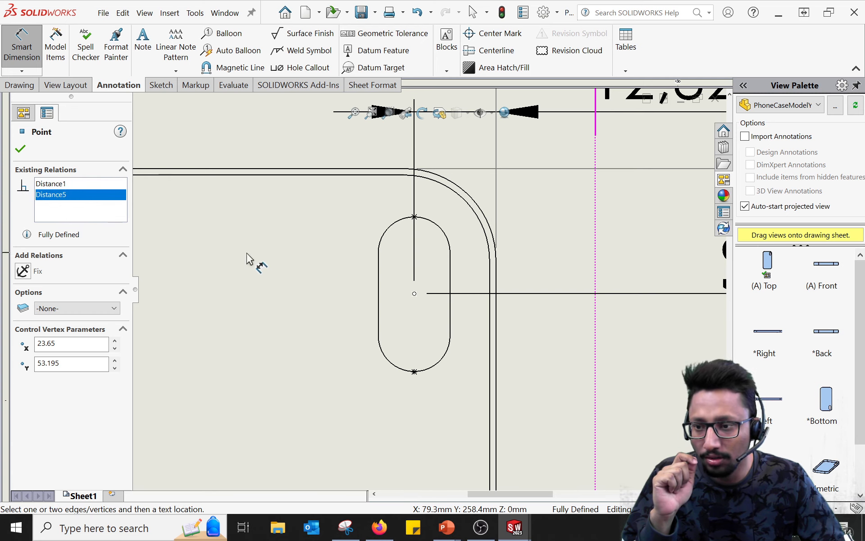
Delete the vertical position dimension between the camera slot's center point and the case's upper edge.
left_click(20, 148)
scroll(334, 321, "up", 4)
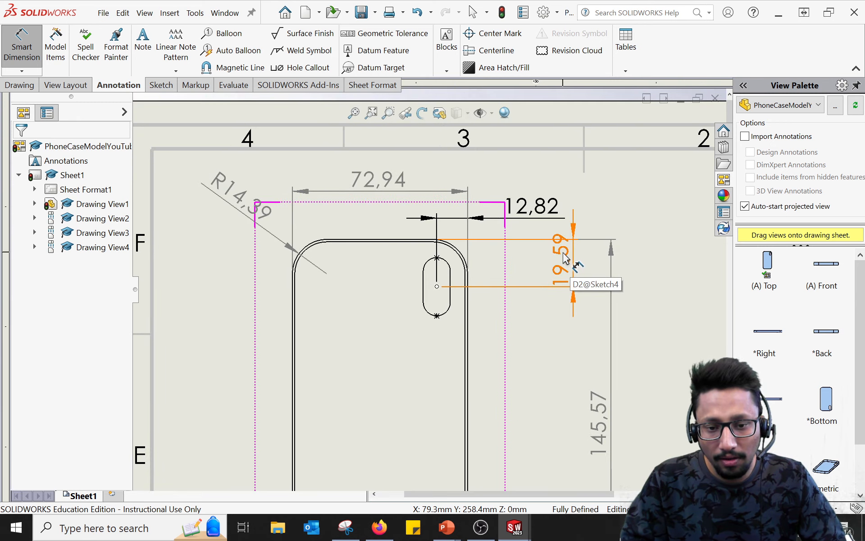
left_click(567, 272)
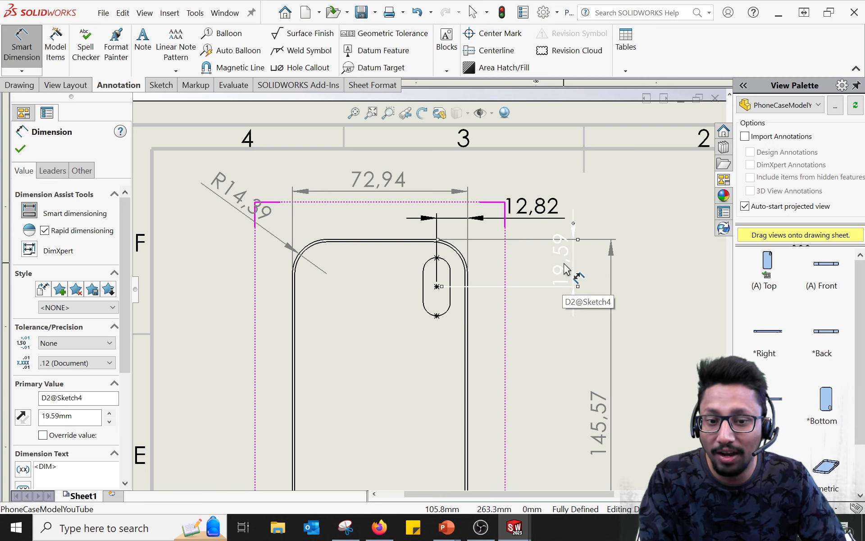
key("Delete")
scroll(459, 305, "down", 3)
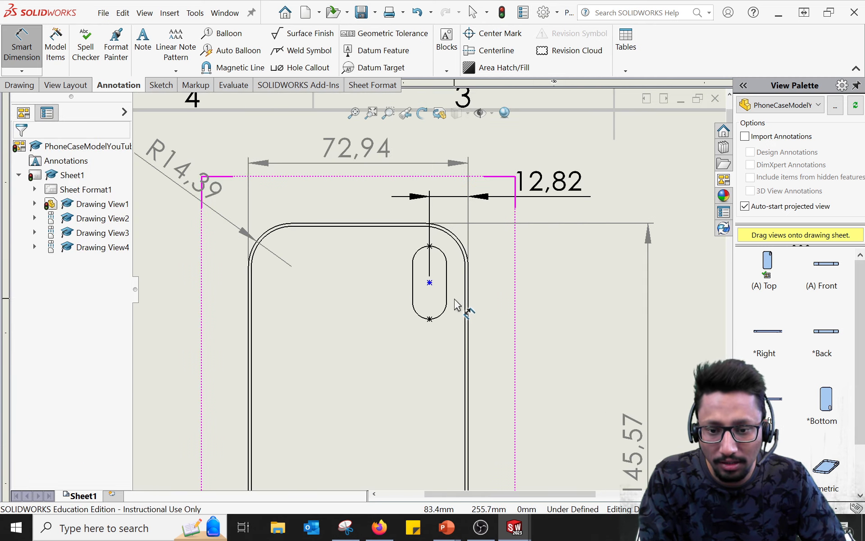
Delete the camera slot's horizontal position dimension and the sketch point at the slot's center.
left_click(571, 175)
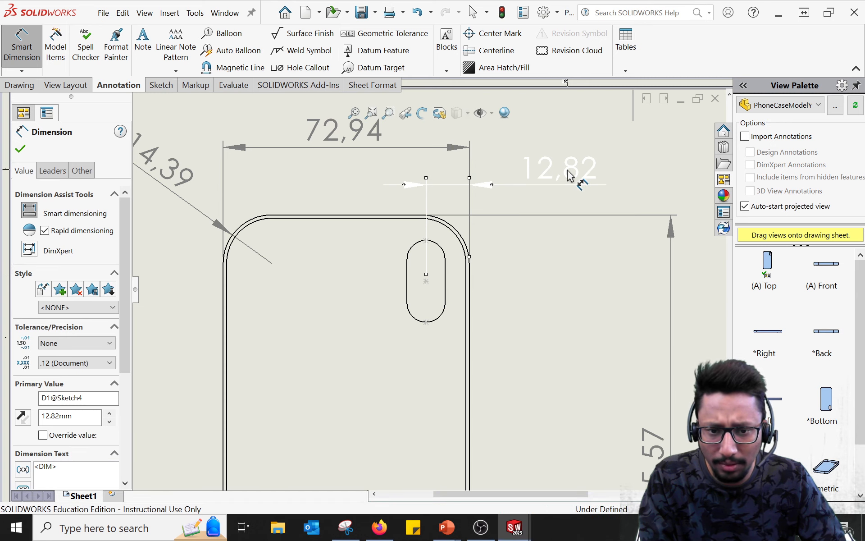
key("Delete")
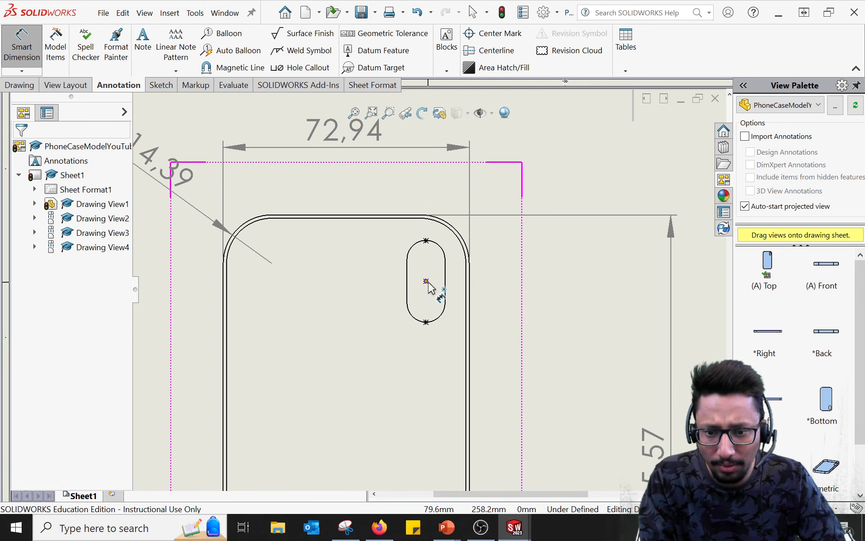
left_click(427, 282)
key("Escape")
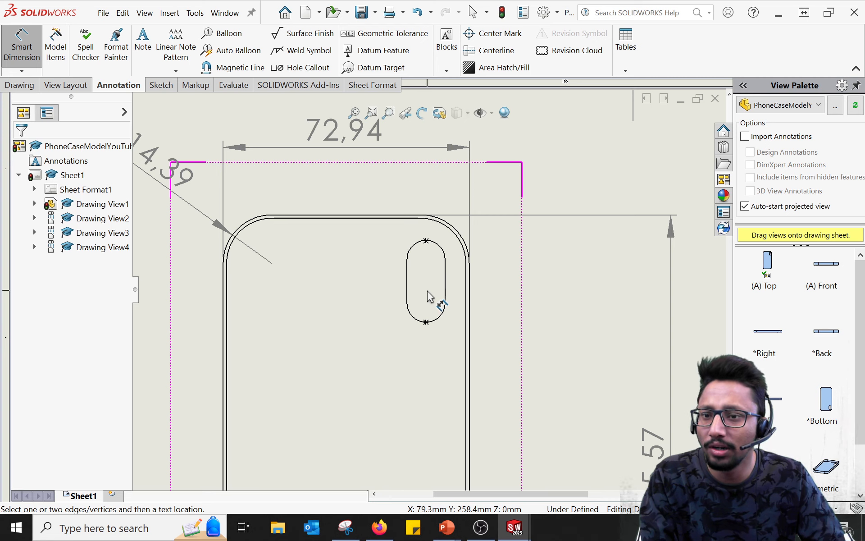
Delete the sketch point at the lowest point of the camera slot's lower arc.
left_click(158, 85)
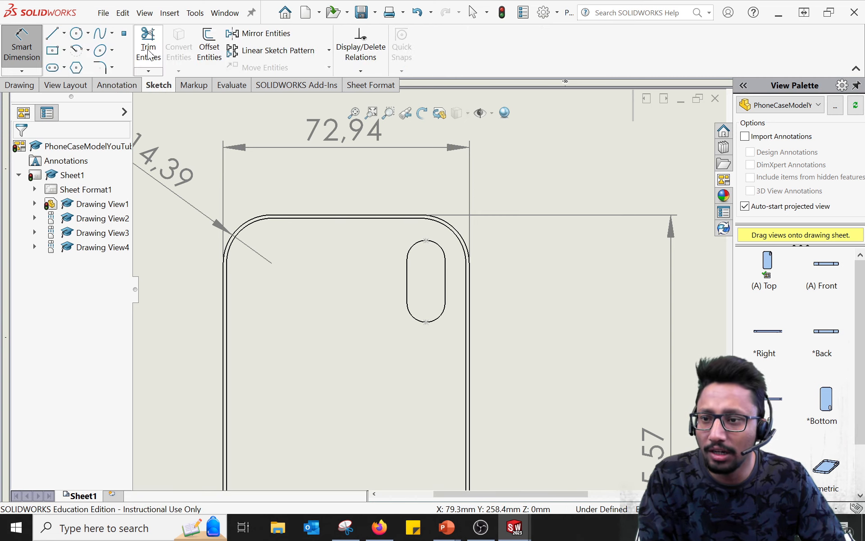
left_click(124, 33)
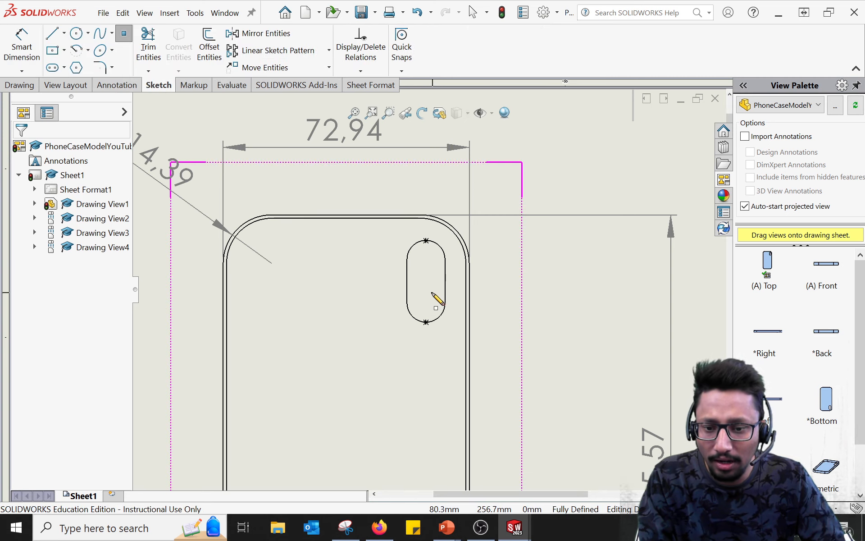
scroll(426, 282, "down", 3)
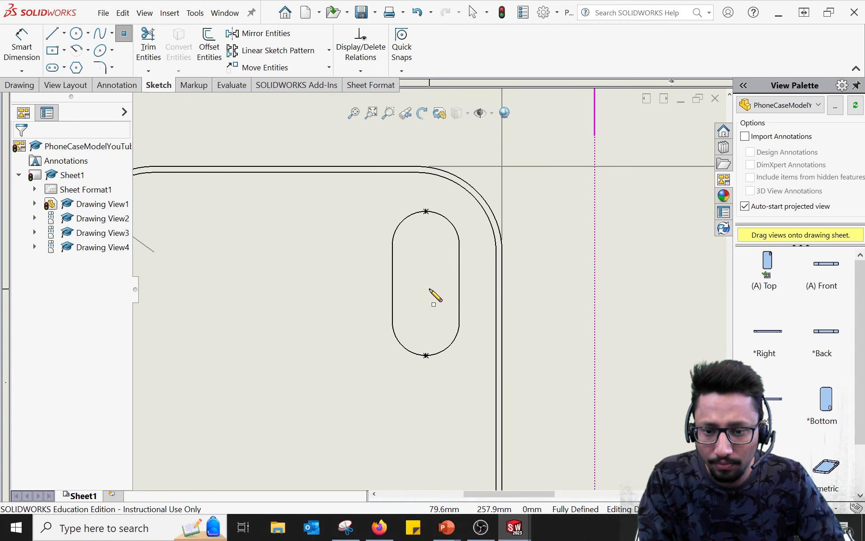
key("Escape")
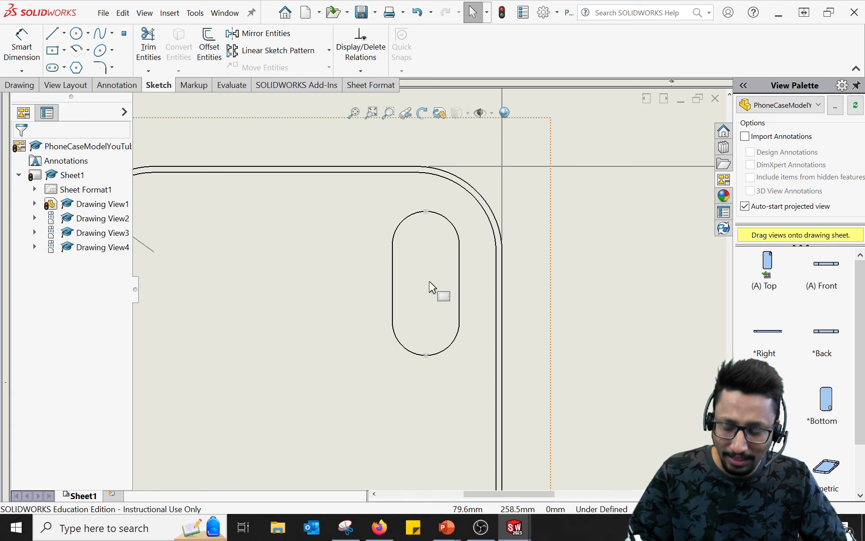
left_click(425, 355)
key("Escape")
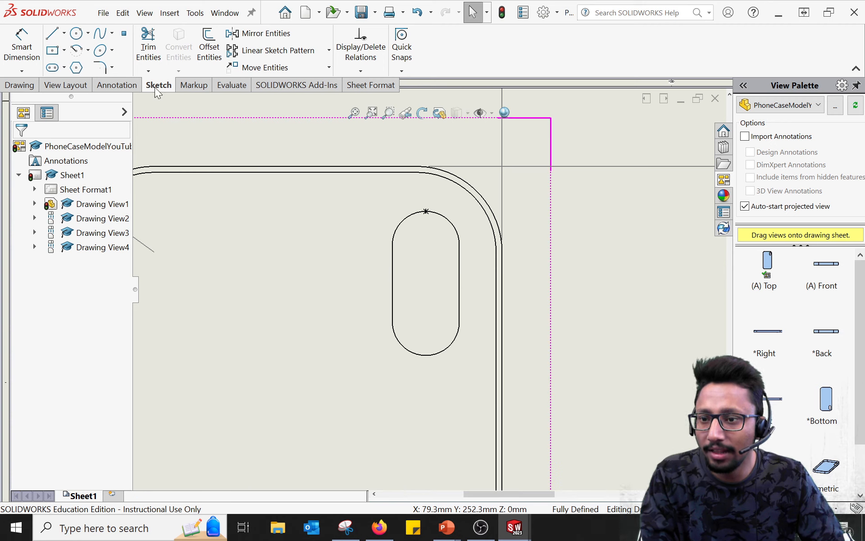
Place sketch points at the midpoint of the camera slot's lower arc and at the slot's center.
left_click(124, 33)
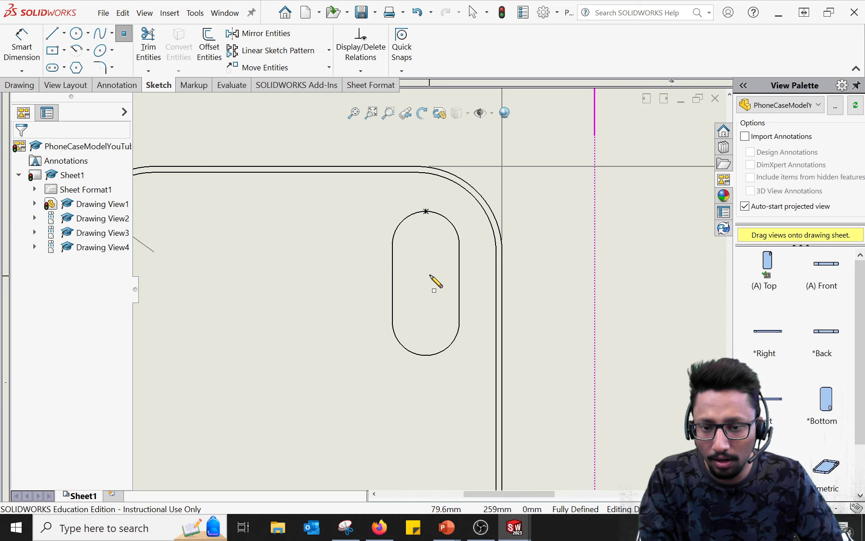
left_click(425, 211)
left_click(425, 244)
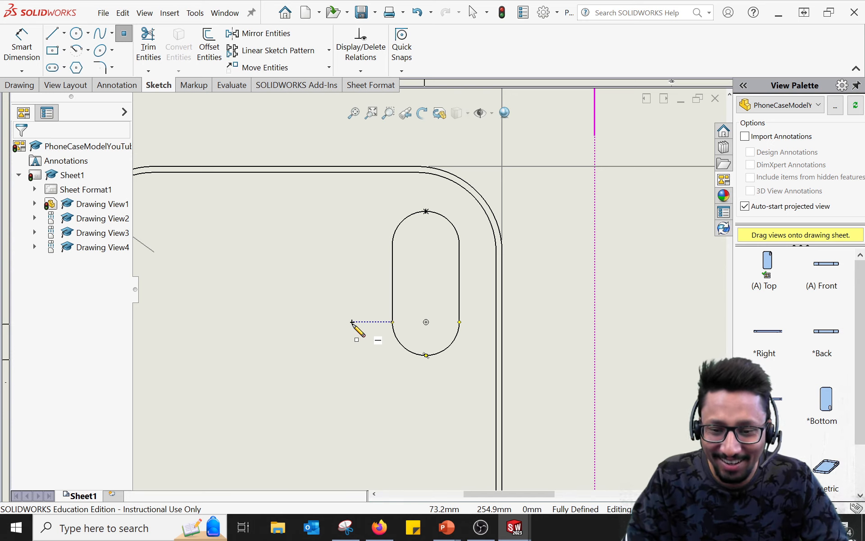
left_click(426, 355)
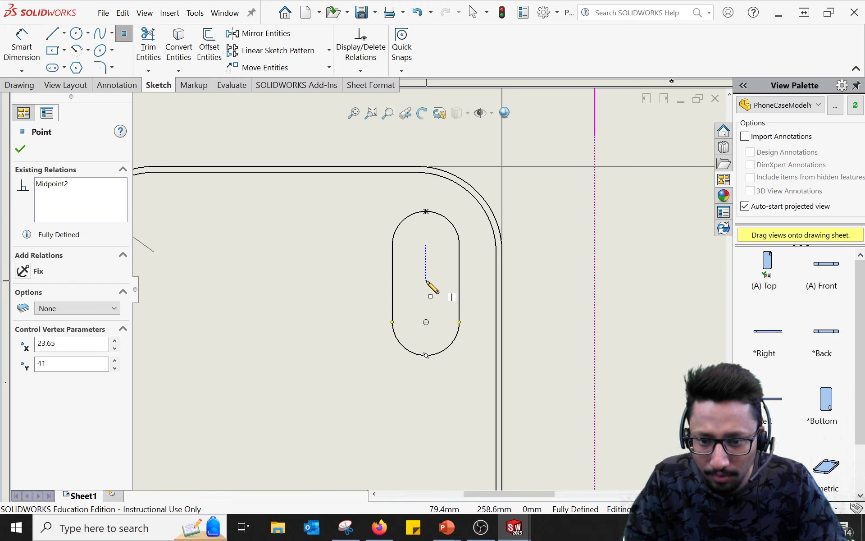
left_click(426, 281)
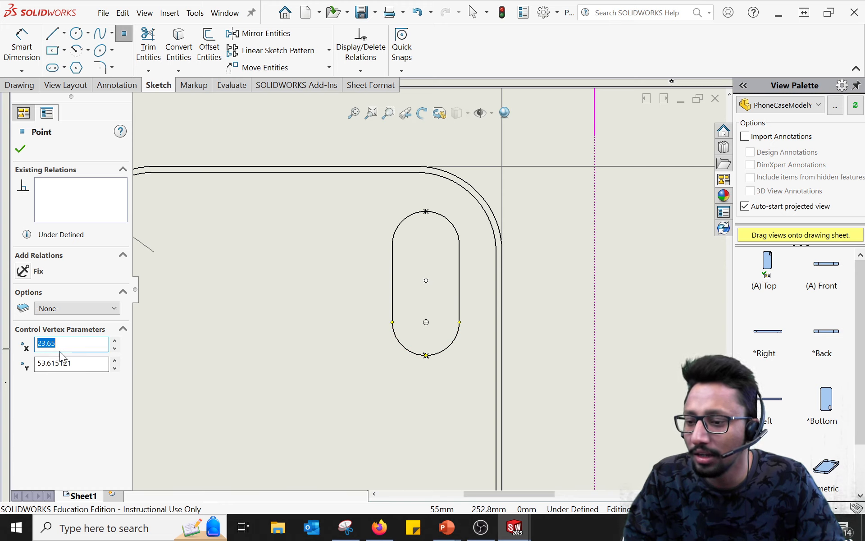
Try a Fix relation on the camera slot's new center point, delete that relation, and close the point's properties.
left_click(91, 309)
left_click(91, 309)
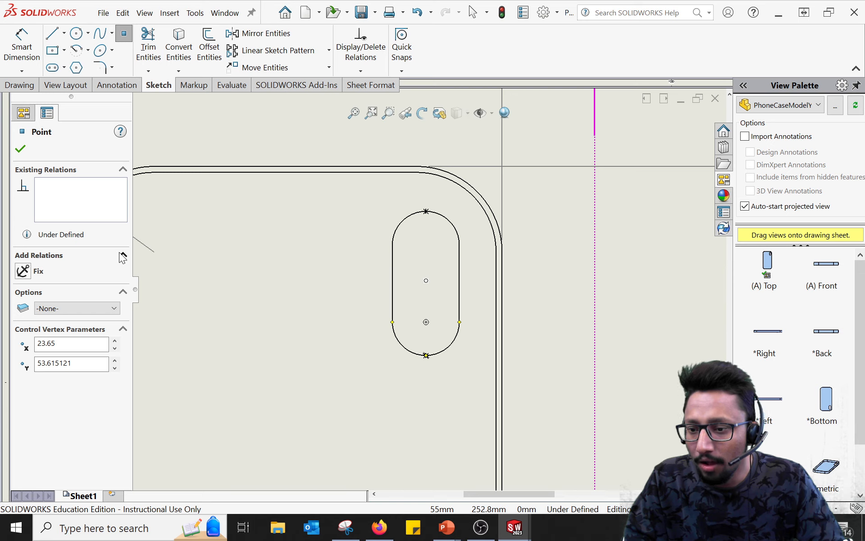
left_click(22, 271)
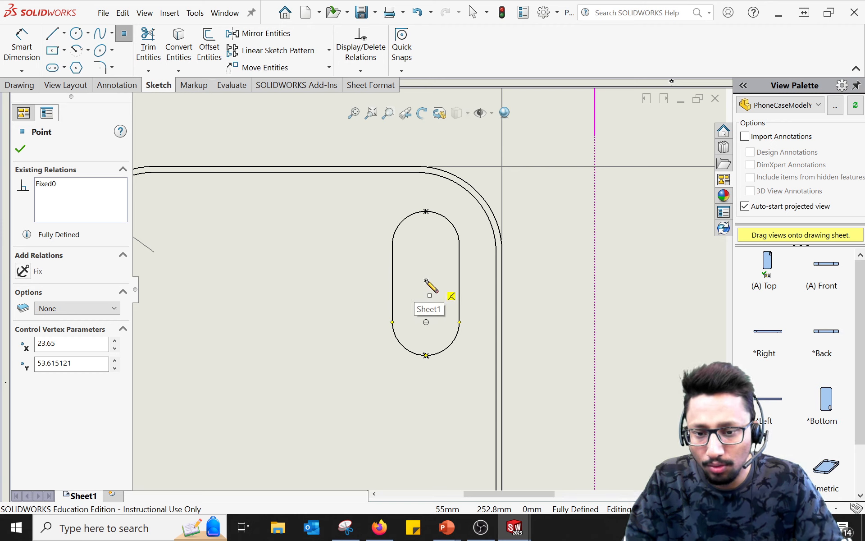
left_click(51, 185)
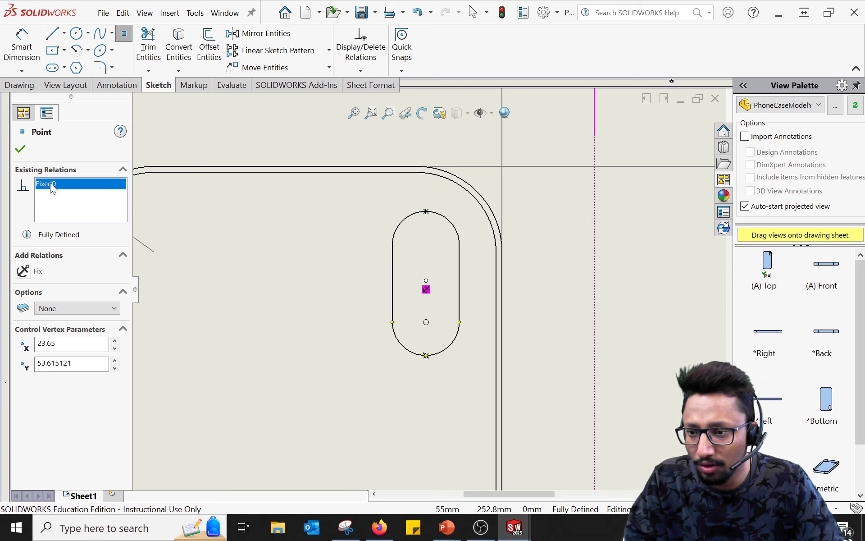
right_click(53, 183)
left_click(64, 202)
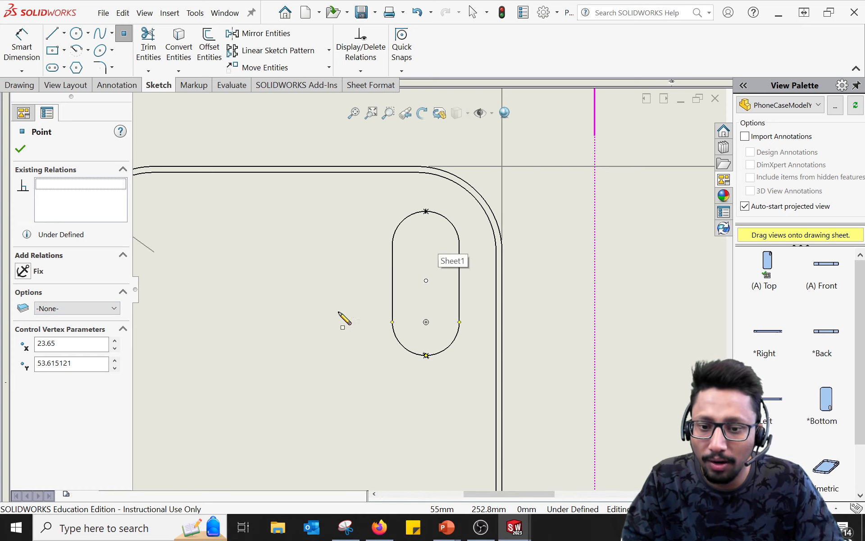
left_click(21, 150)
scroll(482, 311, "up", 3)
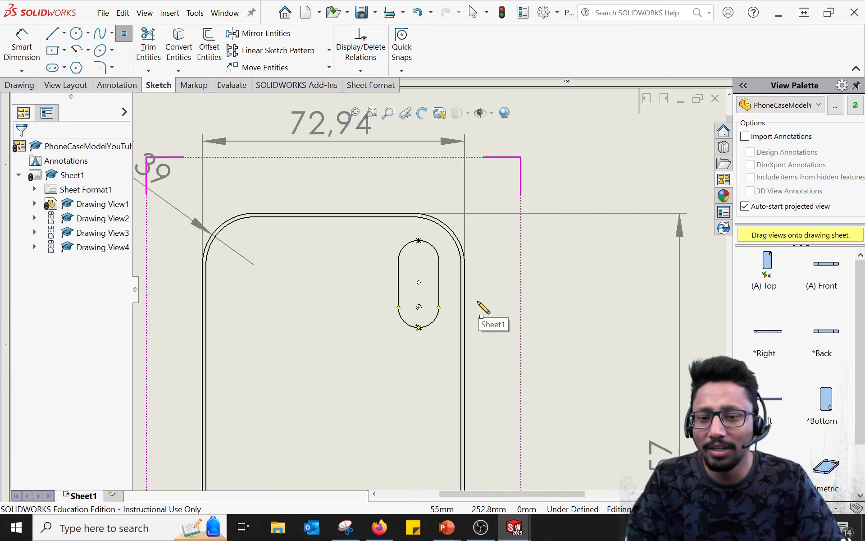
Dimension the horizontal distance from the camera slot's new center point to the case's right outer edge, placing it above the case.
left_click(28, 48)
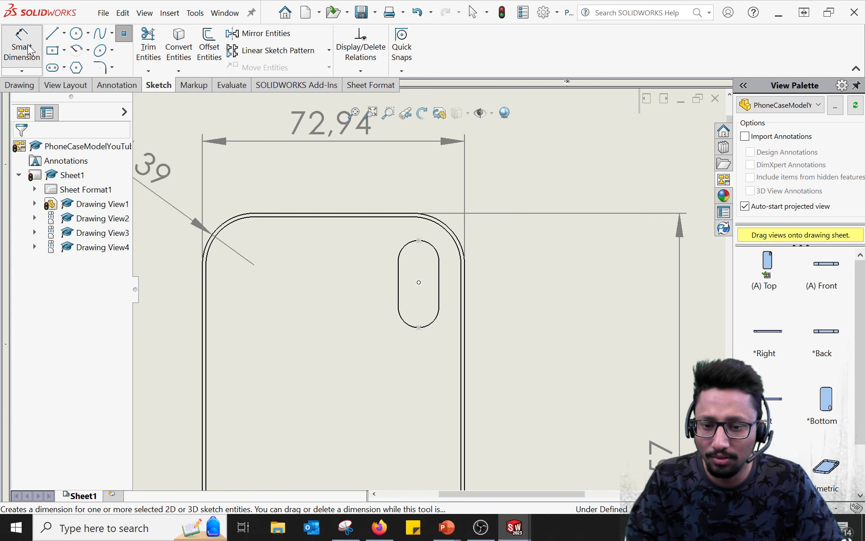
left_click(419, 283)
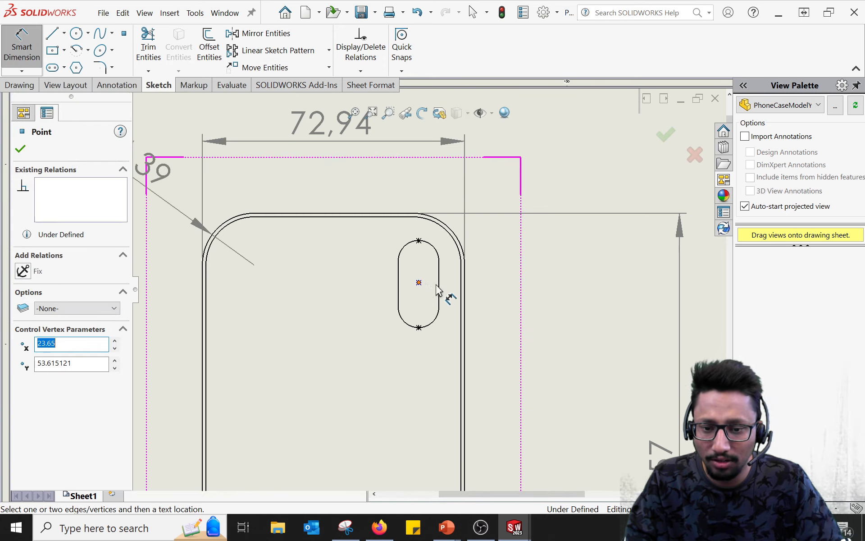
left_click(468, 295)
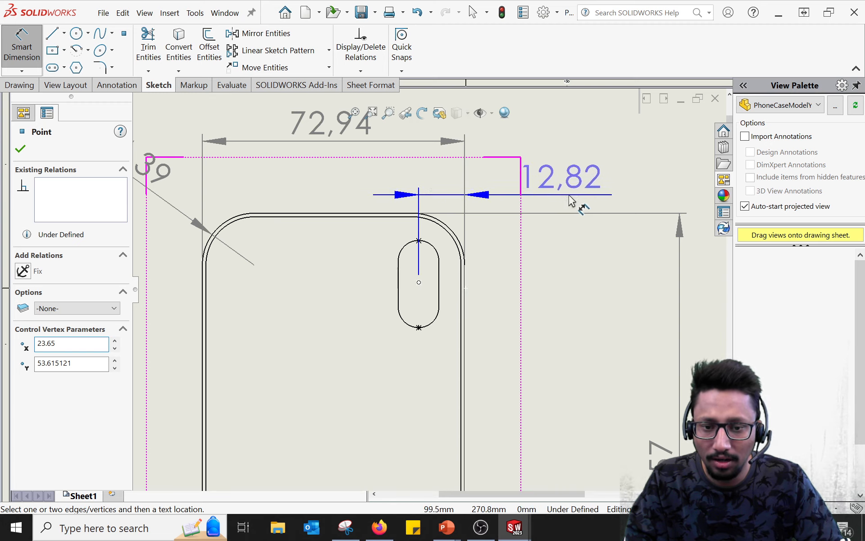
left_click(595, 188)
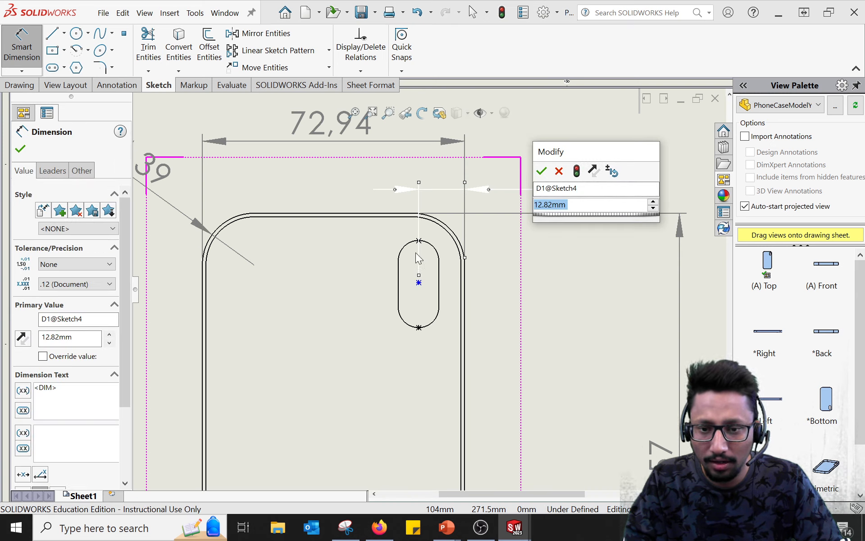
left_click(542, 171)
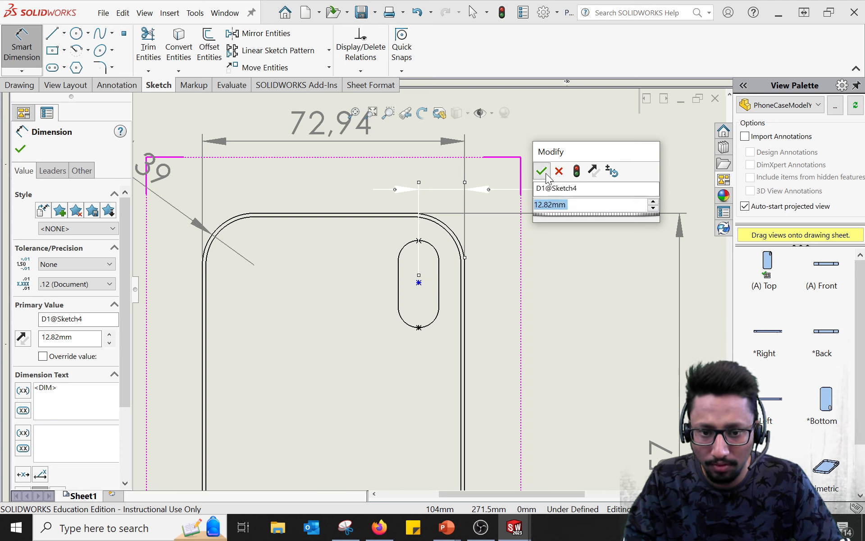
Dimension the vertical distance from the camera slot's center point to the case's upper outer edge and set it to 19.59 mm.
left_click(419, 282)
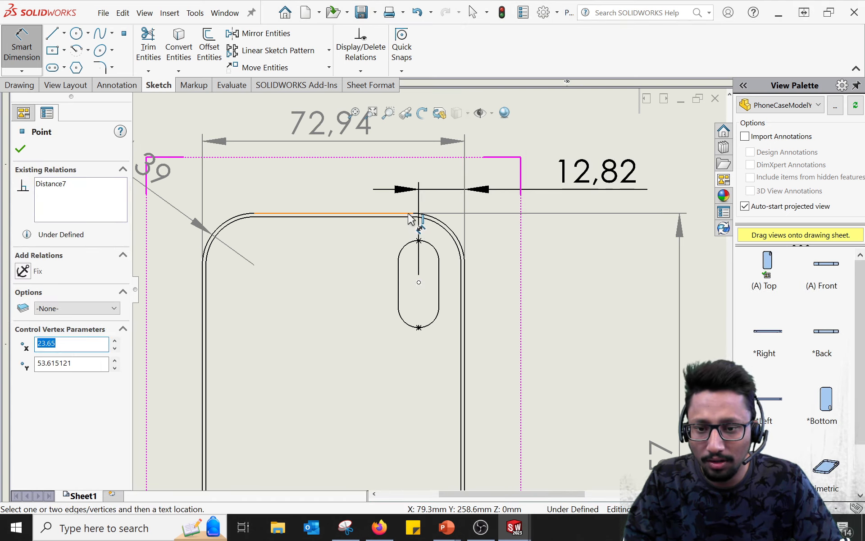
left_click(407, 213)
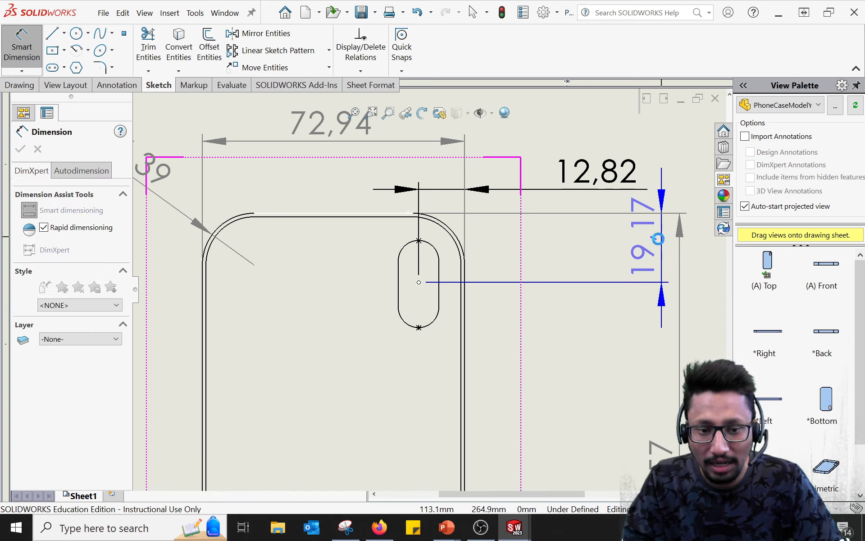
left_click(643, 266)
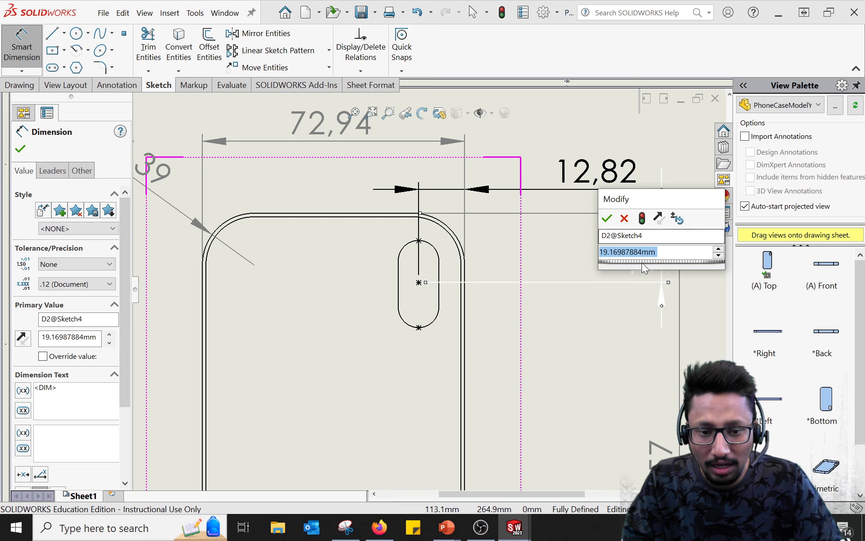
left_click(613, 253)
left_click_drag(609, 252, 629, 252)
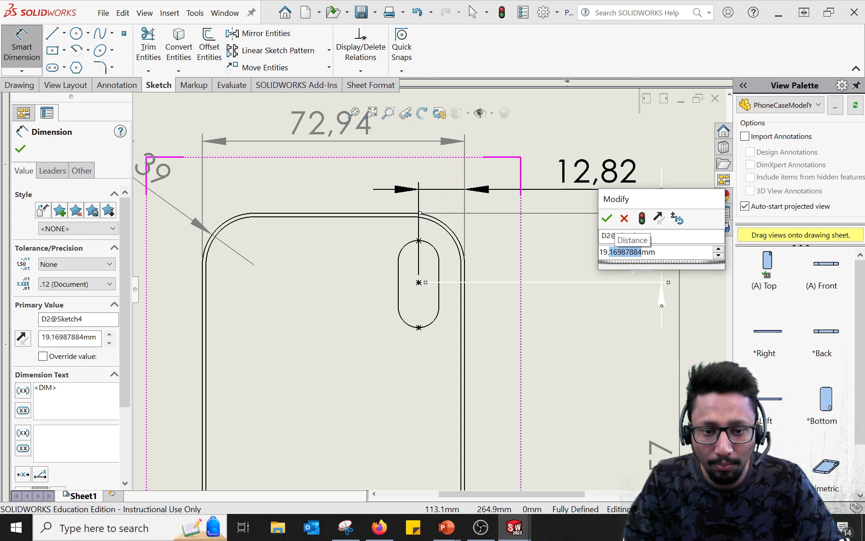
type("59")
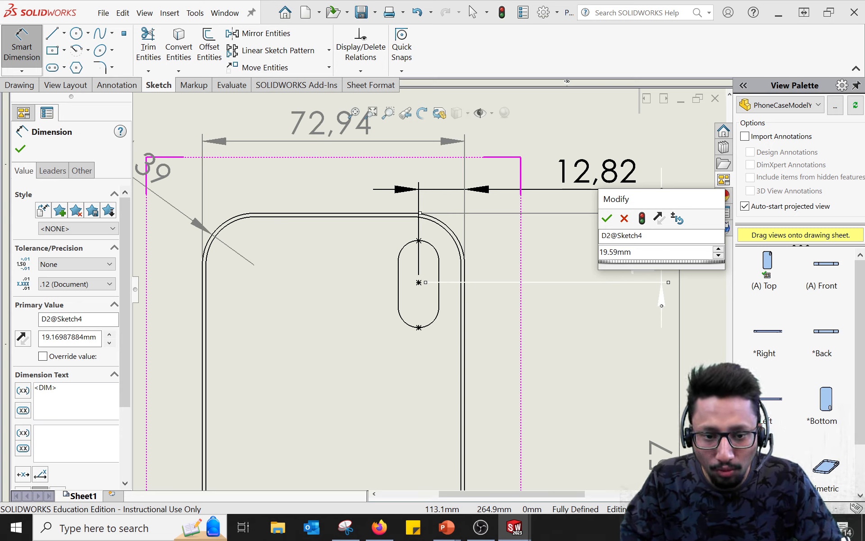
key("Return")
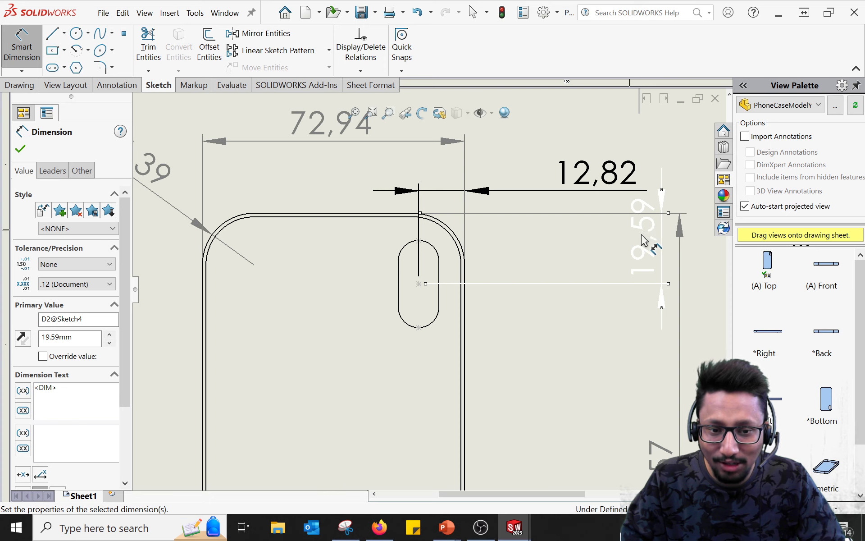
Move the 19.59 mm dimension closer to the case's right edge, with its text below the slot center's extension line.
left_click(623, 347)
left_click_drag(643, 265, 550, 352)
left_click(608, 337)
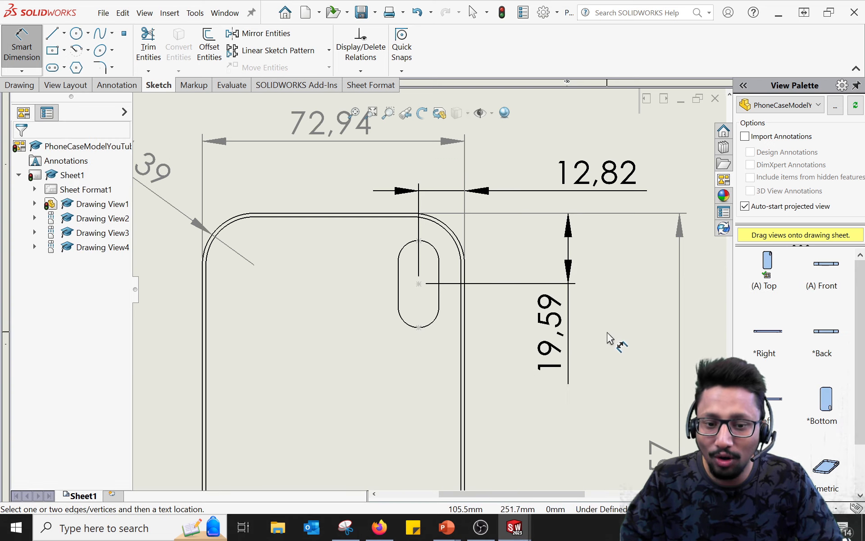
Examine the camera slot's center point and its dimensions, and switch to the PowerPoint slide to compare them.
scroll(610, 336, "down", 1)
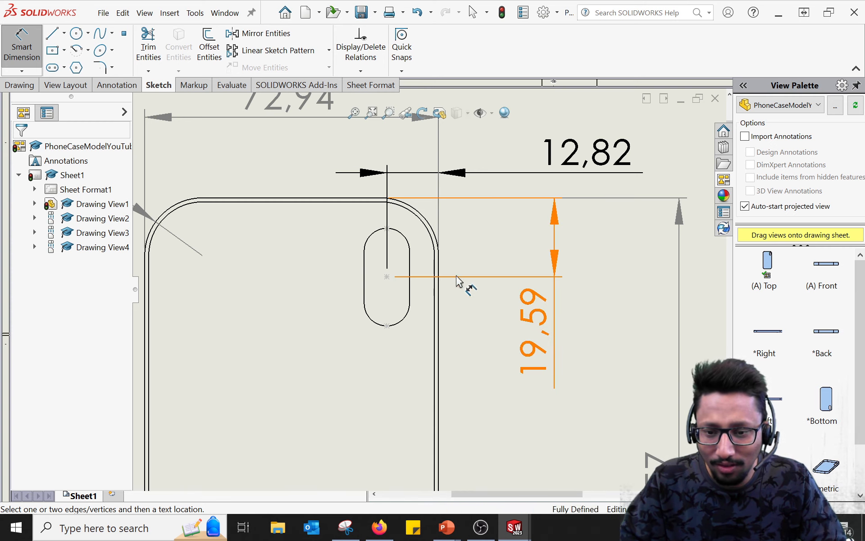
left_click(386, 277)
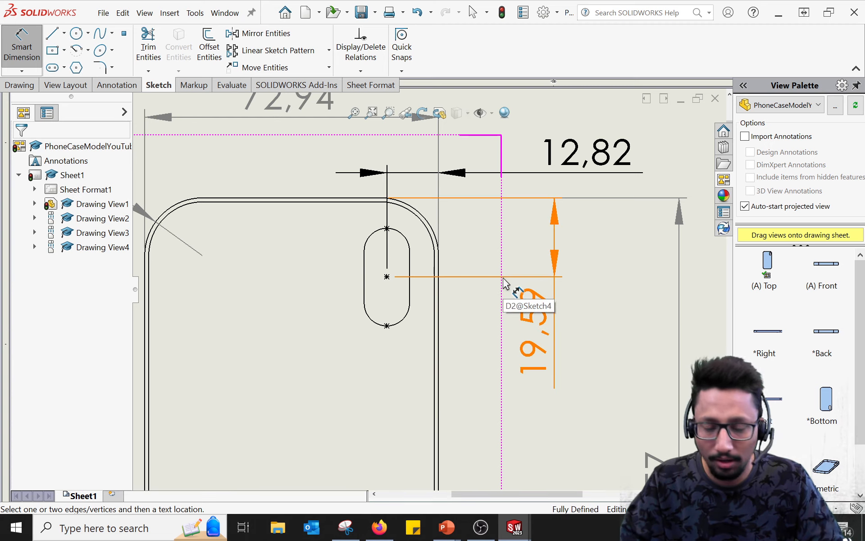
key("alt+Tab")
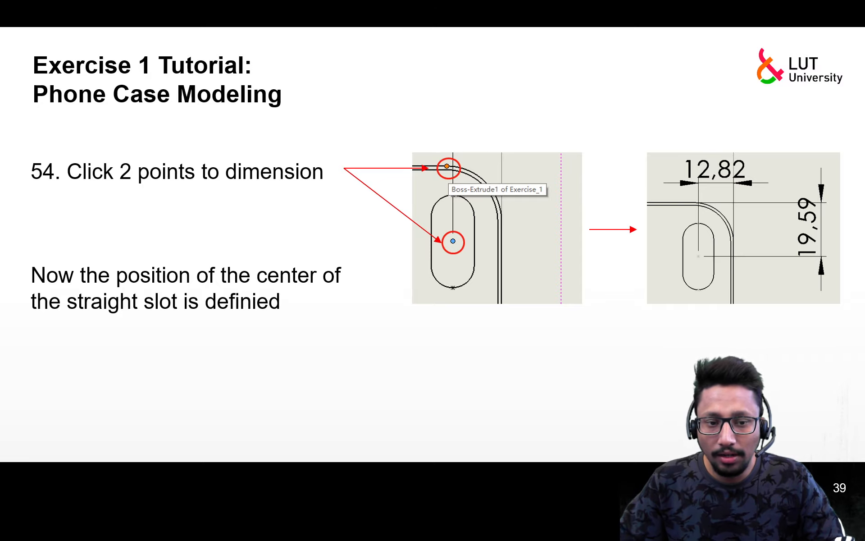
Advance to the next PowerPoint slide, return to SOLIDWORKS and dimension the camera slot's width between its straight sides, placing it below the slot.
key("Right")
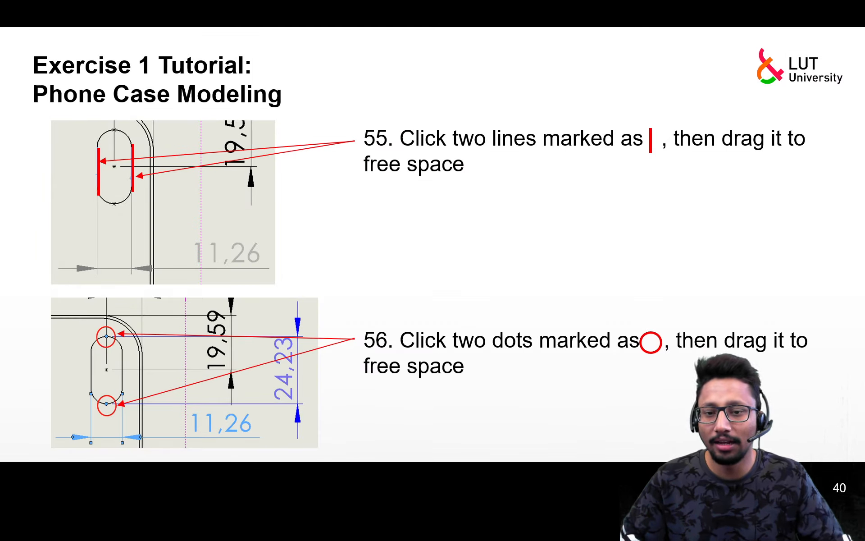
key("alt+Tab")
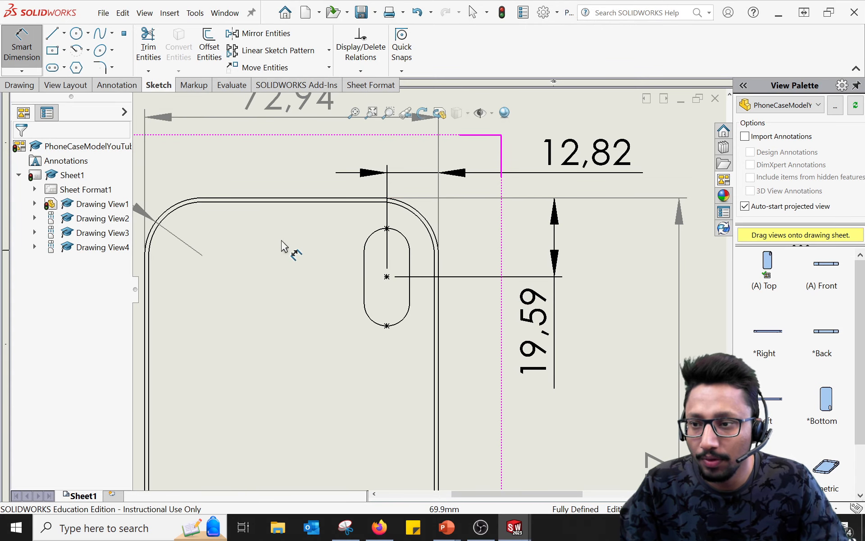
left_click(365, 277)
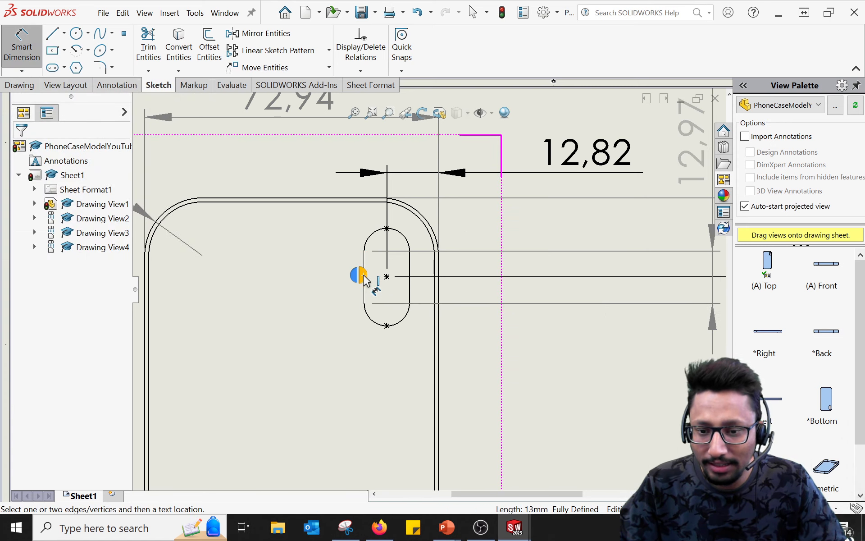
left_click(410, 293)
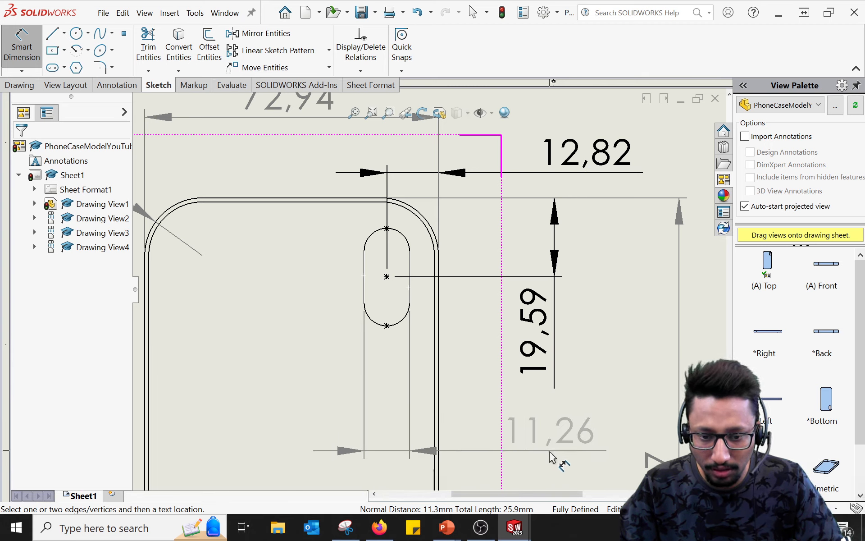
left_click(550, 451)
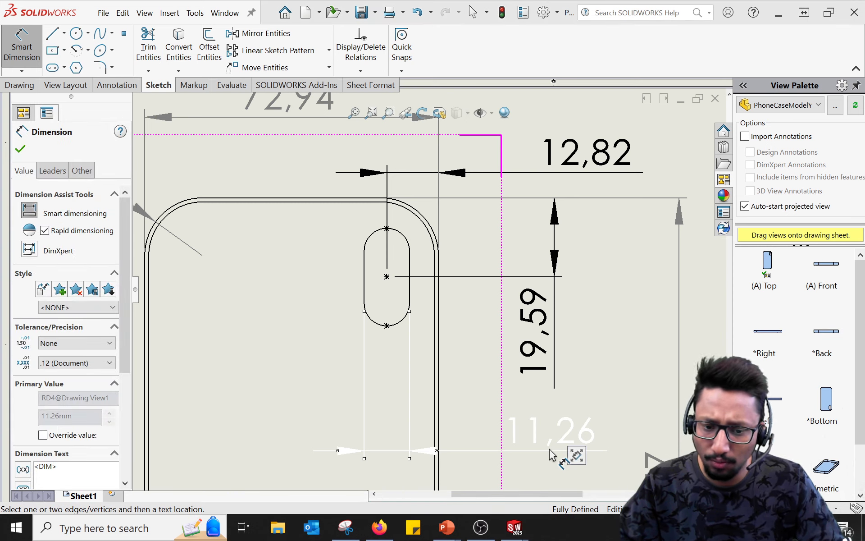
Dimension the camera slot's height between its upper and lower arc midpoints as a driven dimension, placed outside the 19.59 mm dimension.
left_click(388, 229)
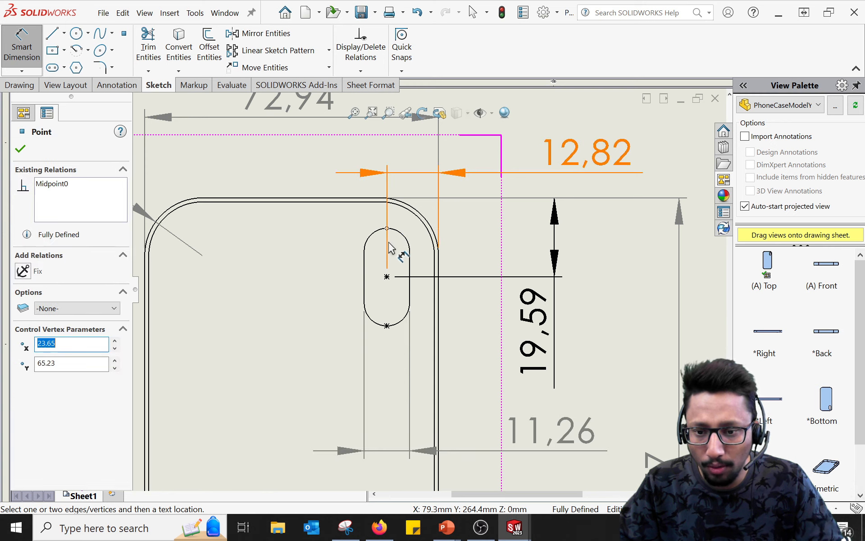
left_click(387, 325)
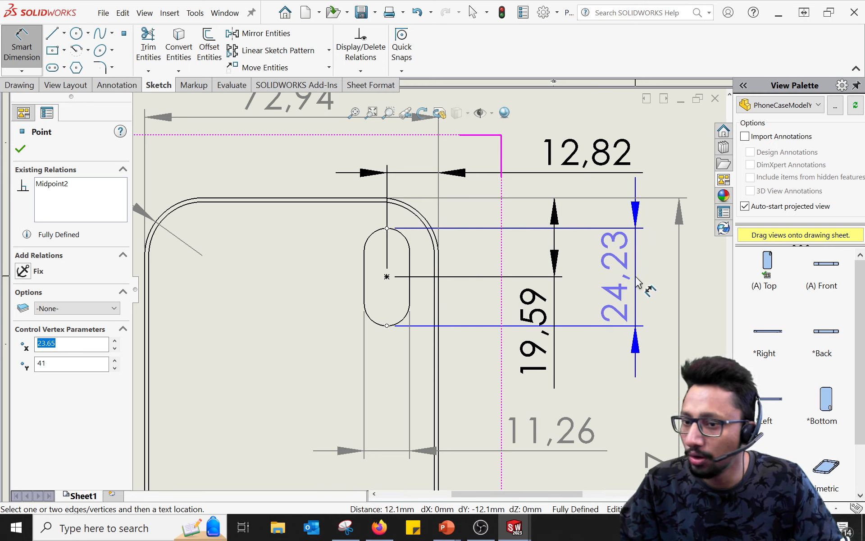
left_click(642, 283)
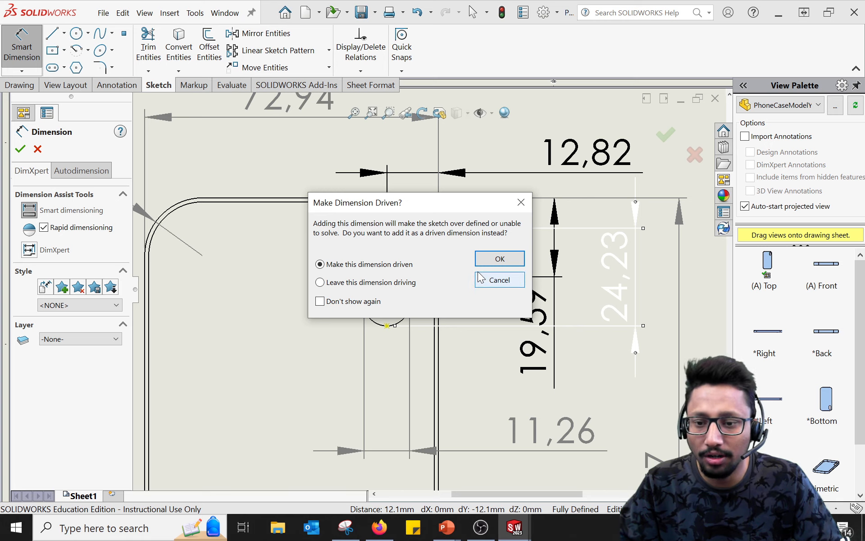
left_click(499, 260)
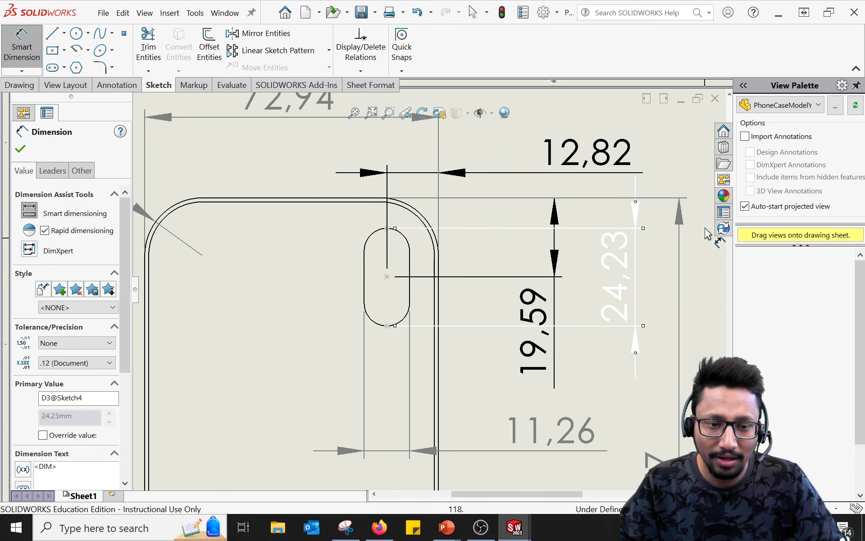
left_click(687, 149)
Examine the camera slot's position and size dimensions alongside the other dimensions on the Draw1 sheet.
scroll(499, 231, "down", 1)
scroll(501, 230, "up", 4)
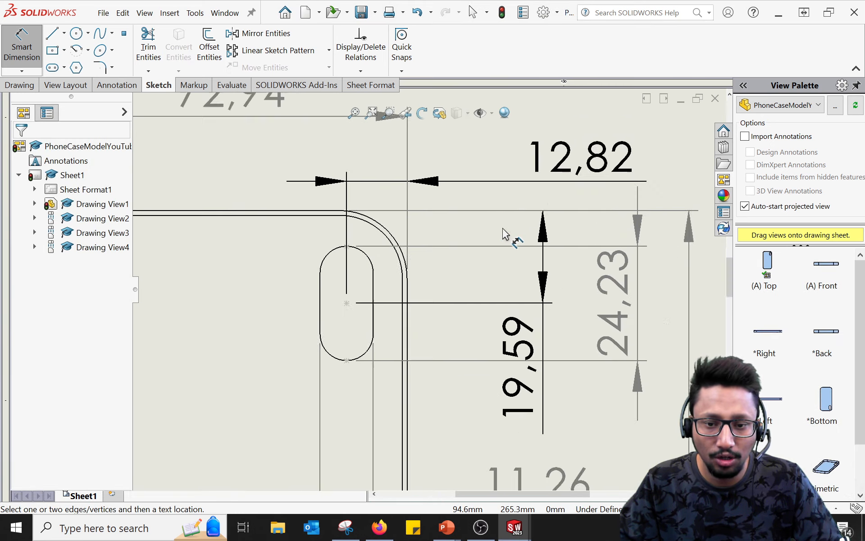
middle_click_drag(570, 317, 578, 258)
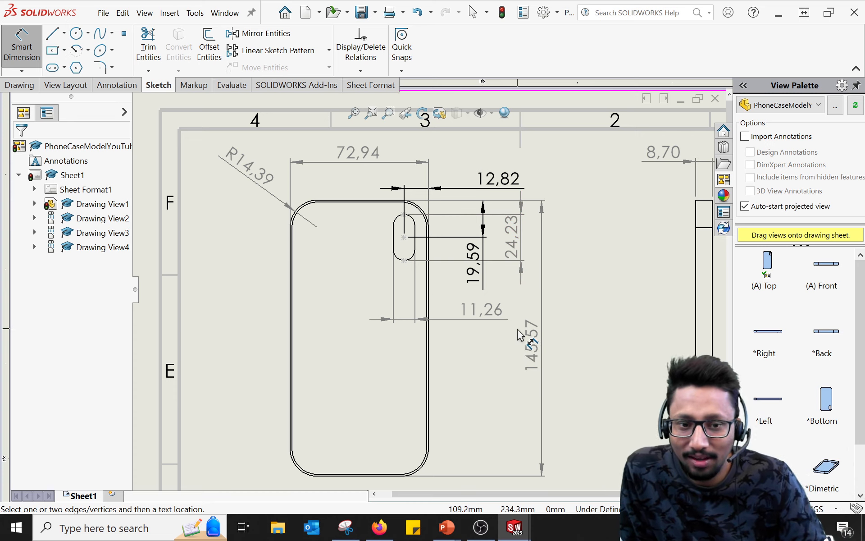
mouse_move(629, 312)
middle_mouse_down()
mouse_move(550, 301)
mouse_move(556, 305)
middle_mouse_up()
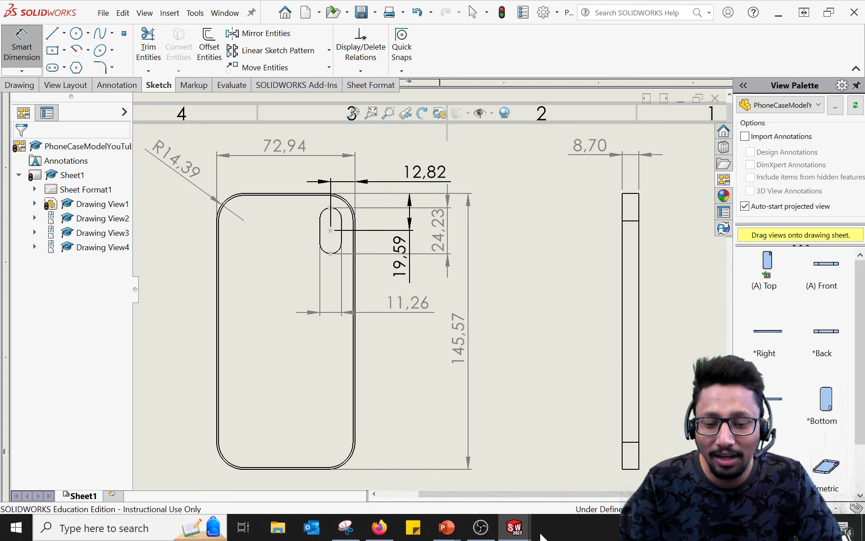
mouse_move(514, 528)
left_click(475, 461)
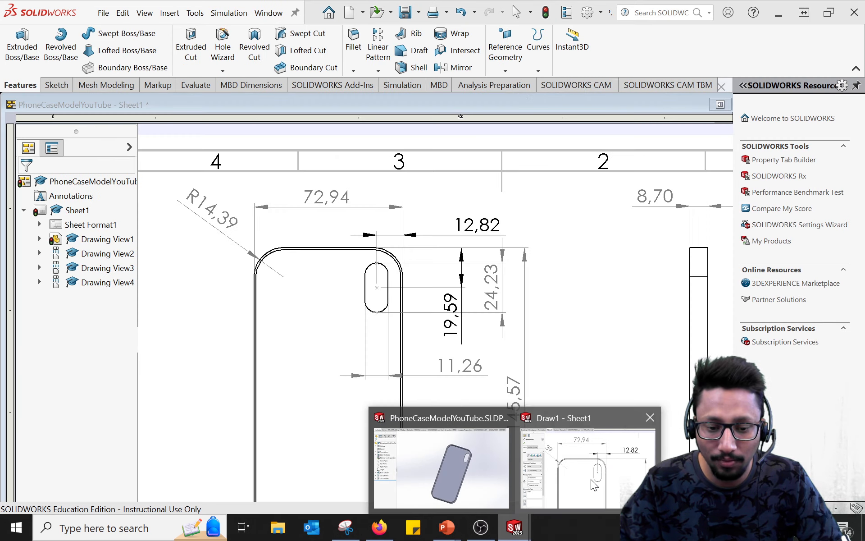
left_click(590, 480)
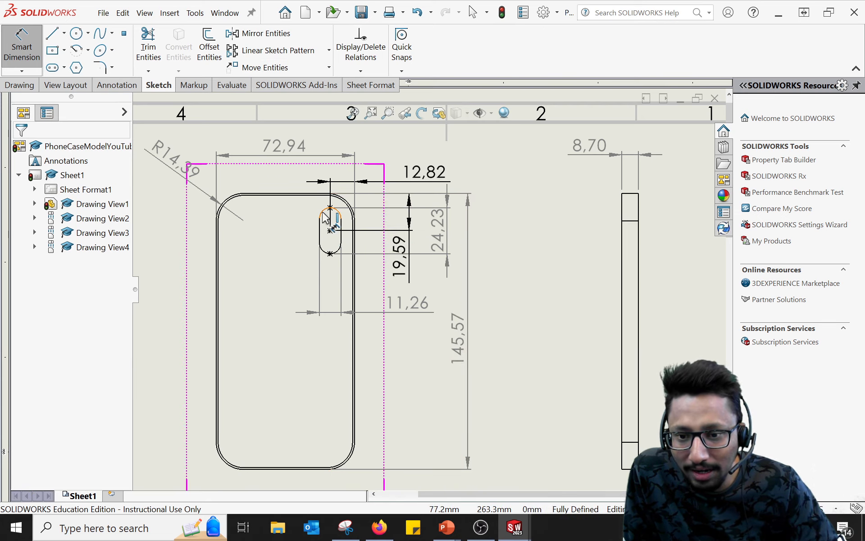
scroll(326, 218, "down", 2)
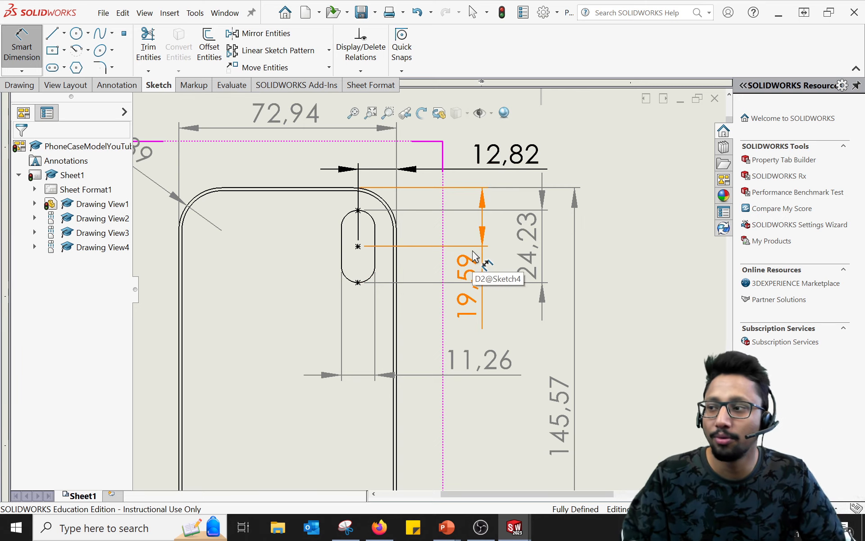
scroll(475, 252, "up", 3)
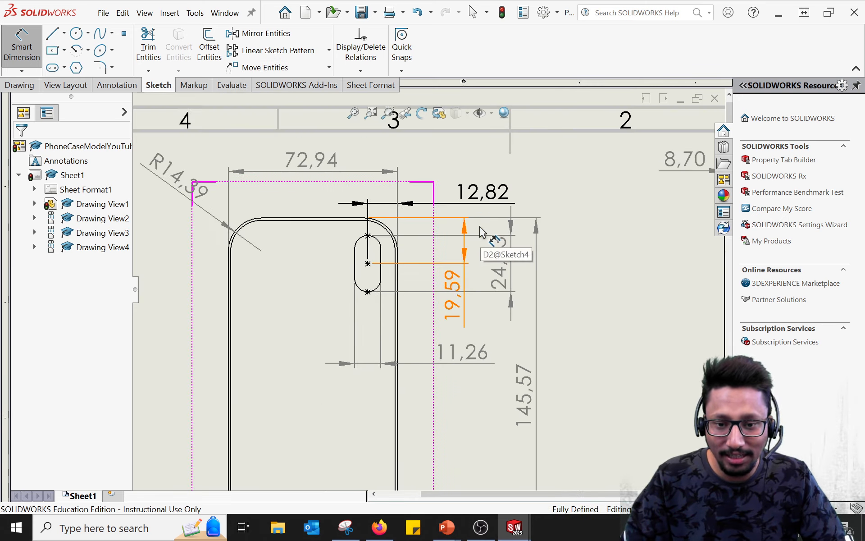
scroll(481, 230, "up", 2)
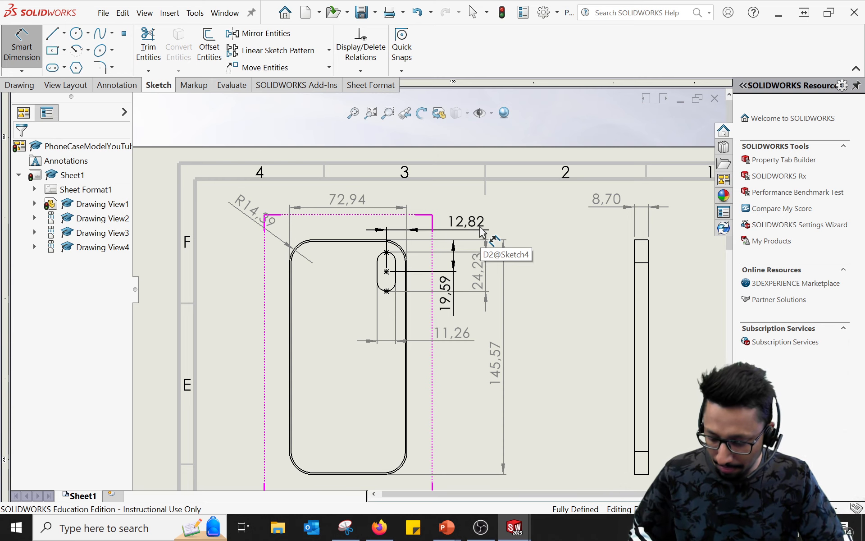
Consult the next PowerPoint slide and, back in SOLIDWORKS, dimension the wall thickness between the case's right inner and outer edges, below the slot-width dimension.
key("alt+Tab")
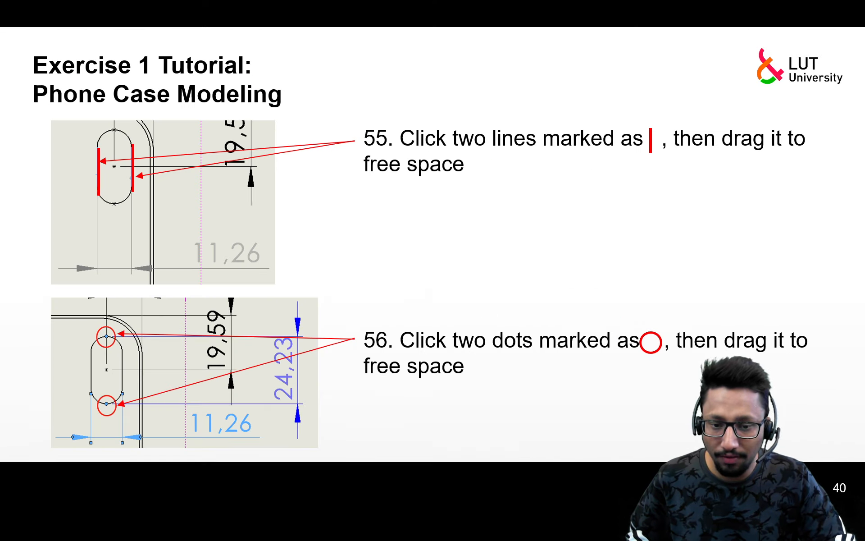
key("Right")
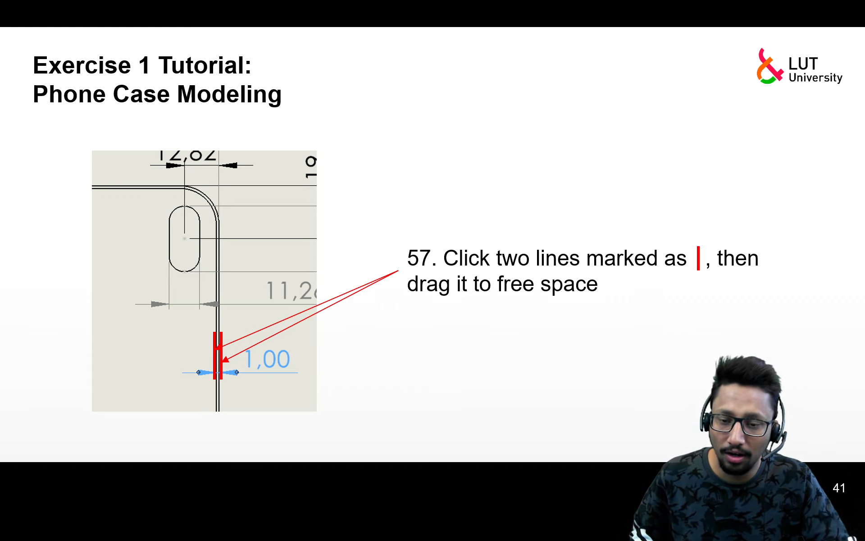
key("alt+Tab")
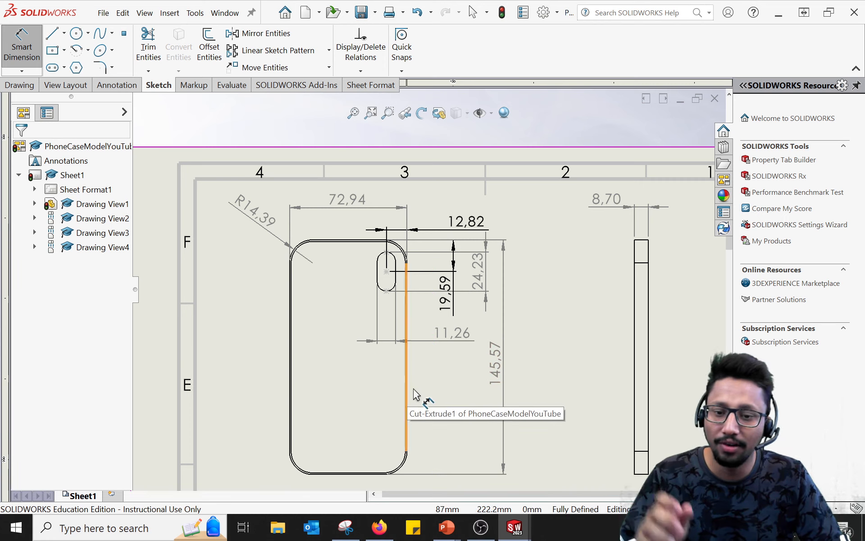
middle_click_drag(442, 395, 458, 331)
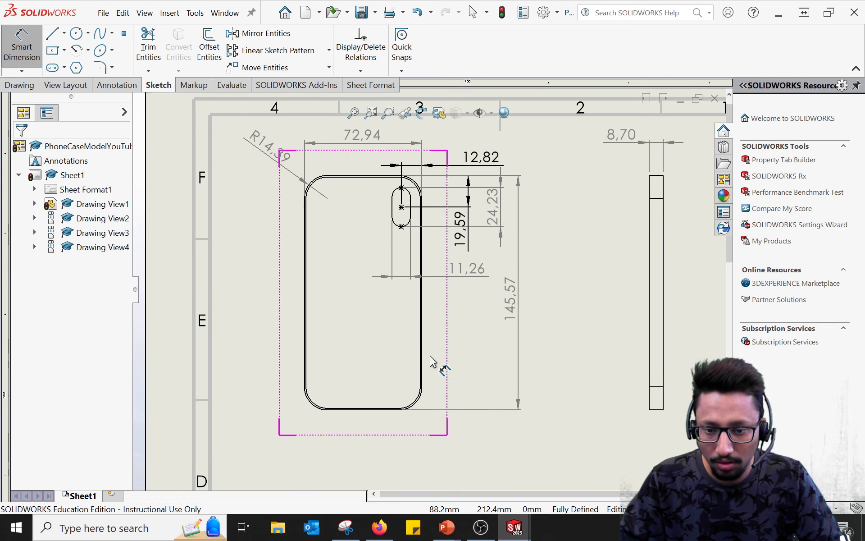
scroll(451, 342, "down", 3)
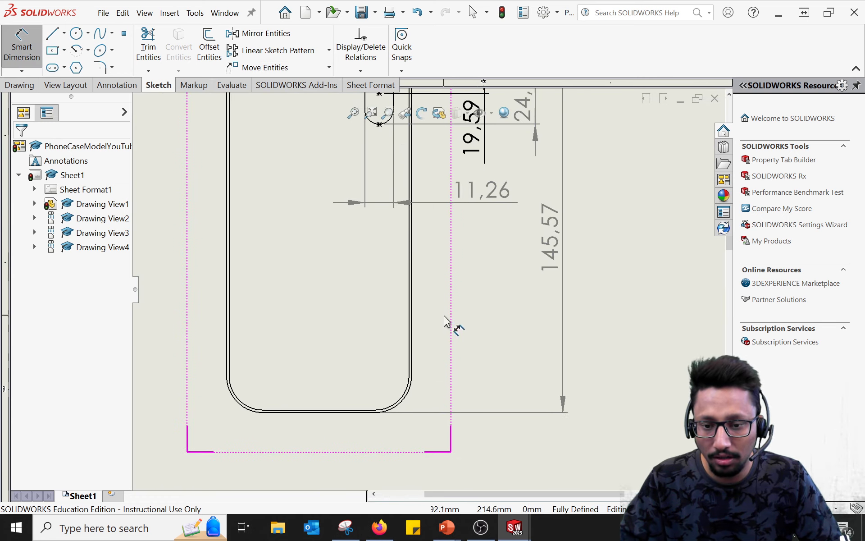
left_click(22, 44)
scroll(415, 272, "down", 6)
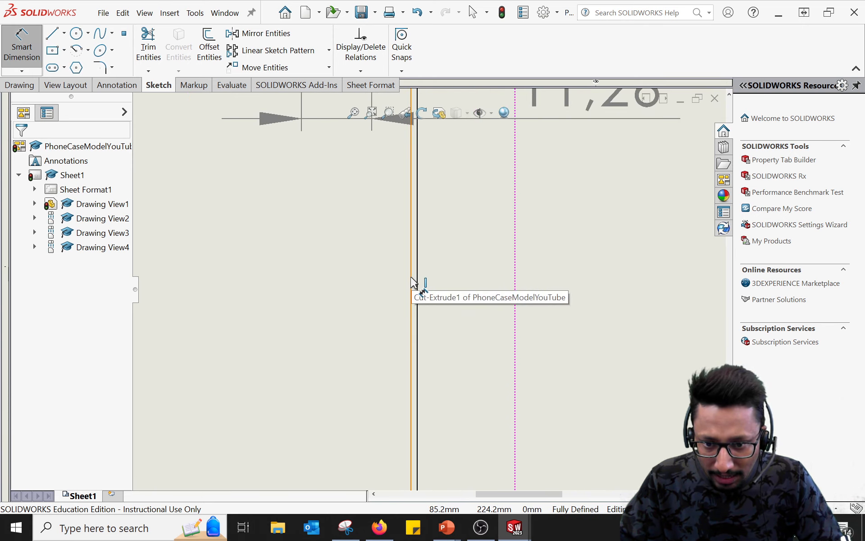
left_click(411, 278)
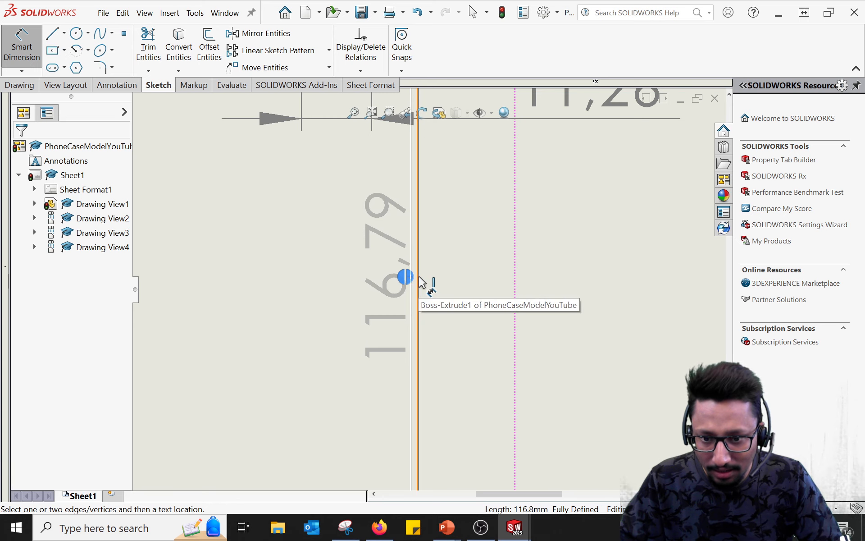
left_click(421, 282)
scroll(577, 311, "down", 1)
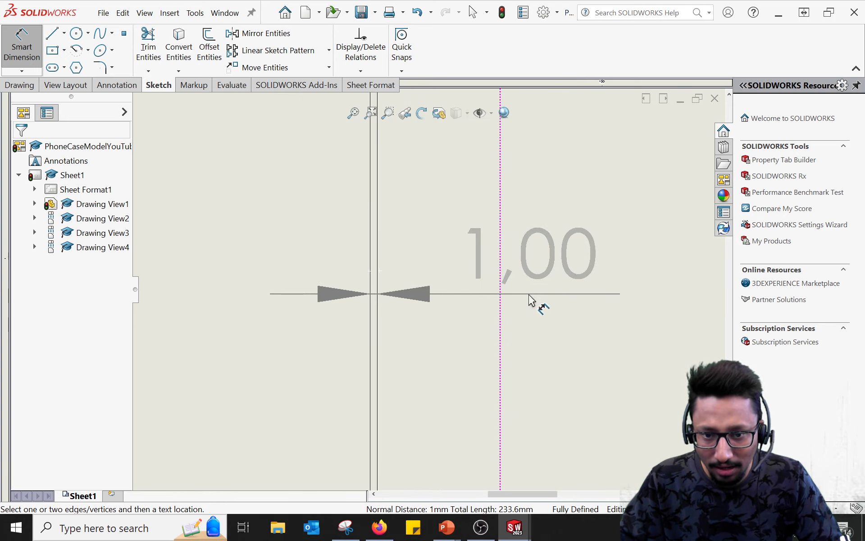
scroll(532, 301, "up", 3)
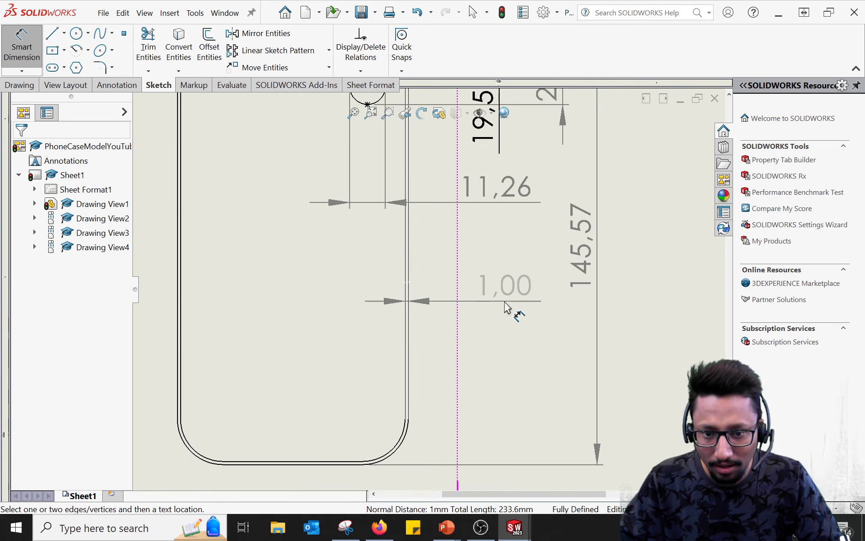
left_click(471, 293)
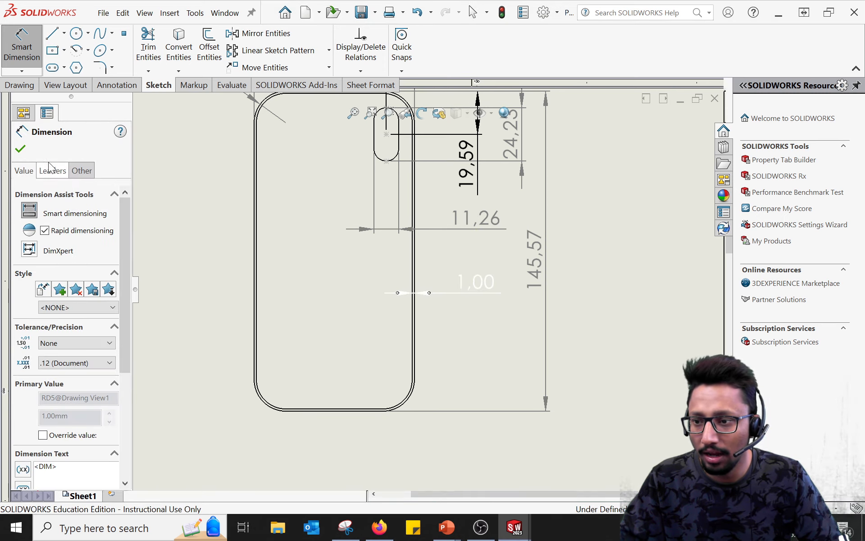
left_click(21, 149)
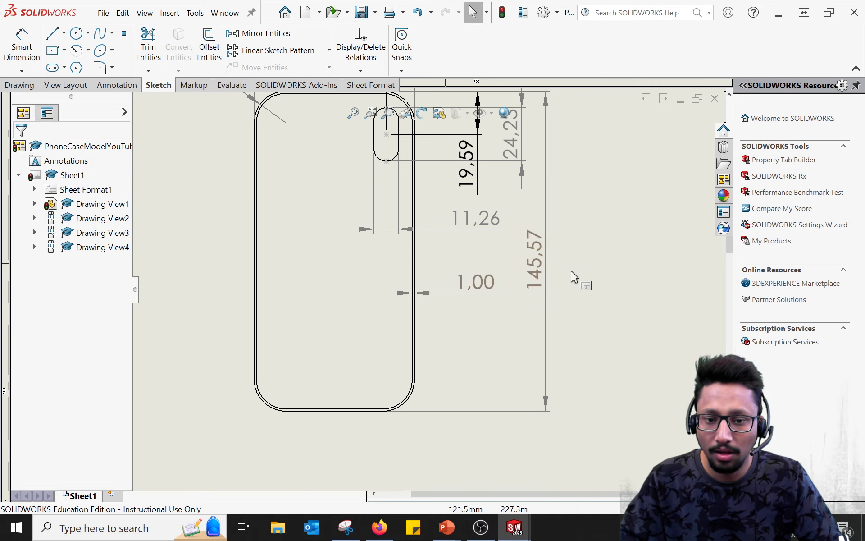
Read the next two PowerPoint slides, return to the SOLIDWORKS drawing and open Sheet1's sheet format for editing.
scroll(574, 276, "up", 4)
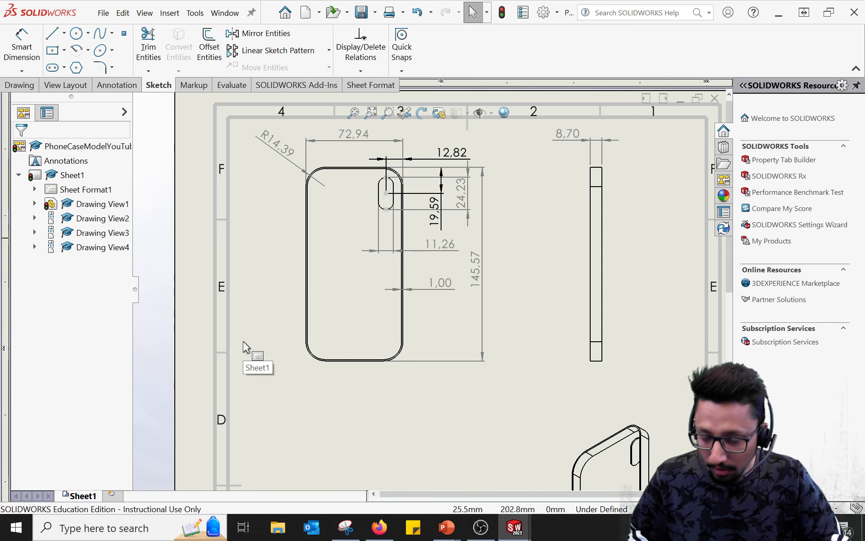
key("alt+Tab")
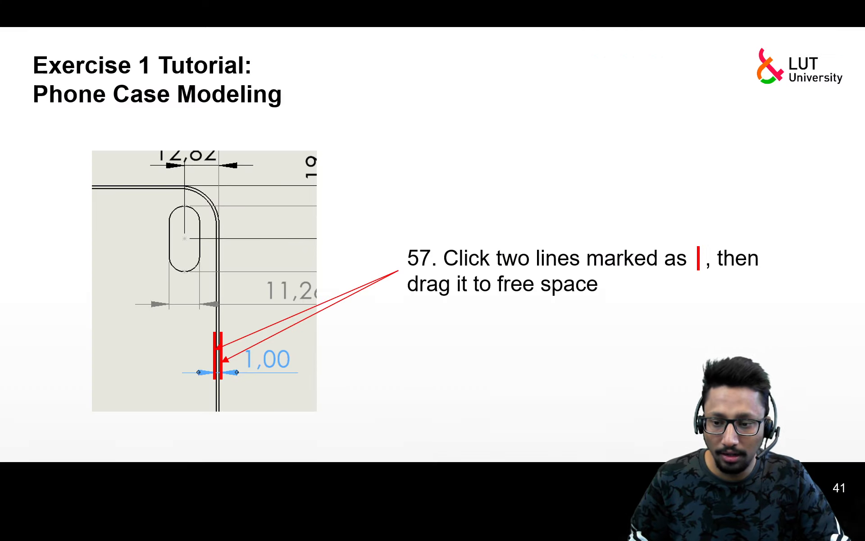
key("Right")
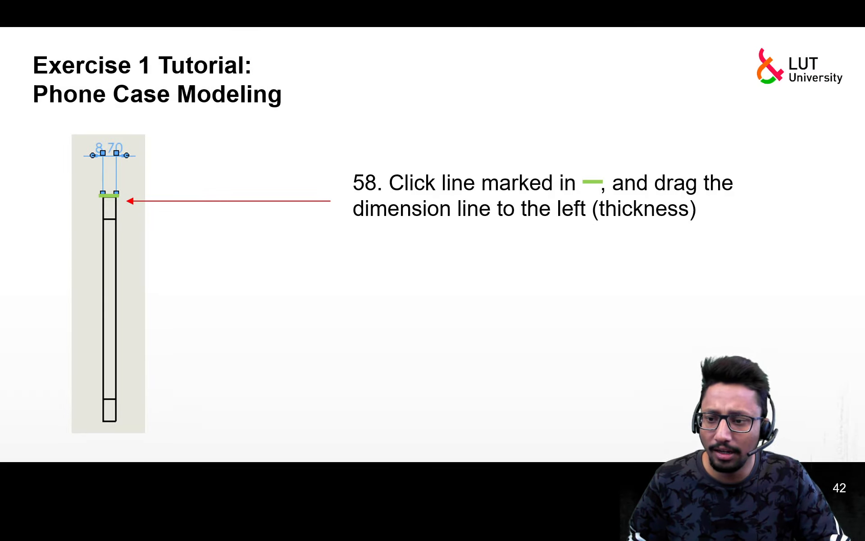
key("Right")
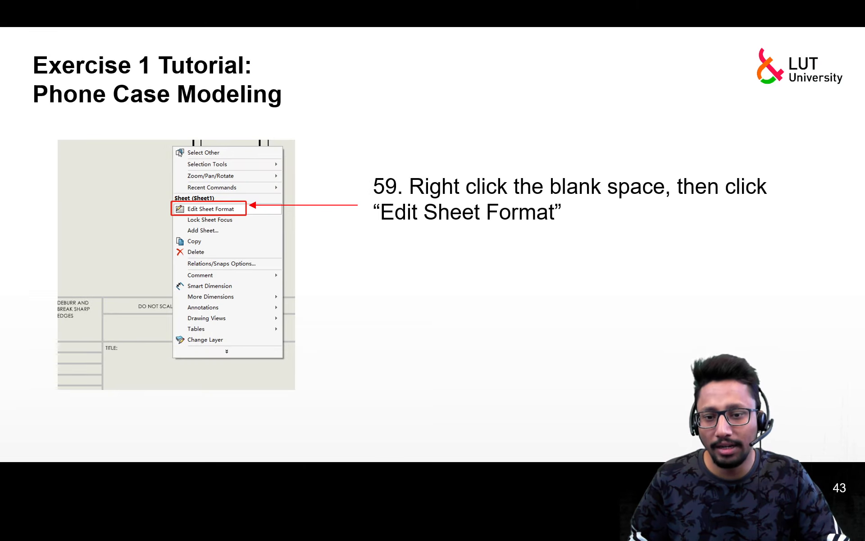
key("alt+Tab")
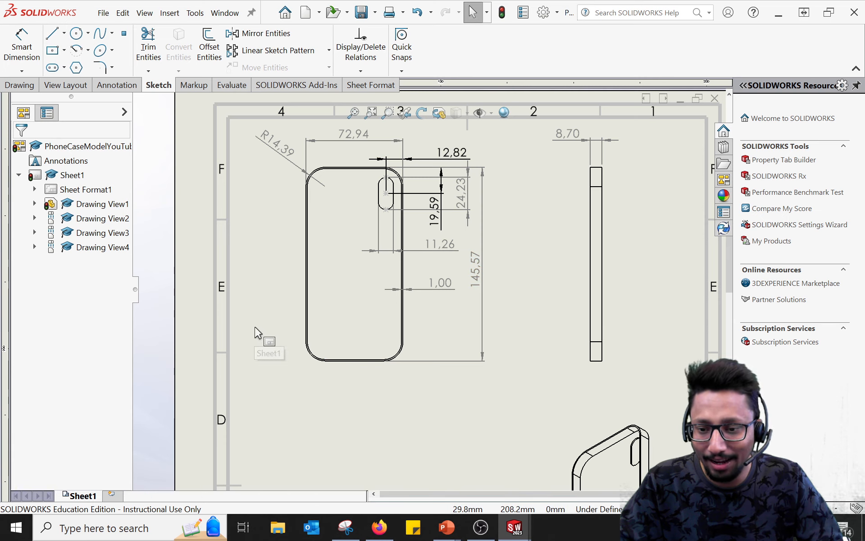
right_click(522, 346)
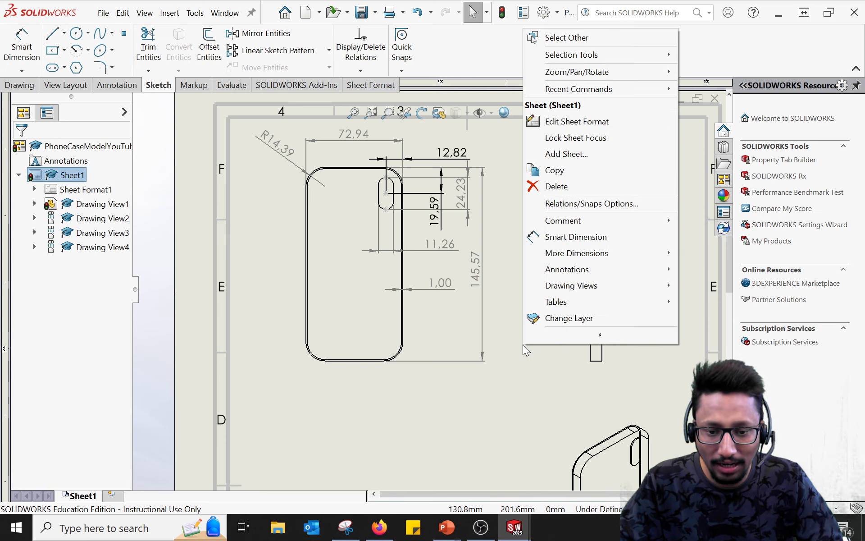
left_click(570, 130)
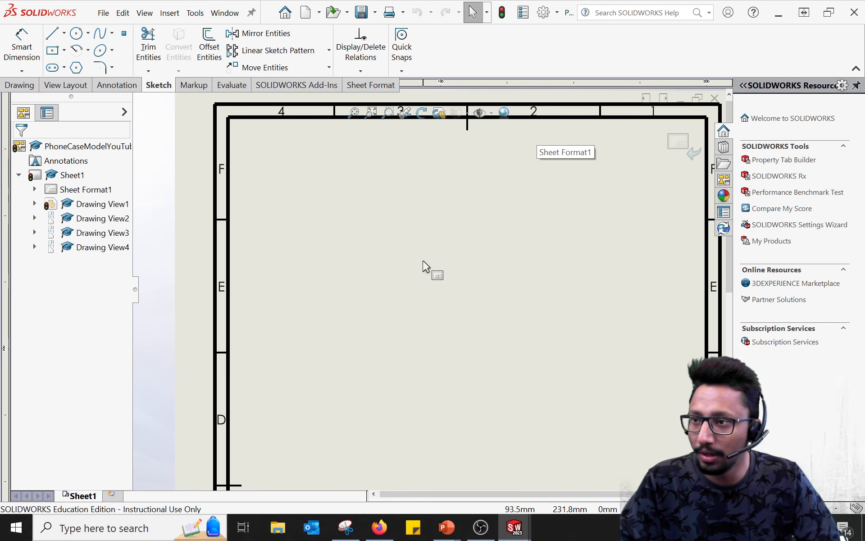
Bring the title block into view, read the next PowerPoint slide about the material note, and return to the SOLIDWORKS drawing.
scroll(419, 252, "down", 2)
scroll(420, 238, "up", 4)
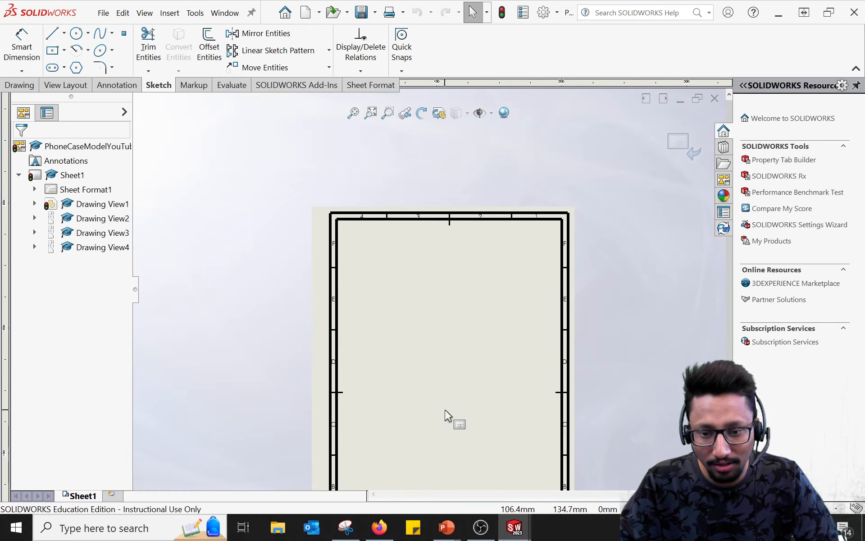
mouse_move(446, 415)
middle_mouse_down()
mouse_move(455, 419)
mouse_move(437, 294)
mouse_move(445, 315)
mouse_move(462, 300)
middle_mouse_up()
scroll(455, 378, "down", 5)
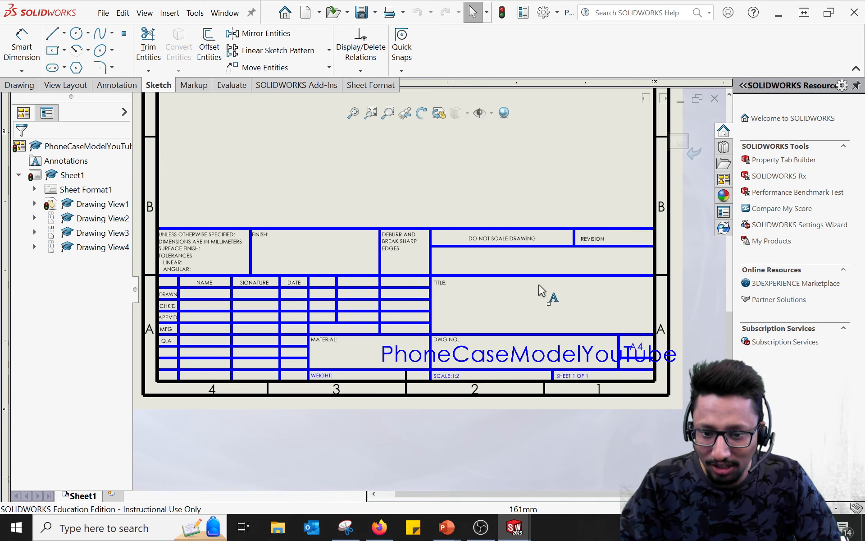
key("alt+Tab")
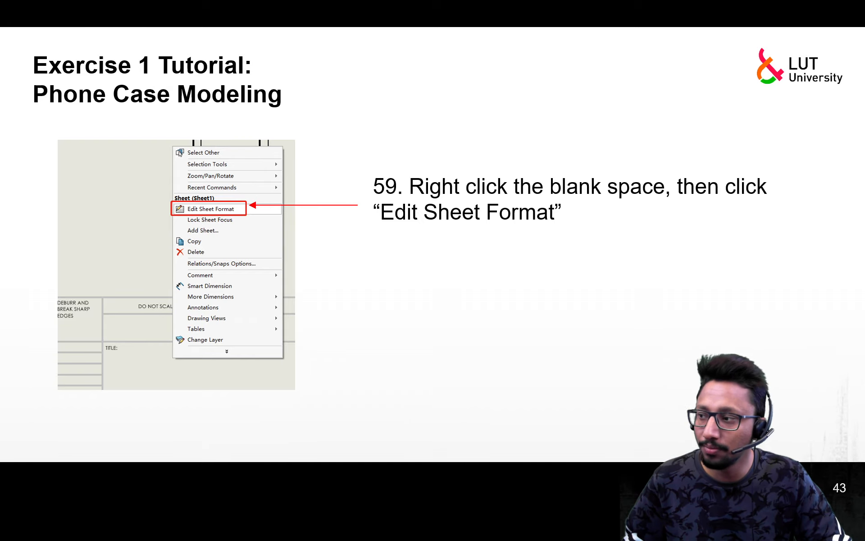
key("Right")
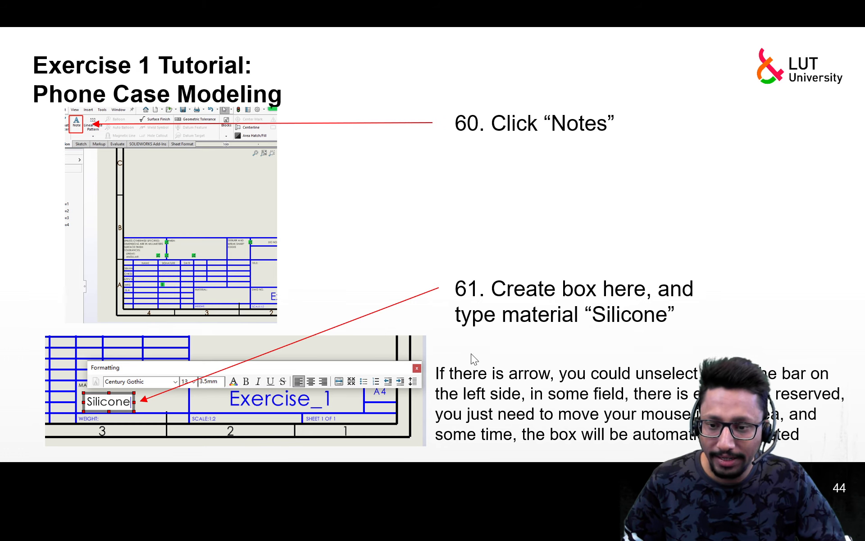
key("alt+Tab")
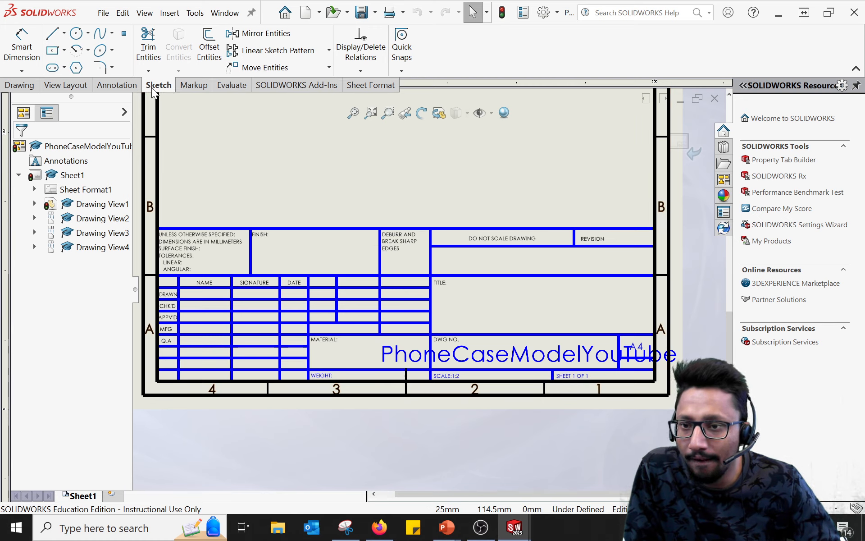
Add a note reading "Silicone" in the MATERIAL field of the title block and finish the Note command.
left_click(130, 87)
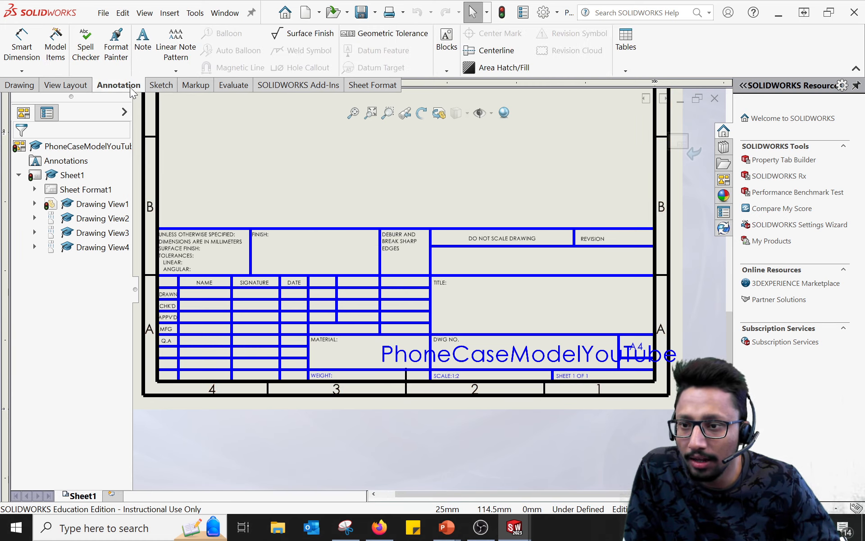
left_click(147, 43)
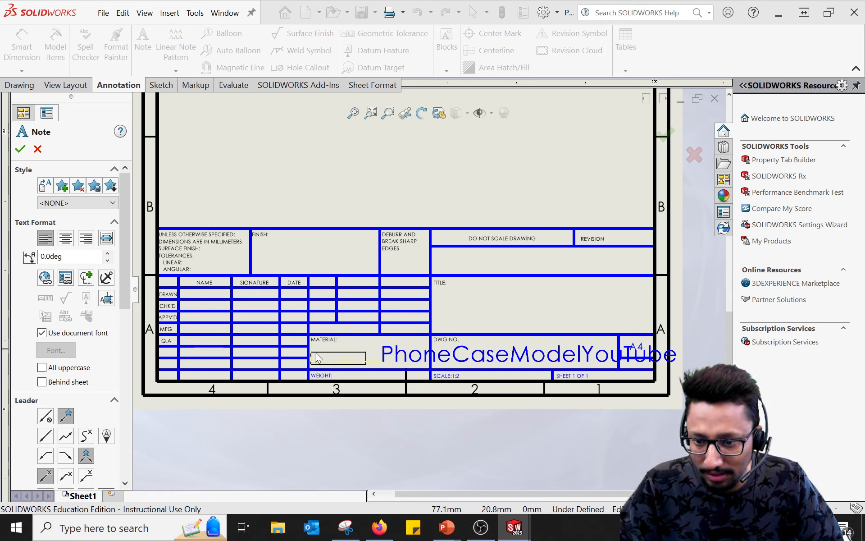
left_click(315, 353)
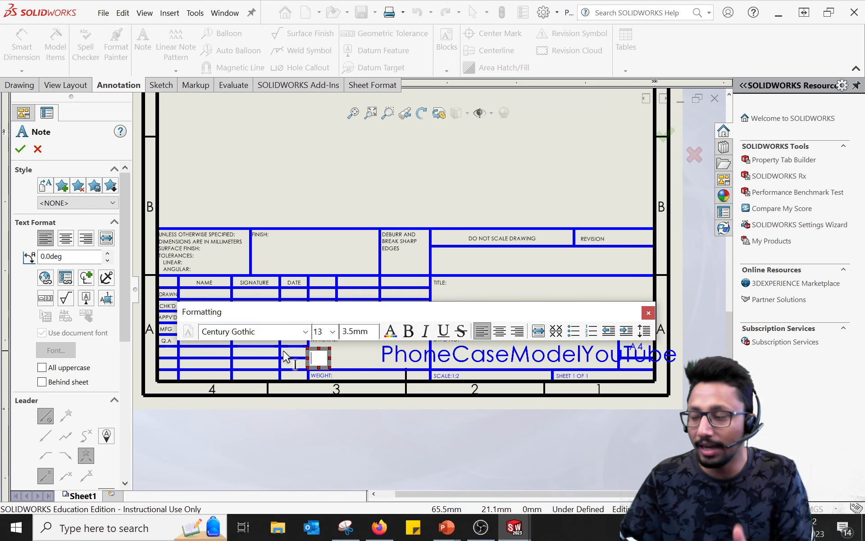
type("Silicone")
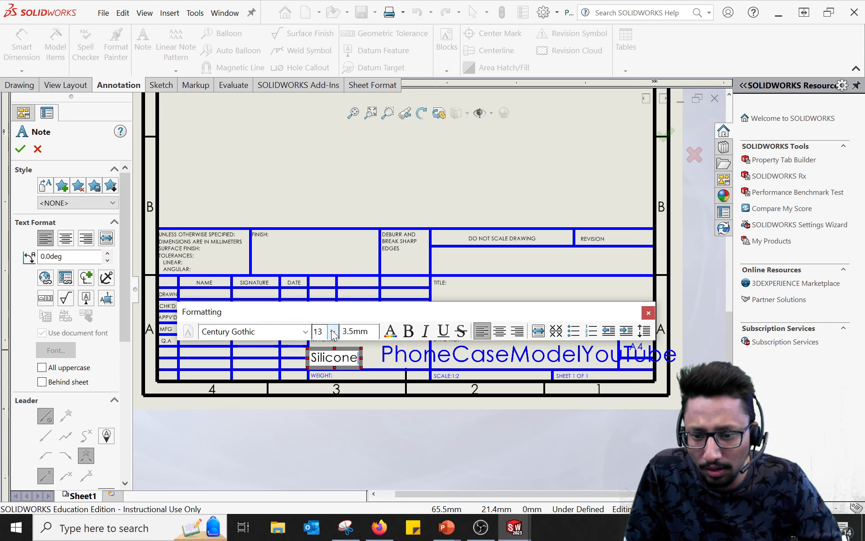
key("Return")
key("BackSpace")
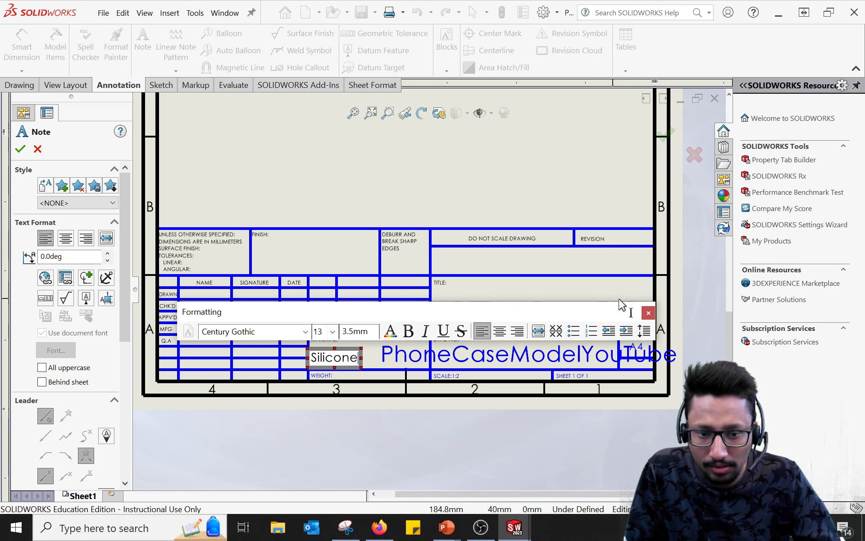
left_click(647, 316)
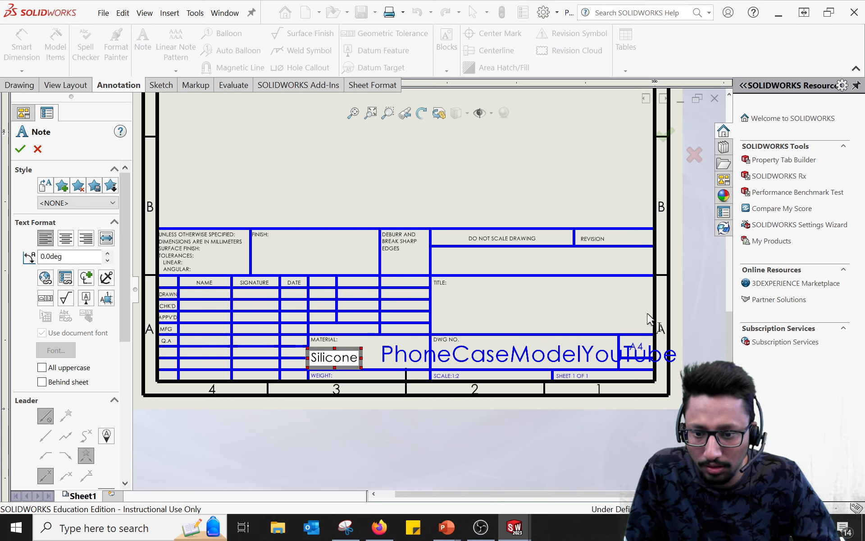
left_click(416, 210)
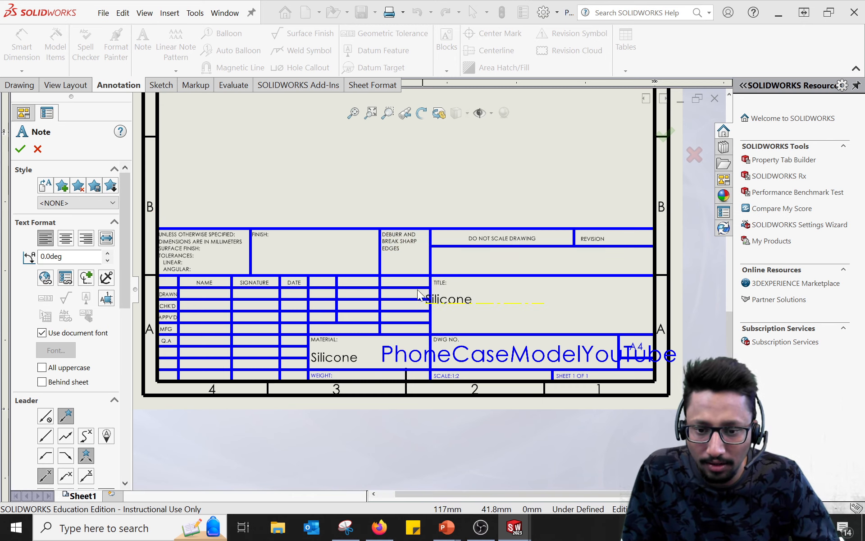
key("Escape")
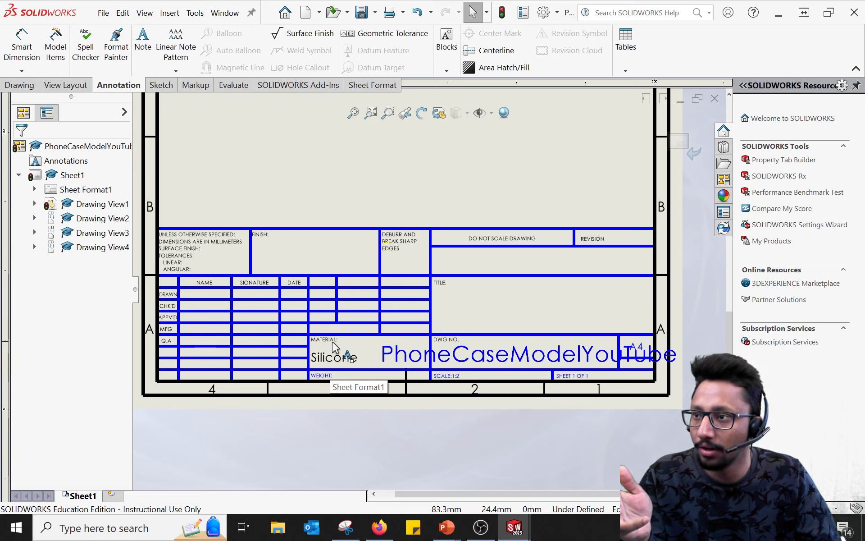
Replace the text in the title block's DWG NO. field with "Phone case for iPhone 13".
double_click(460, 362)
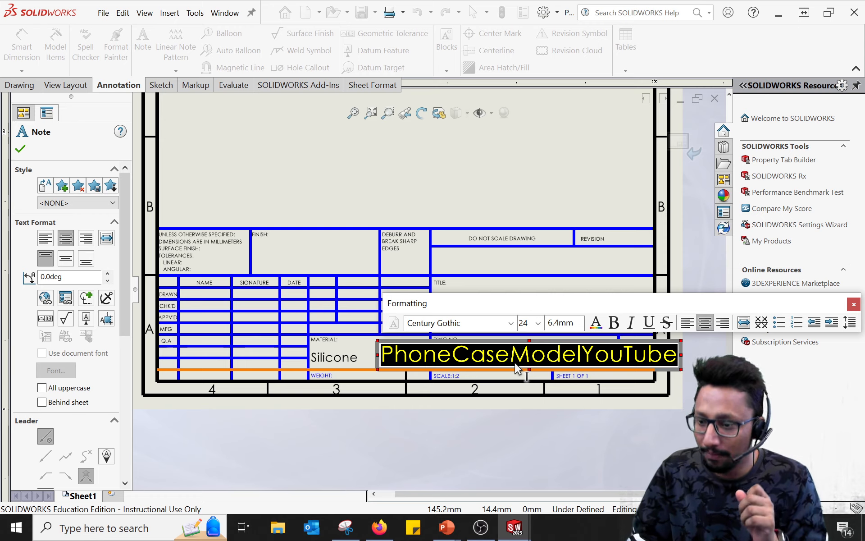
type("Ph")
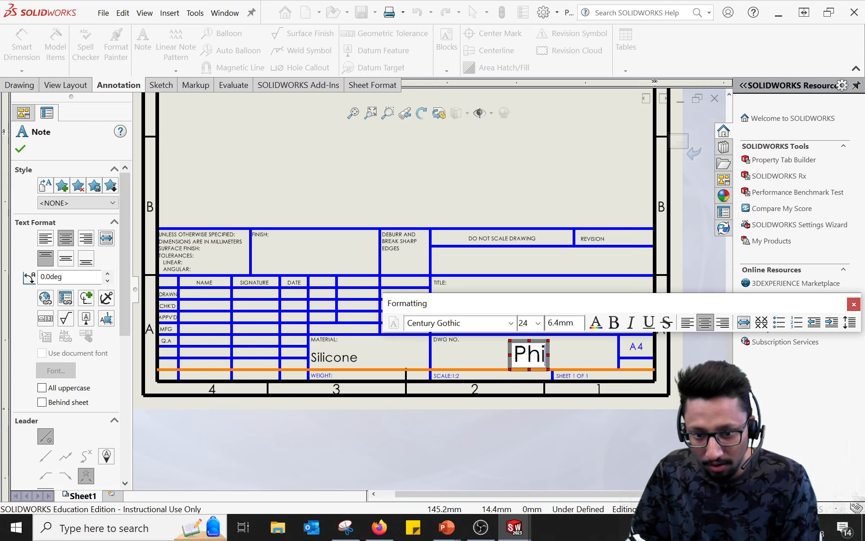
type("one ca")
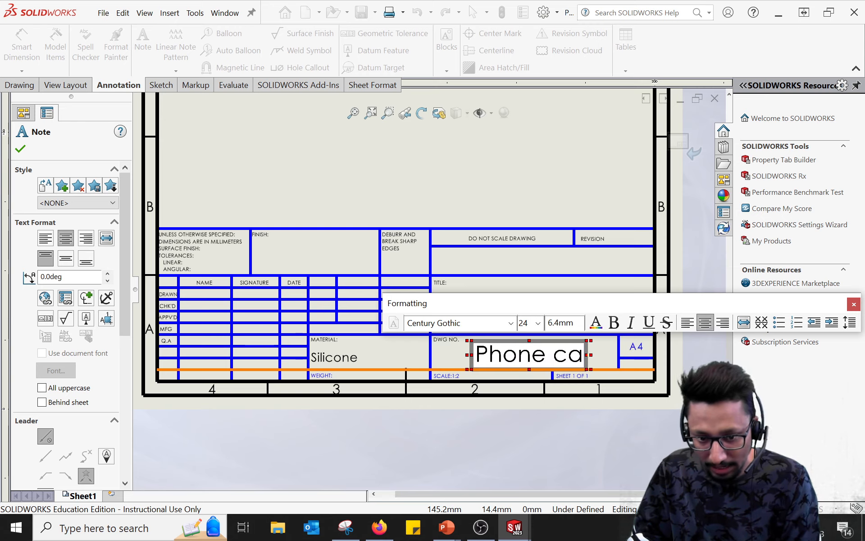
type("se for")
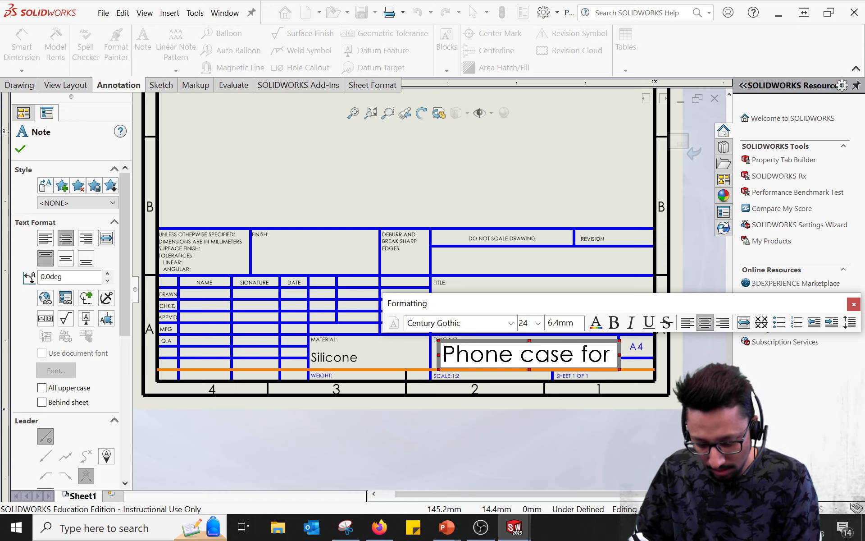
type(" iPhone")
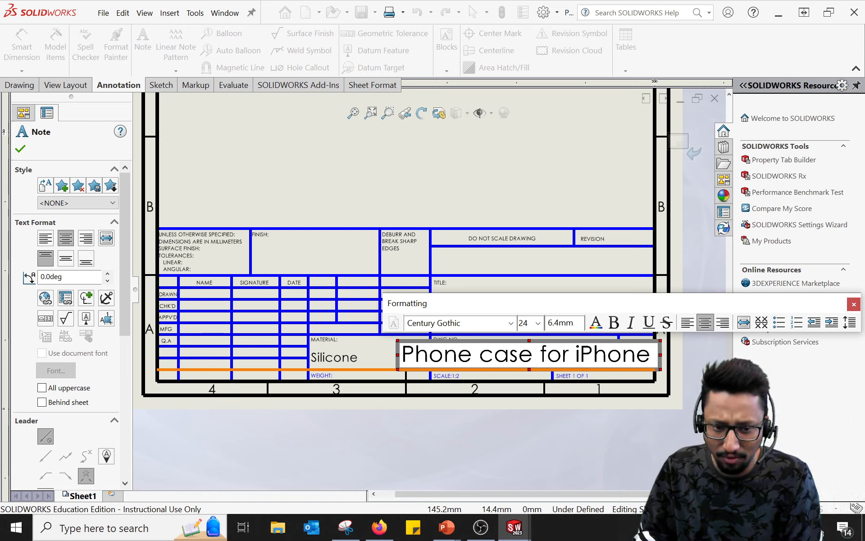
type(" 13")
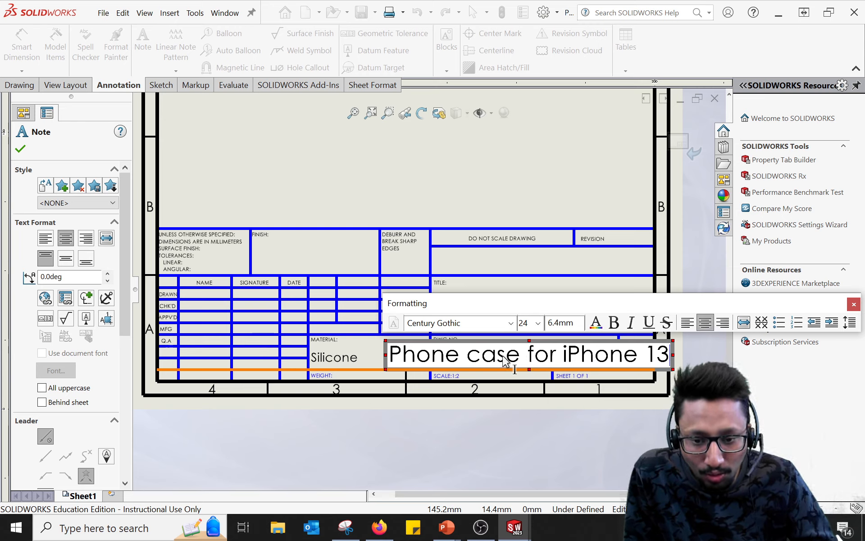
Set the font size of the entire DWG NO. text to 14 and finish editing the note.
left_click(539, 323)
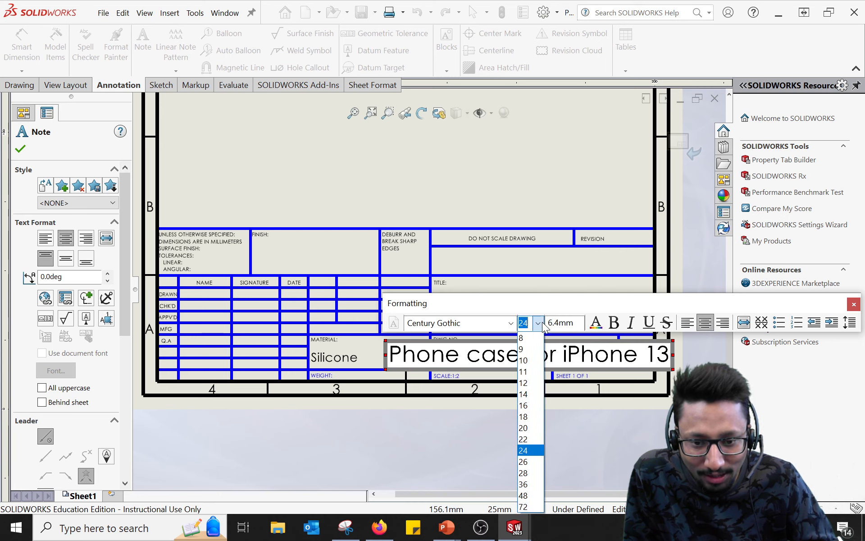
left_click(531, 383)
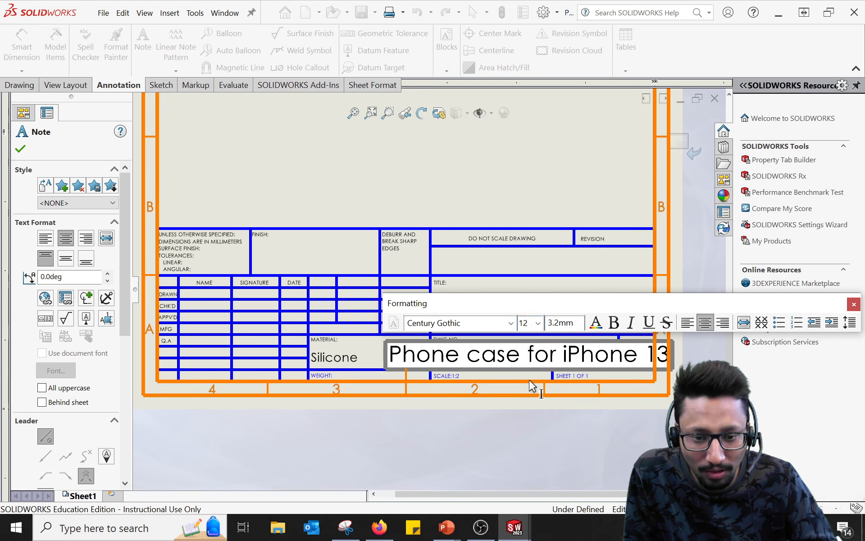
left_click(532, 354)
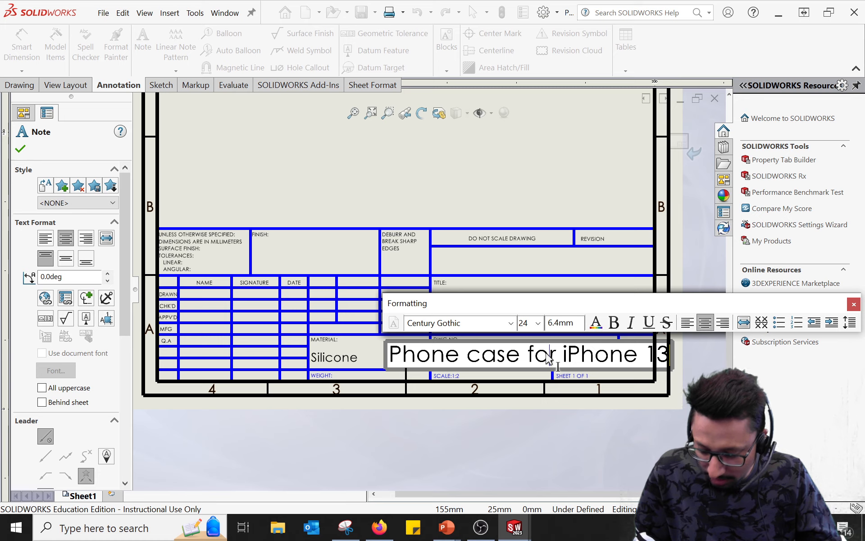
key("ctrl+a")
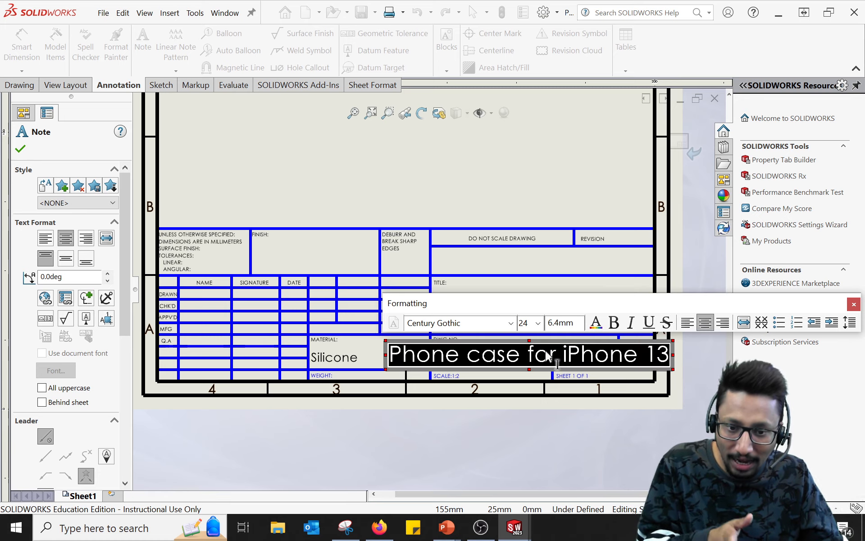
left_click(538, 323)
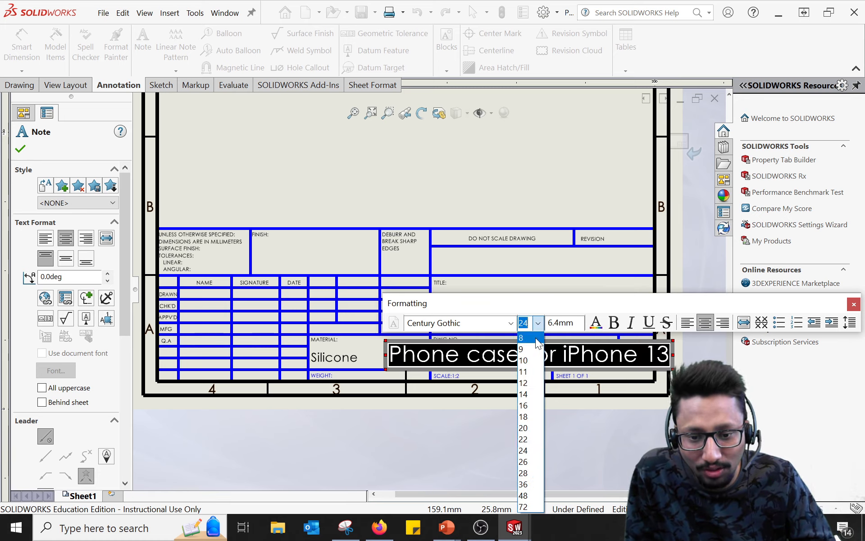
left_click(534, 382)
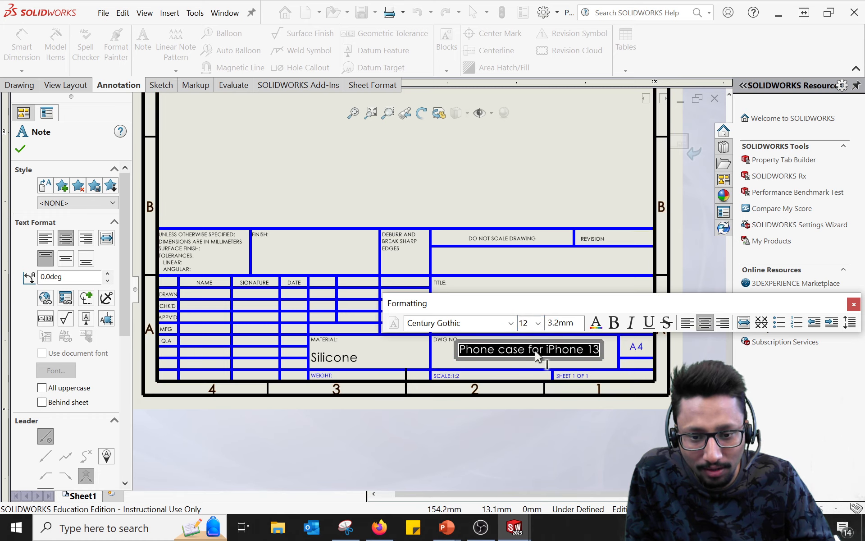
left_click(538, 322)
left_click(535, 393)
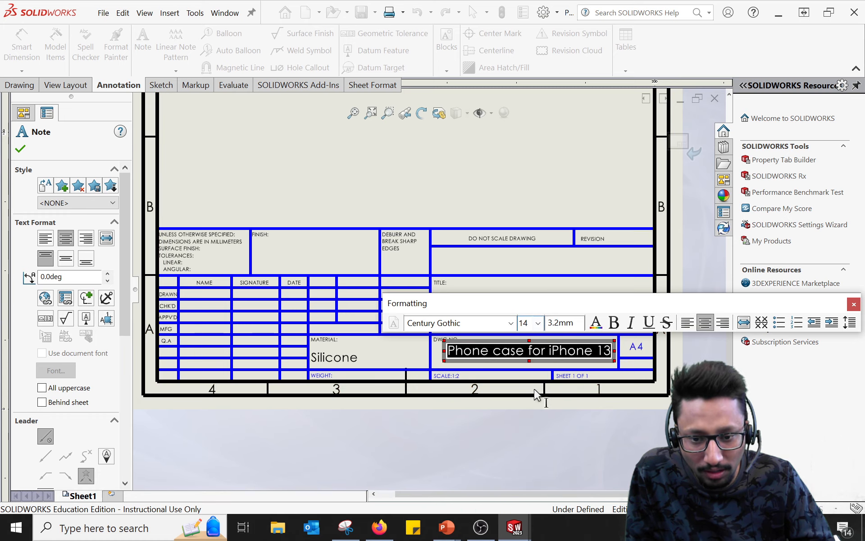
left_click(543, 346)
key("shift+Home")
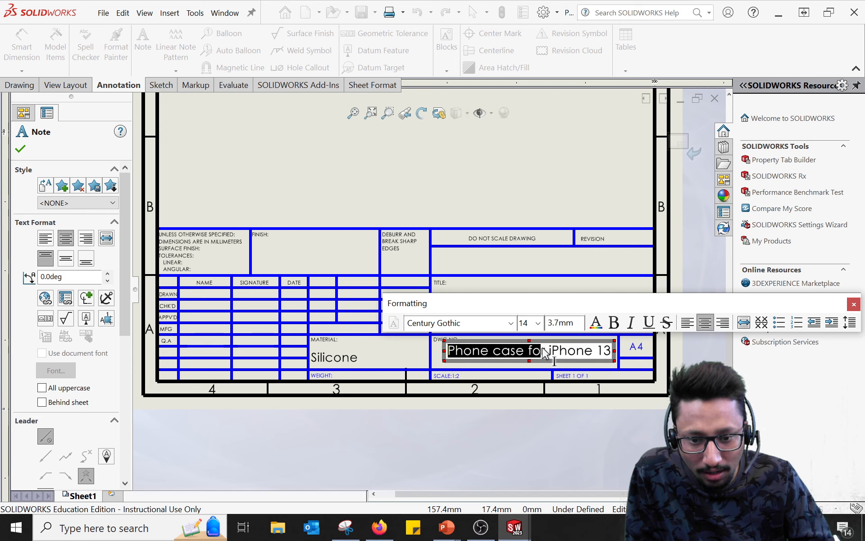
left_click(549, 356)
left_click(550, 370)
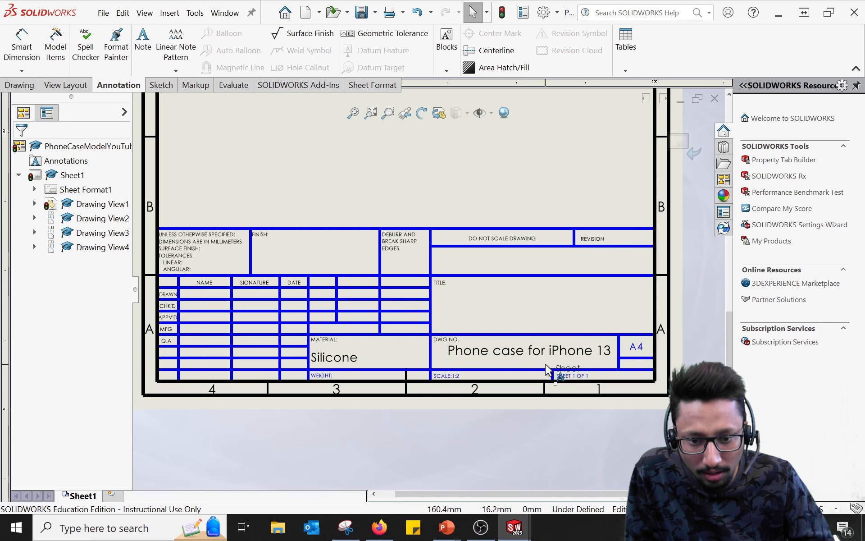
double_click(546, 354)
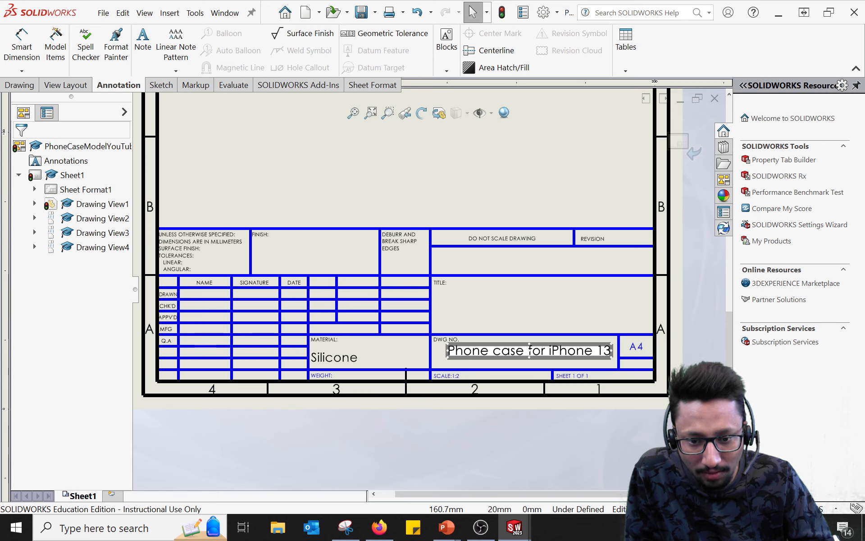
left_click(530, 434)
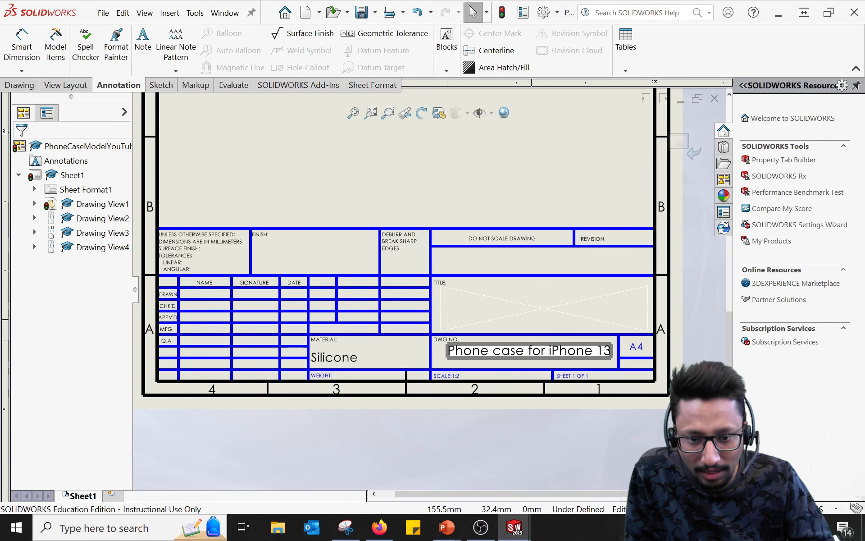
left_click(531, 319)
left_click(482, 226)
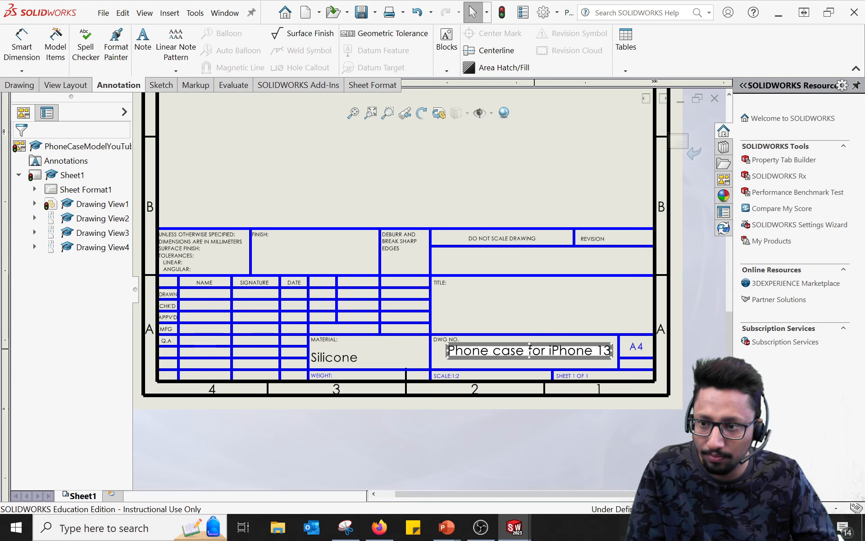
left_click(458, 339)
left_click(20, 148)
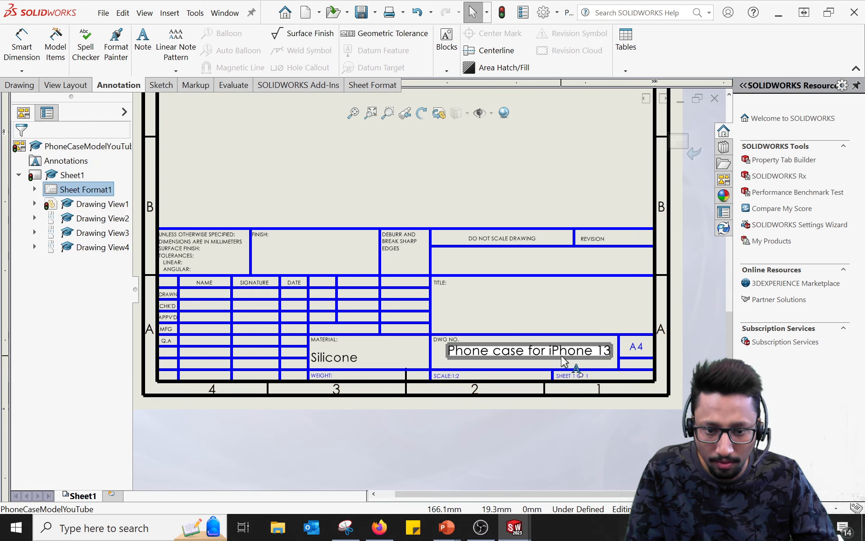
double_click(537, 356)
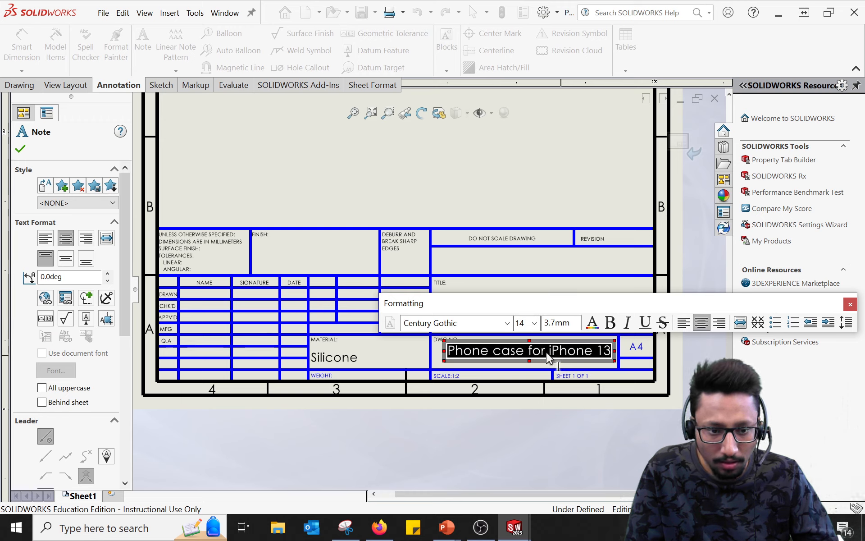
left_click(850, 305)
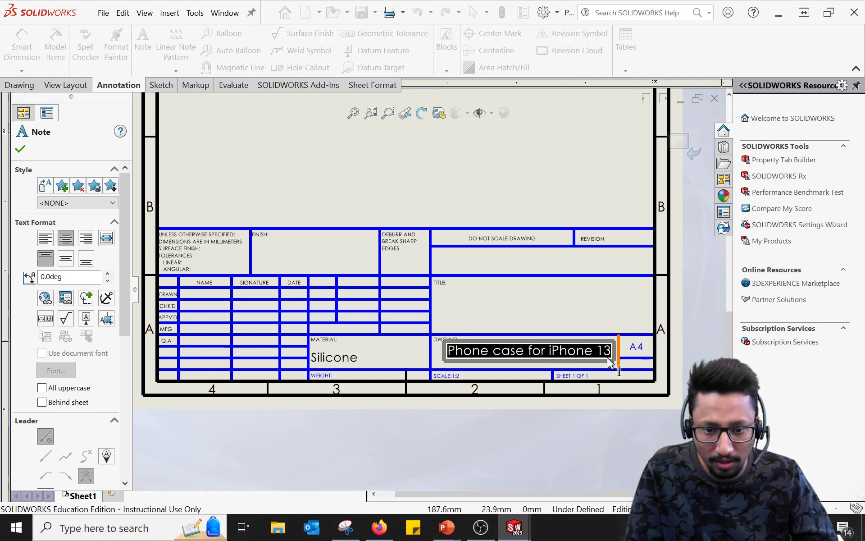
left_click(580, 210)
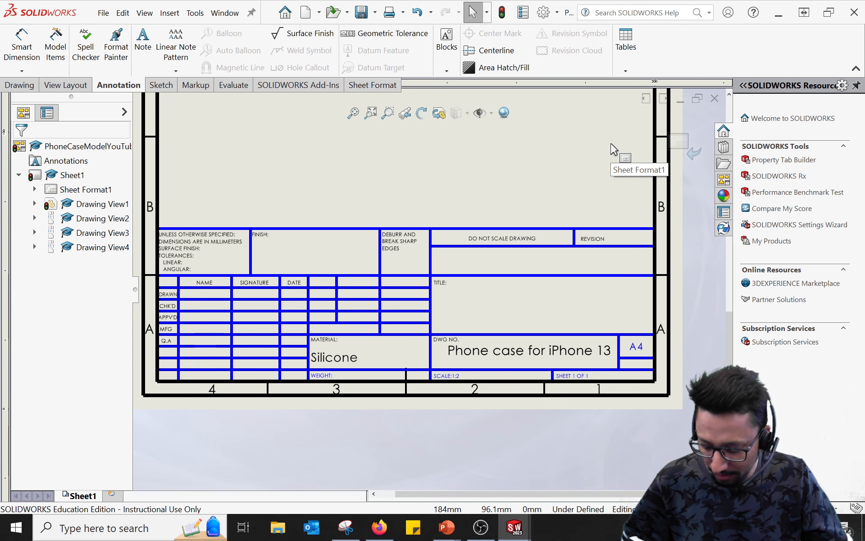
Switch to the PowerPoint slide show, read the next slide about the title and name entries, and return to the SOLIDWORKS drawing.
key("alt+Tab")
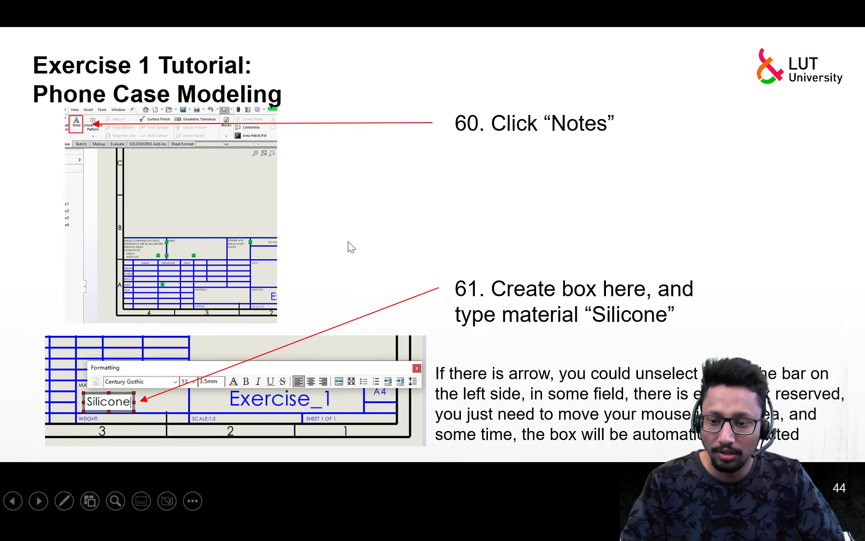
key("Right")
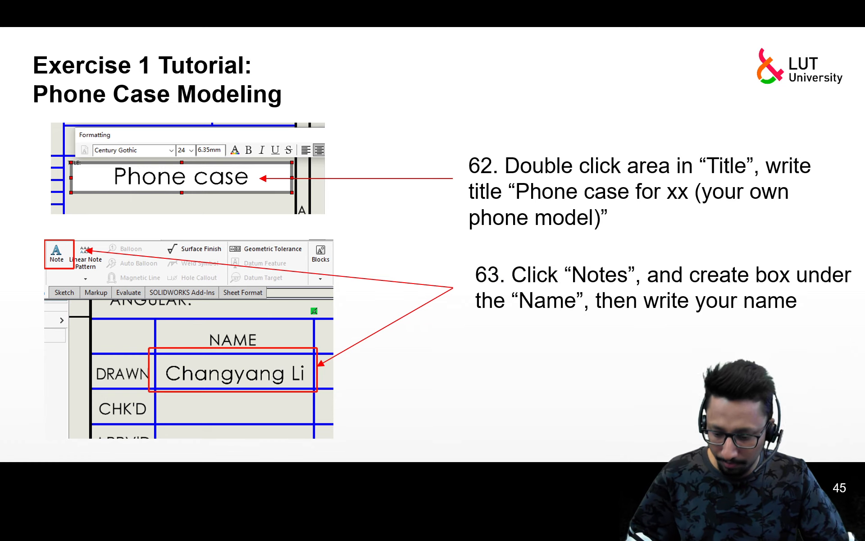
key("alt+Tab")
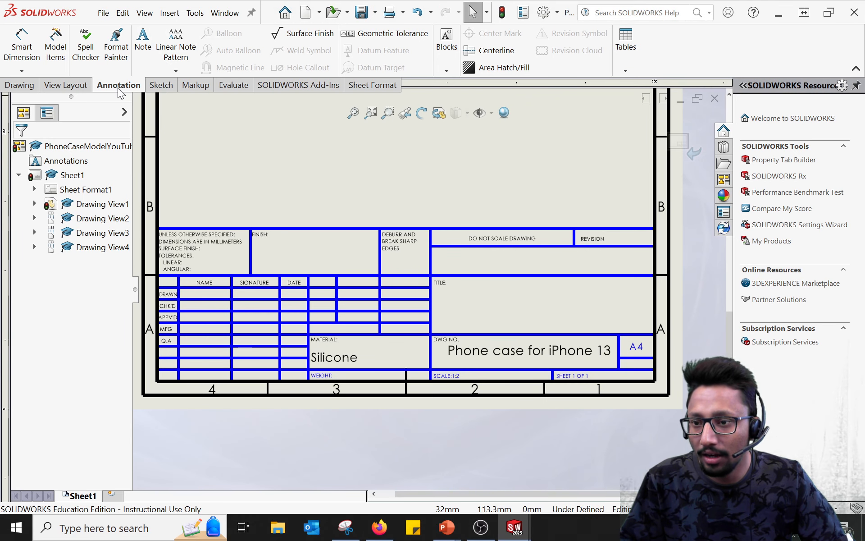
Add a note with the drafter's full name under NAME, beside the DRAWN row of the title block.
left_click(143, 42)
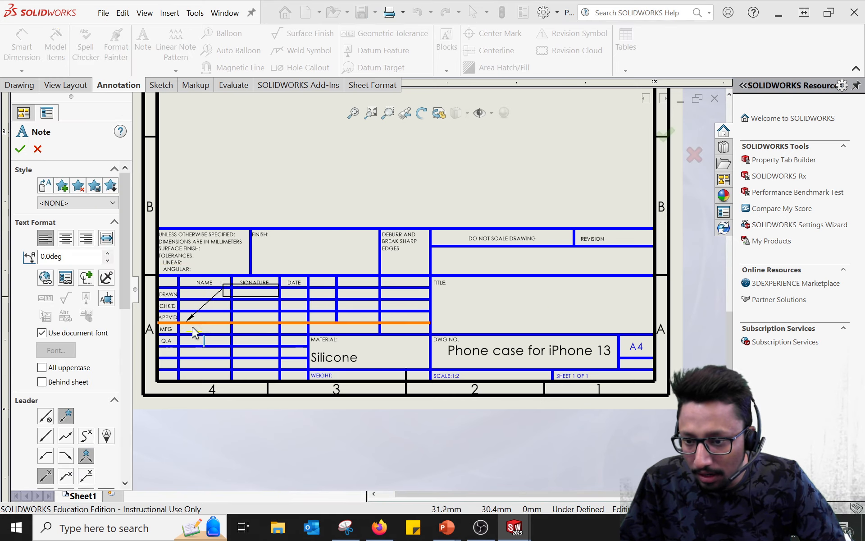
key("z")
scroll(329, 283, "down", 5)
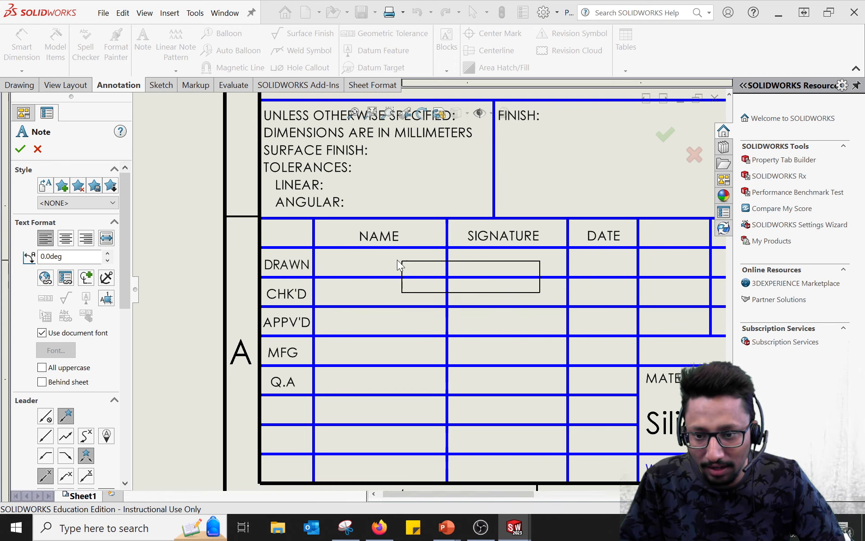
left_click(369, 261)
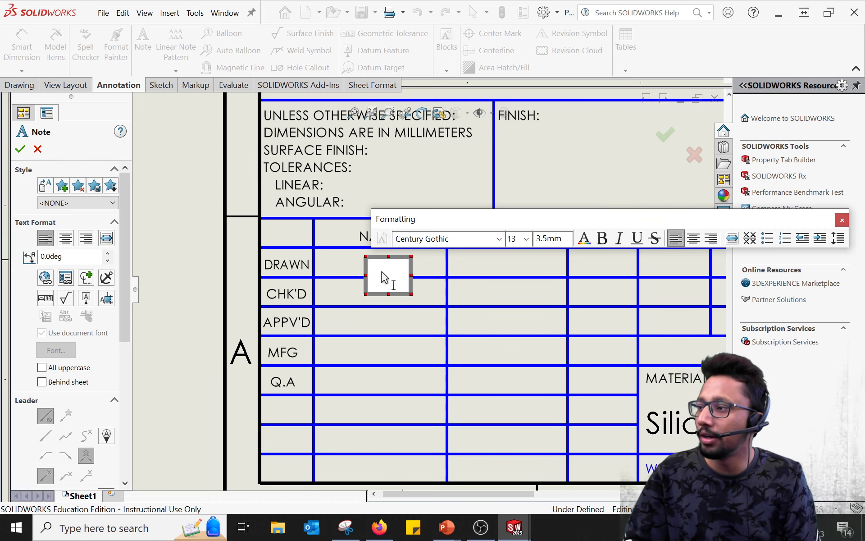
type("Dr.")
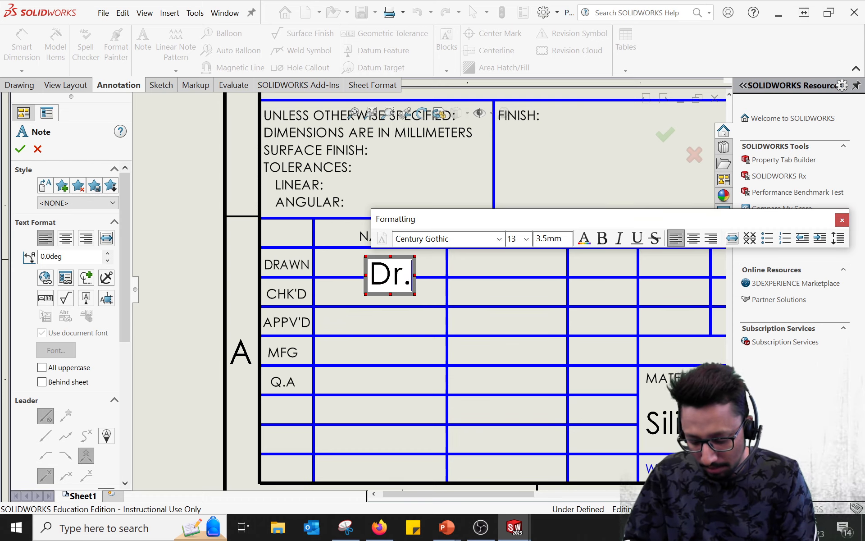
type(" Suraj Jaiswal")
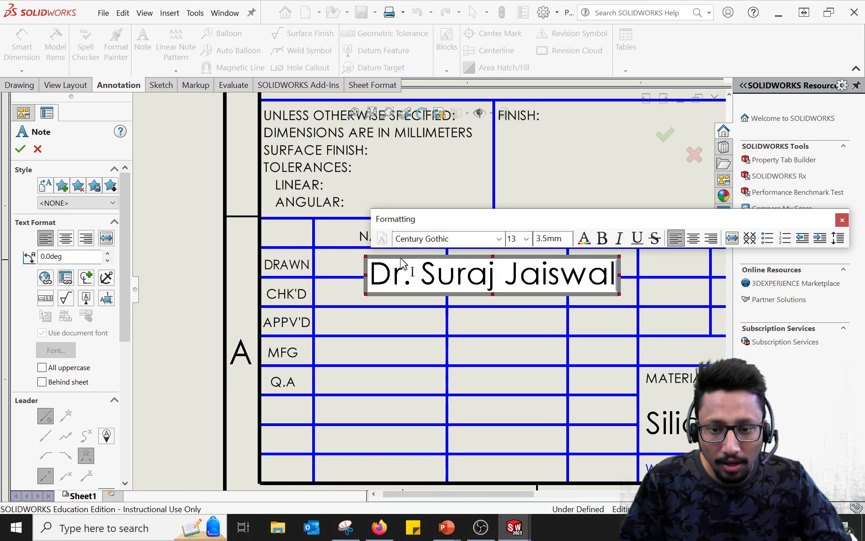
left_click(841, 221)
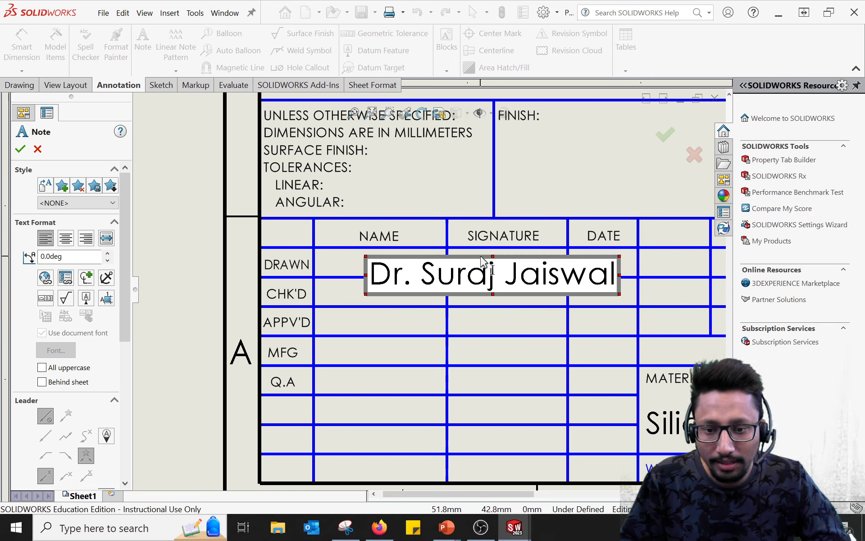
left_click_drag(482, 260, 566, 254)
double_click(496, 260)
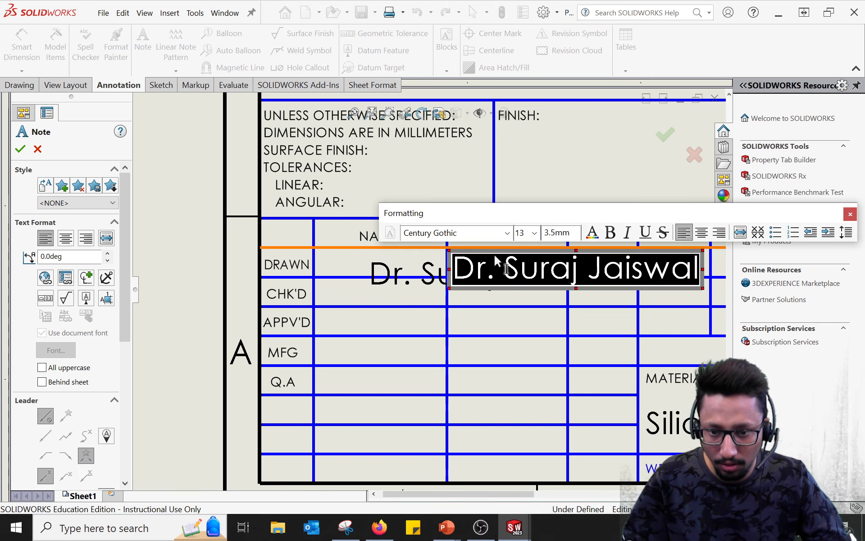
key("Escape")
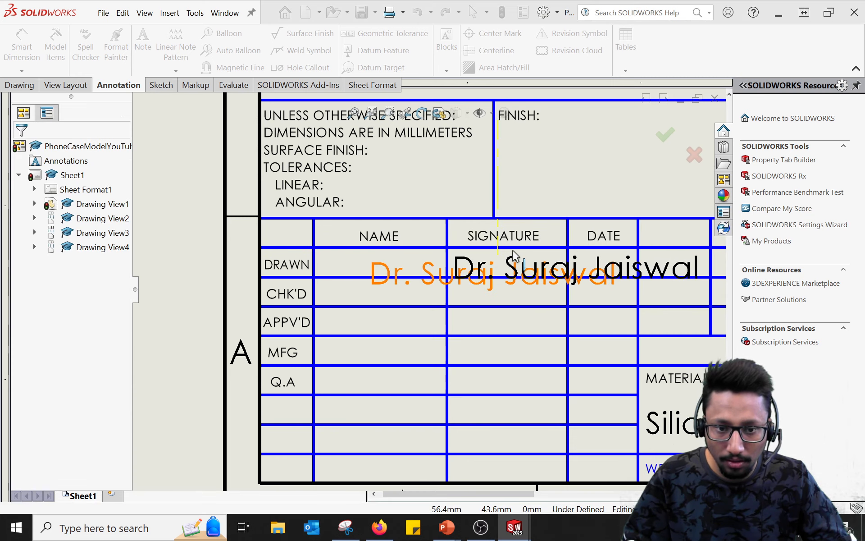
left_click(511, 265)
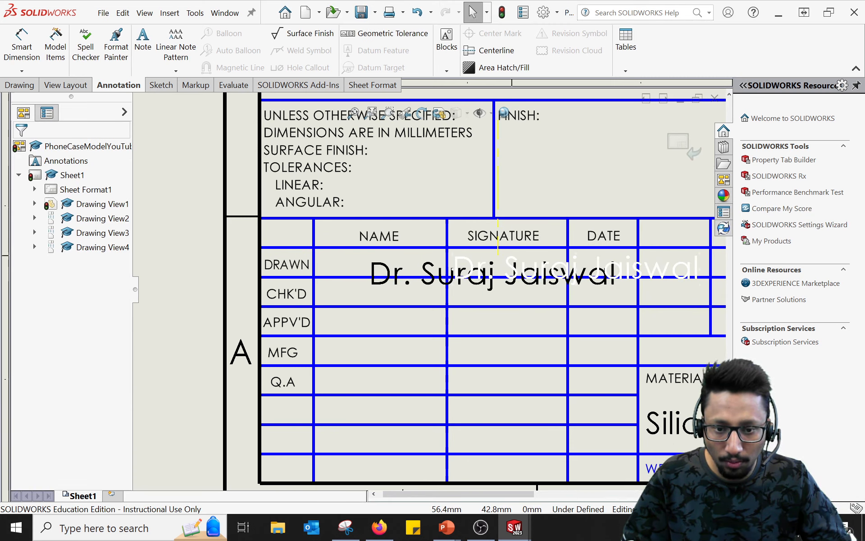
key("Delete")
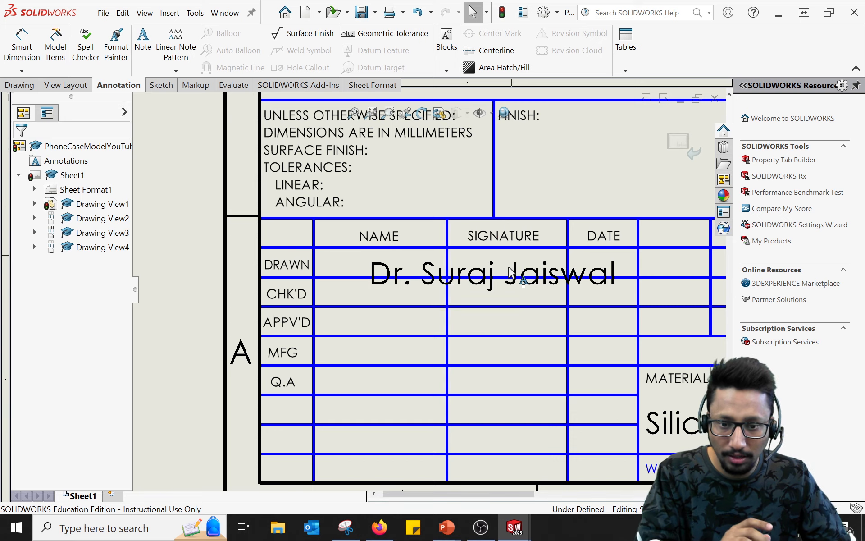
Move the name note to the start of the DRAWN row's NAME cell and set its font size to 6.
left_click_drag(390, 270, 336, 258)
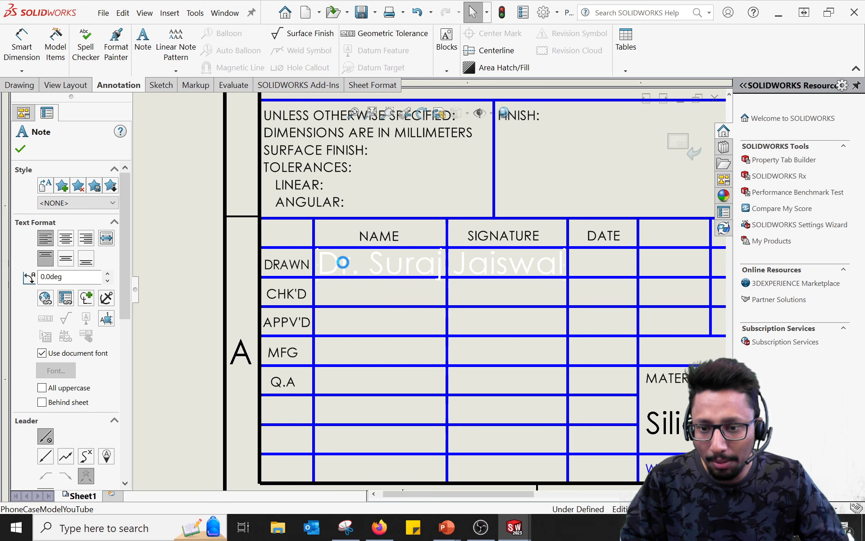
double_click(346, 267)
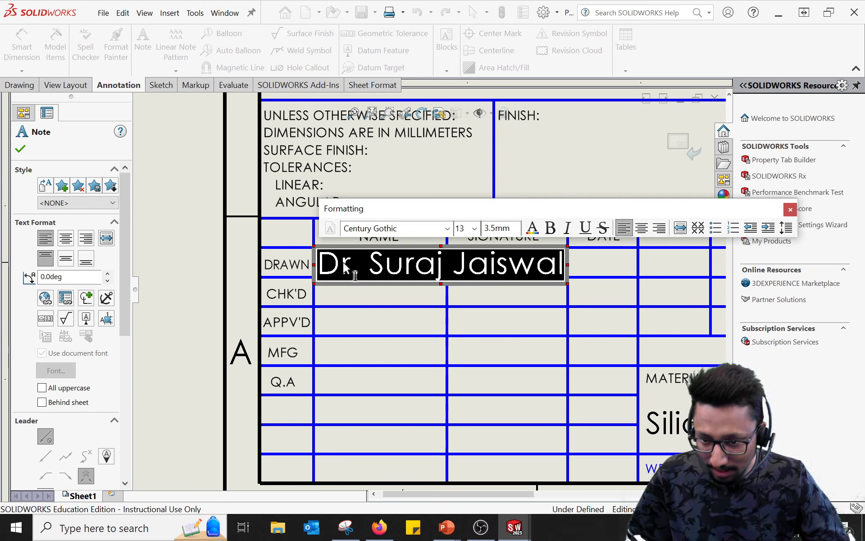
left_click(474, 228)
left_click(470, 289)
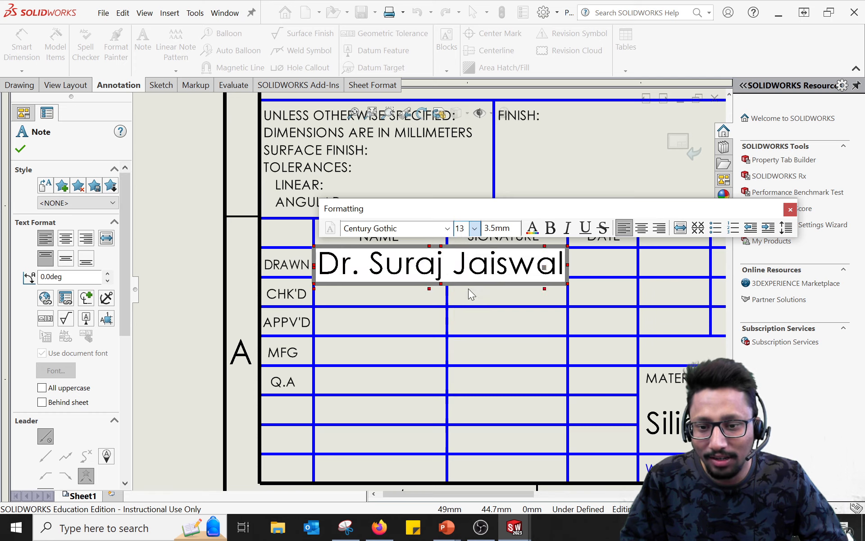
left_click(473, 229)
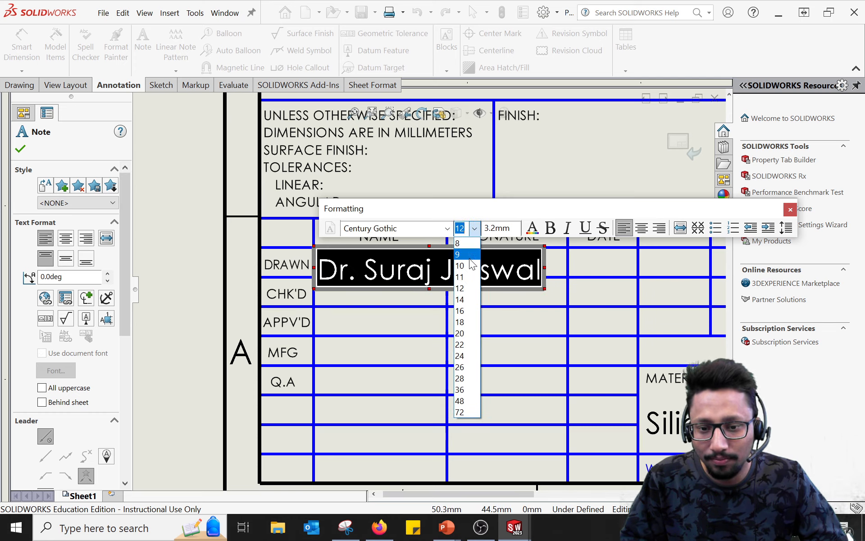
left_click(469, 244)
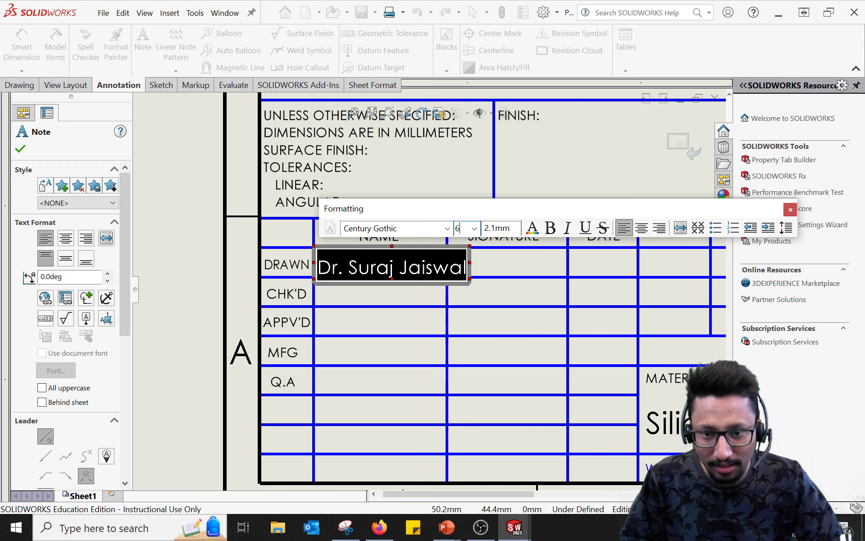
key("Return")
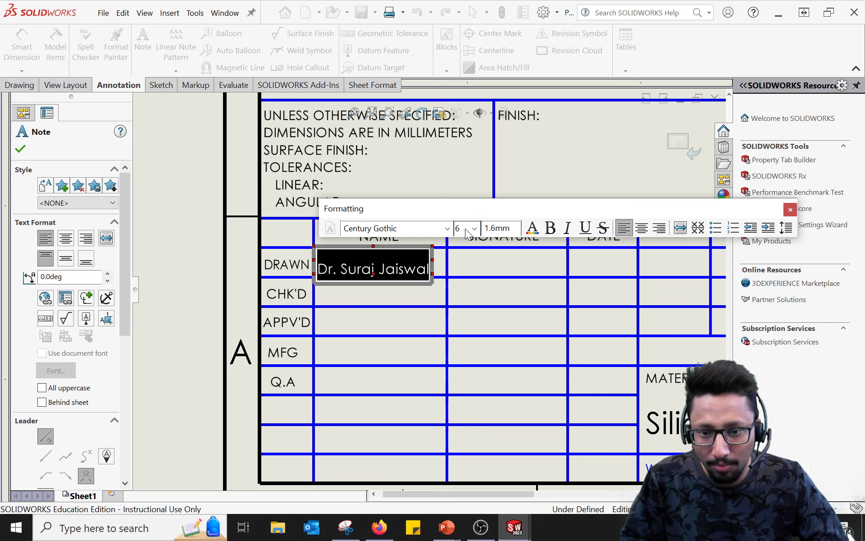
Finish editing the name note with its text kept, and centre it inside the DRAWN row's NAME cell.
key("Delete")
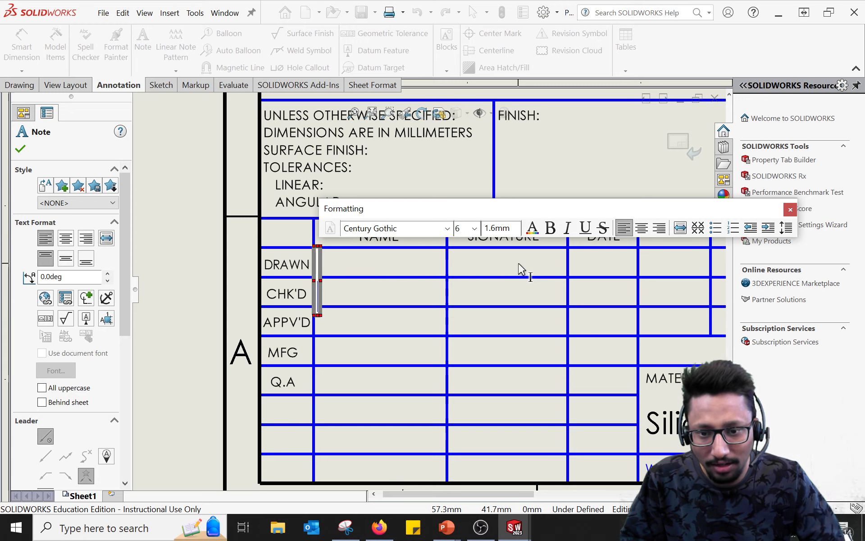
key("ctrl+z")
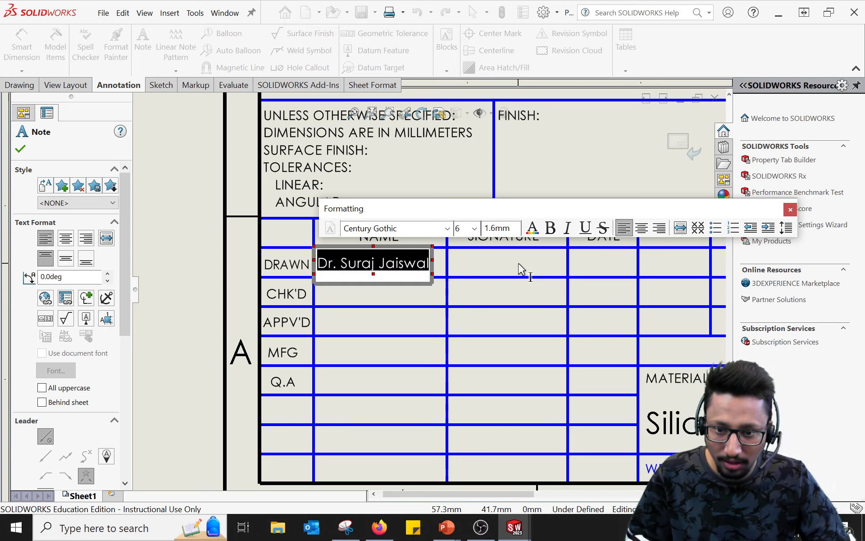
key("End")
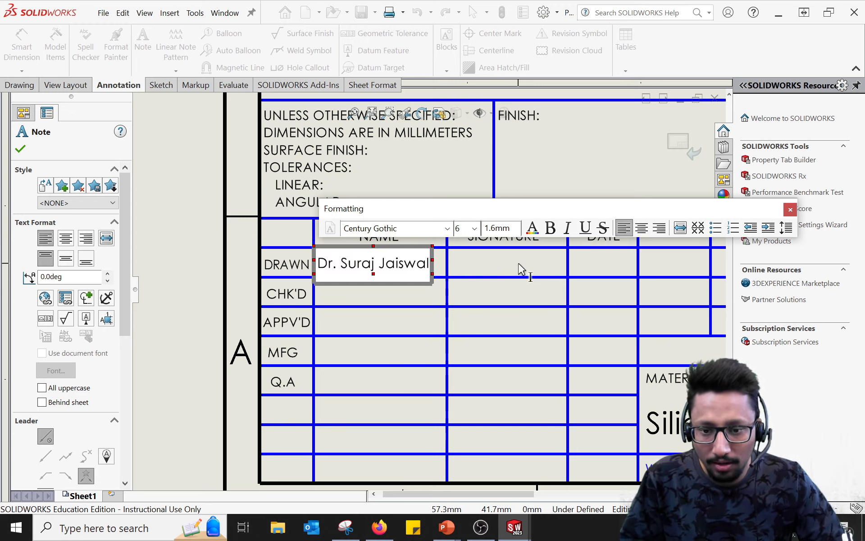
key("Escape")
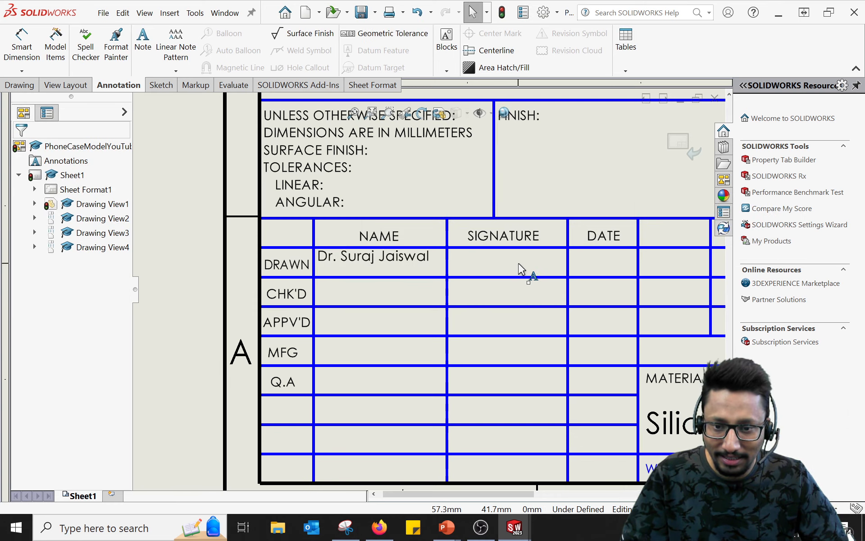
double_click(388, 261)
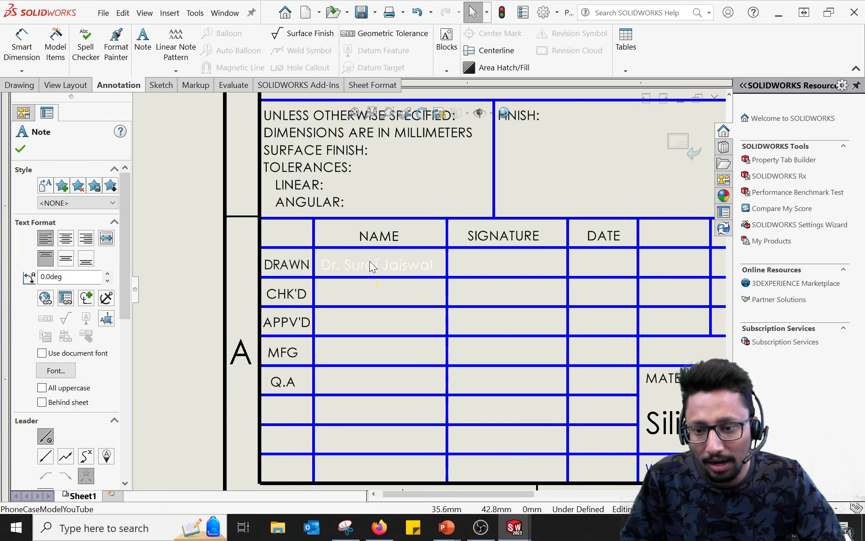
left_click(215, 246)
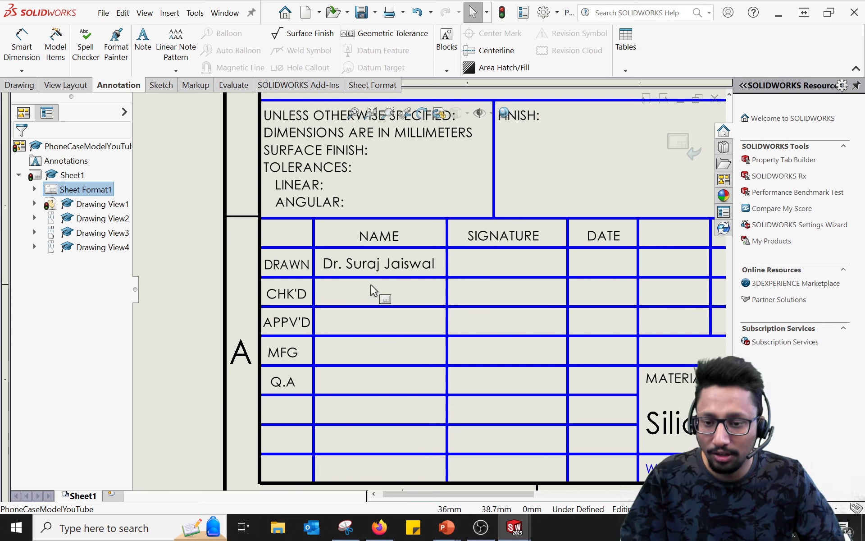
Switch to the PowerPoint slide show, read the next slide on saving the drawing after format editing, and return to SOLIDWORKS.
key("alt+Tab")
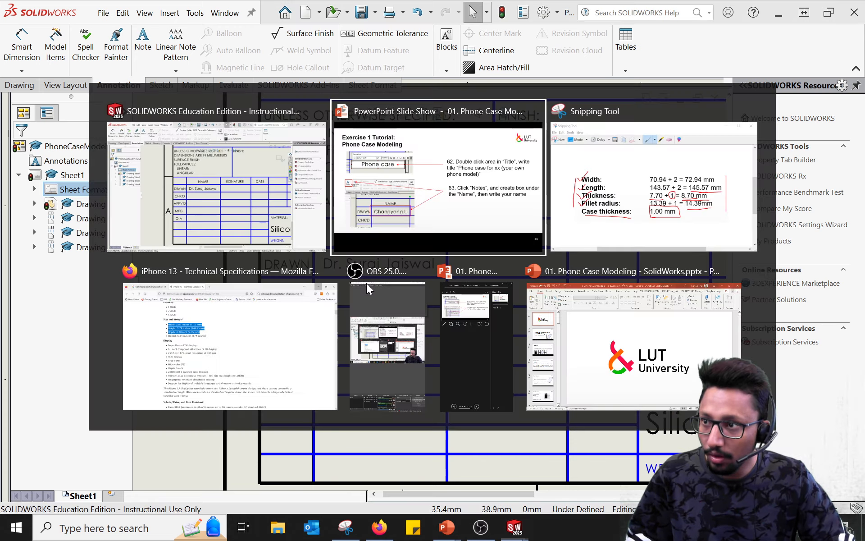
key("alt+Tab")
key("alt+Tab")
key("alt+Tab")
key("alt+Tab")
key("alt+Tab")
key("alt+Tab")
key("alt+Tab")
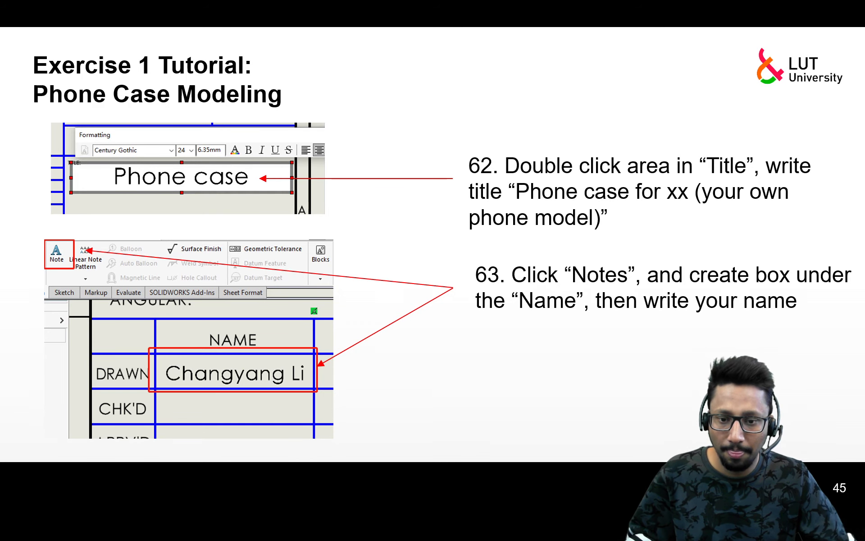
left_click(612, 198)
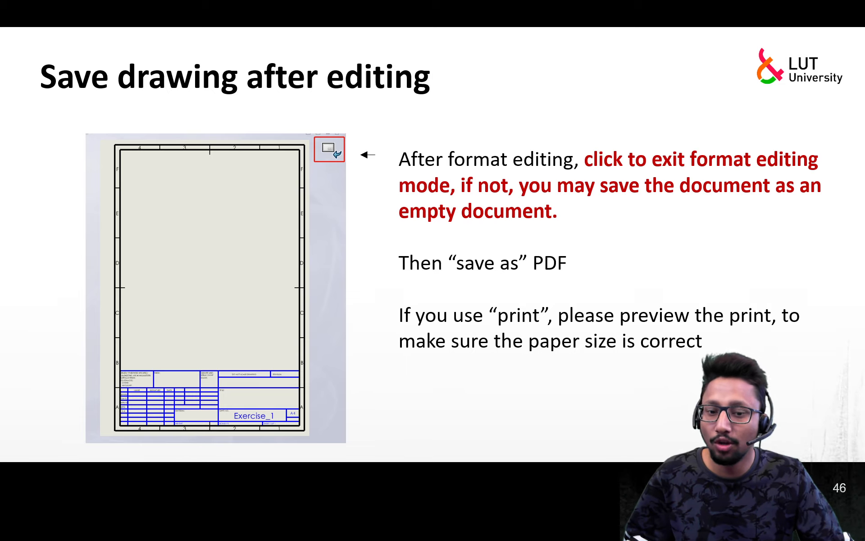
key("alt+Tab")
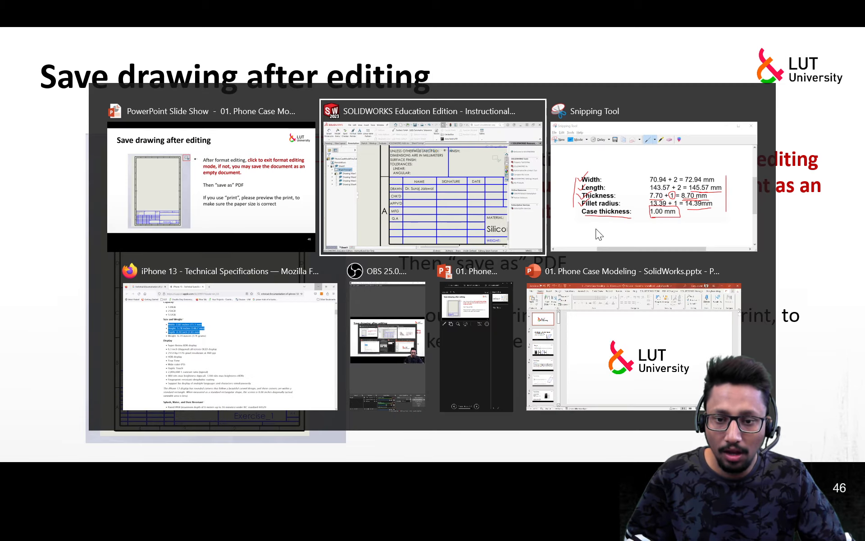
Exit sheet format editing to return to the drawing sheet with its views, leaving nothing selected.
scroll(377, 311, "down", 4)
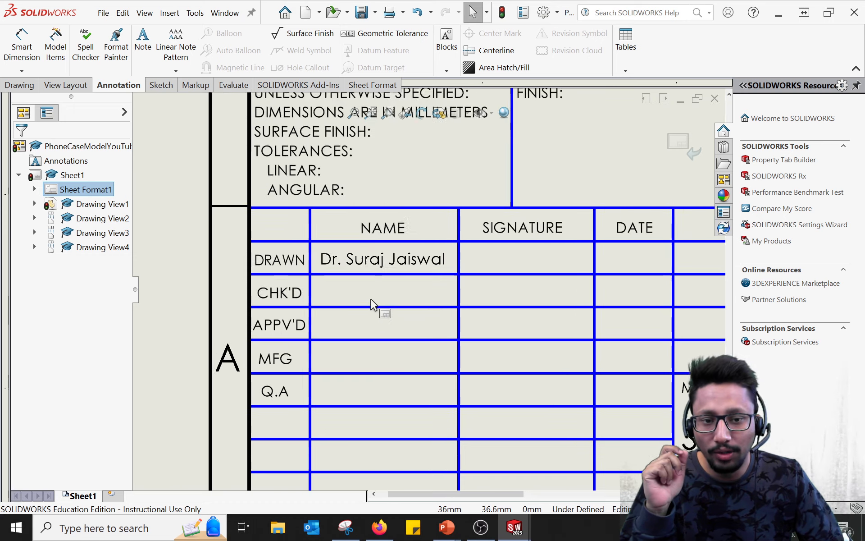
scroll(373, 295, "up", 6)
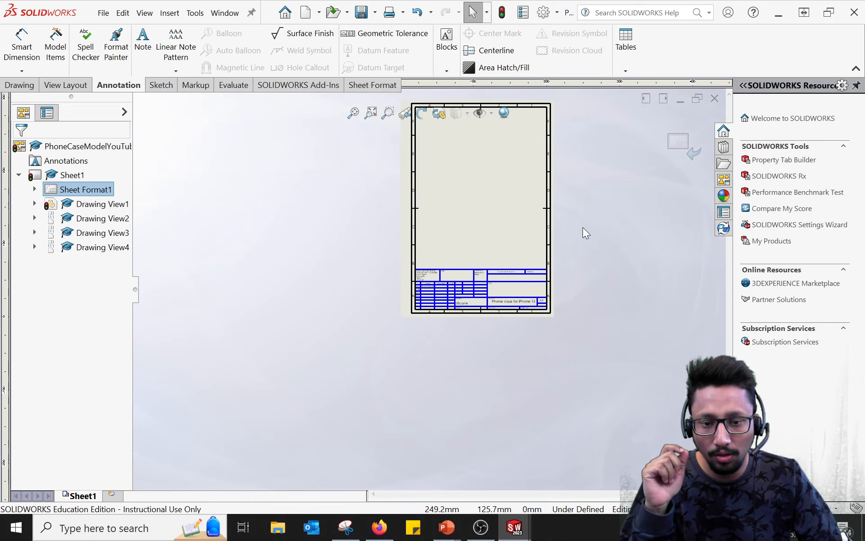
scroll(583, 227, "down", 3)
scroll(504, 287, "down", 1)
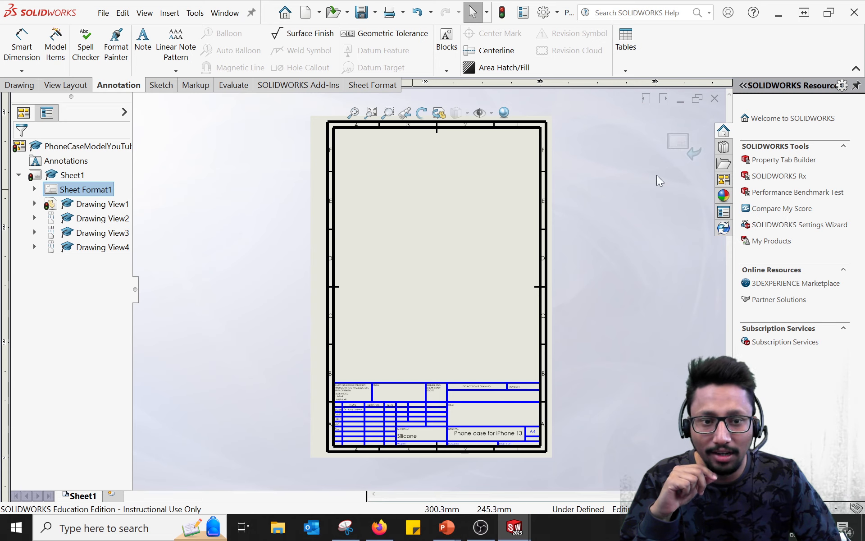
left_click(694, 154)
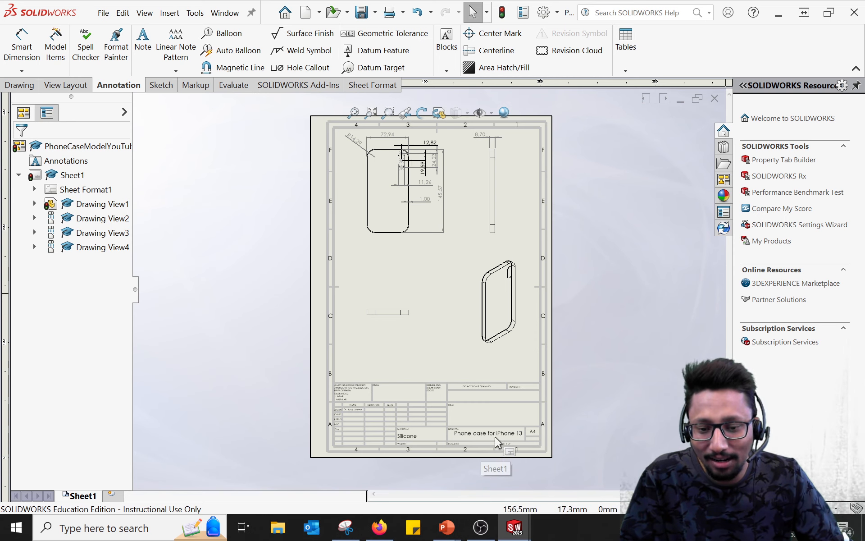
mouse_move(617, 358)
left_mouse_down()
mouse_move(521, 334)
mouse_move(325, 213)
mouse_move(218, 54)
left_mouse_up()
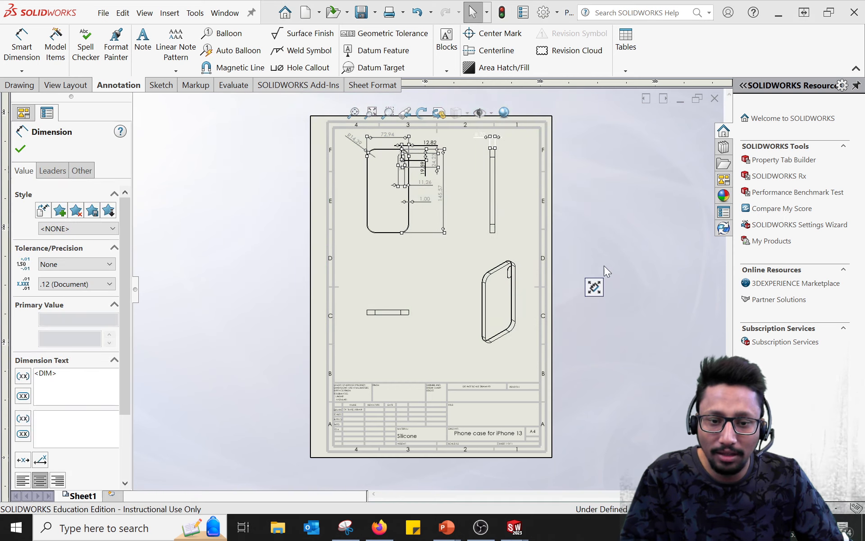
key("Escape")
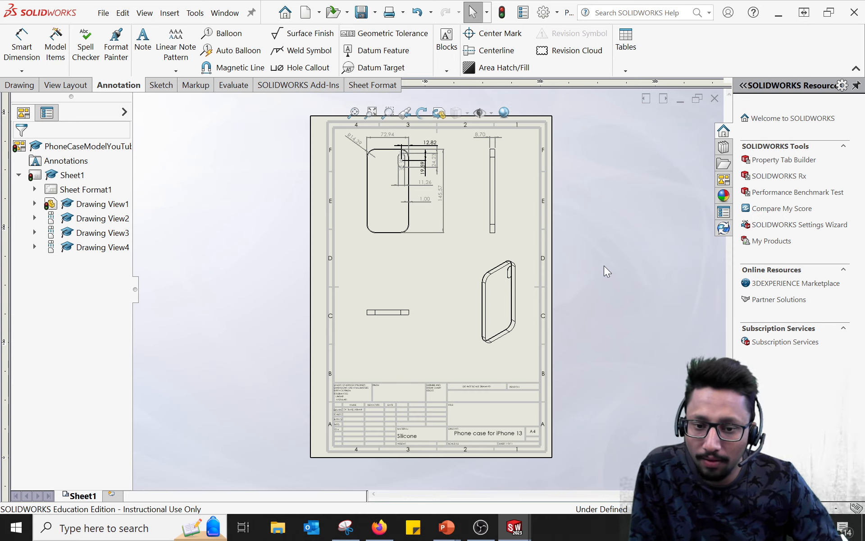
middle_click_drag(613, 250, 584, 263)
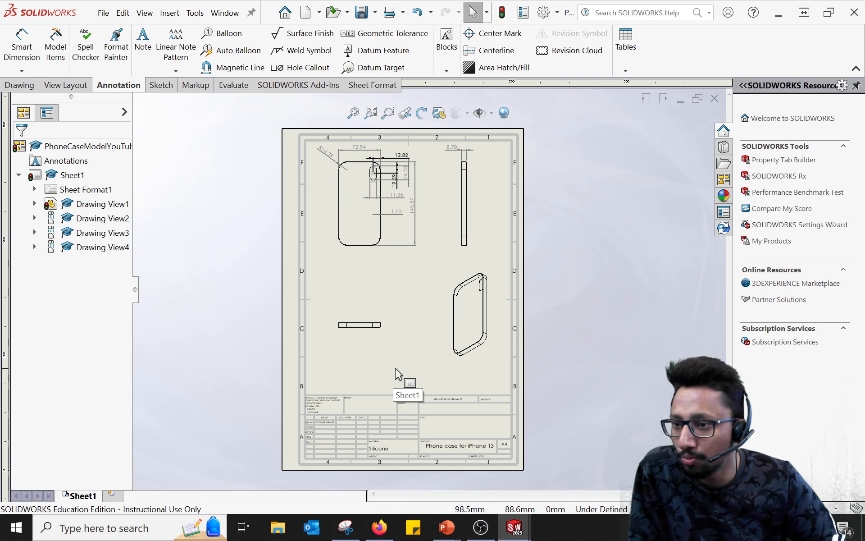
left_click(104, 13)
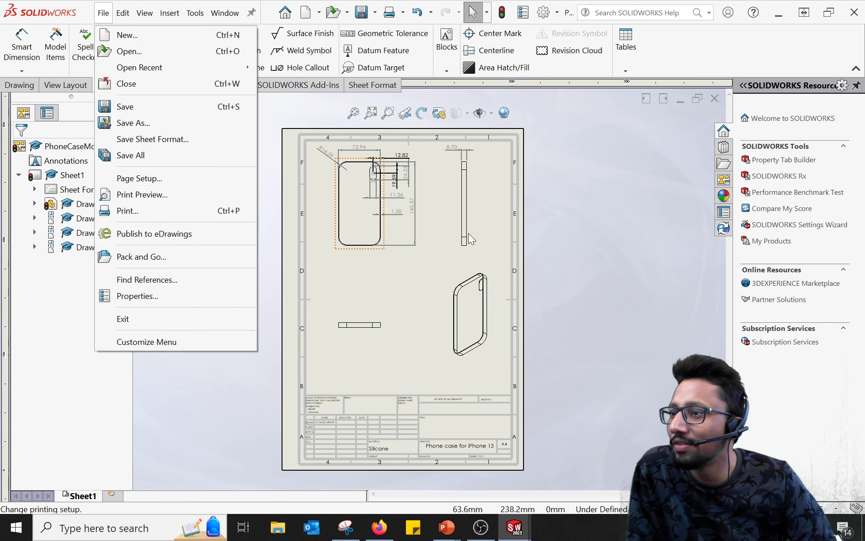
left_click(632, 287)
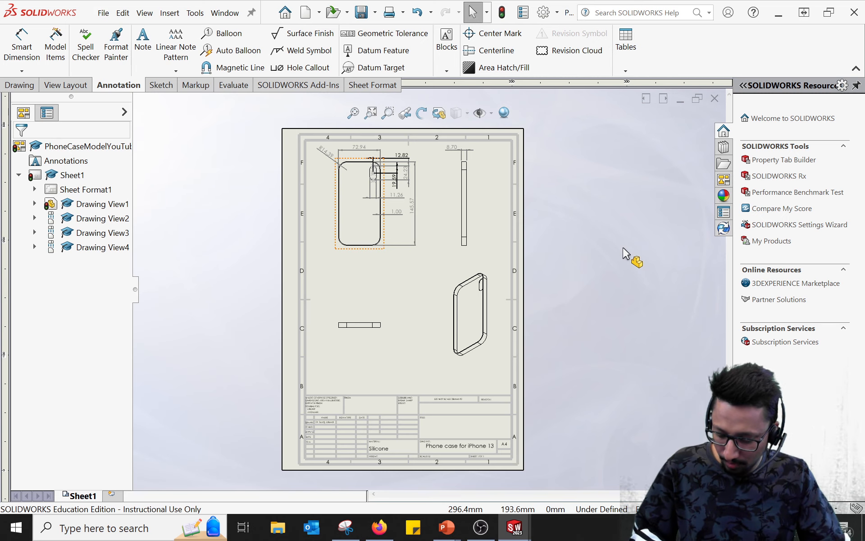
Switch to the PowerPoint slide show, read the next slide on scaling views, and return to SOLIDWORKS.
key("alt+Tab")
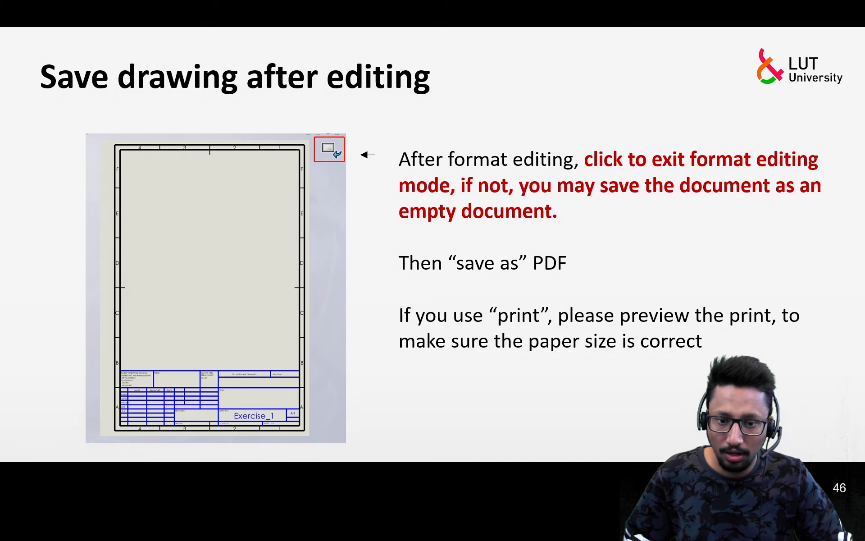
key("Right")
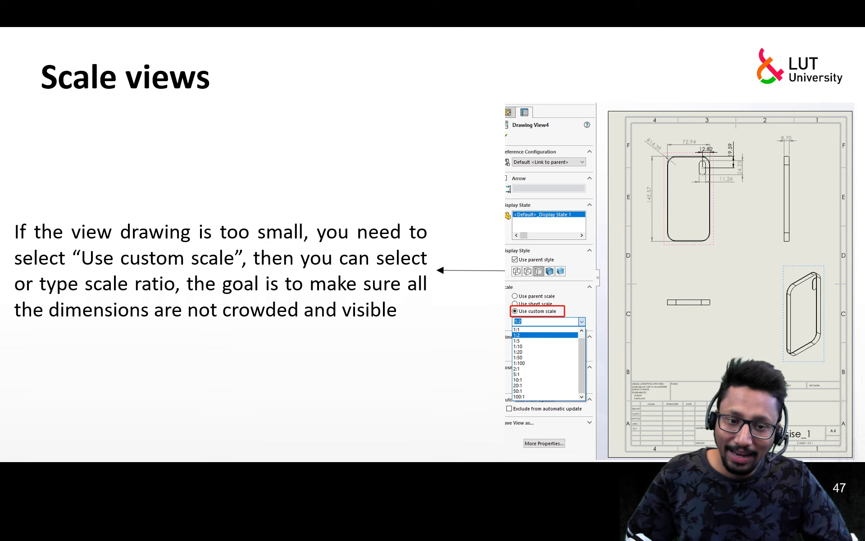
key("alt+Tab")
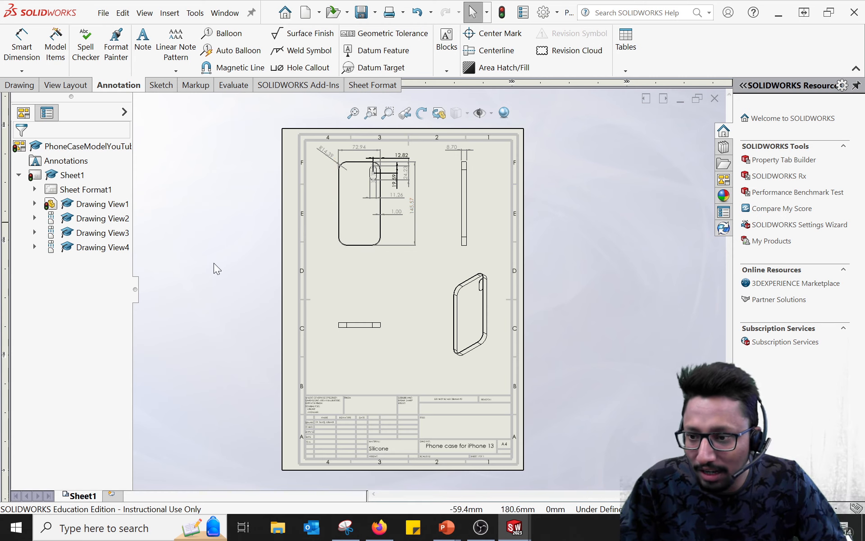
Set the dimensioned front view of the phone case to use a custom scale of 1:2.
left_click(338, 250)
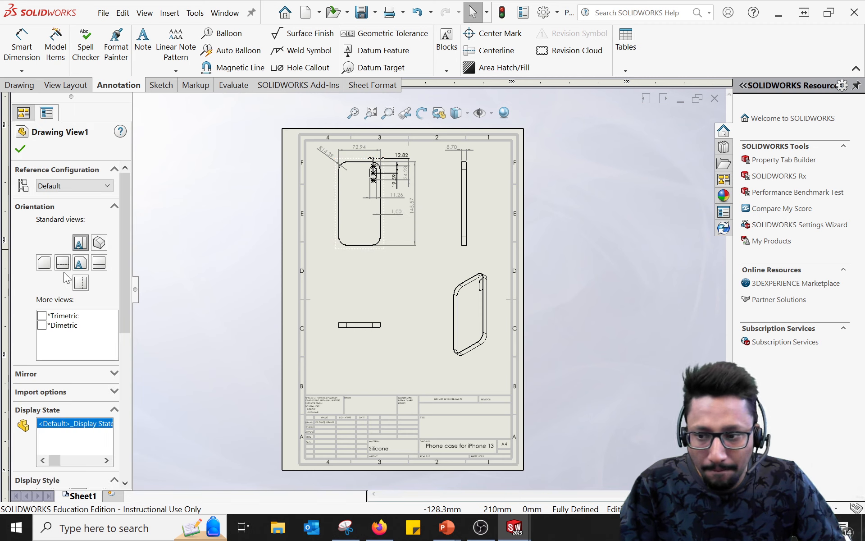
scroll(63, 272, "down", 3)
scroll(61, 272, "down", 3)
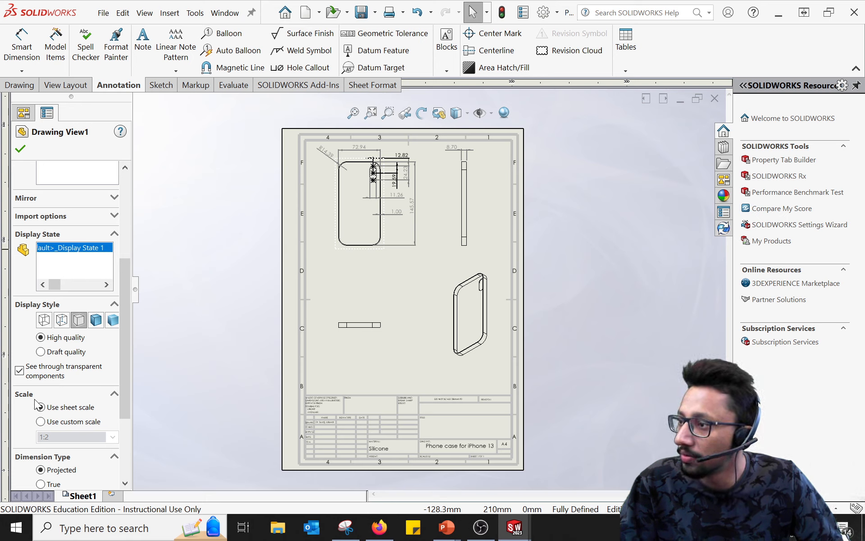
left_click(41, 422)
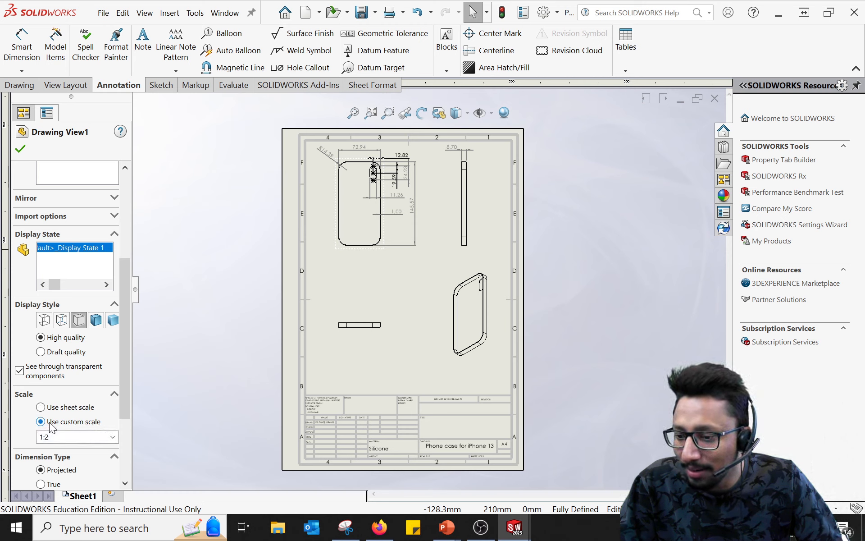
left_click(113, 441)
left_click(114, 441)
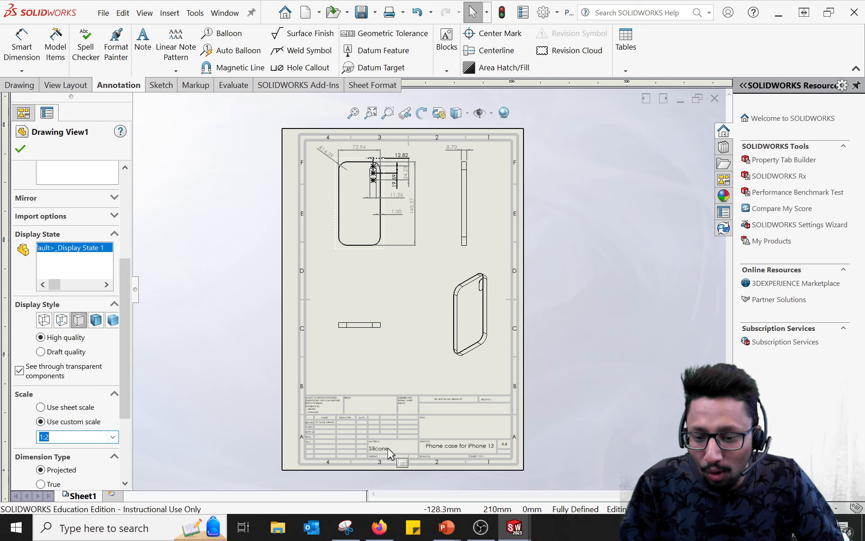
Check the scale entry in the title block and set the front view back to using the sheet scale.
scroll(361, 460, "down", 3)
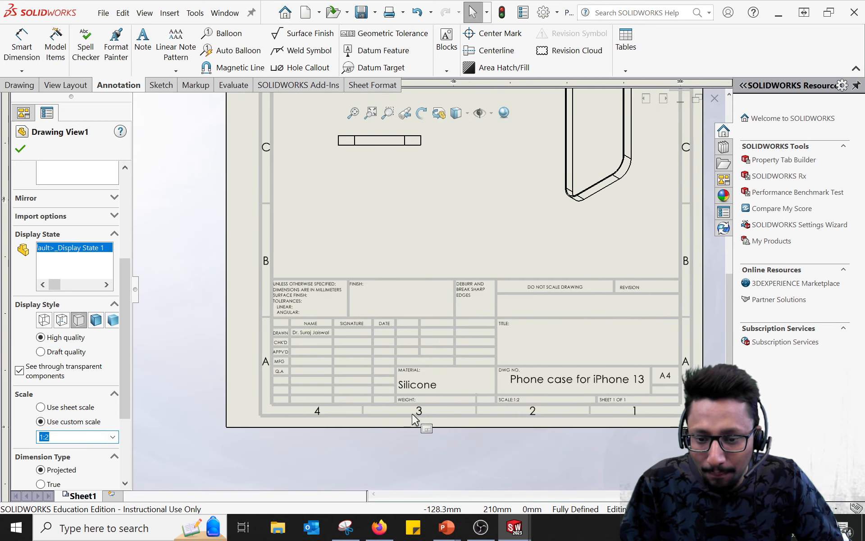
scroll(374, 315, "down", 1)
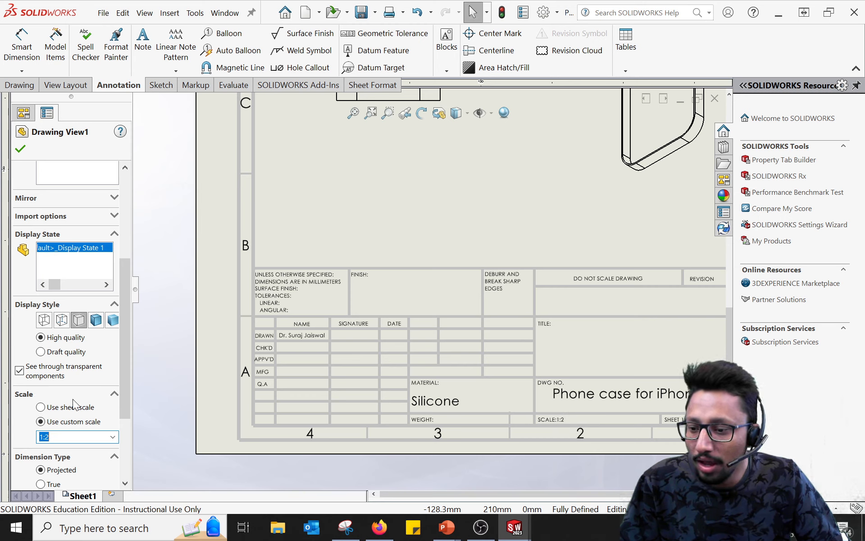
left_click(41, 407)
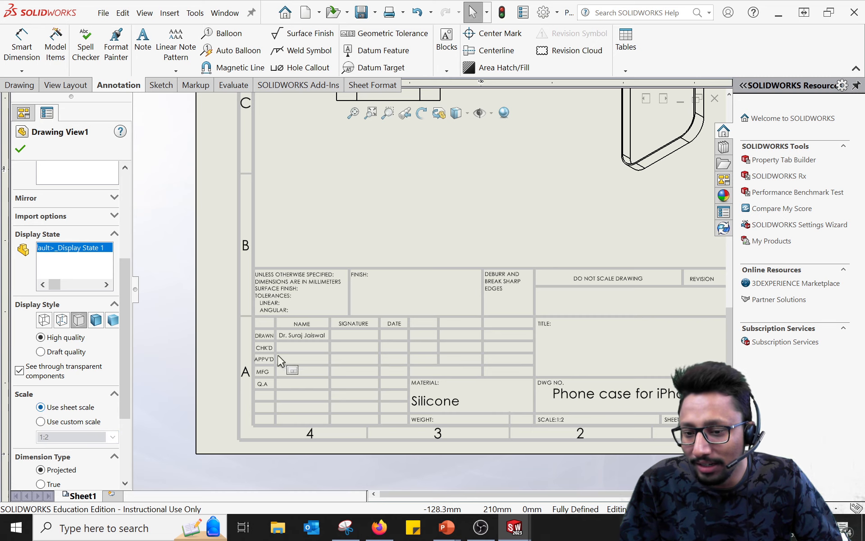
Examine the layout of the views on the sheet and the SCALE cell of the title block.
scroll(361, 354, "up", 4)
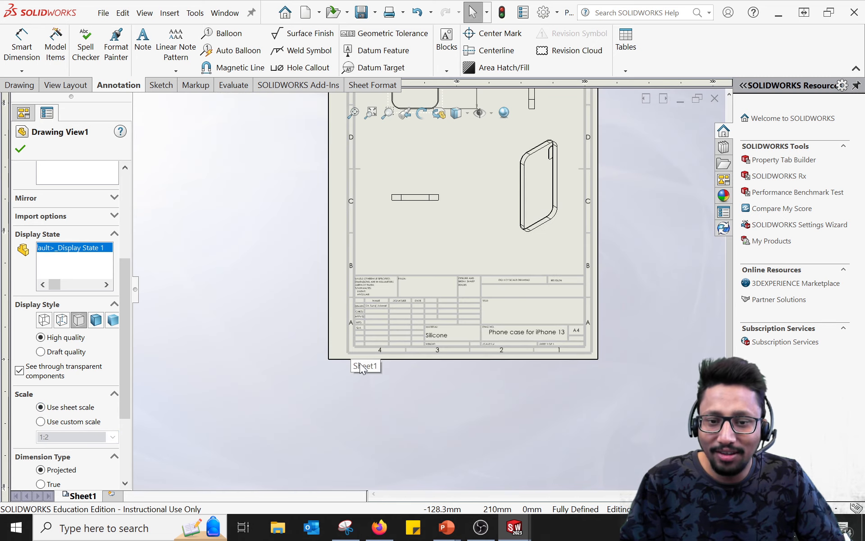
scroll(423, 291, "up", 2)
middle_click_drag(476, 207, 471, 298)
scroll(449, 223, "down", 2)
middle_click_drag(458, 394, 460, 270)
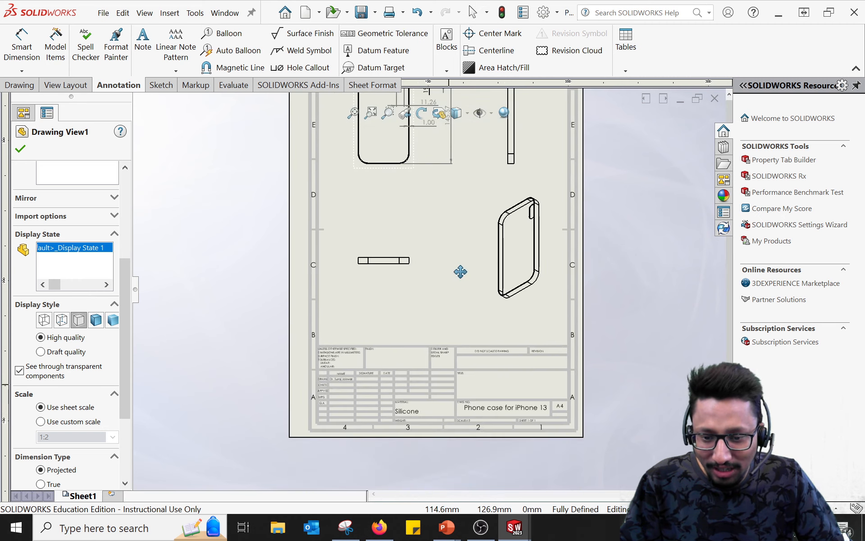
scroll(414, 433, "up", 1)
scroll(416, 385, "up", 3)
scroll(435, 290, "down", 4)
scroll(426, 359, "down", 2)
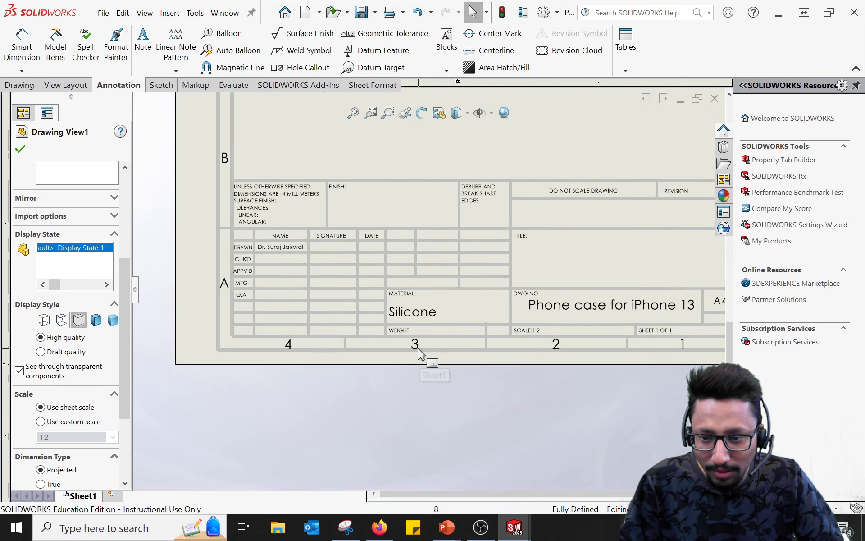
scroll(301, 266, "down", 2)
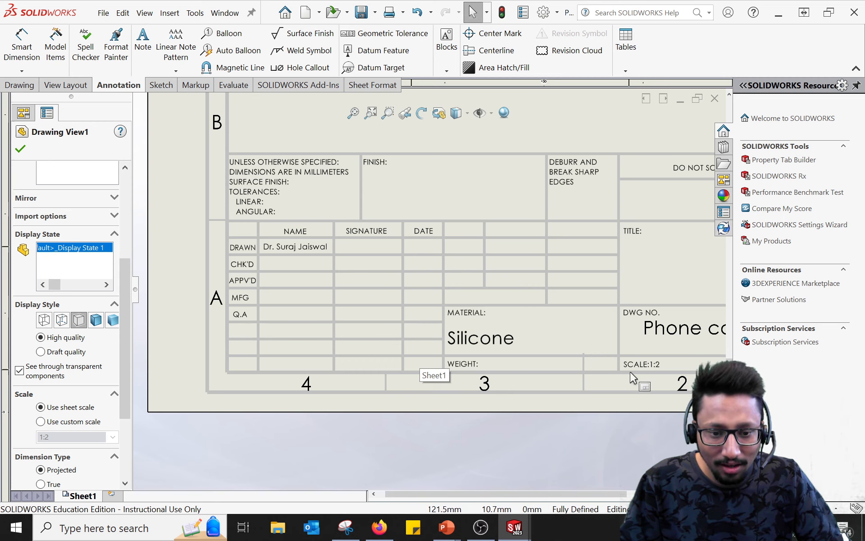
scroll(253, 366, "up", 6)
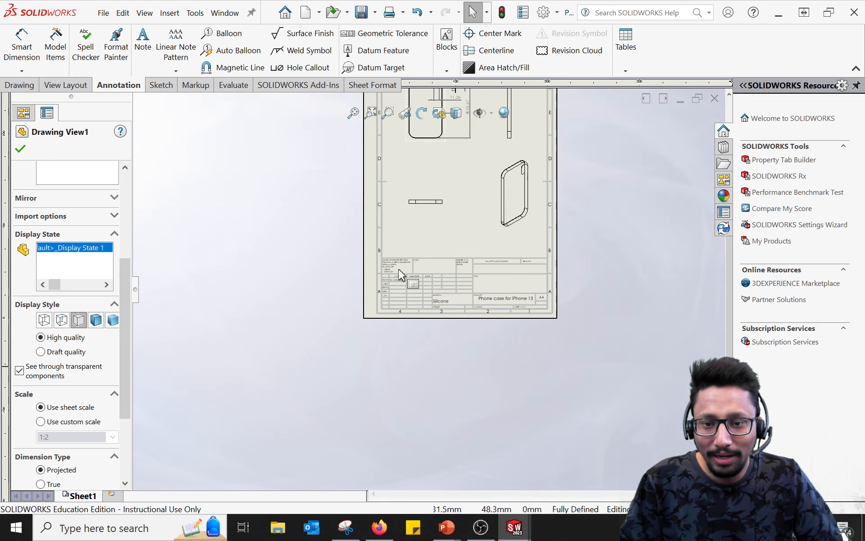
Close the front view's properties, clear the view selection, and examine the placement and spacing of the dimensions around it.
middle_click_drag(461, 246, 425, 347)
scroll(413, 199, "down", 2)
scroll(416, 221, "down", 2)
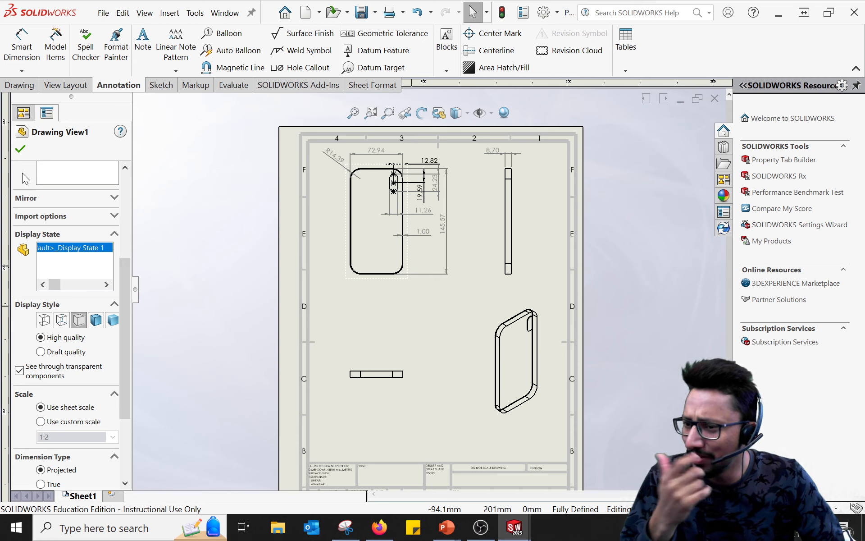
left_click(23, 148)
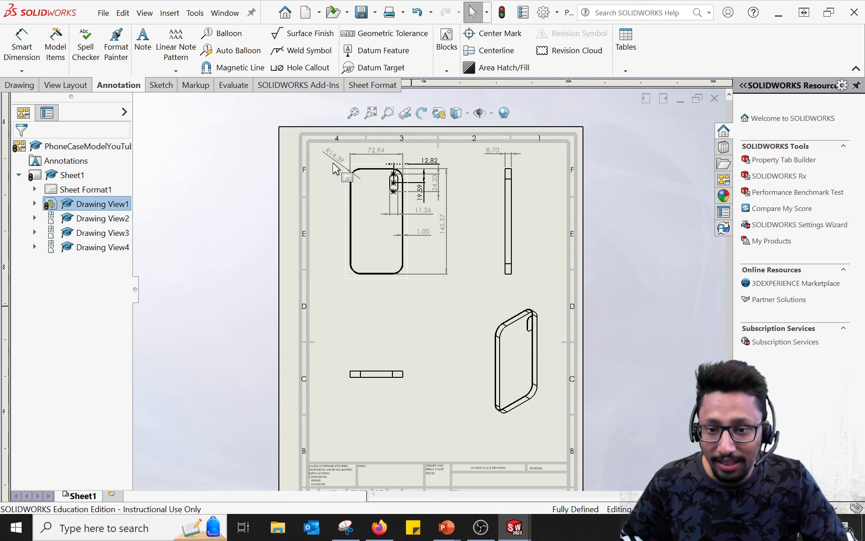
scroll(430, 153, "down", 5)
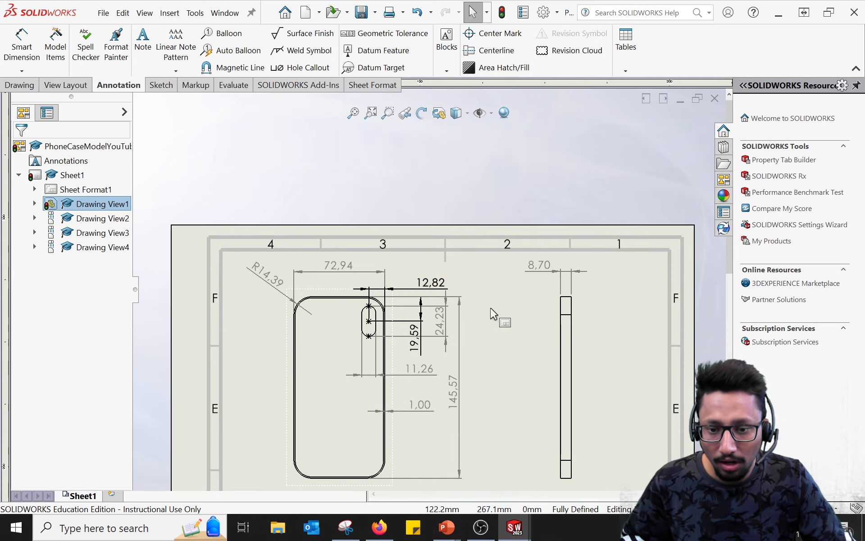
scroll(519, 349, "down", 3)
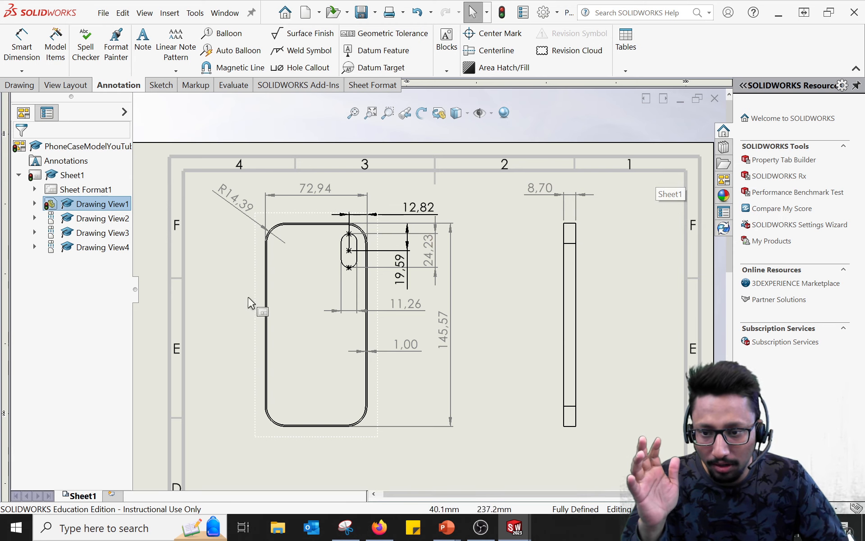
left_click(191, 282)
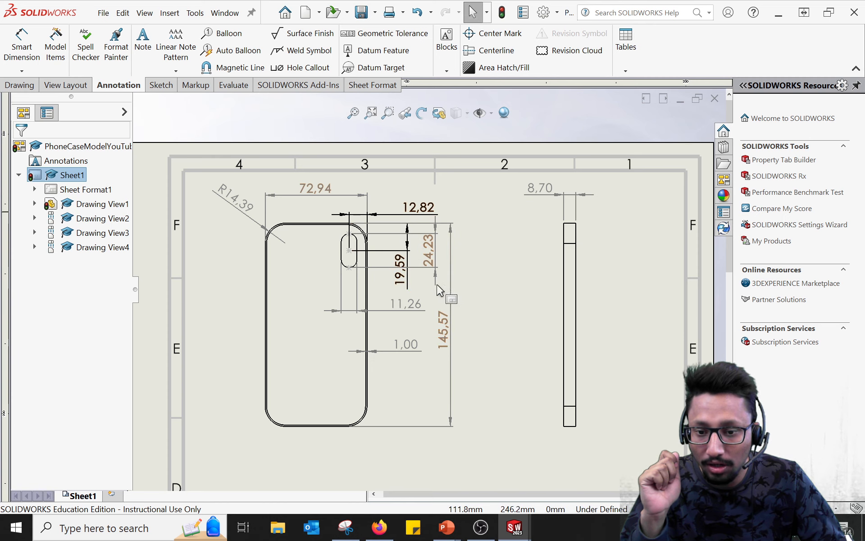
scroll(439, 268, "down", 3)
scroll(442, 272, "up", 3)
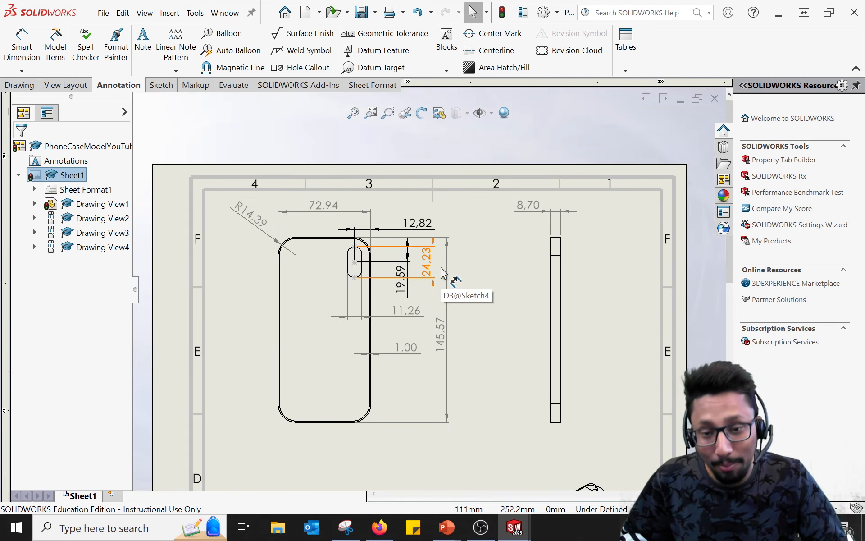
Switch to the PowerPoint slide show, read the next slide on the proper way to dimension, and return to SOLIDWORKS.
key("alt+Tab")
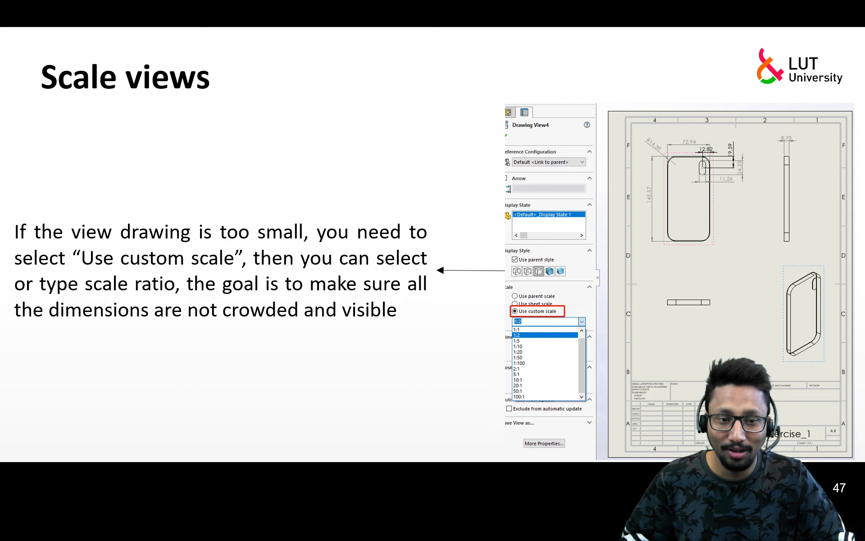
key("Right")
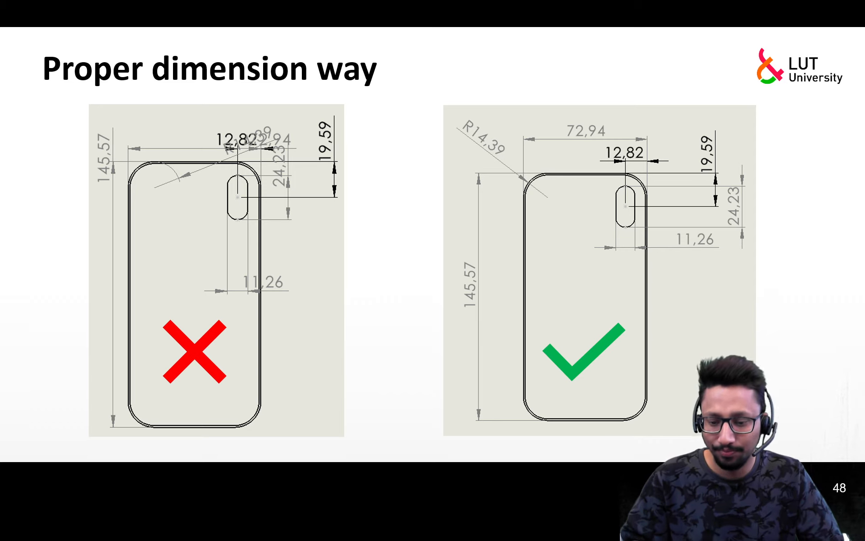
key("alt+Tab")
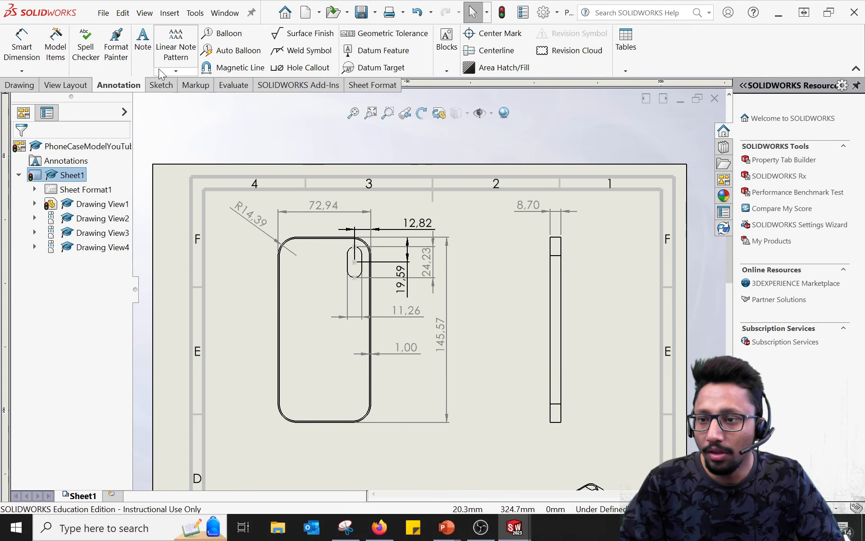
Save the drawing as PhoneCaseModelYouTube.SLDDRW in the Tutorial-01 (Phone Case Modeling) folder.
left_click(105, 14)
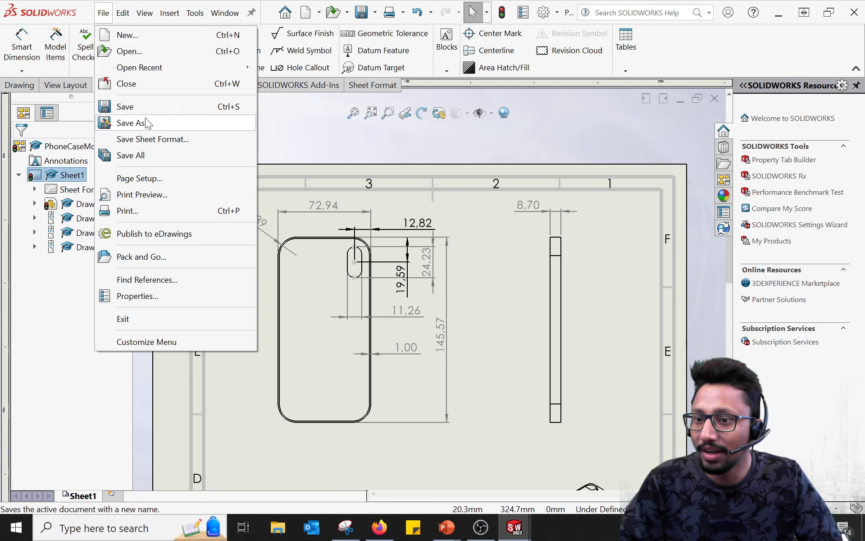
left_click(131, 122)
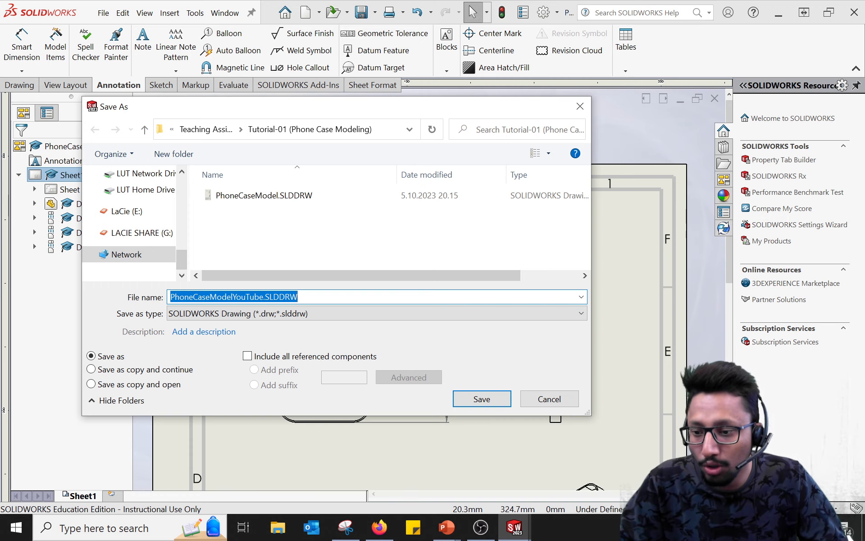
left_click(482, 400)
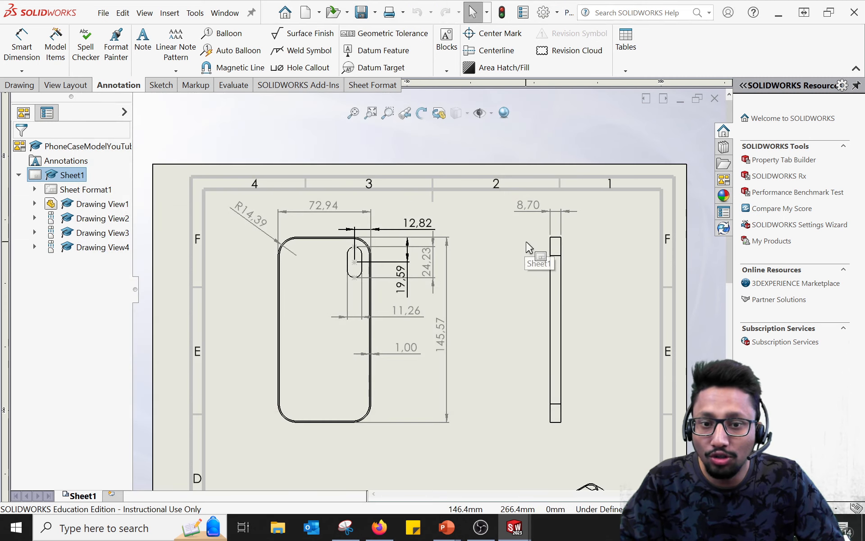
Save a copy of the drawing in Adobe Portable Document Format as PhoneCaseModelYouTube.pdf in the Tutorial-01 (Phone Case Modeling) folder.
scroll(606, 329, "up", 2)
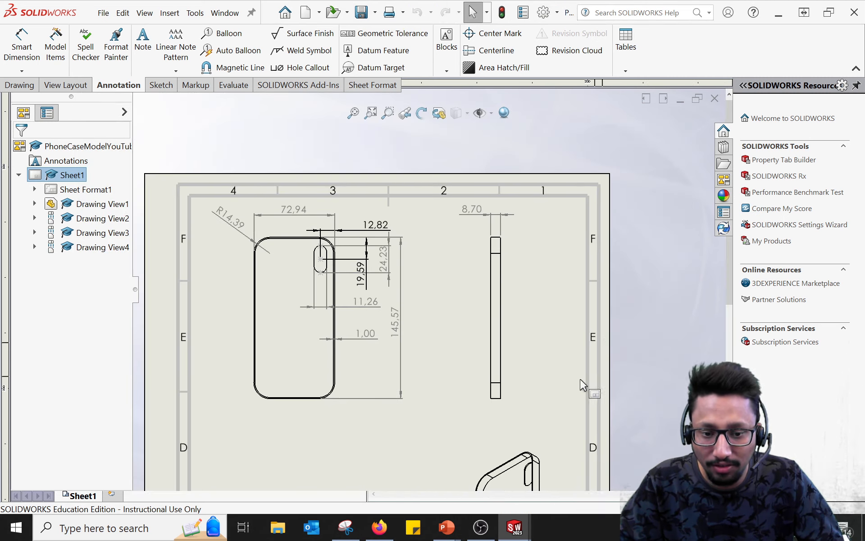
middle_click_drag(579, 384, 620, 290)
scroll(574, 301, "down", 1)
scroll(573, 302, "up", 2)
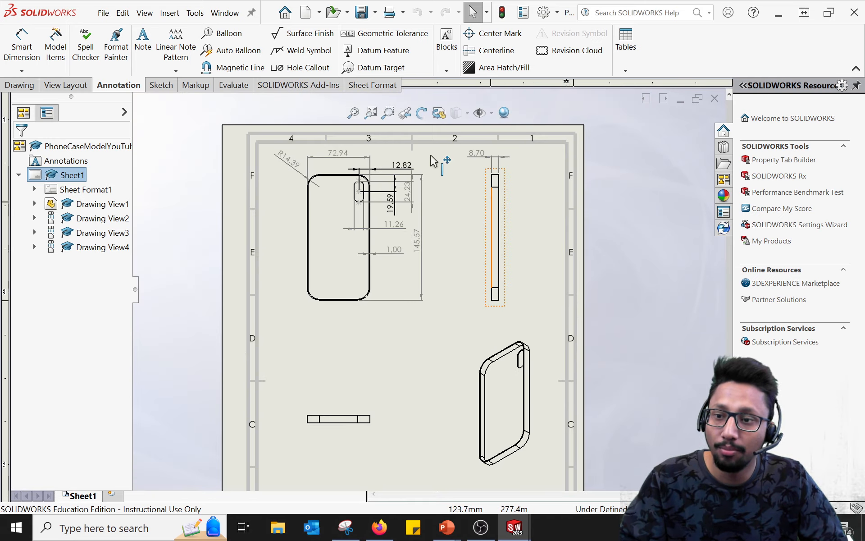
left_click(104, 14)
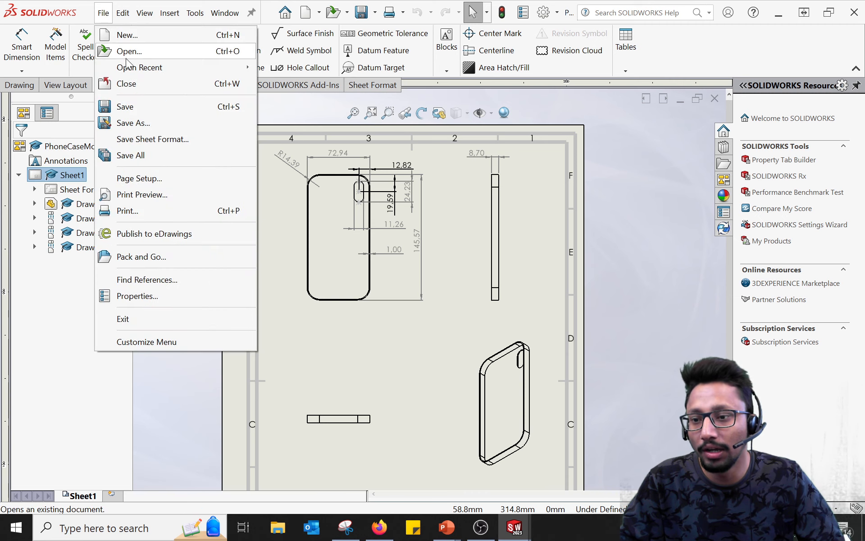
left_click(136, 124)
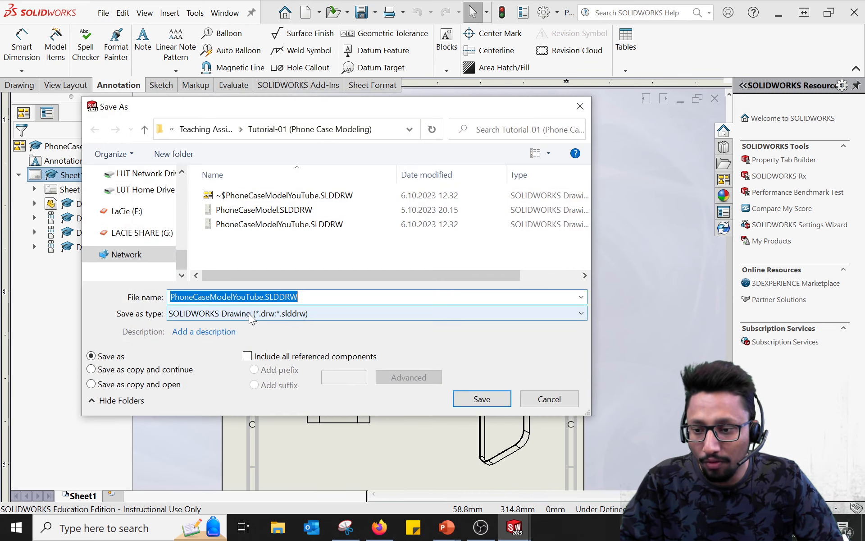
left_click(250, 315)
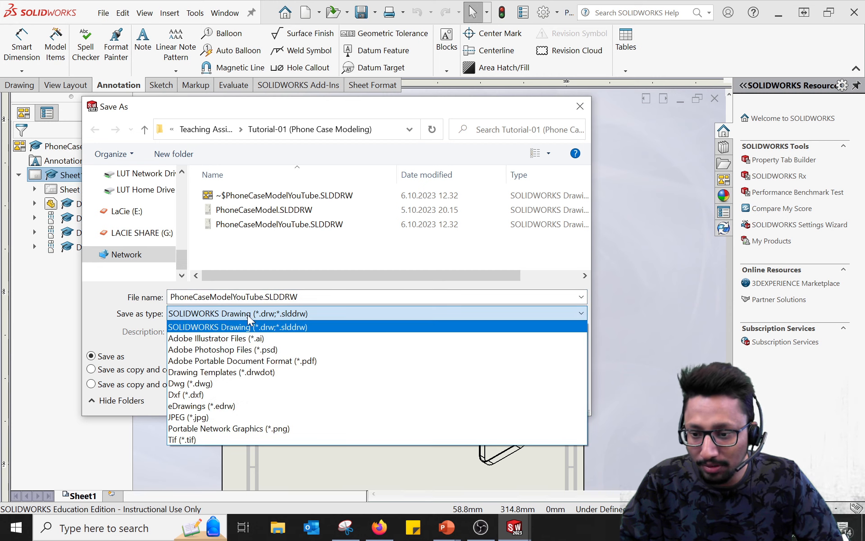
left_click(326, 360)
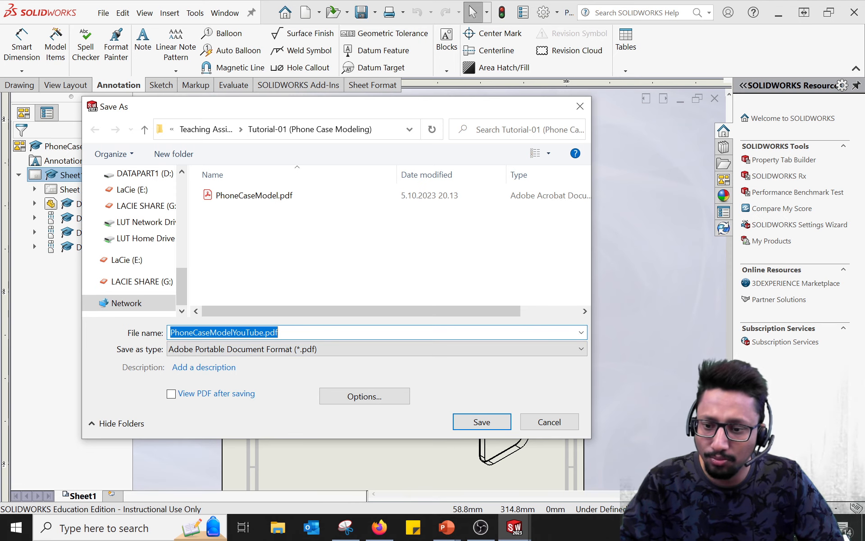
left_click(473, 424)
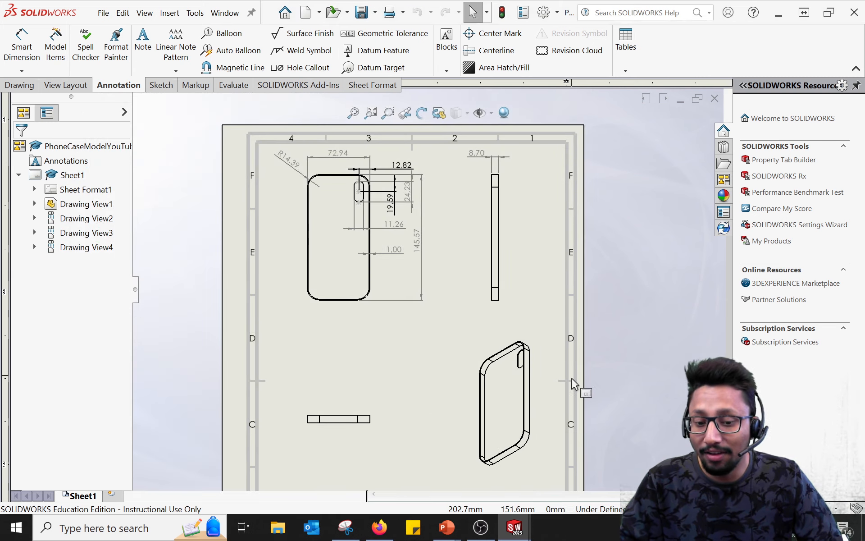
mouse_move(525, 523)
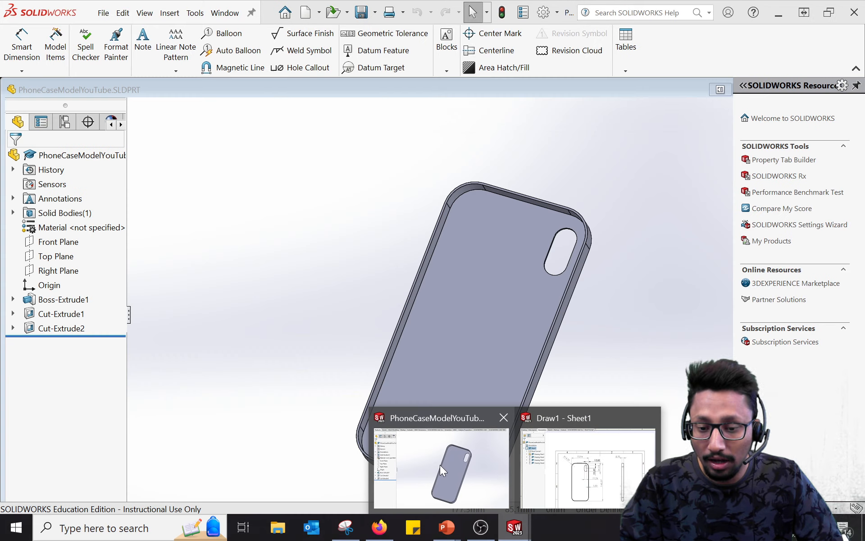
mouse_move(440, 464)
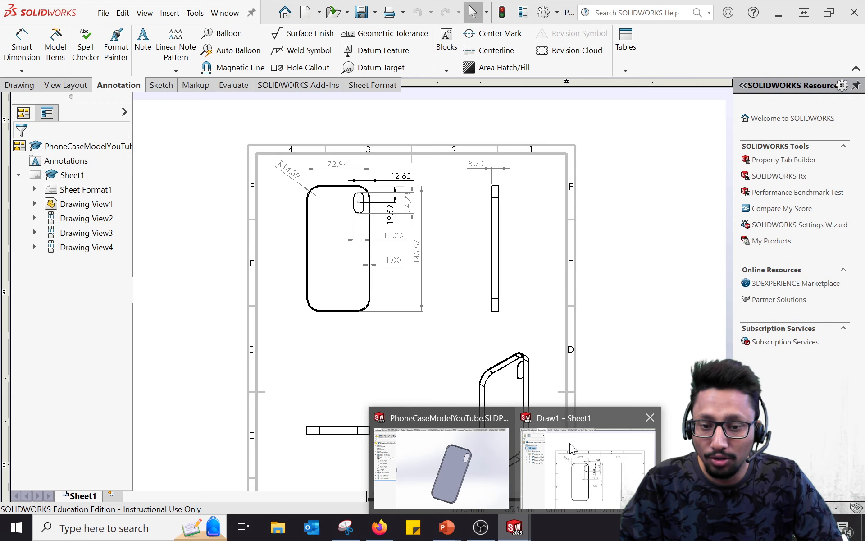
left_click(571, 443)
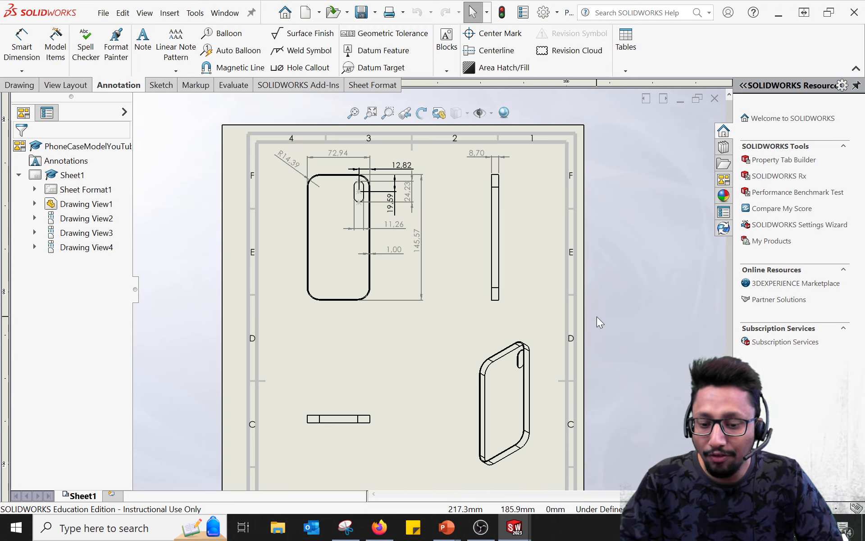
Switch to File Explorer and open PhoneCaseModelYouTube.pdf from the Tutorial-01 (Phone Case Modeling) folder.
key("super+e")
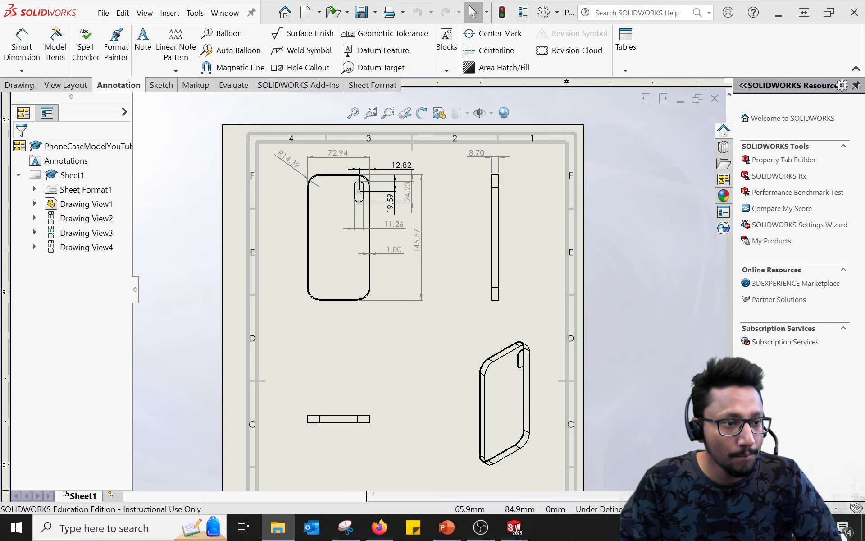
left_click_drag(864, 130, 427, 131)
double_click(427, 131)
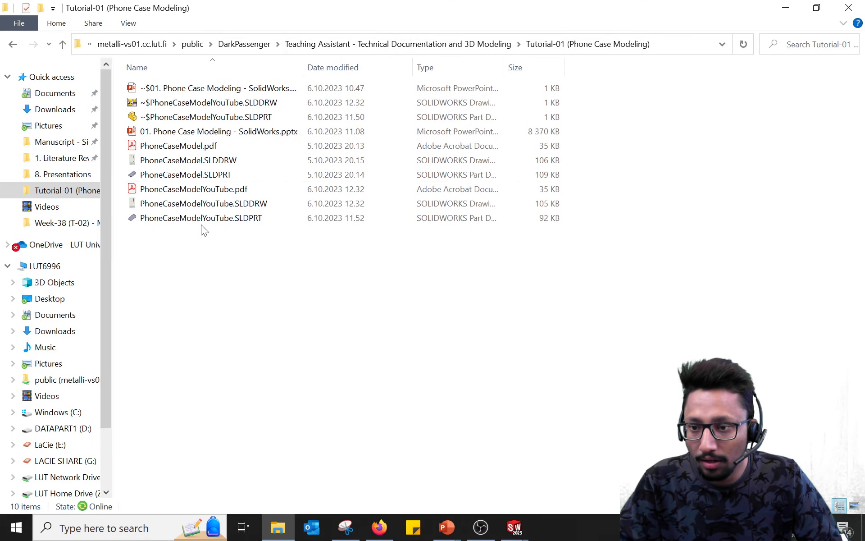
left_click(206, 191)
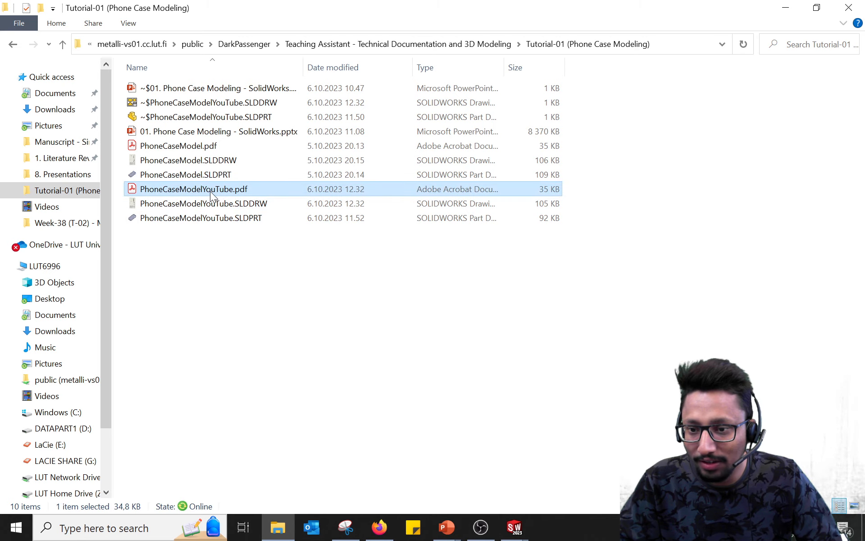
double_click(209, 190)
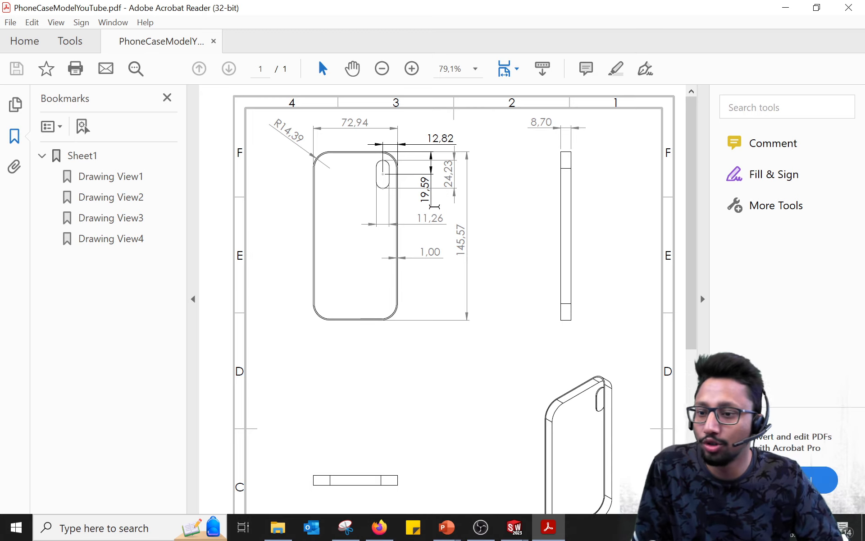
Check the drafter's name, material, drawing number and dimension units note in the title block of the exported PDF.
scroll(445, 268, "down", 3)
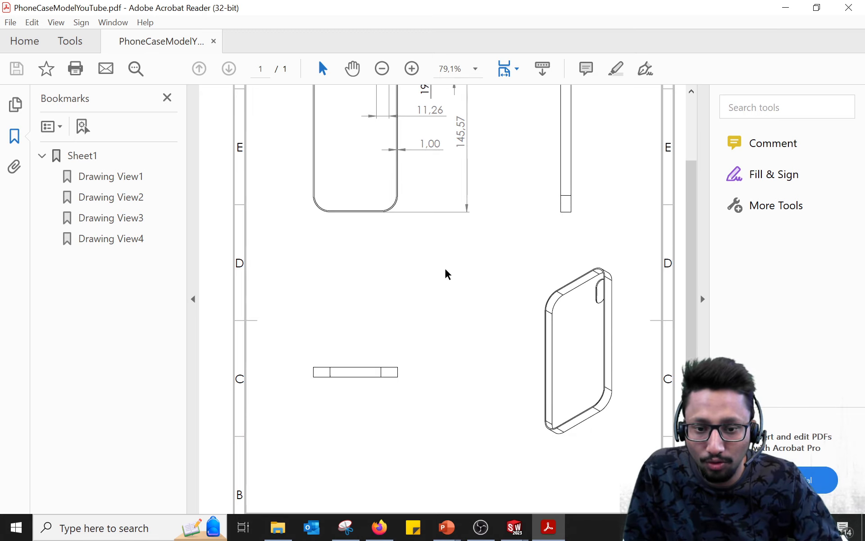
scroll(447, 280, "down", 4)
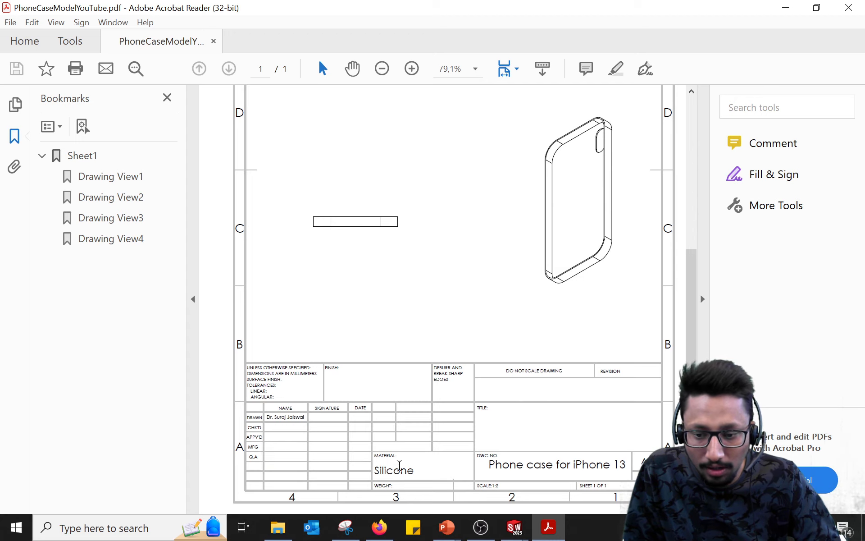
left_click_drag(266, 417, 307, 416)
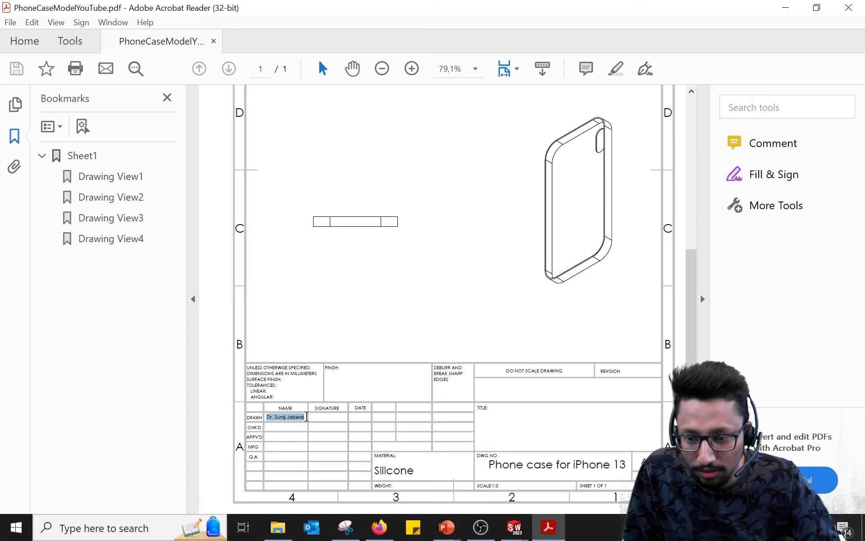
left_click_drag(380, 469, 415, 470)
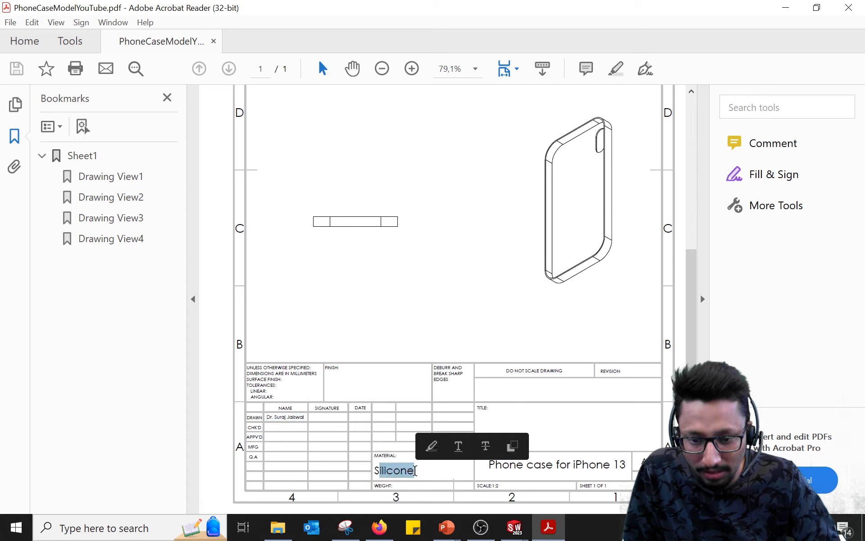
left_click_drag(489, 465, 659, 464)
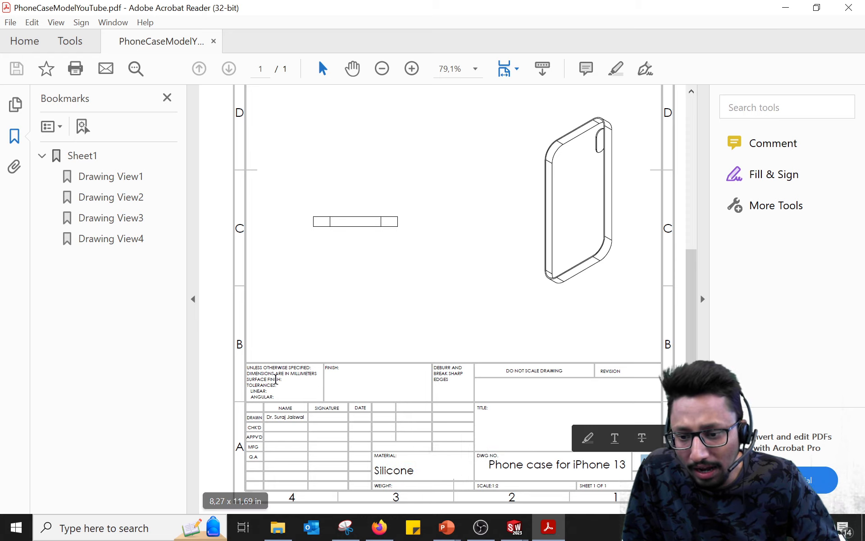
triple_click(259, 374)
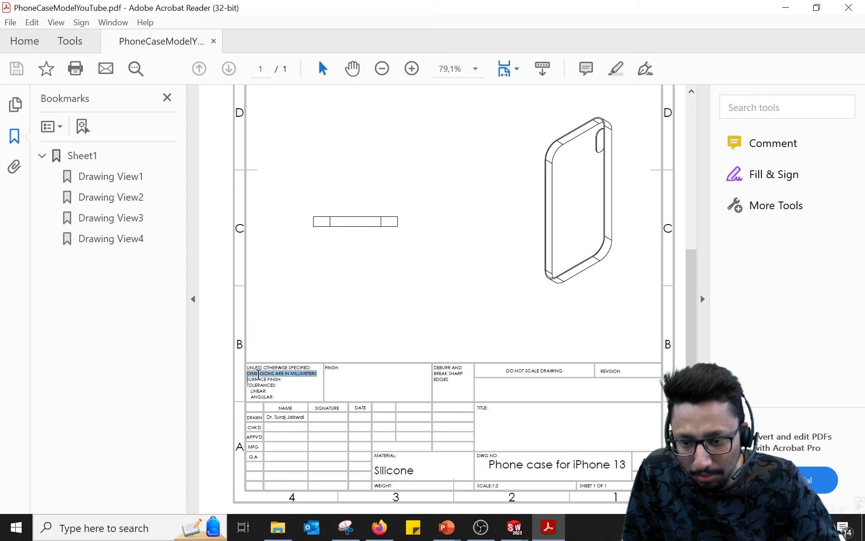
left_click(329, 446)
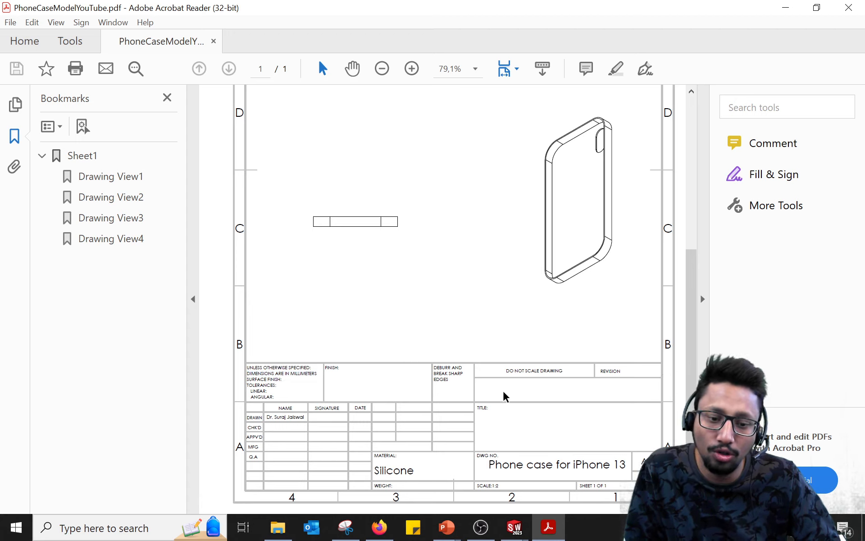
Inspect the views through the PDF bookmarks Drawing View1 to Drawing View4, and fit the whole page in the window.
scroll(503, 396, "up", 4)
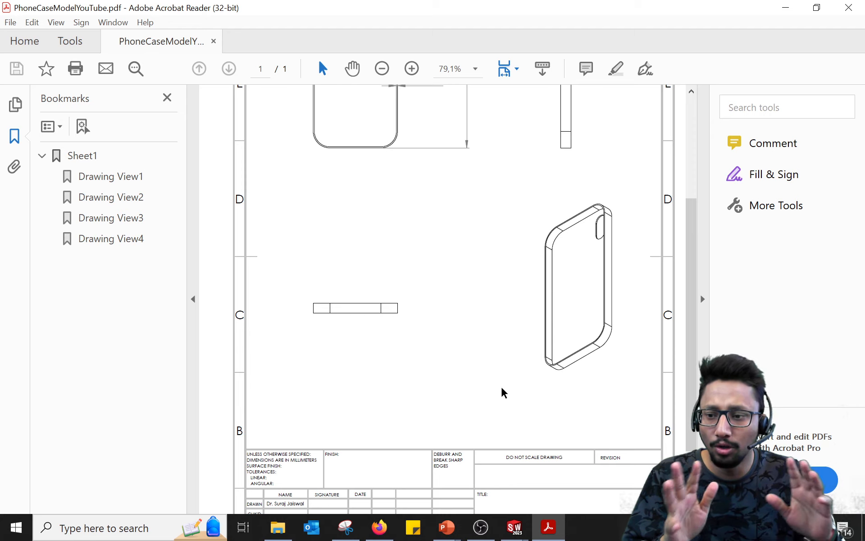
scroll(482, 334, "up", 6)
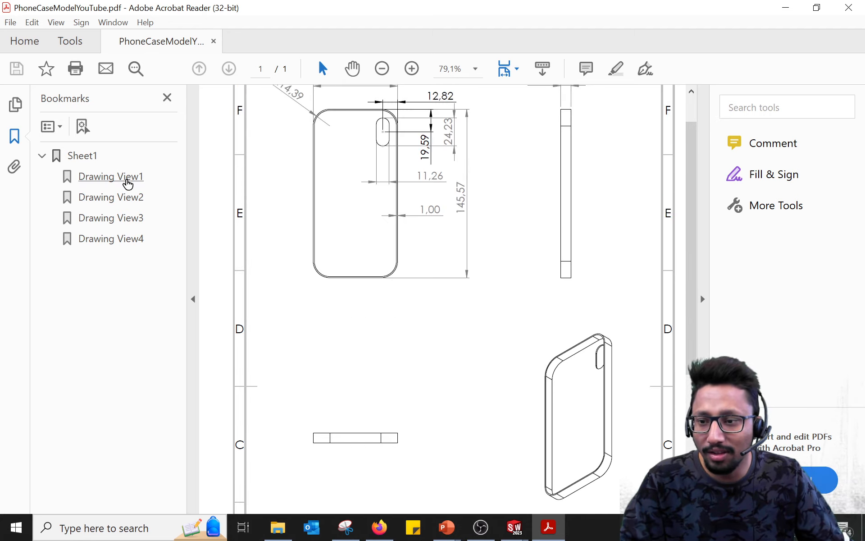
left_click(127, 179)
left_click(126, 199)
left_click(126, 220)
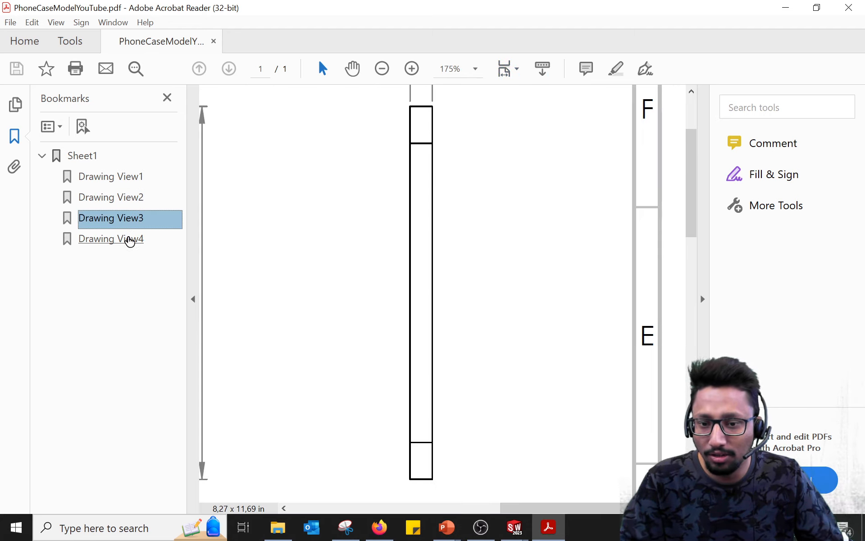
left_click(129, 240)
left_click(42, 155)
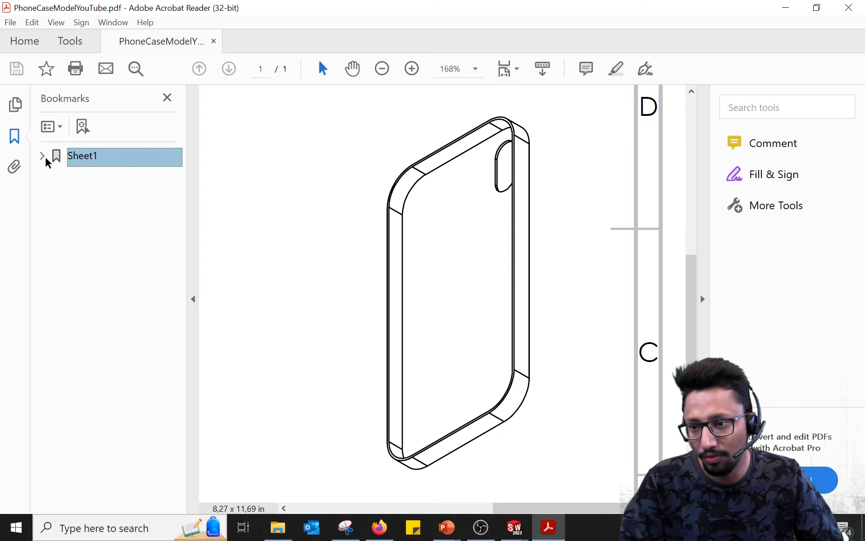
left_click(43, 155)
scroll(449, 233, "down", 2)
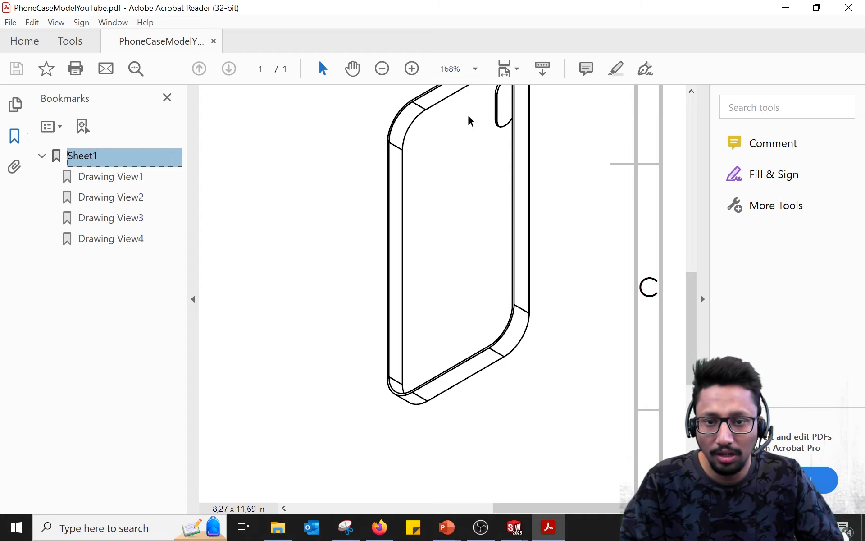
left_click(507, 75)
left_click(532, 110)
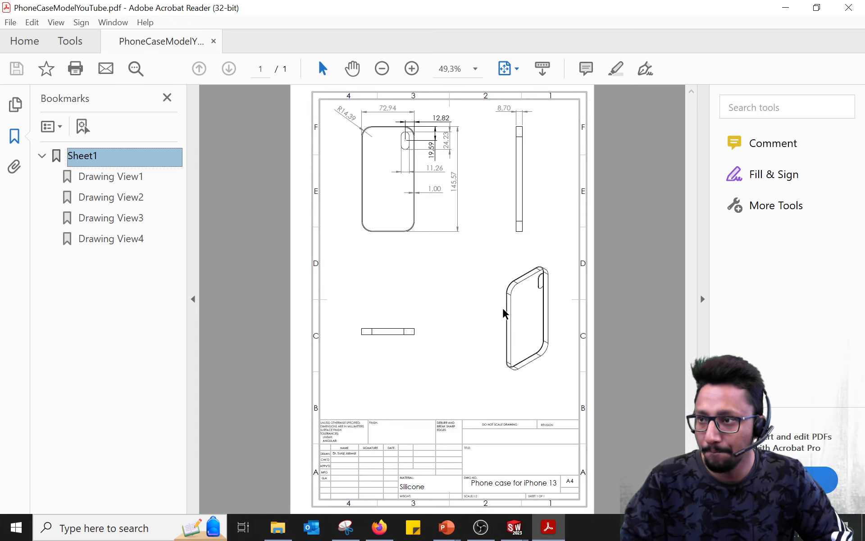
Switch to the PowerPoint slide show and advance to the slide on saving the drawing as PDF.
key("alt+Tab")
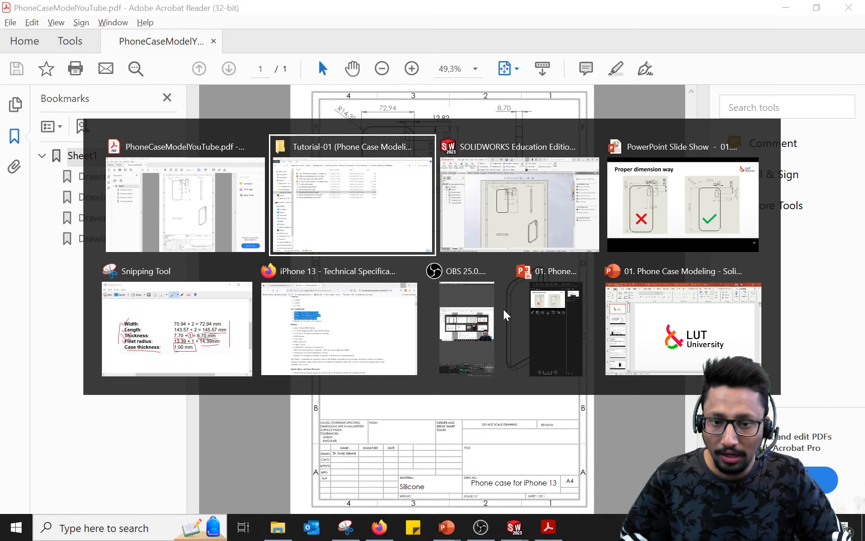
key("alt+Tab")
key("alt+Tab")
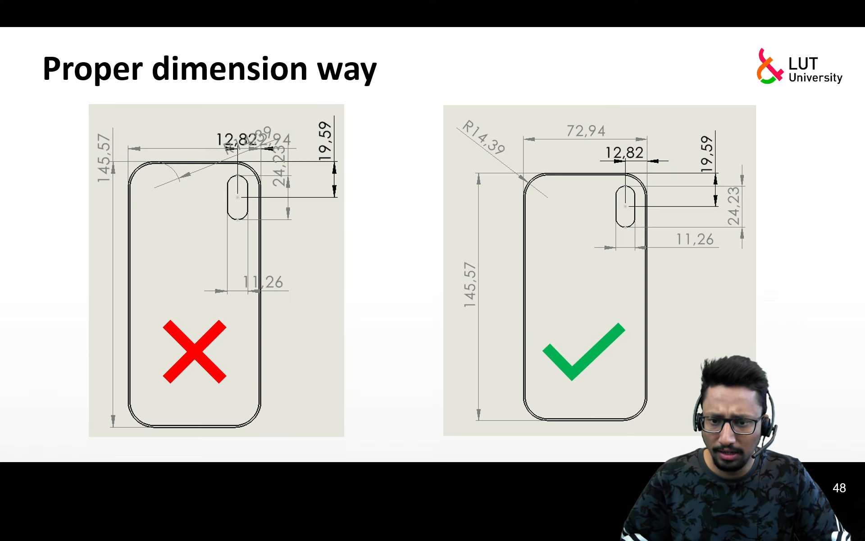
key("Right")
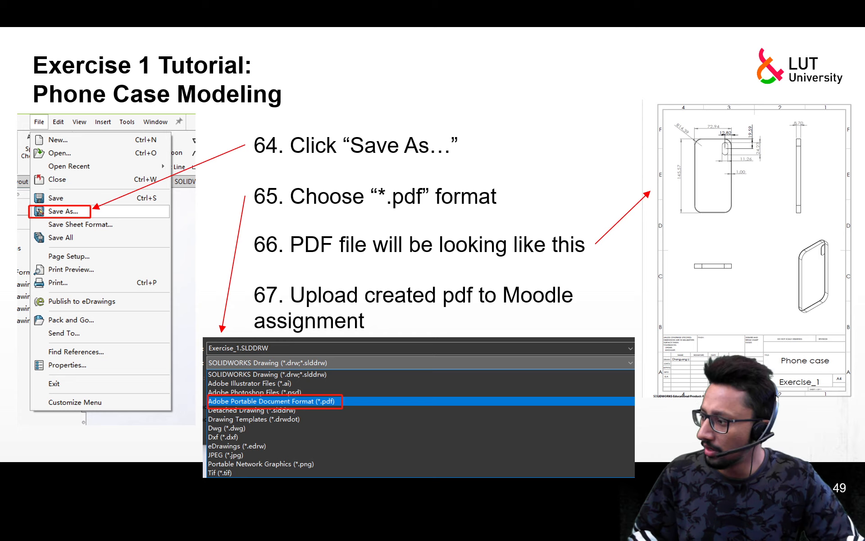